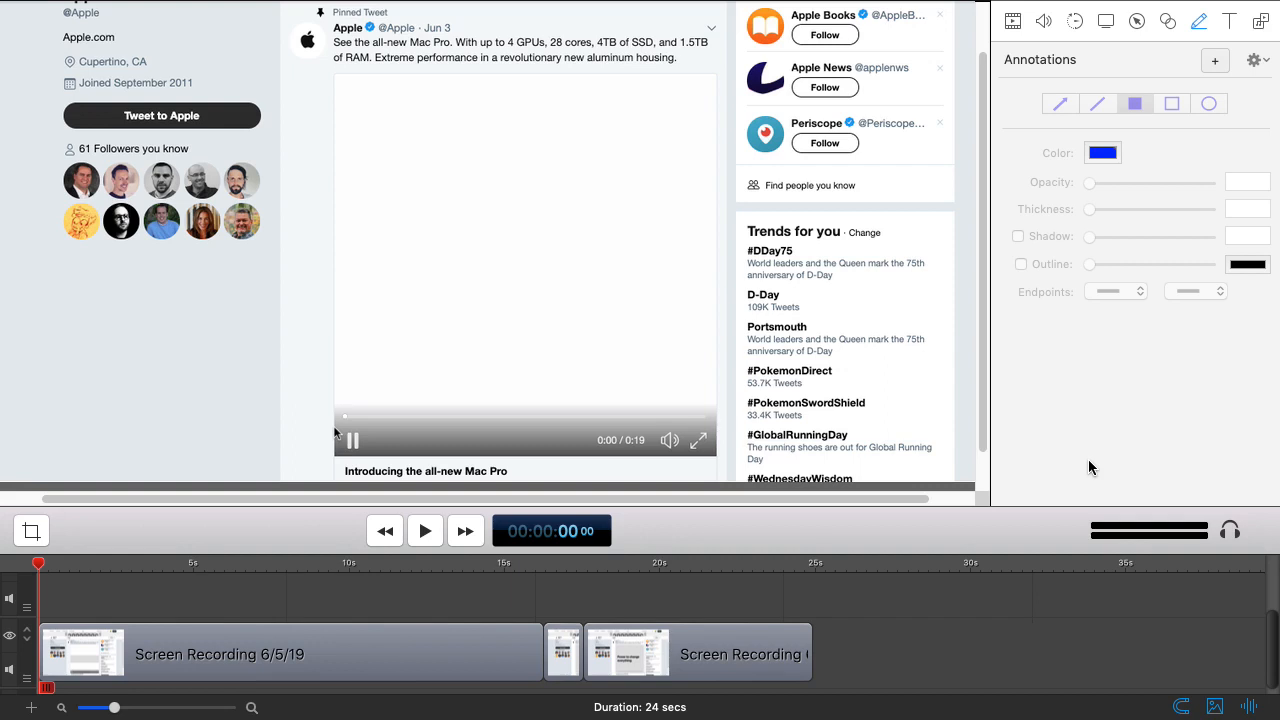
Step: Play the recording from the start and replay the text animation in the short middle clip several times
{"action": "key", "text": "space"}
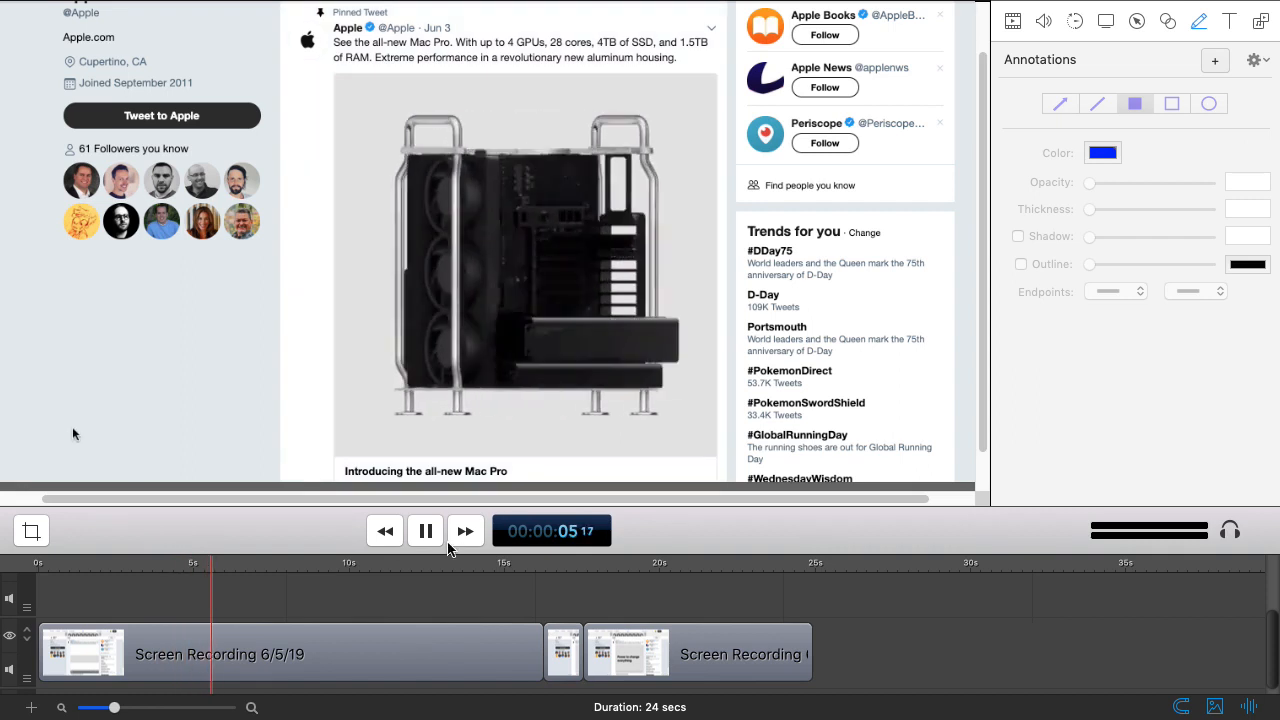
{"action": "left_click_drag", "start_coordinate": [523, 563], "coordinate": [540, 563]}
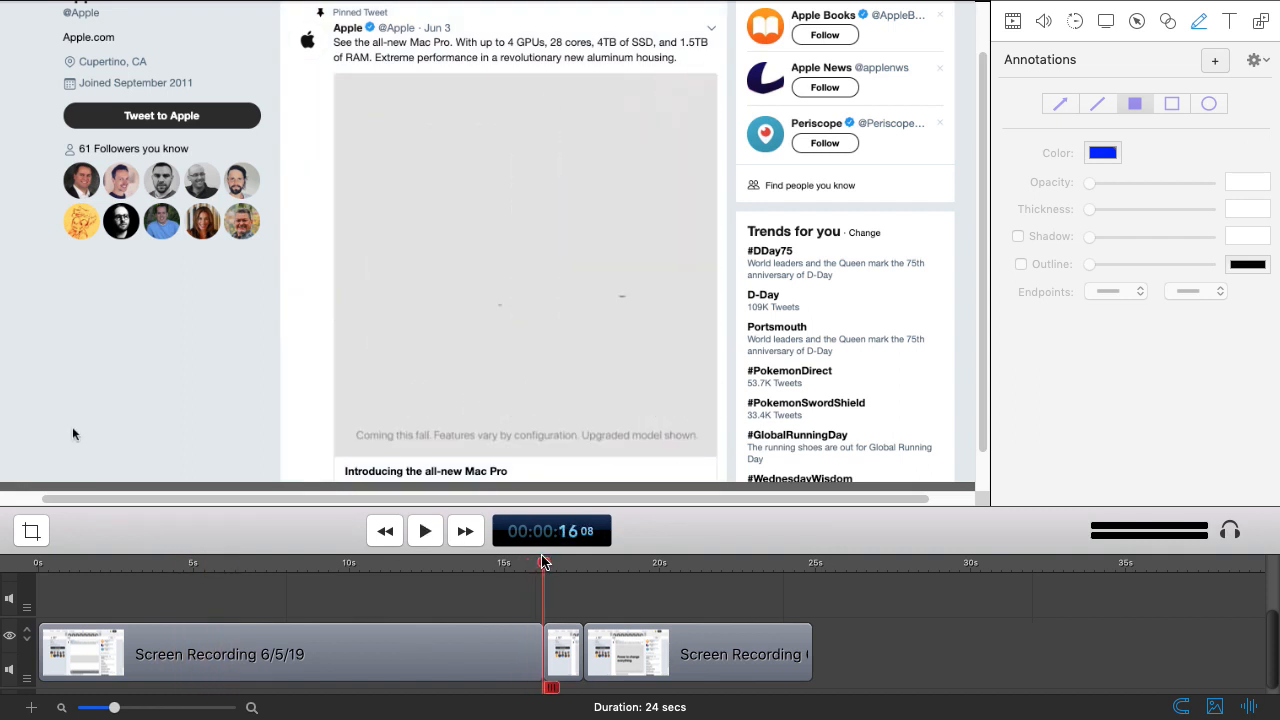
{"action": "key", "text": "space"}
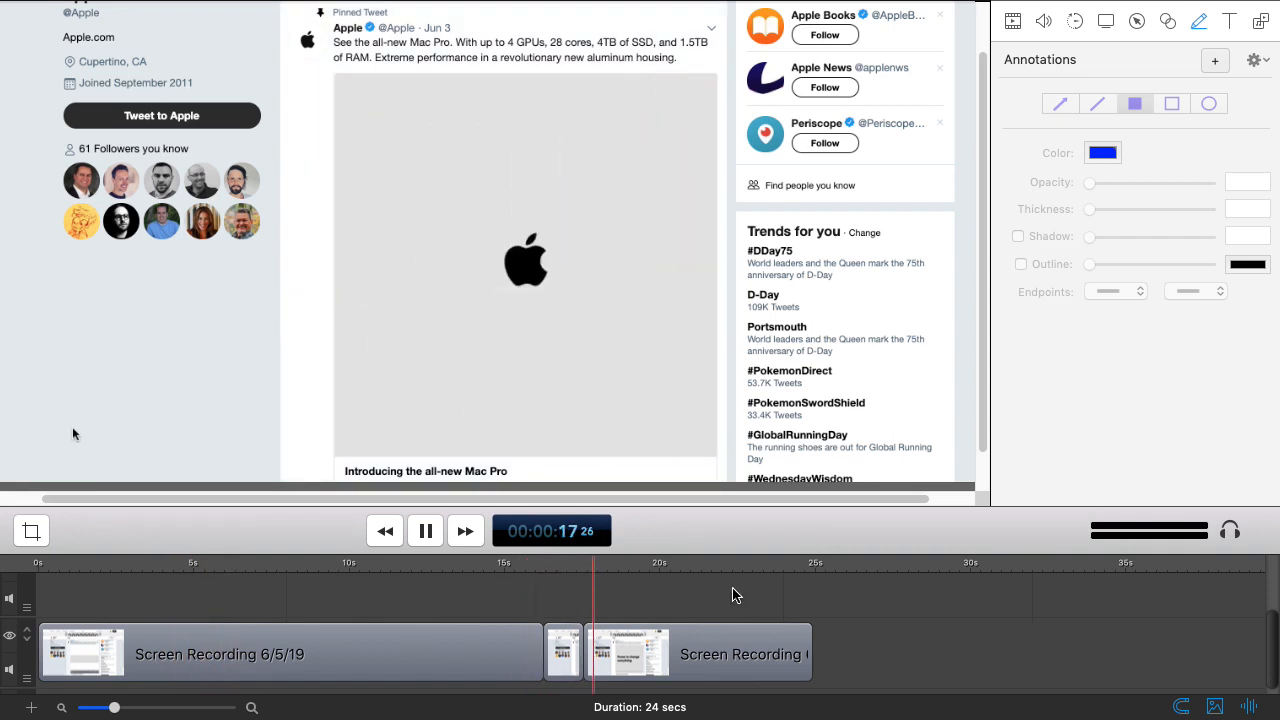
{"action": "left_click_drag", "start_coordinate": [574, 568], "coordinate": [546, 568]}
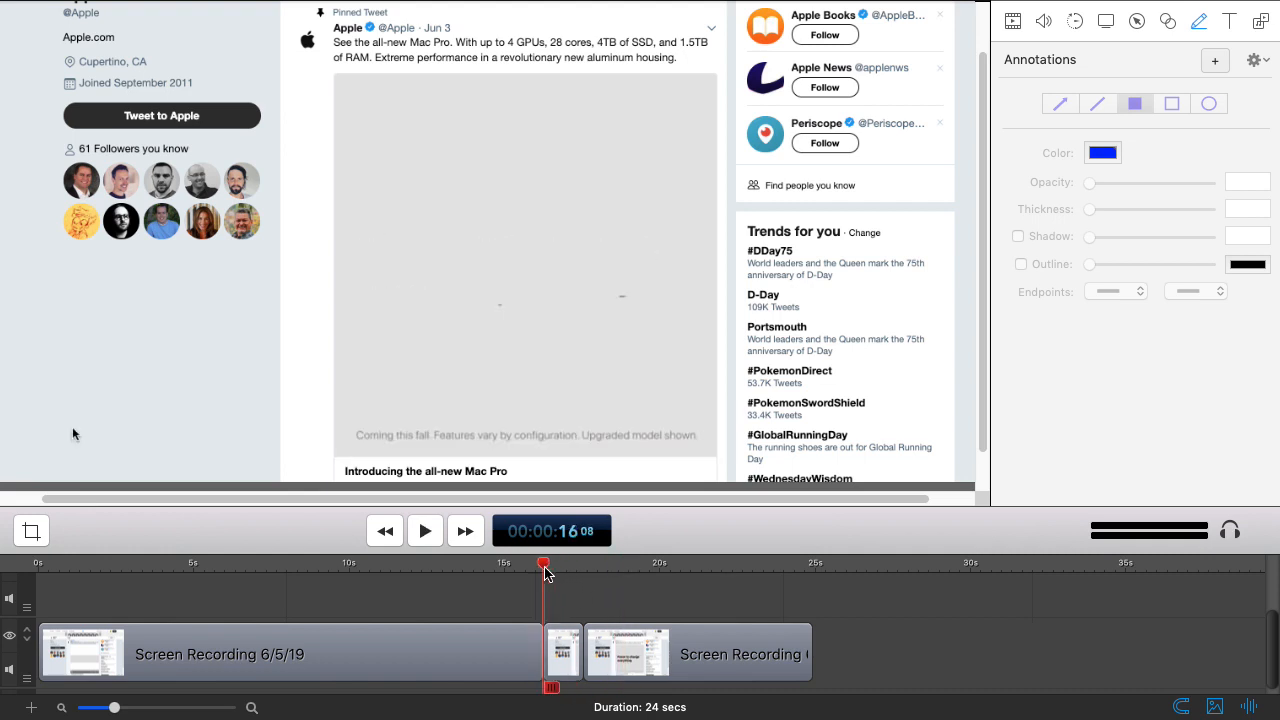
{"action": "key", "text": "space"}
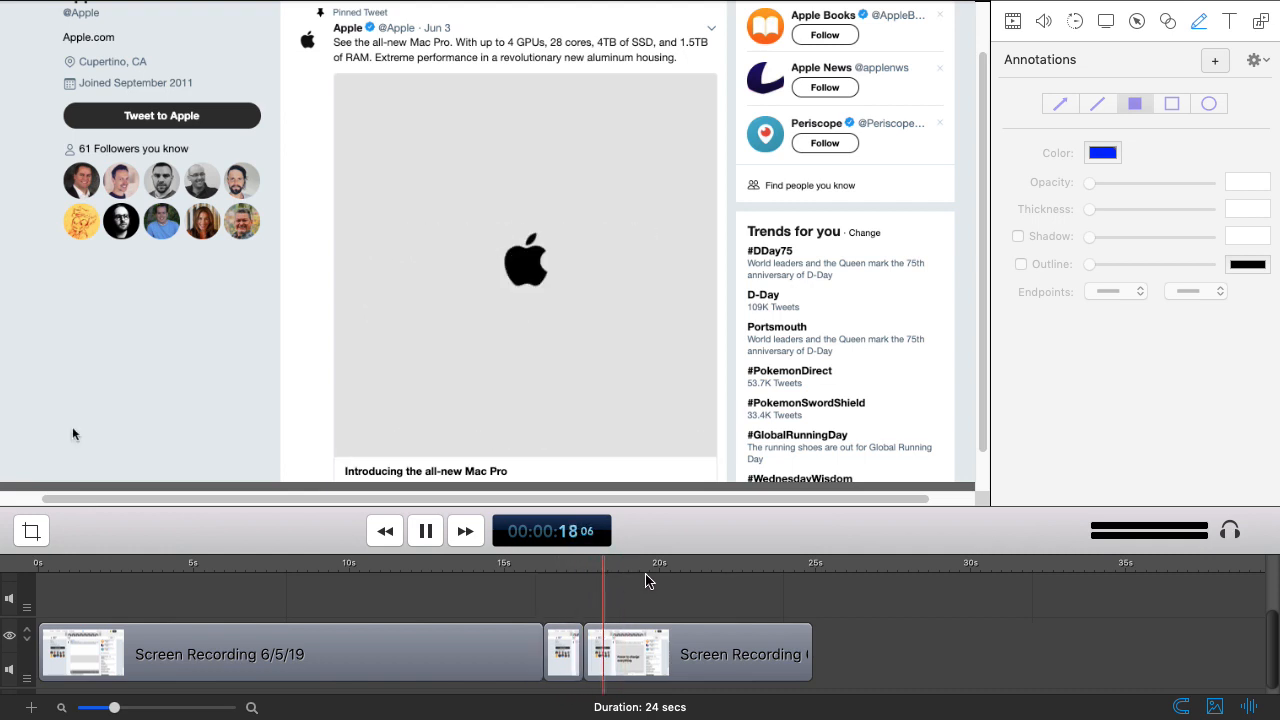
{"action": "left_click_drag", "start_coordinate": [608, 565], "coordinate": [562, 575]}
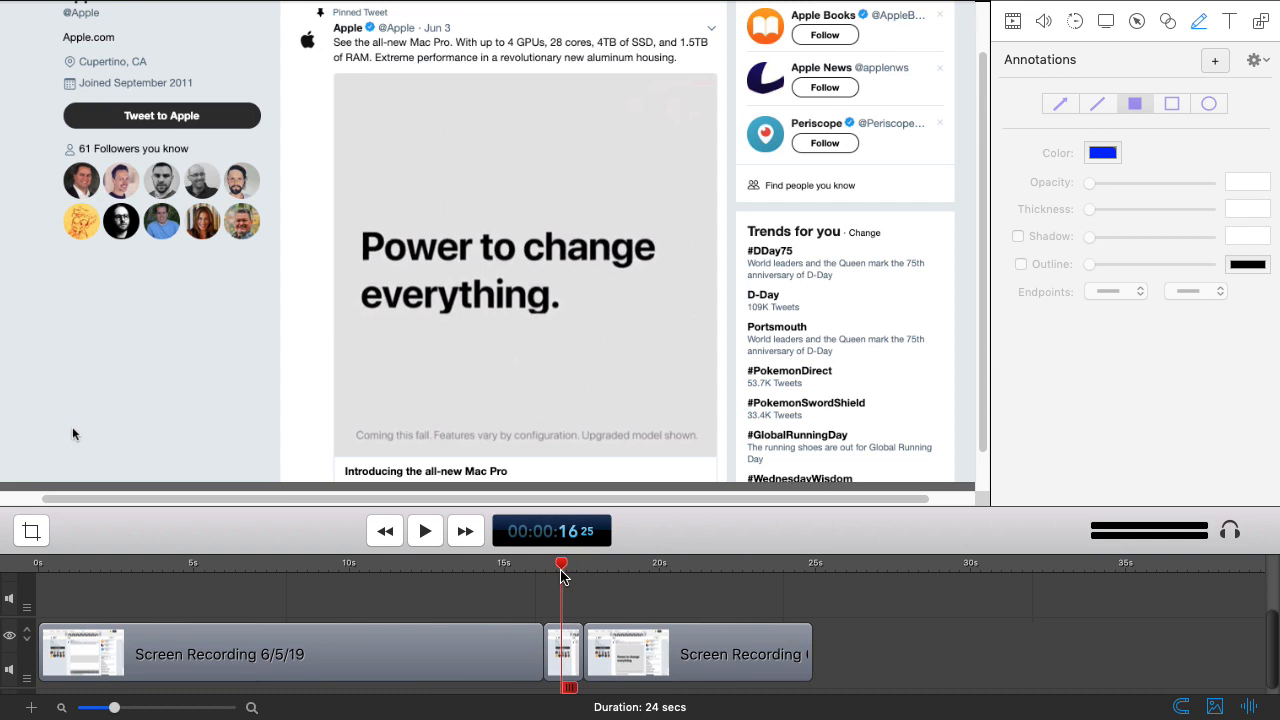
{"action": "key", "text": "space"}
{"action": "key", "text": "space"}
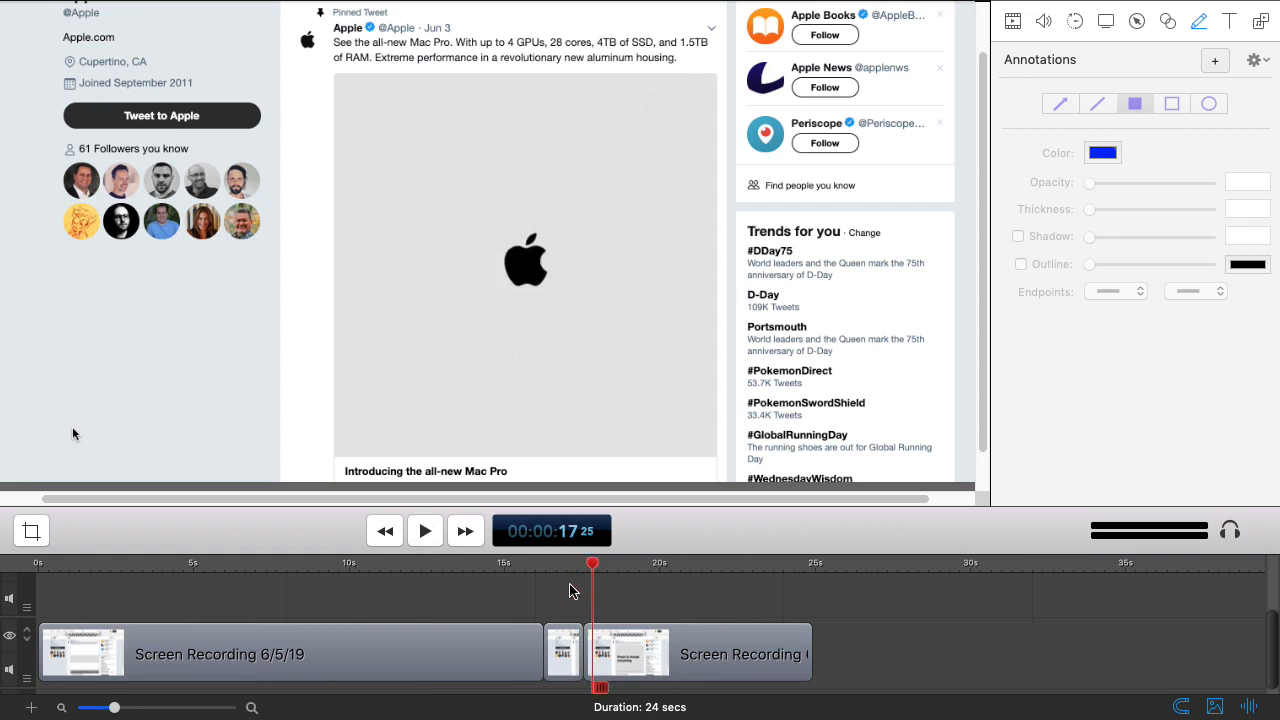
Step: Inspect the short middle clip's duration and speed, and return the playhead to the clip's start at 16:08
{"action": "double_click", "coordinate": [562, 665]}
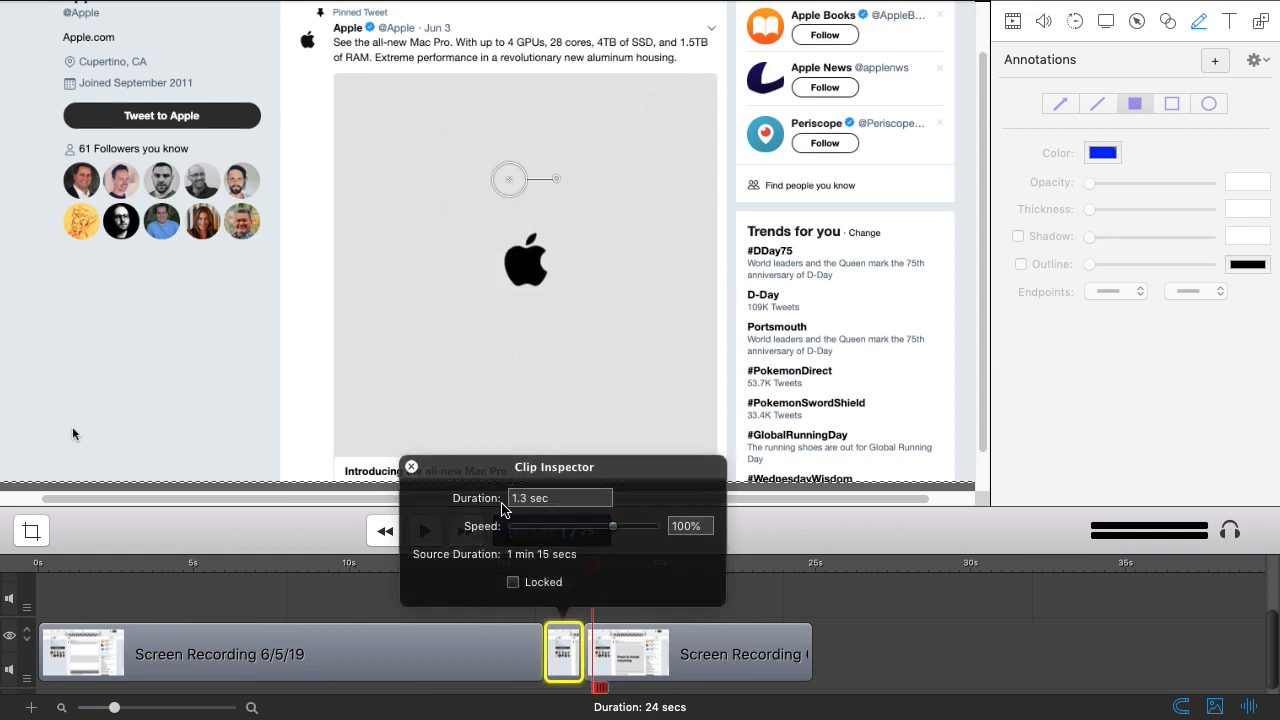
{"action": "left_click", "coordinate": [791, 601]}
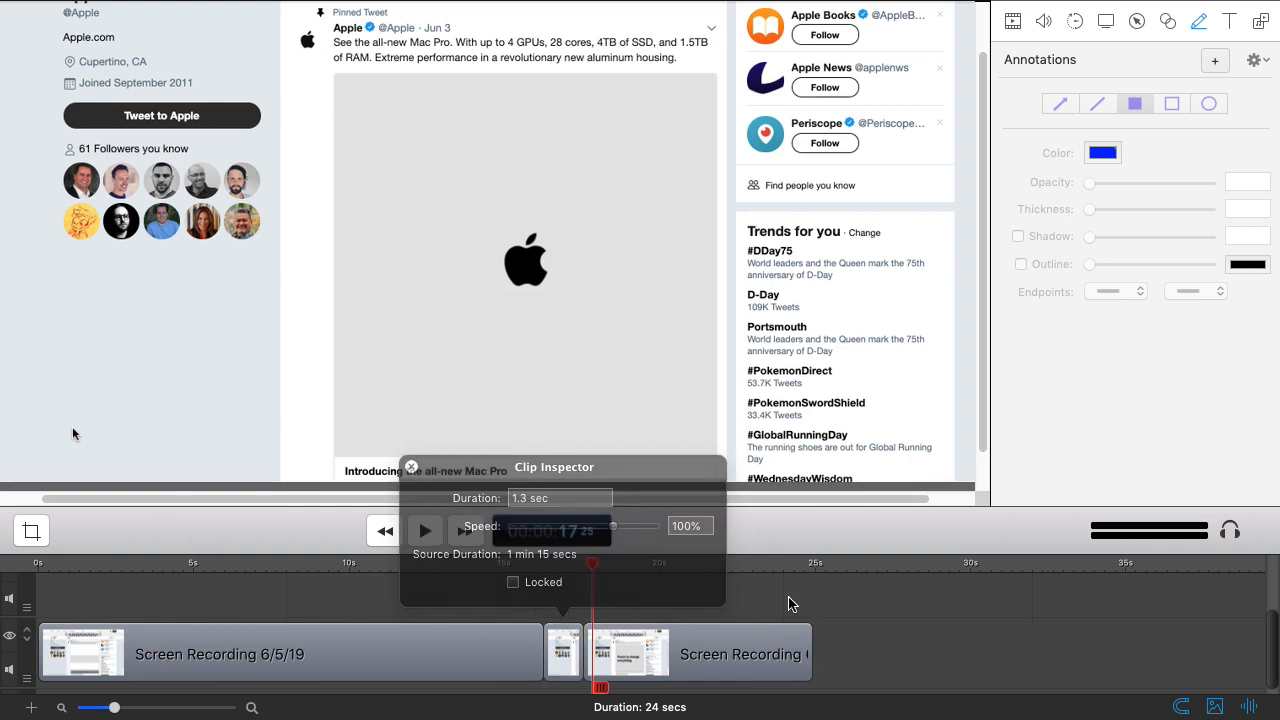
{"action": "left_click_drag", "start_coordinate": [592, 570], "coordinate": [548, 582]}
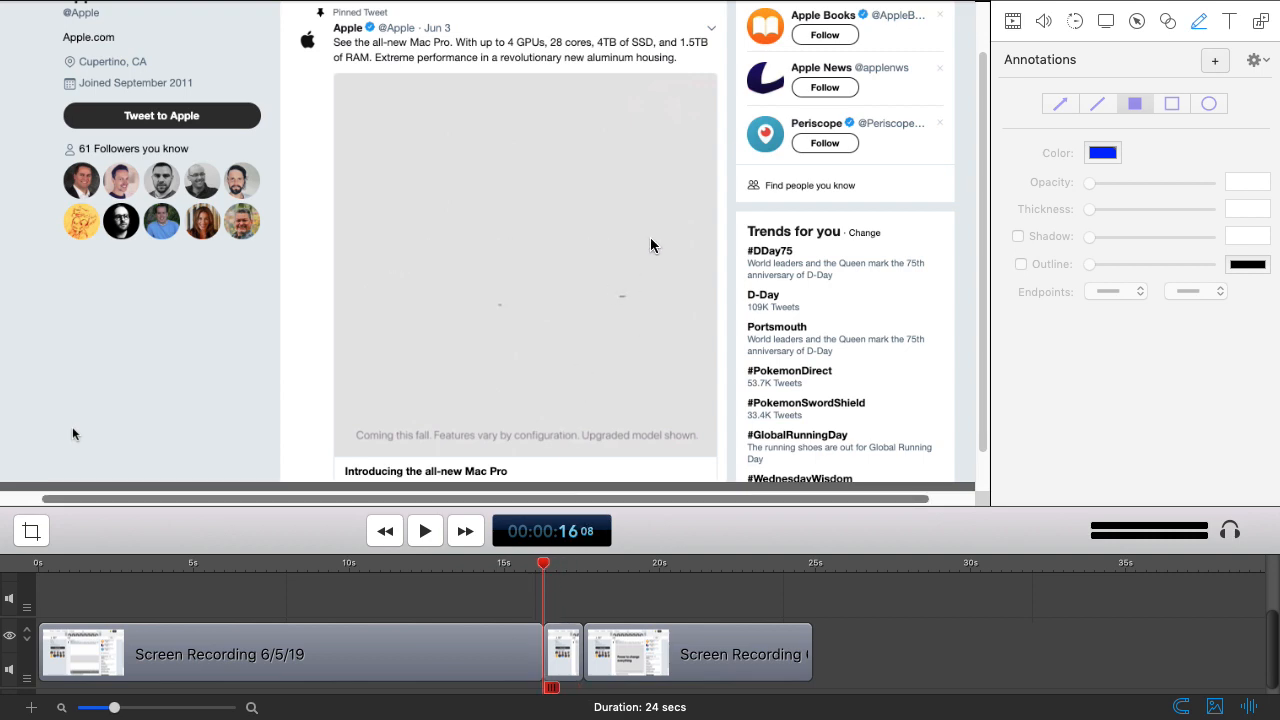
Step: Examine up close how the "Power to change everything." text emerges at the start of the middle clip, ending at 16:08
{"action": "scroll", "coordinate": [650, 240], "scroll_direction": "up", "scroll_amount": 5}
{"action": "scroll", "coordinate": [650, 243], "scroll_direction": "up", "scroll_amount": 1}
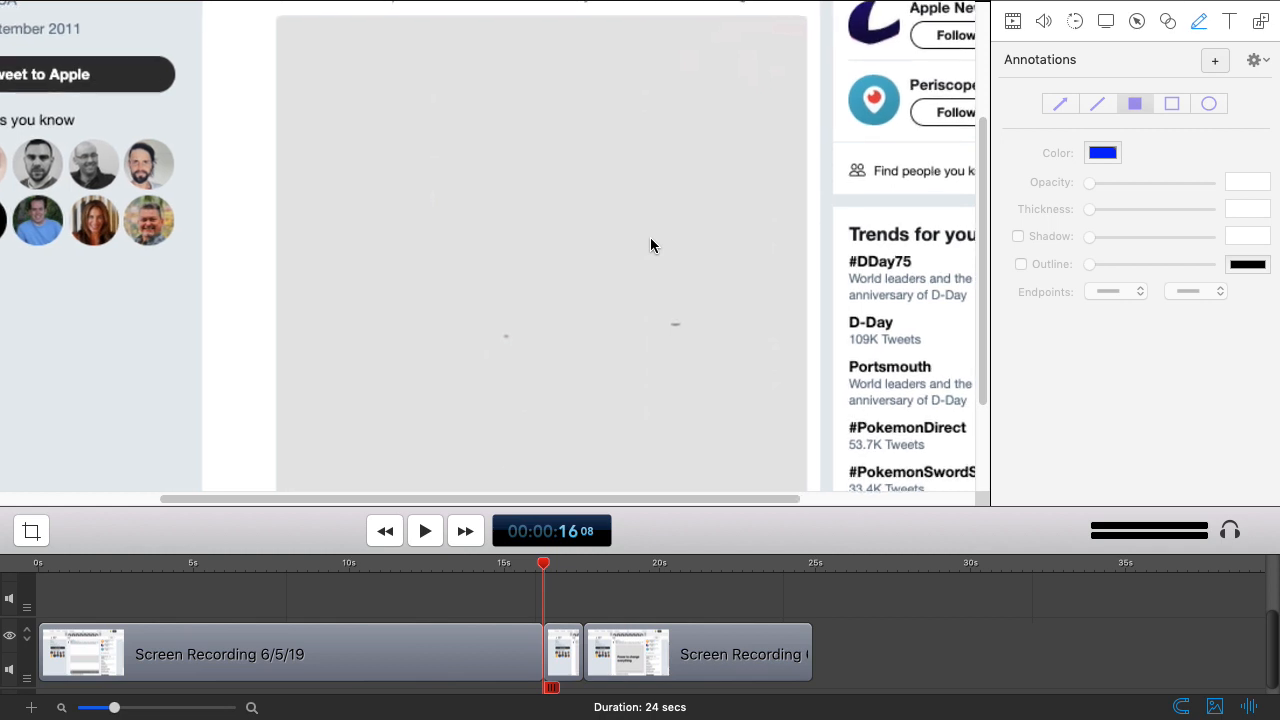
{"action": "scroll", "coordinate": [981, 268], "scroll_direction": "down", "scroll_amount": 1}
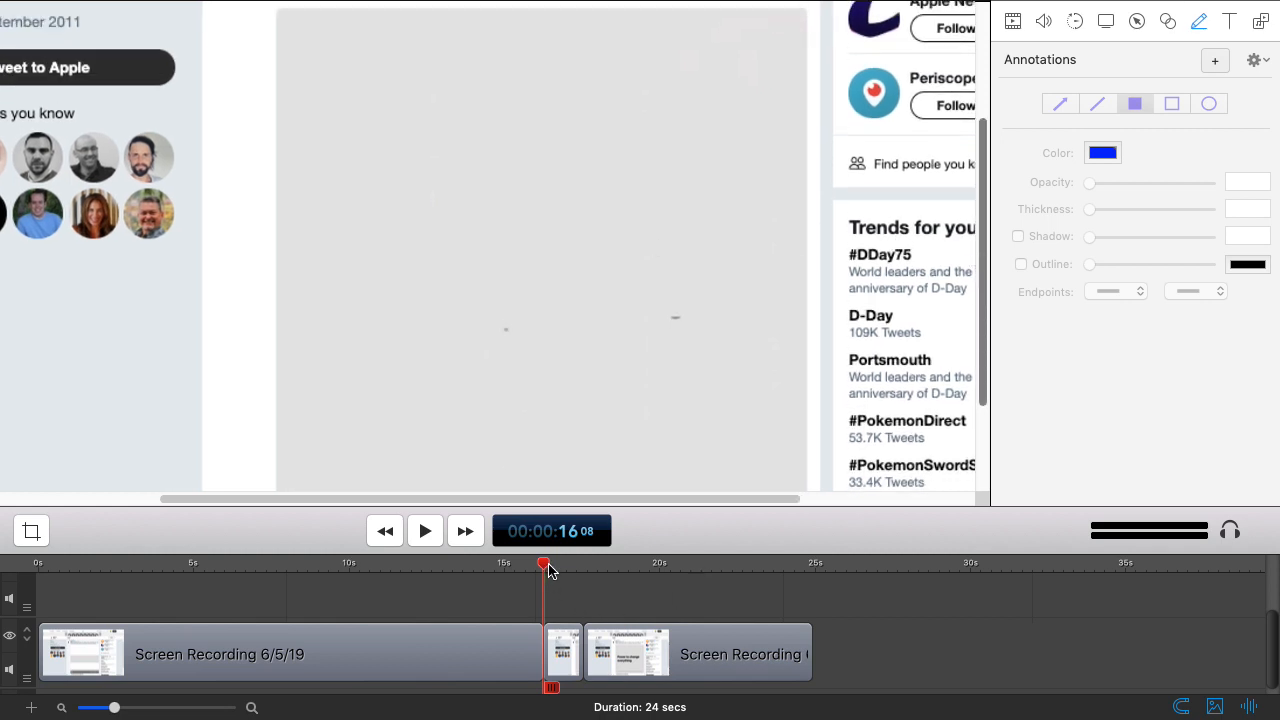
{"action": "left_click_drag", "start_coordinate": [548, 570], "coordinate": [563, 570]}
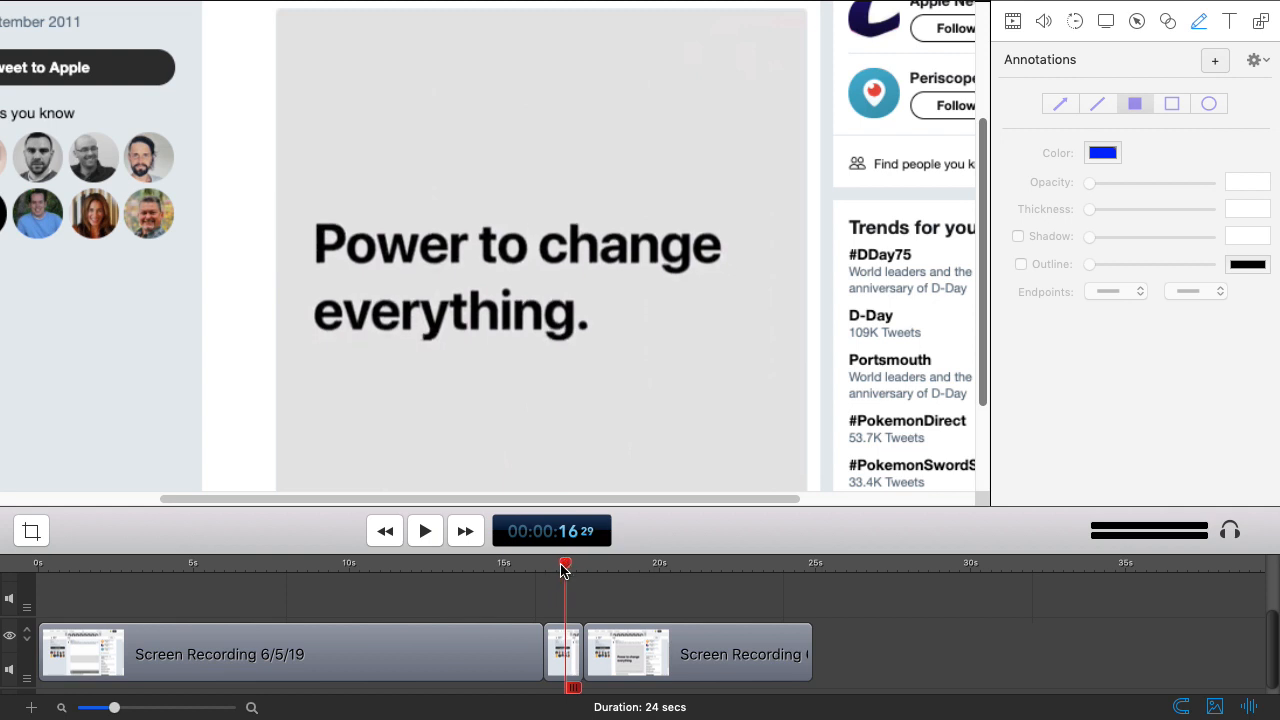
{"action": "left_click_drag", "start_coordinate": [116, 708], "coordinate": [128, 708]}
{"action": "left_click_drag", "start_coordinate": [832, 577], "coordinate": [800, 577]}
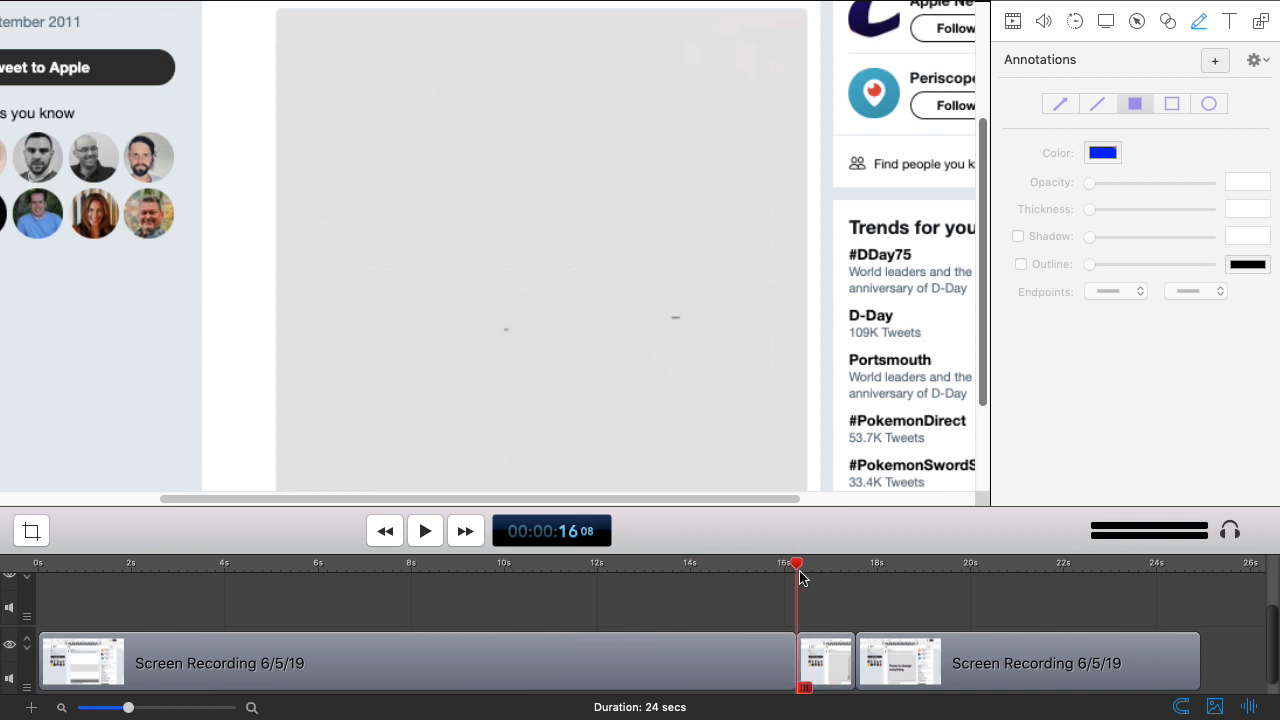
{"action": "left_click_drag", "start_coordinate": [800, 577], "coordinate": [806, 577]}
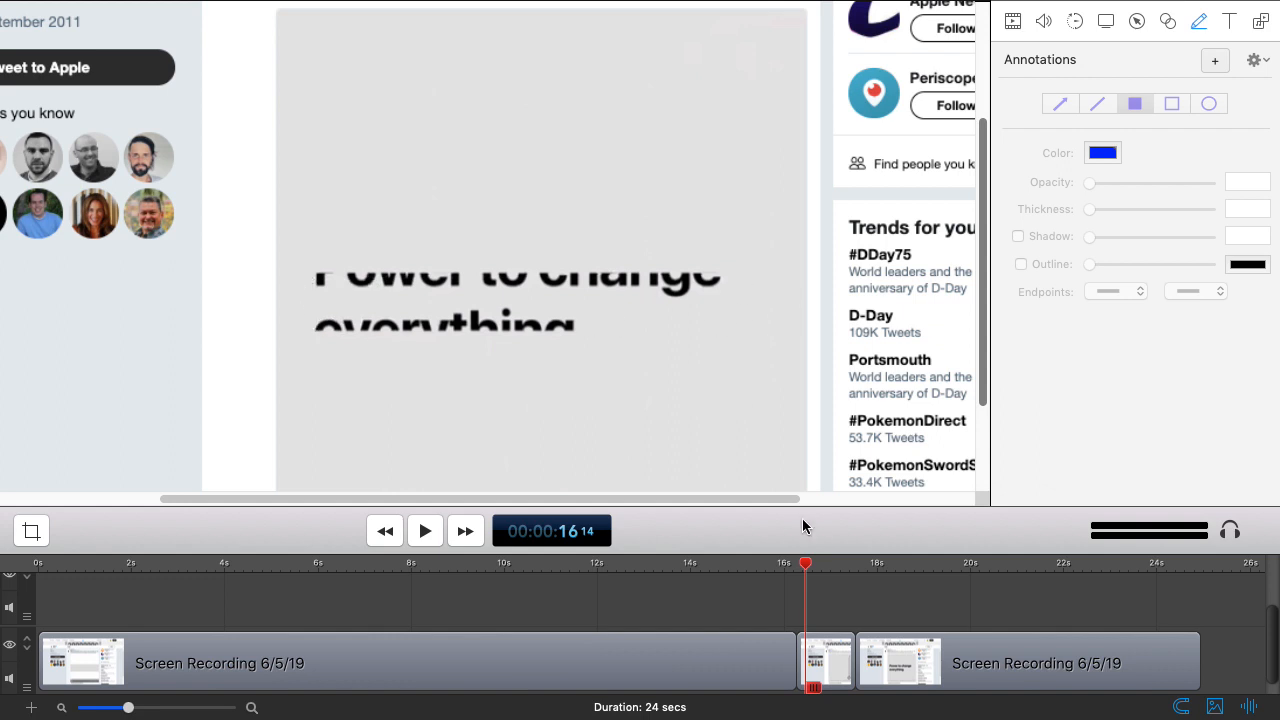
{"action": "mouse_move", "coordinate": [806, 570]}
{"action": "left_mouse_down"}
{"action": "mouse_move", "coordinate": [853, 566]}
{"action": "mouse_move", "coordinate": [798, 578]}
{"action": "left_mouse_up"}
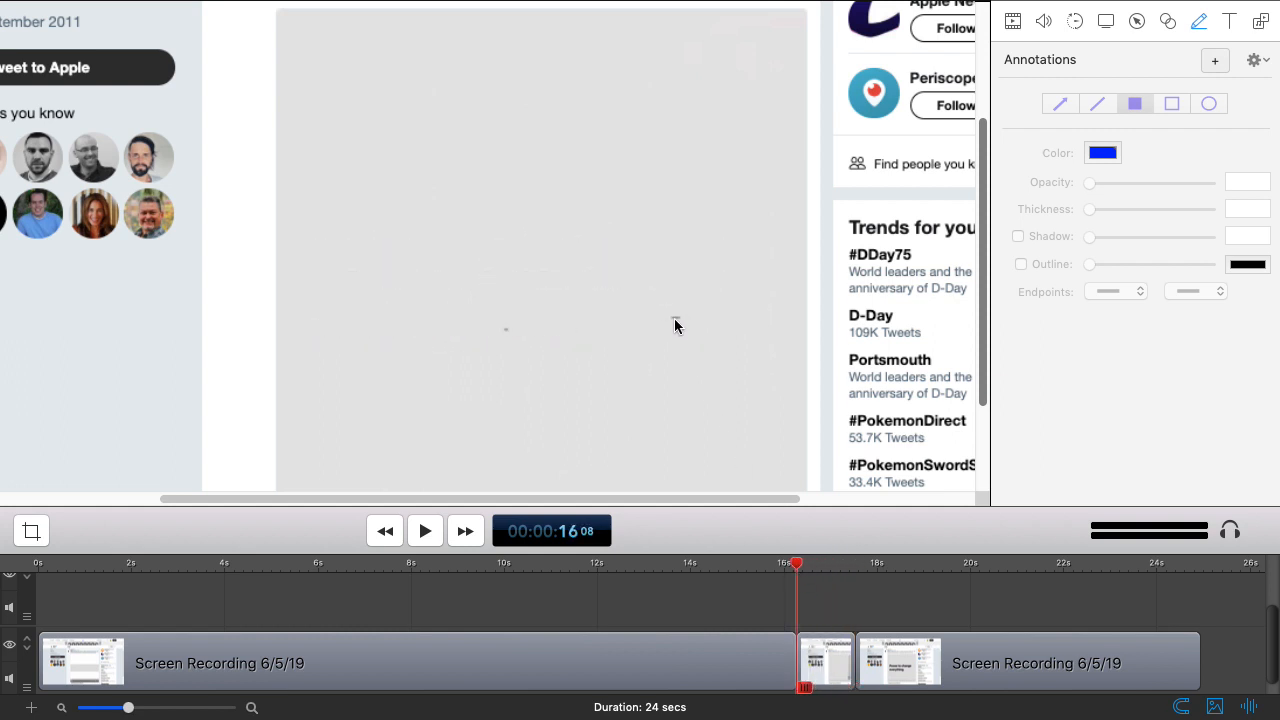
Step: Add a horizontal blue line annotation at 16:08 across the video frame where the text emerges, with thickness 3
{"action": "left_click", "coordinate": [1216, 62]}
{"action": "left_click", "coordinate": [1097, 106]}
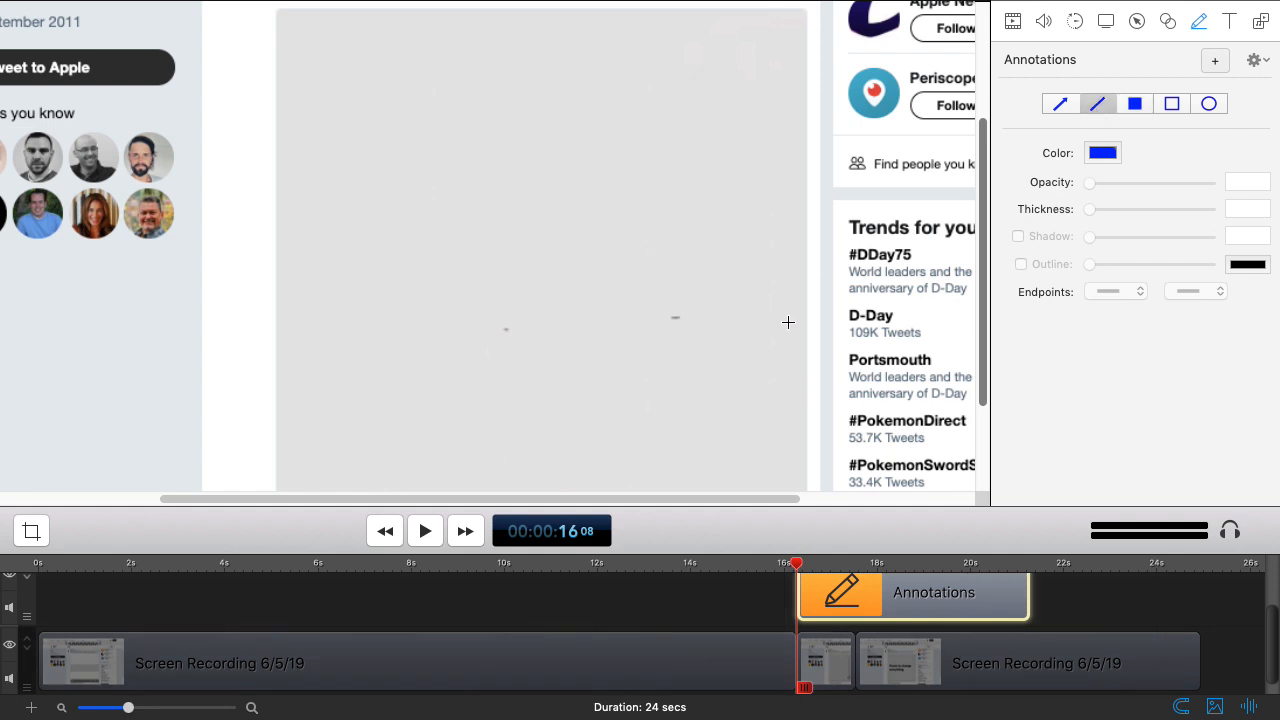
{"action": "left_click_drag", "start_coordinate": [806, 320], "coordinate": [262, 318]}
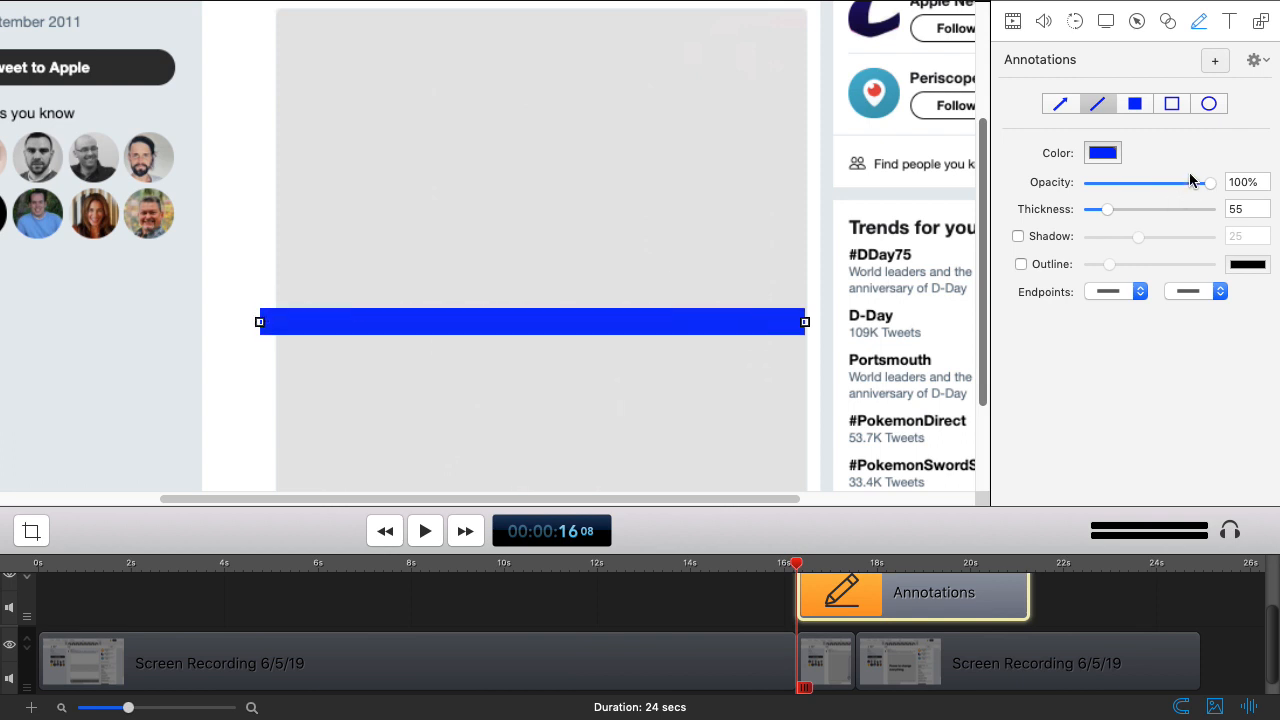
{"action": "left_click", "coordinate": [1262, 211]}
{"action": "key", "text": "Return"}
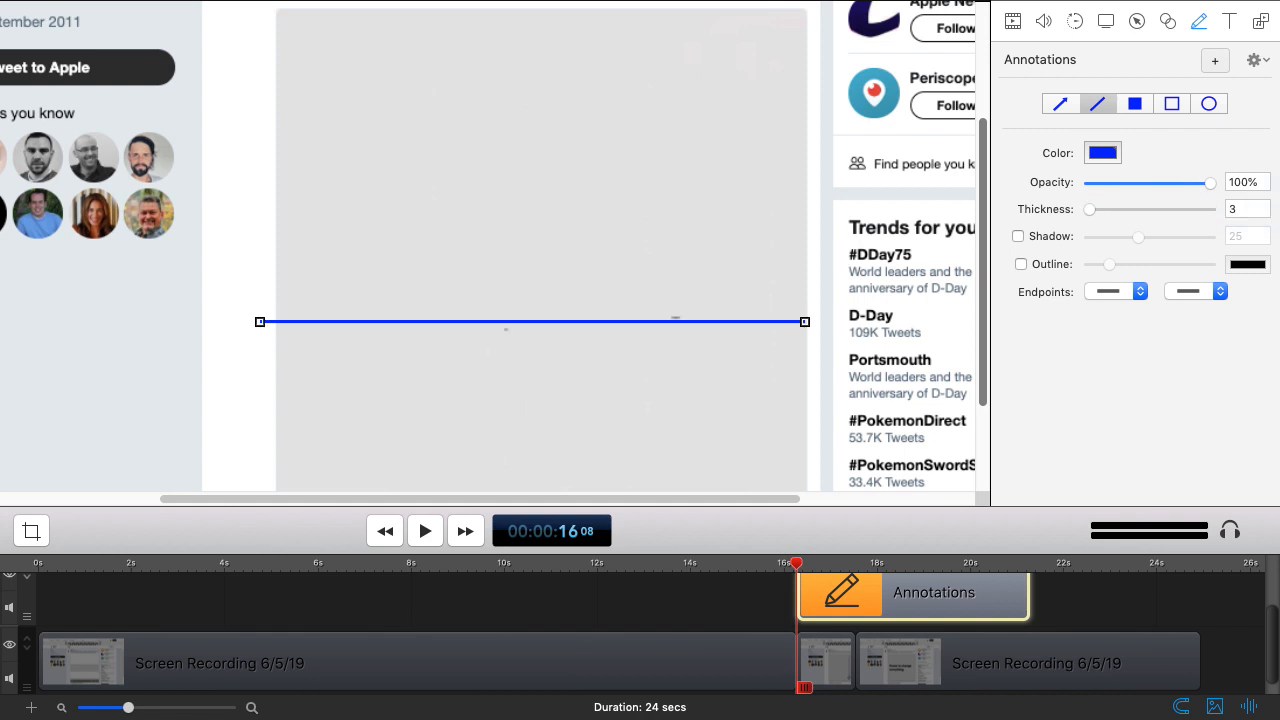
{"action": "left_click", "coordinate": [765, 605]}
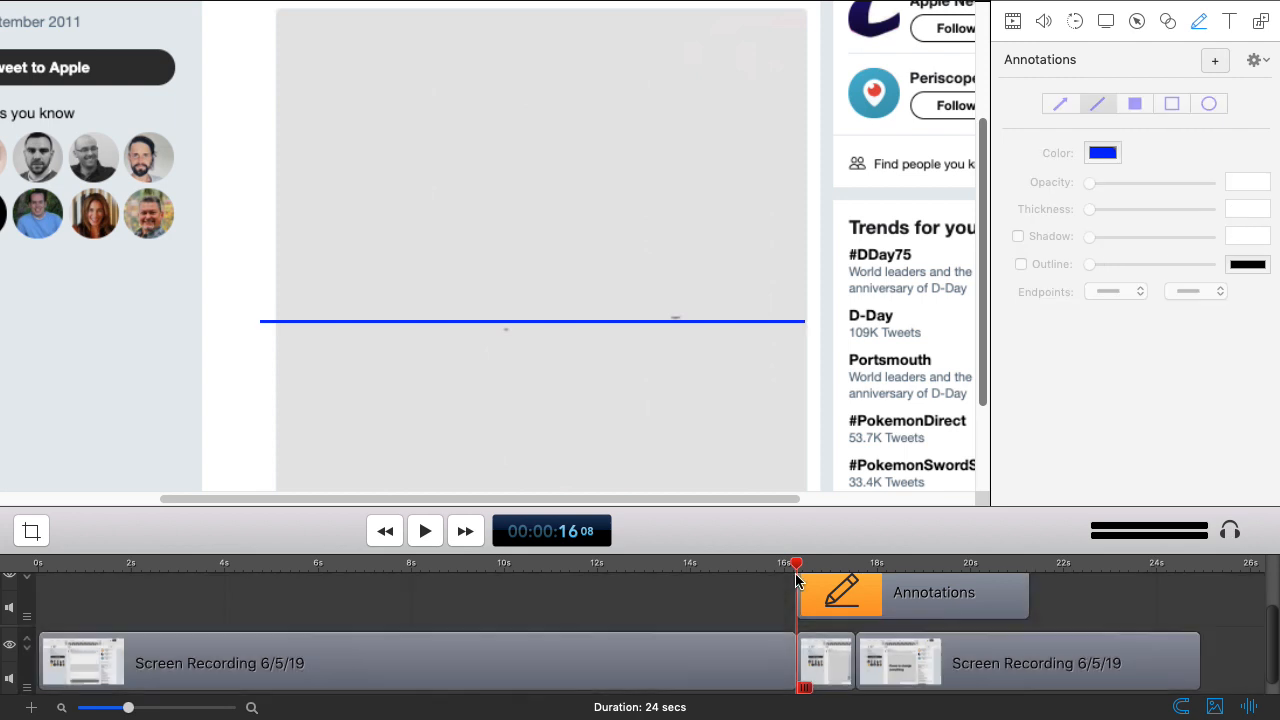
Step: Scrub and play through the middle clip to compare the text's vertical movement against the blue reference line
{"action": "left_click_drag", "start_coordinate": [802, 563], "coordinate": [840, 558]}
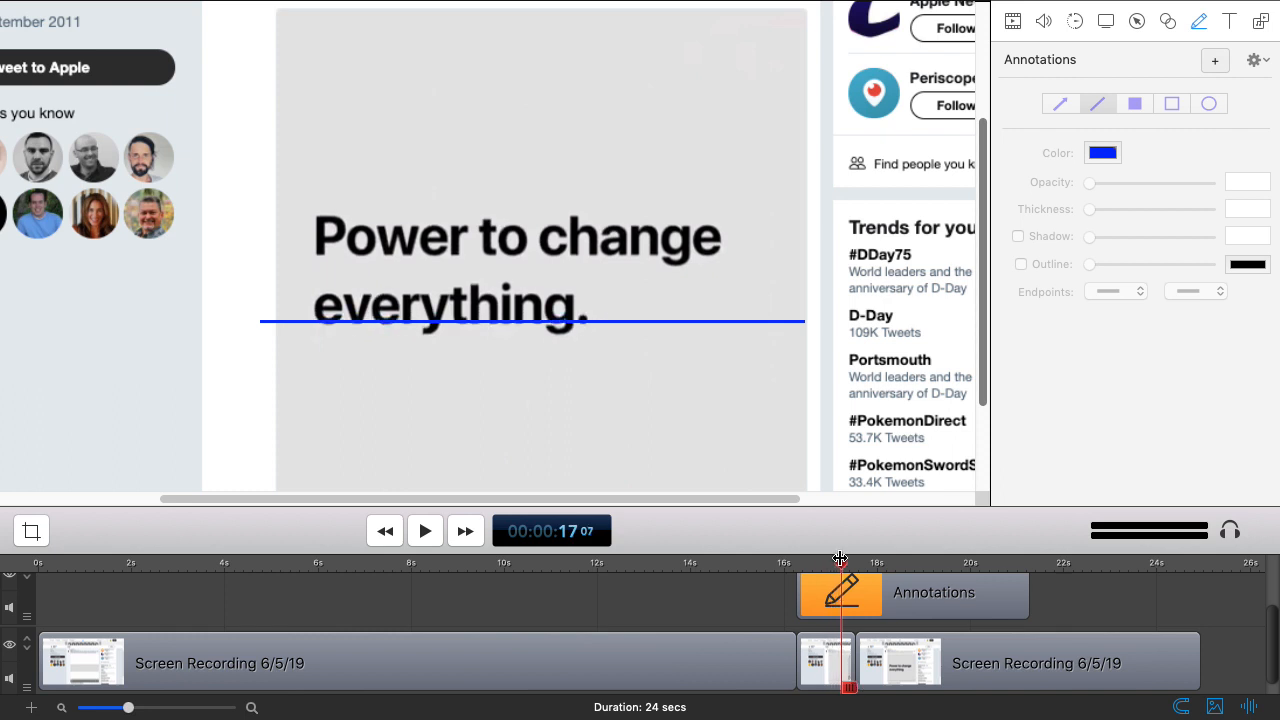
{"action": "mouse_move", "coordinate": [815, 600]}
{"action": "left_click_drag", "start_coordinate": [843, 567], "coordinate": [805, 607]}
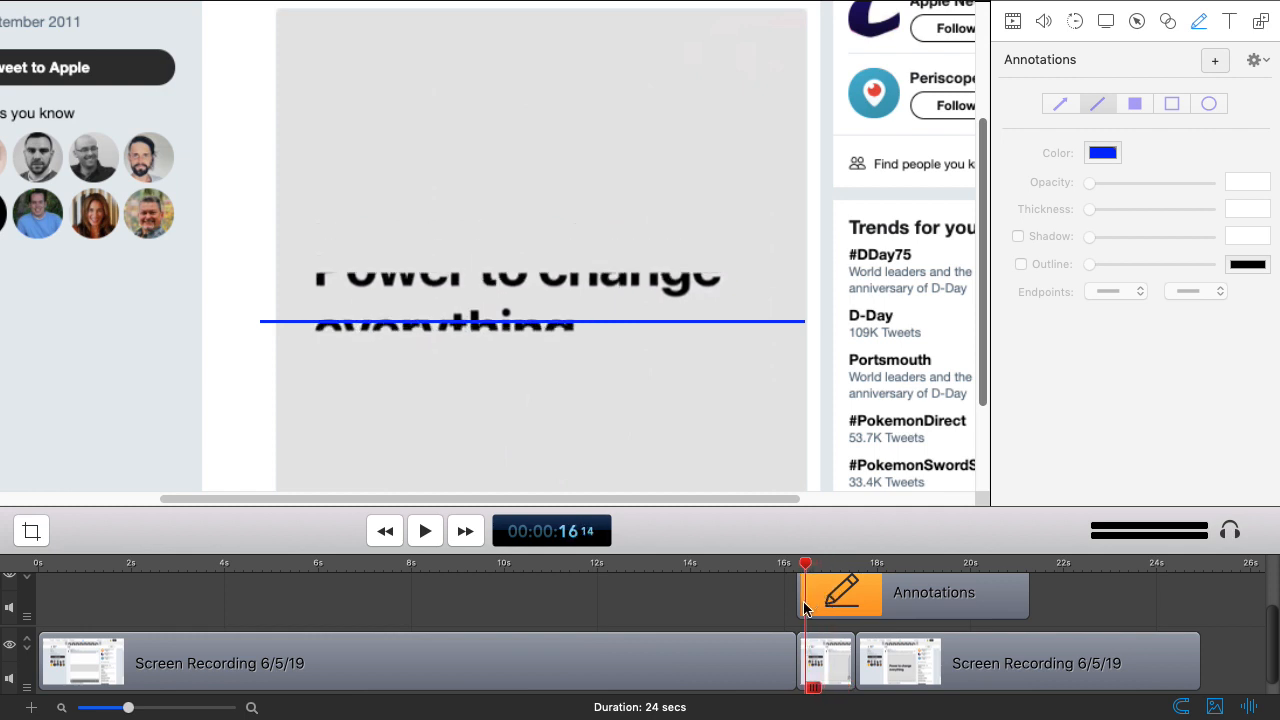
{"action": "left_click_drag", "start_coordinate": [804, 608], "coordinate": [838, 601]}
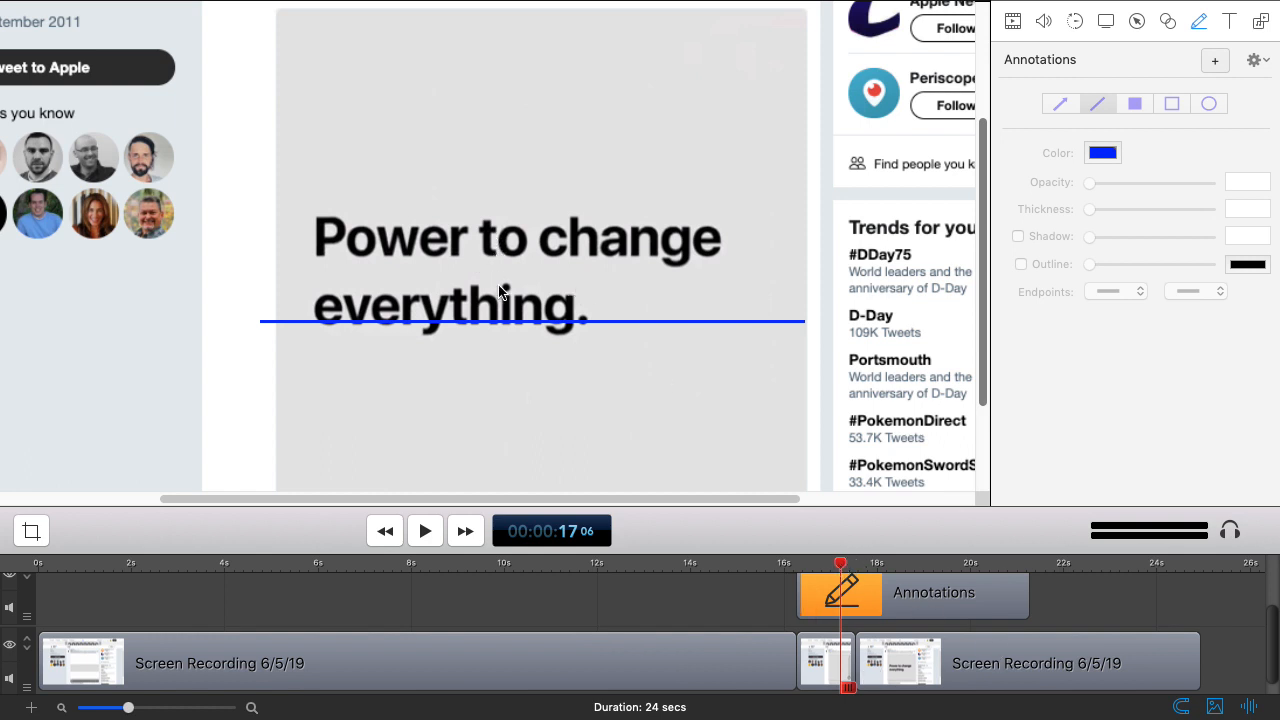
{"action": "left_click_drag", "start_coordinate": [840, 570], "coordinate": [801, 574]}
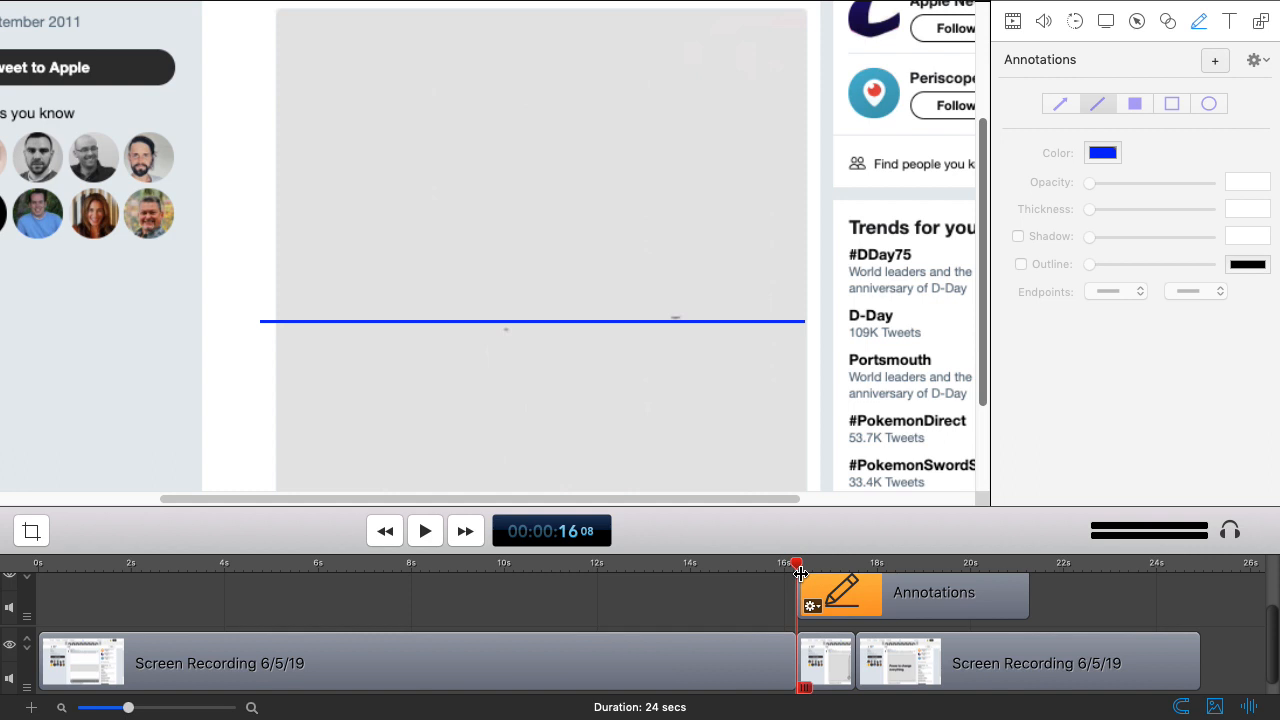
{"action": "key", "text": "space"}
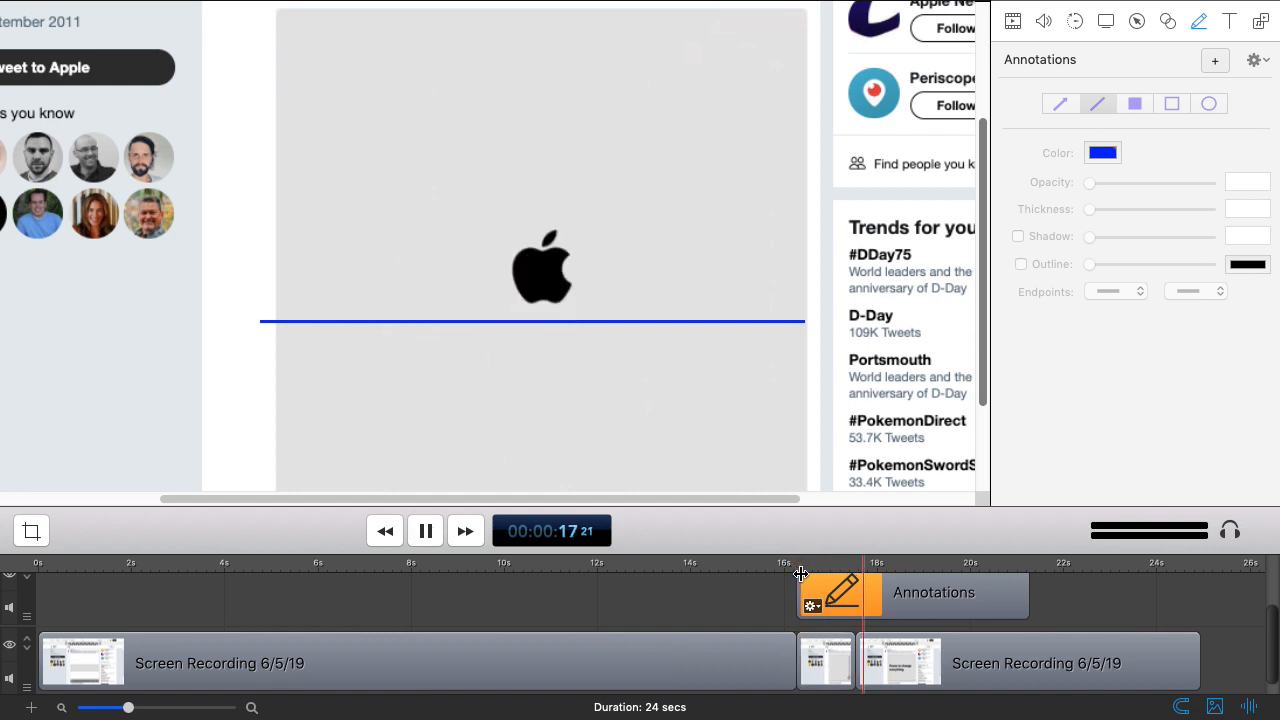
{"action": "key", "text": "space"}
Step: Add a small filled blue square annotation at 16:14, just above the "h" of "everything"
{"action": "left_click", "coordinate": [808, 567]}
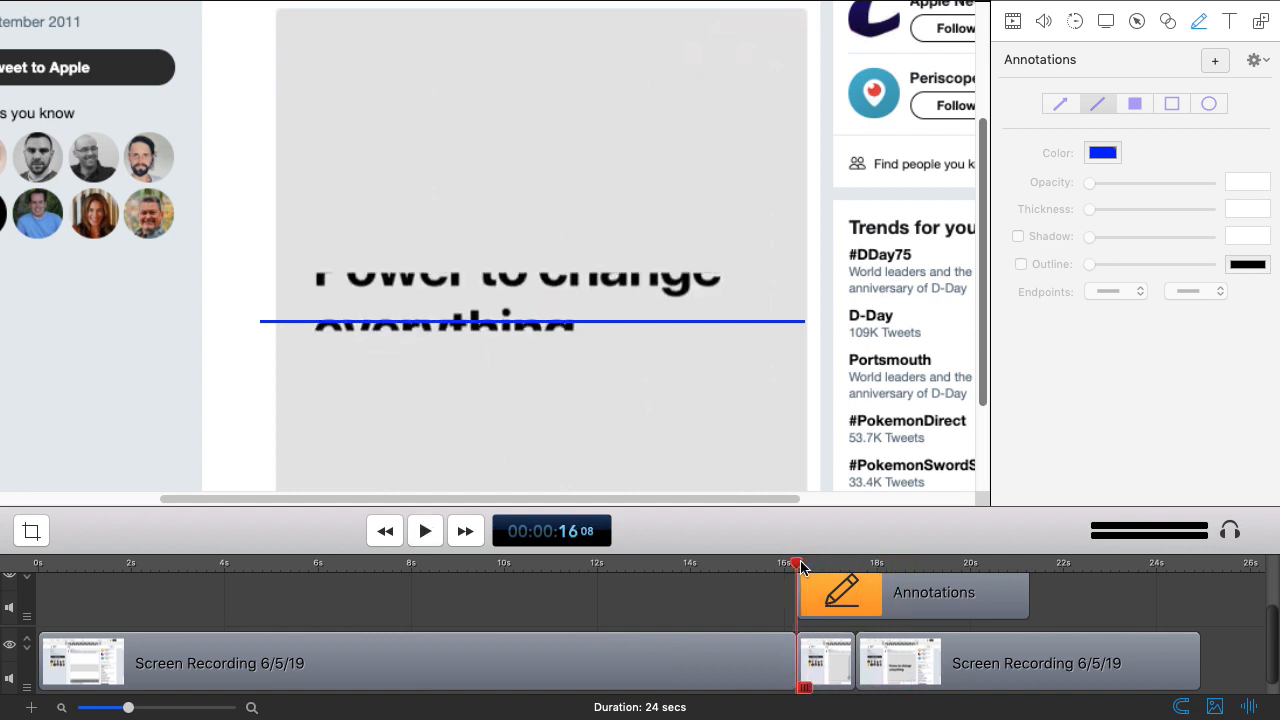
{"action": "mouse_move", "coordinate": [808, 567]}
{"action": "left_mouse_down"}
{"action": "mouse_move", "coordinate": [836, 566]}
{"action": "mouse_move", "coordinate": [806, 569]}
{"action": "left_mouse_up"}
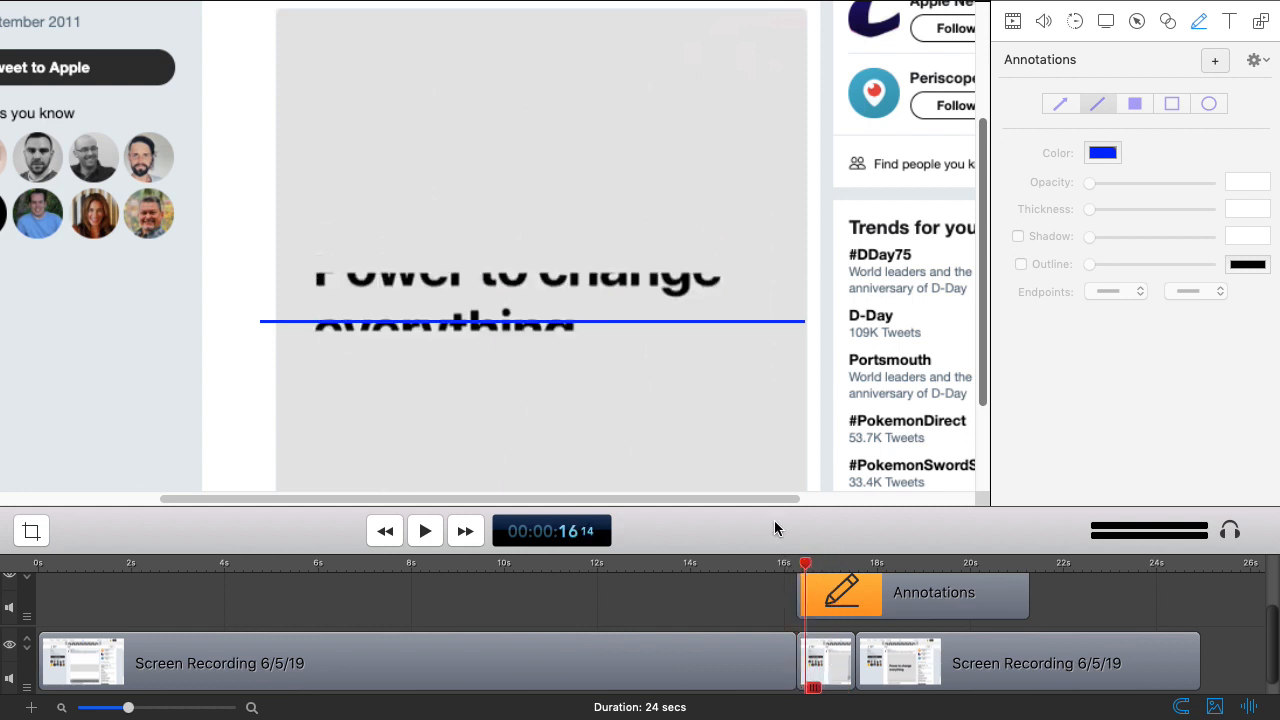
{"action": "left_click", "coordinate": [1214, 61]}
{"action": "left_click", "coordinate": [1135, 104]}
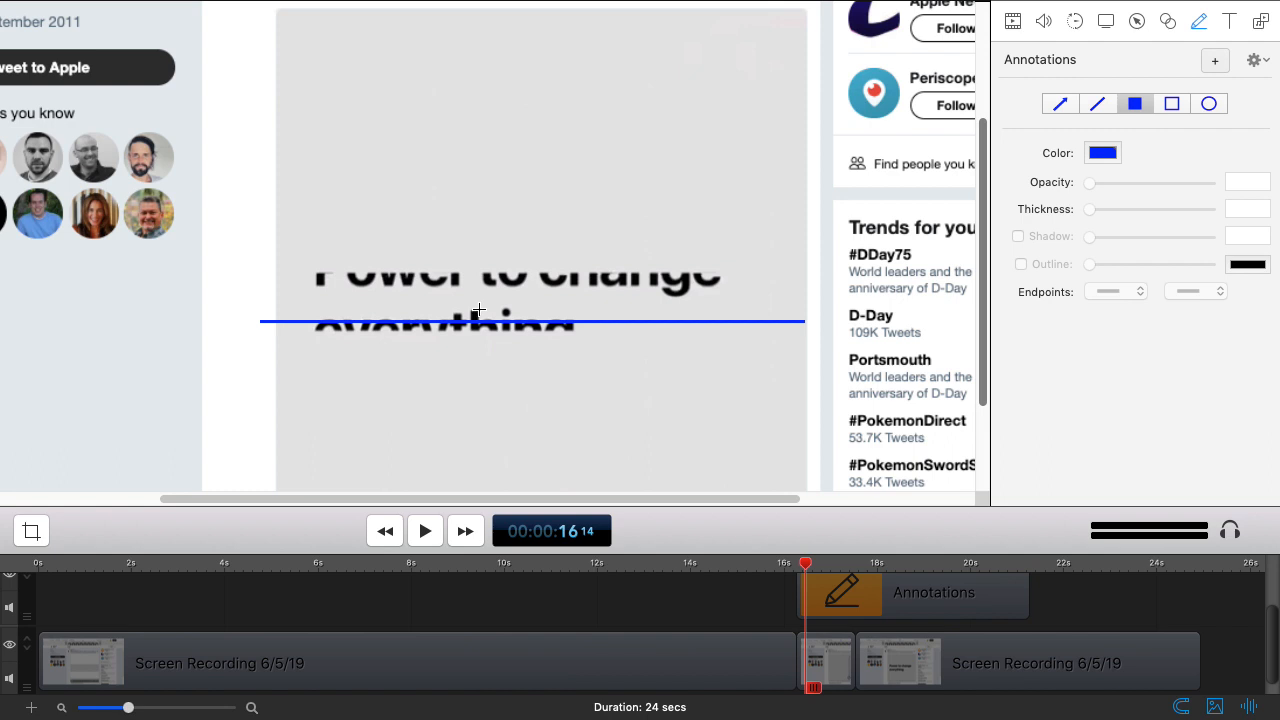
{"action": "left_click_drag", "start_coordinate": [478, 311], "coordinate": [456, 288]}
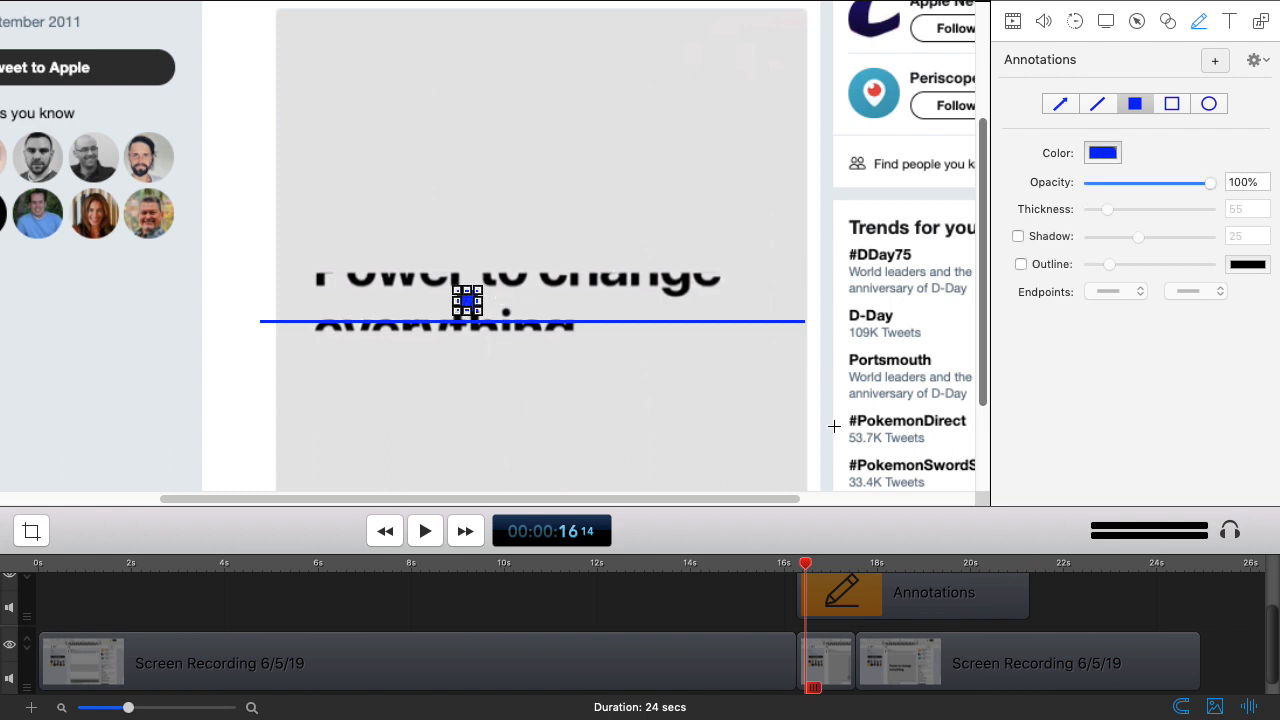
{"action": "left_click", "coordinate": [726, 606]}
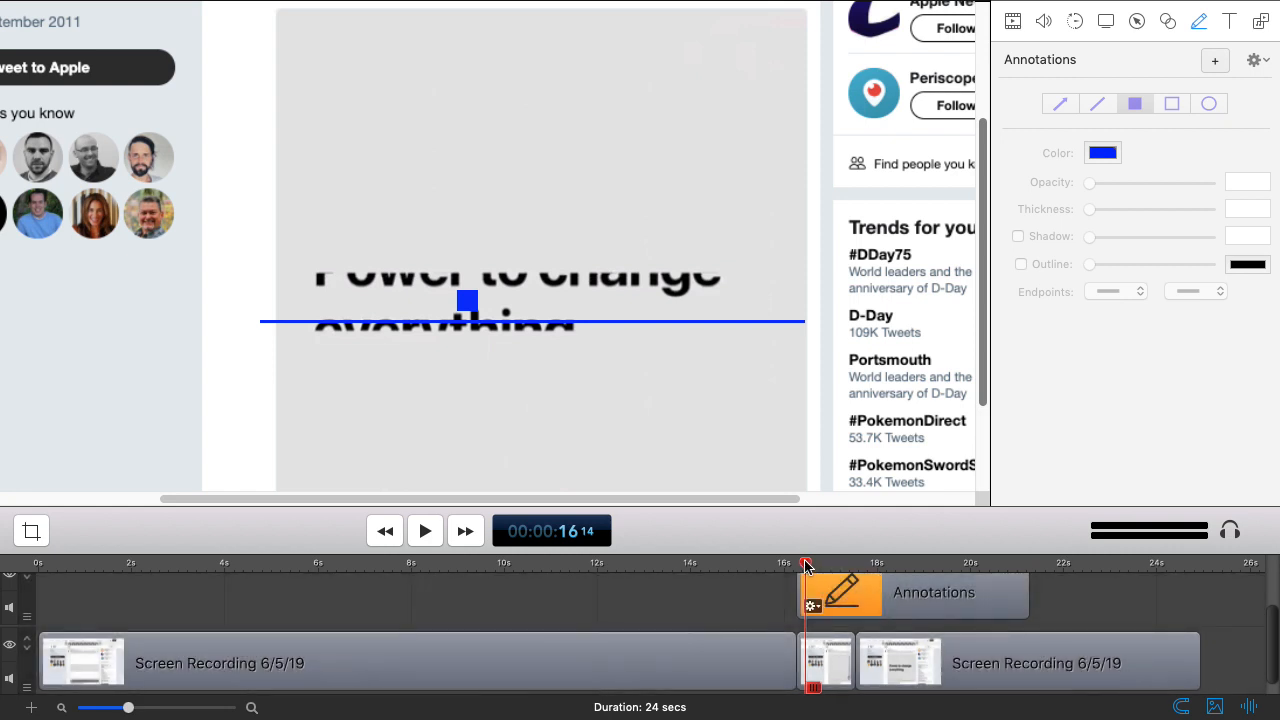
Step: At 17:16, move the blue square up so it sits on top of the "h" in "everything"
{"action": "left_click_drag", "start_coordinate": [806, 566], "coordinate": [853, 566]}
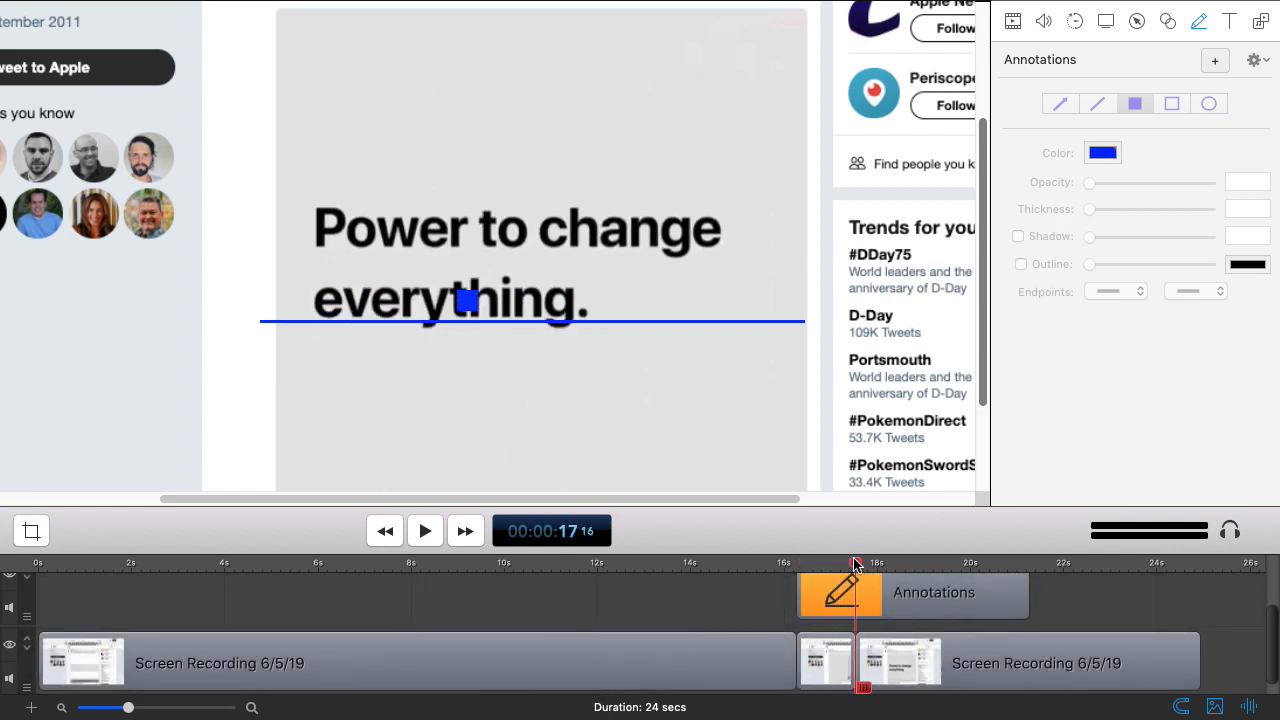
{"action": "left_click", "coordinate": [472, 306]}
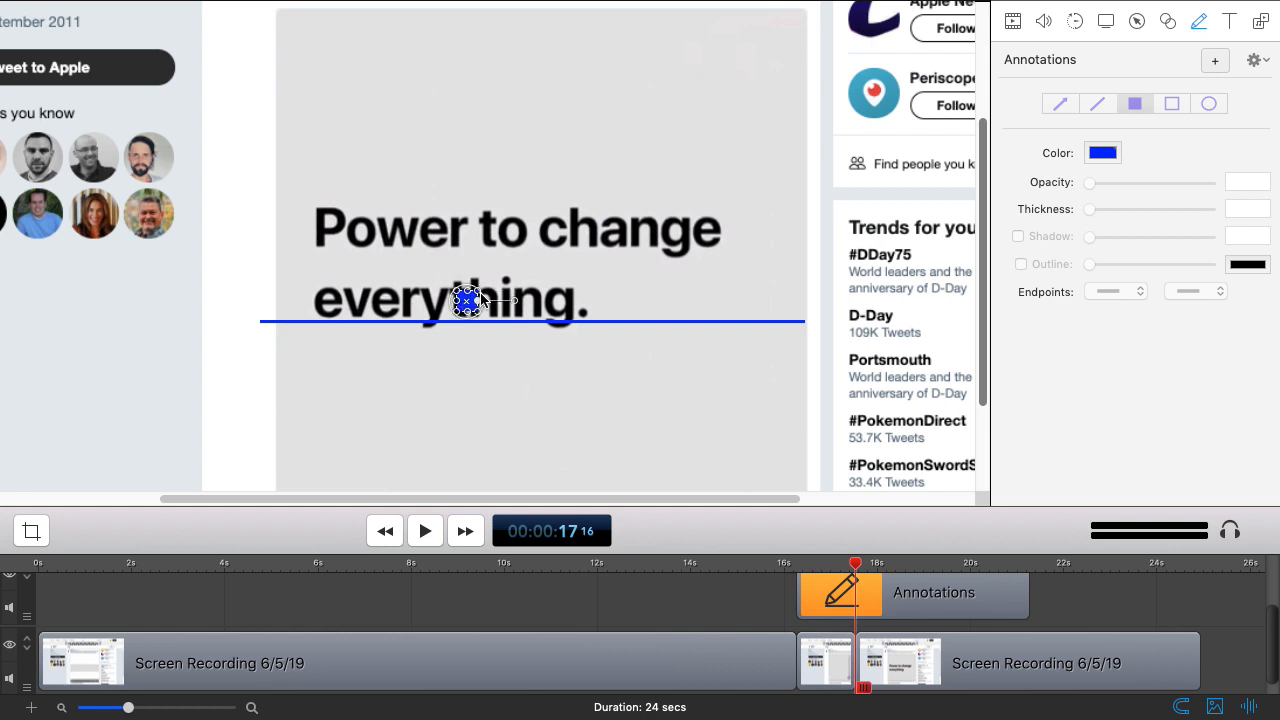
{"action": "scroll", "coordinate": [480, 293], "scroll_direction": "up", "scroll_amount": 8}
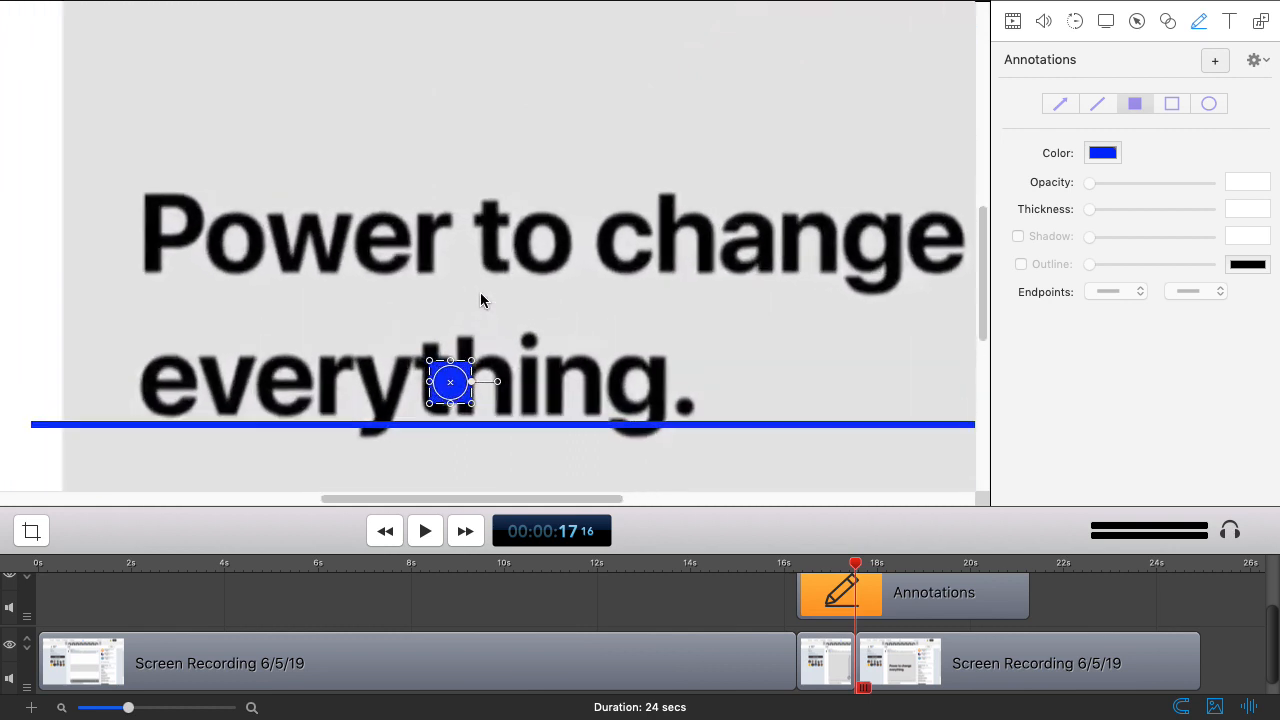
{"action": "scroll", "coordinate": [480, 293], "scroll_direction": "up", "scroll_amount": 1}
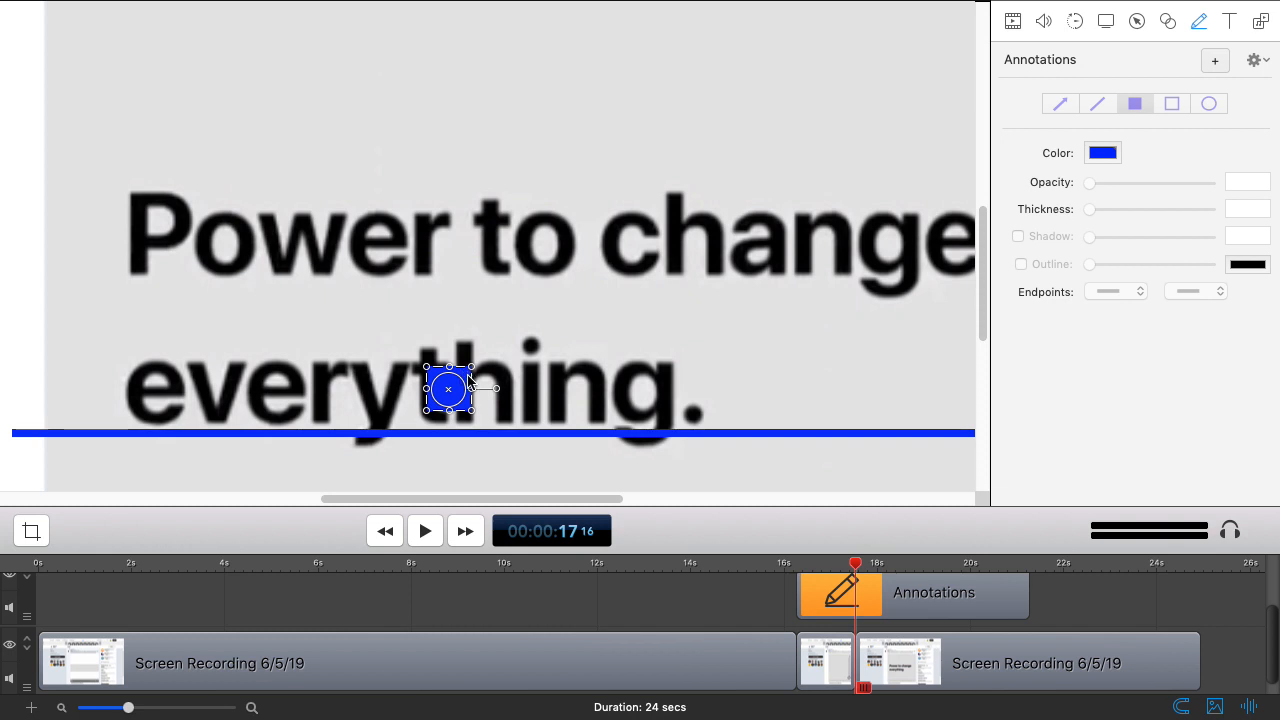
{"action": "left_click_drag", "start_coordinate": [468, 380], "coordinate": [485, 310]}
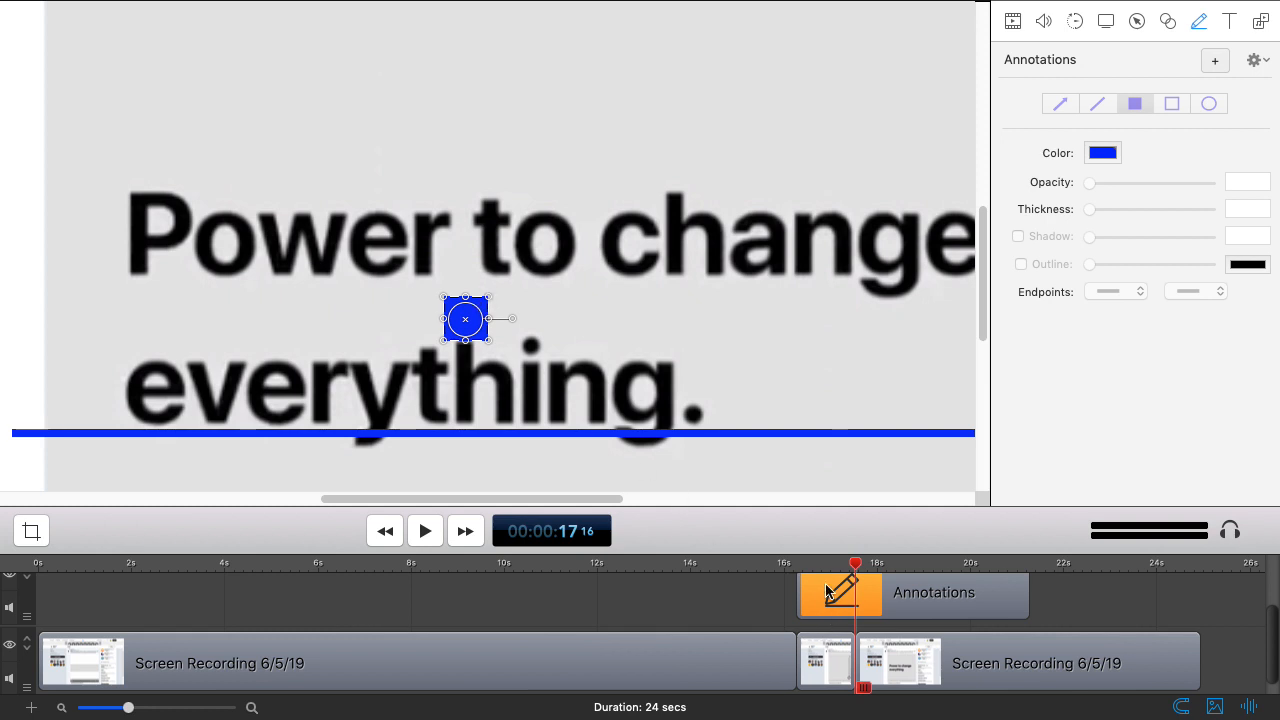
Step: Move the blue square down onto the top of the "h" at 16:14, then raise and enlarge it above the "h" at 17:16
{"action": "left_click_drag", "start_coordinate": [827, 564], "coordinate": [805, 564]}
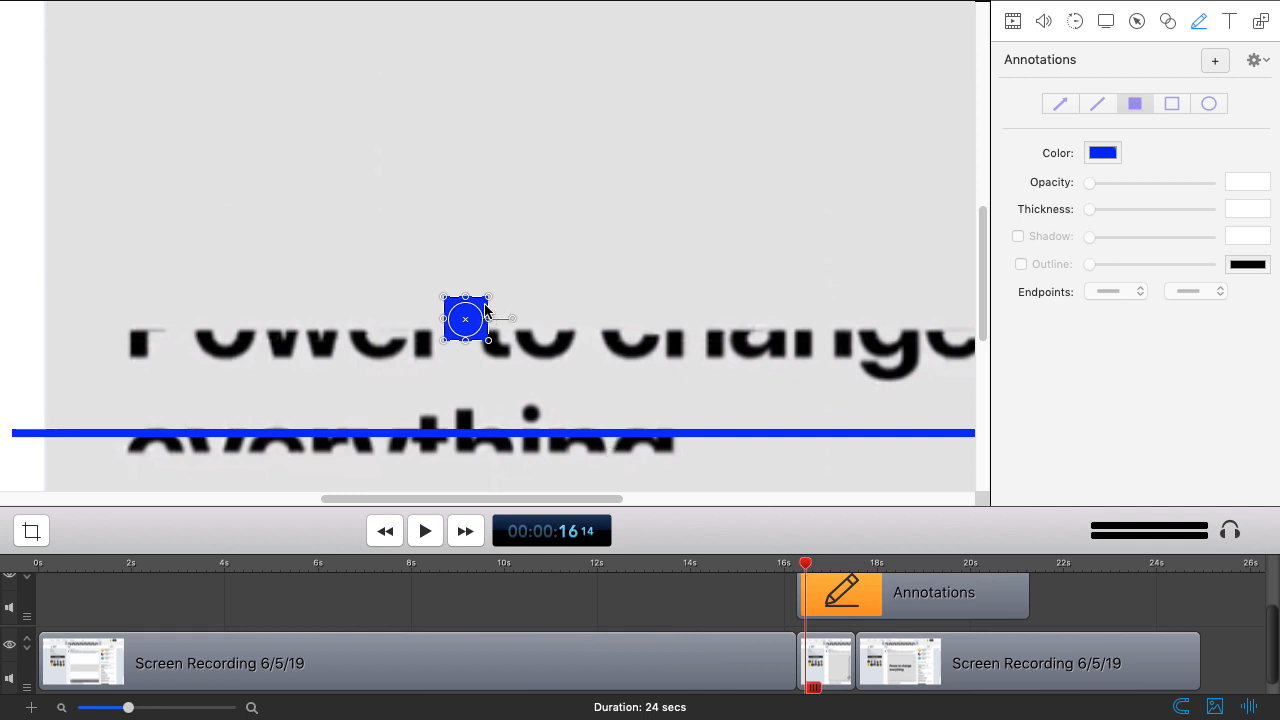
{"action": "mouse_move", "coordinate": [486, 312]}
{"action": "left_mouse_down"}
{"action": "mouse_move", "coordinate": [484, 392]}
{"action": "mouse_move", "coordinate": [475, 374]}
{"action": "left_mouse_up"}
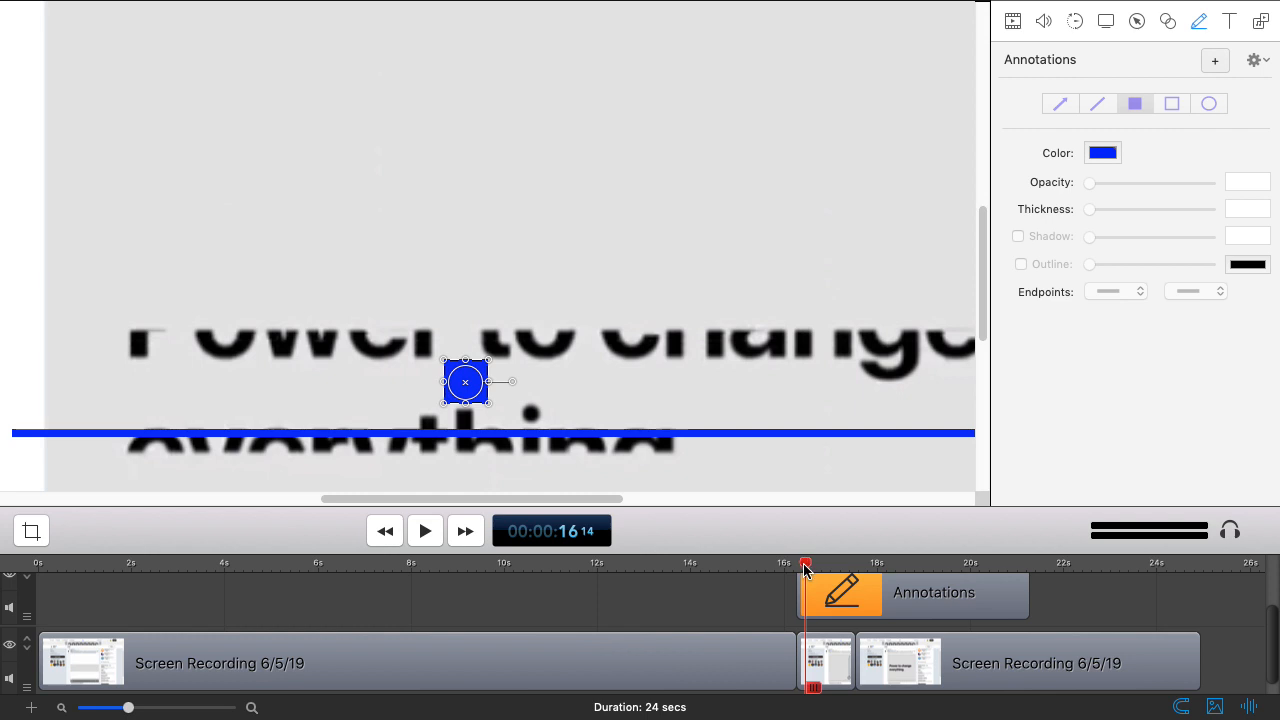
{"action": "left_click_drag", "start_coordinate": [806, 564], "coordinate": [856, 571]}
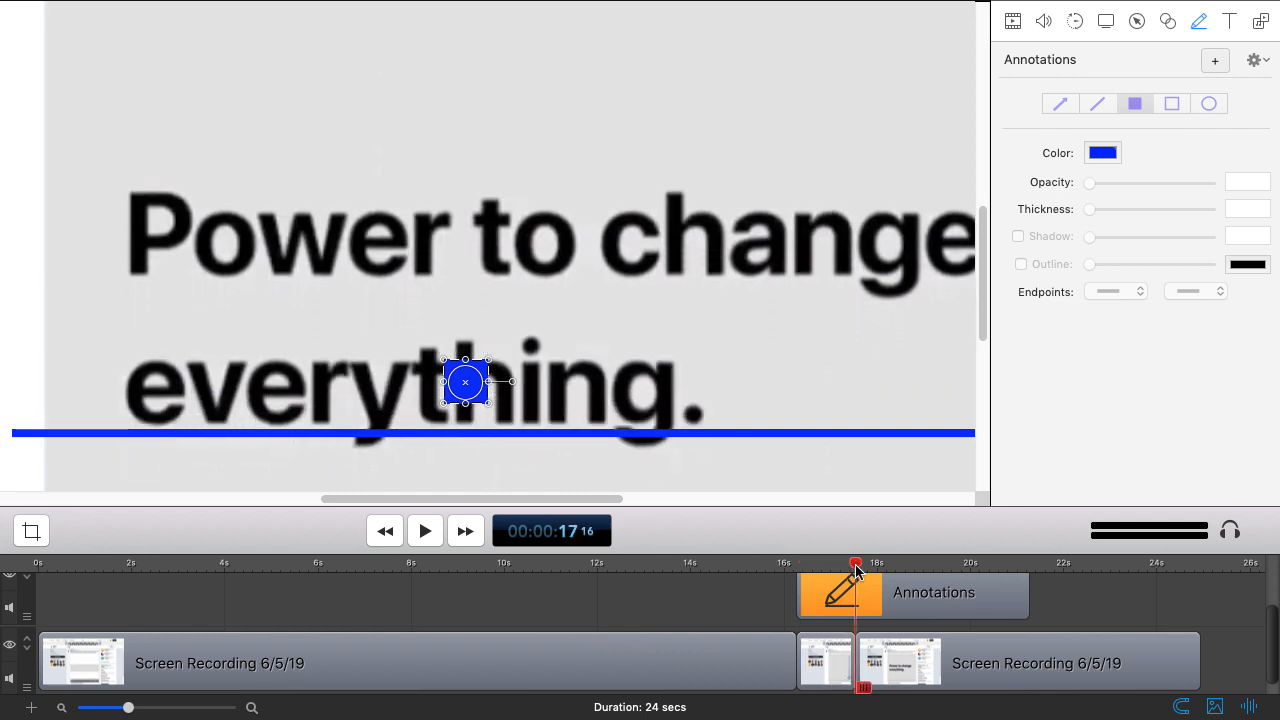
{"action": "left_click_drag", "start_coordinate": [484, 370], "coordinate": [470, 275]}
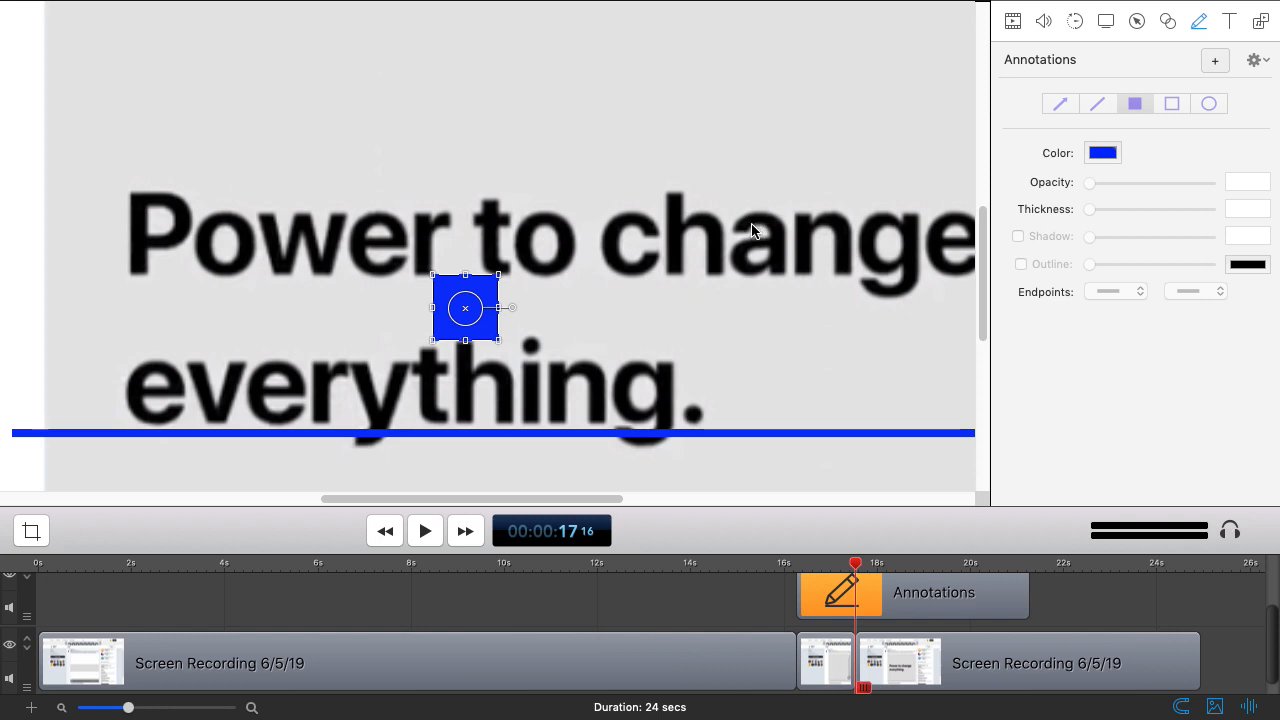
Step: Delete the annotations from the timeline, removing the blue line and square from the video frame
{"action": "scroll", "coordinate": [781, 182], "scroll_direction": "down", "scroll_amount": 5}
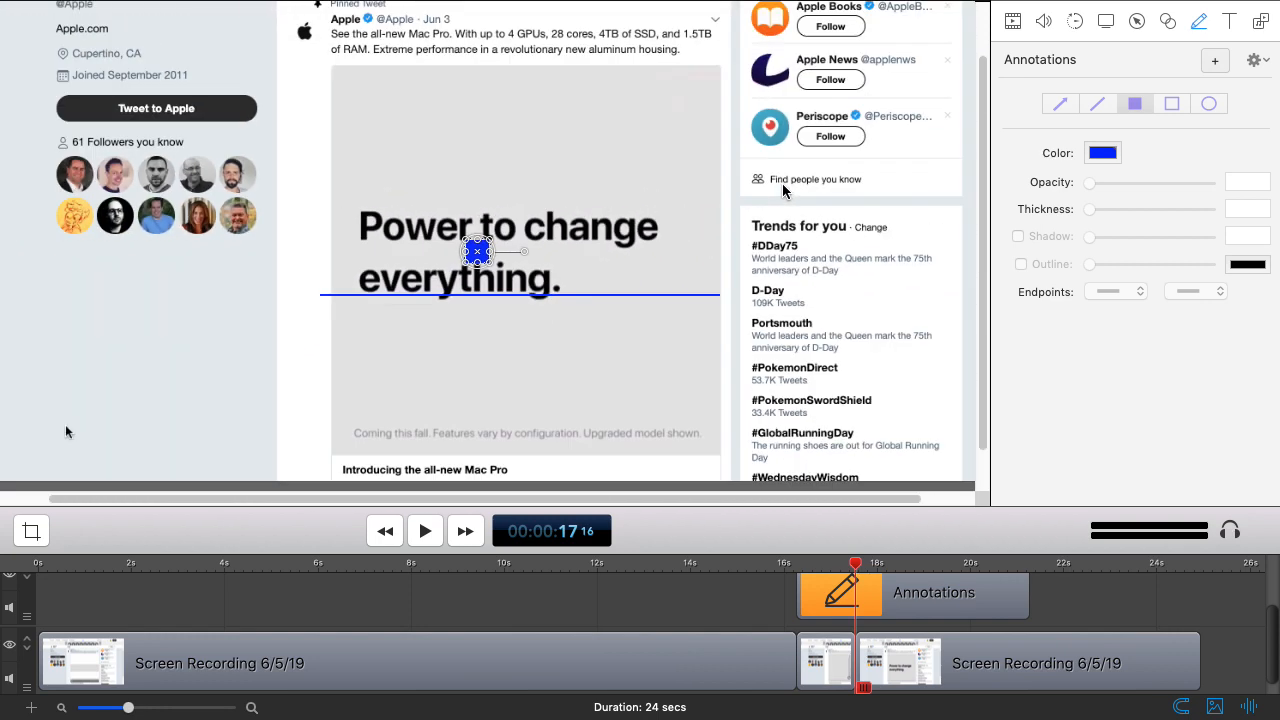
{"action": "left_click", "coordinate": [902, 603]}
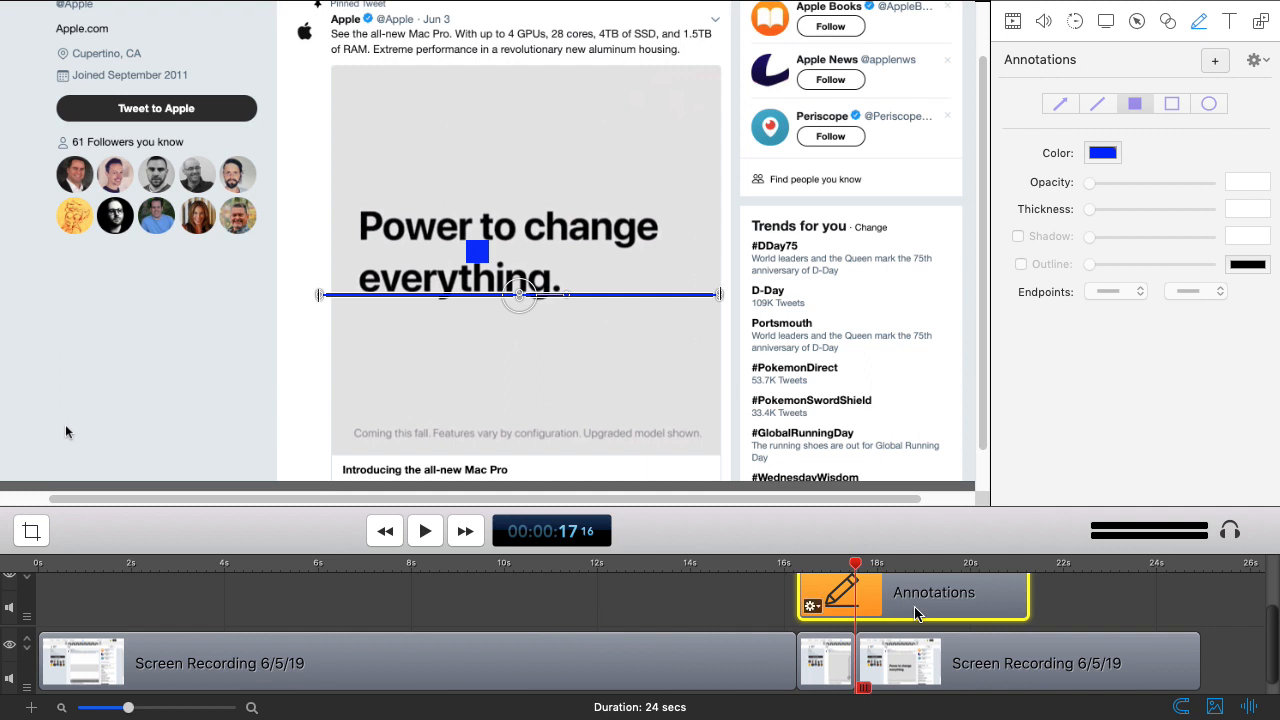
{"action": "key", "text": "Delete"}
{"action": "scroll", "coordinate": [971, 626], "scroll_direction": "up", "scroll_amount": 3}
{"action": "left_click", "coordinate": [974, 611]}
{"action": "key", "text": "Delete"}
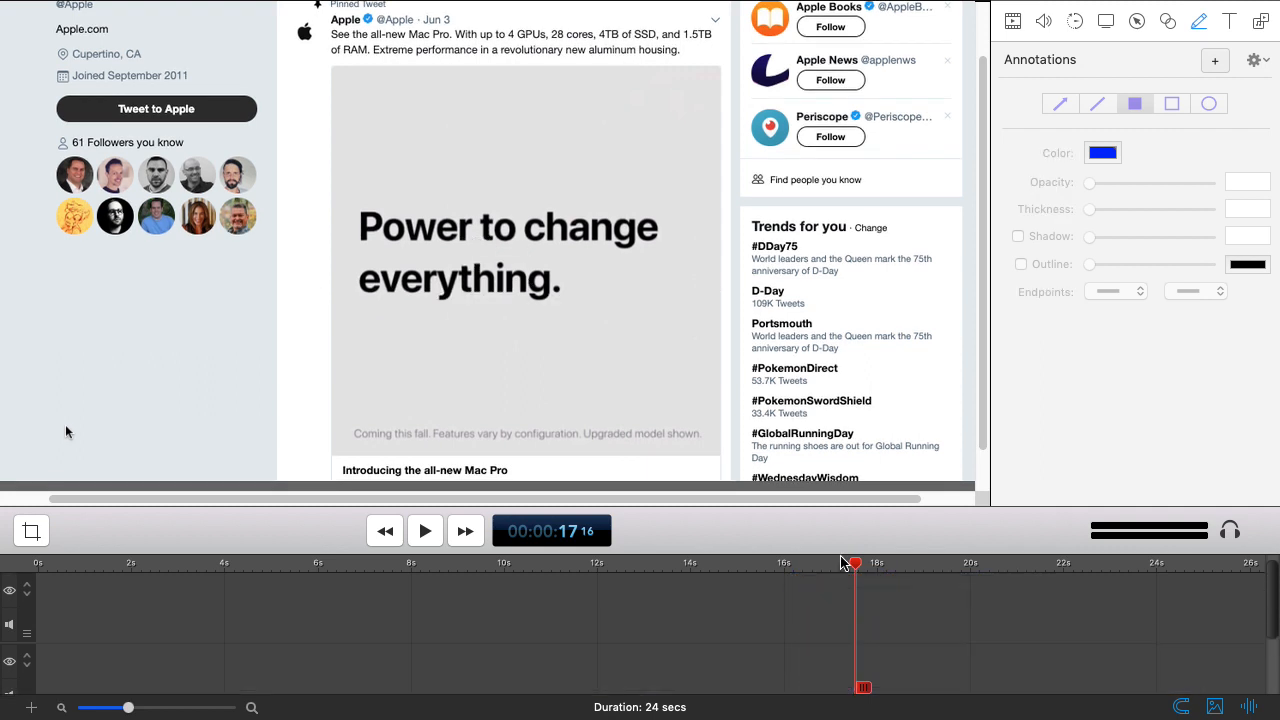
Step: Play the middle clip repeatedly from 16:08 into the final clip to study how "Power to change everything." enters and exits
{"action": "left_click", "coordinate": [800, 565]}
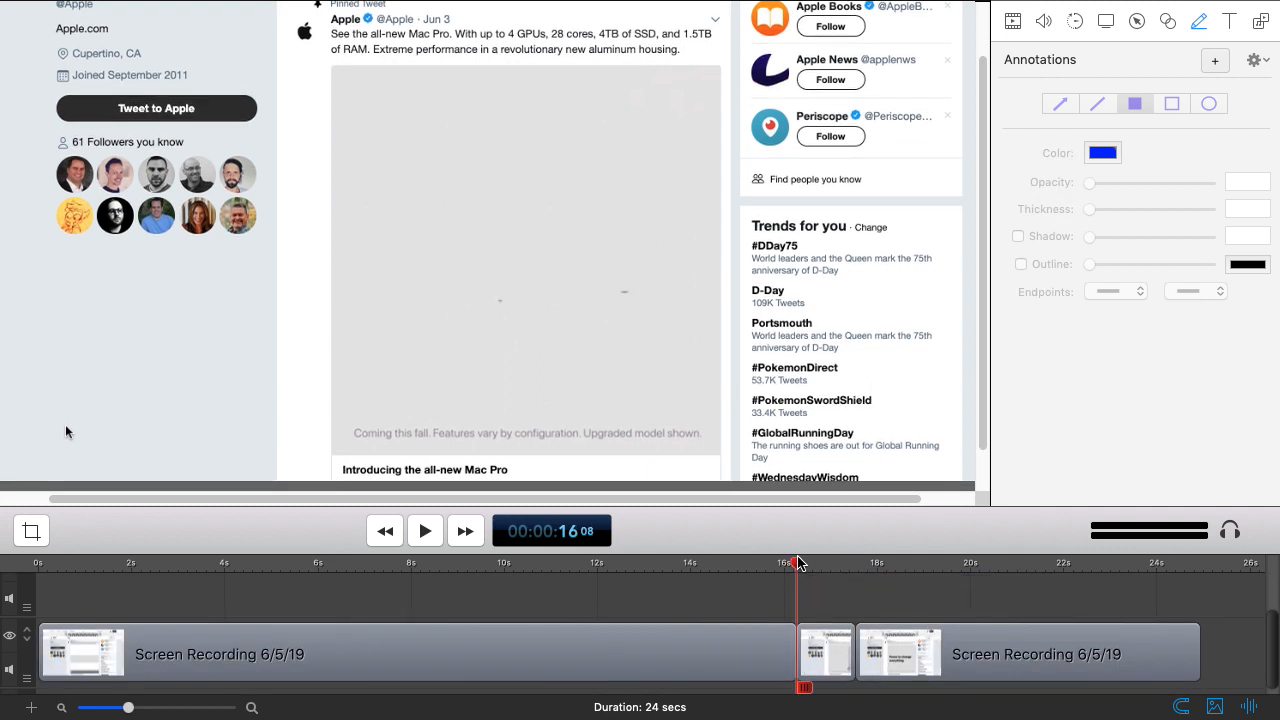
{"action": "key", "text": "space"}
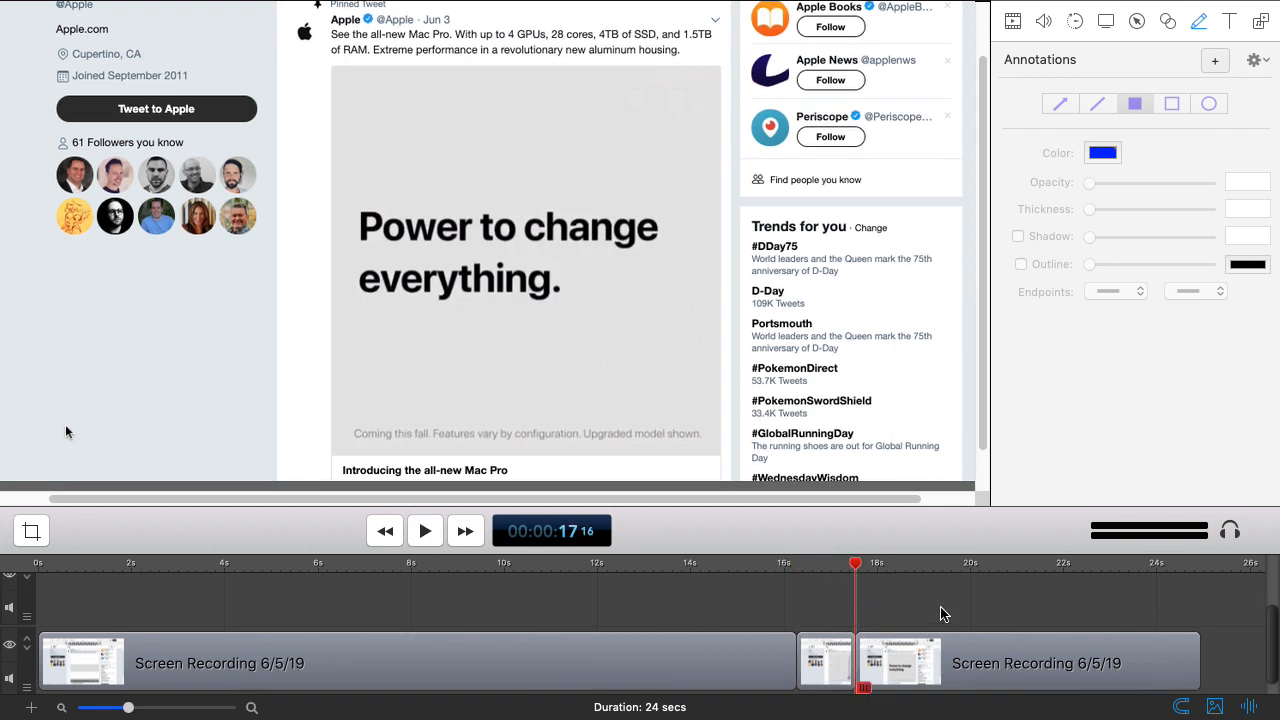
{"action": "mouse_move", "coordinate": [855, 564]}
{"action": "left_mouse_down"}
{"action": "mouse_move", "coordinate": [820, 566]}
{"action": "mouse_move", "coordinate": [848, 567]}
{"action": "left_mouse_up"}
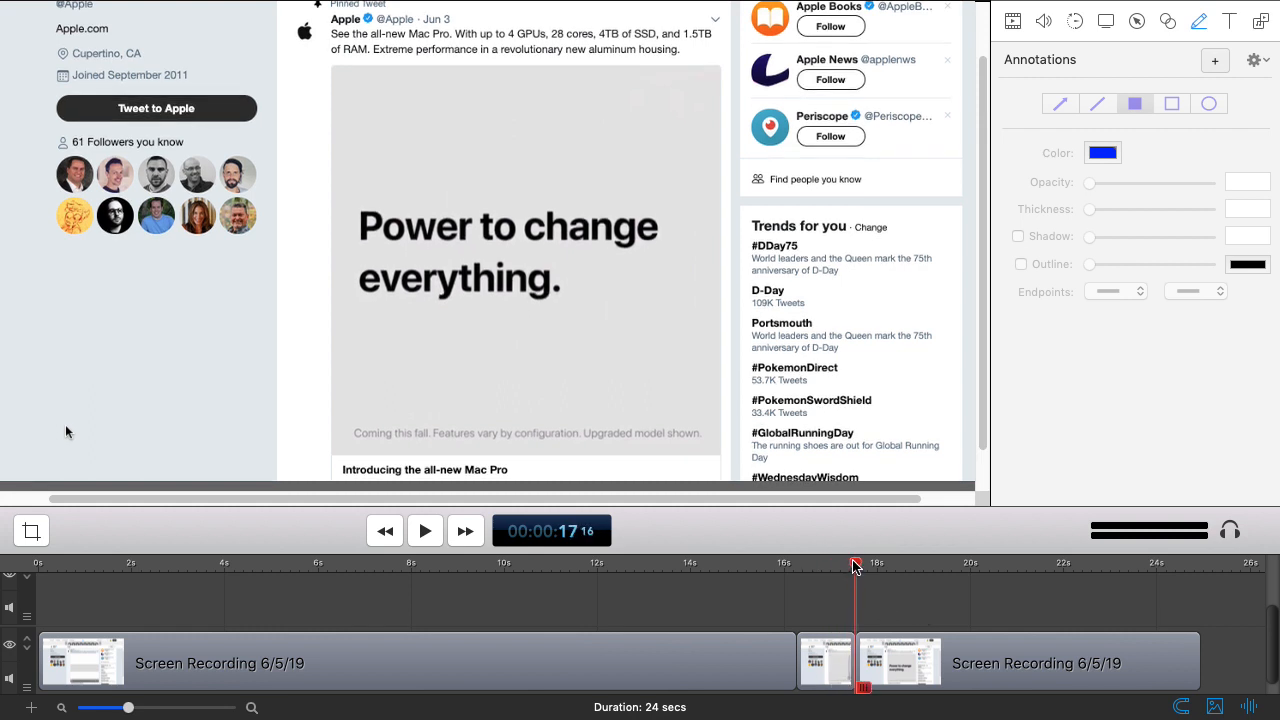
{"action": "key", "text": "space"}
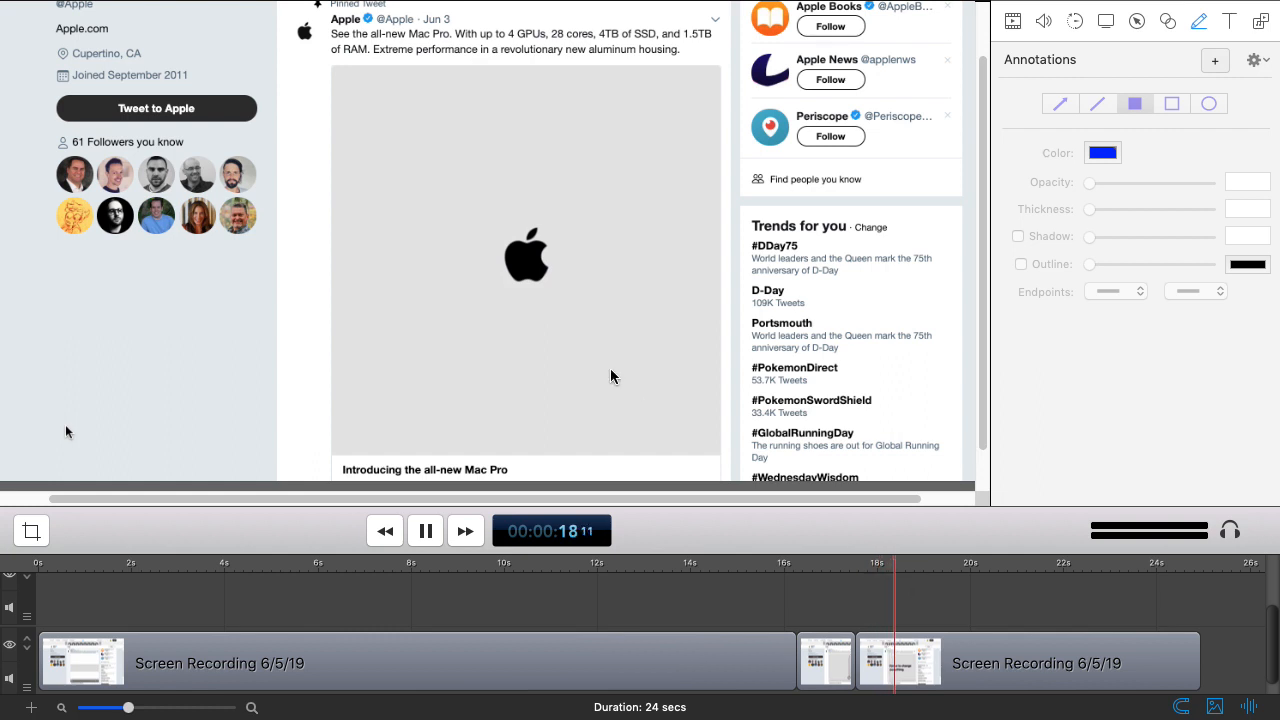
{"action": "key", "text": "space"}
{"action": "left_click", "coordinate": [796, 566]}
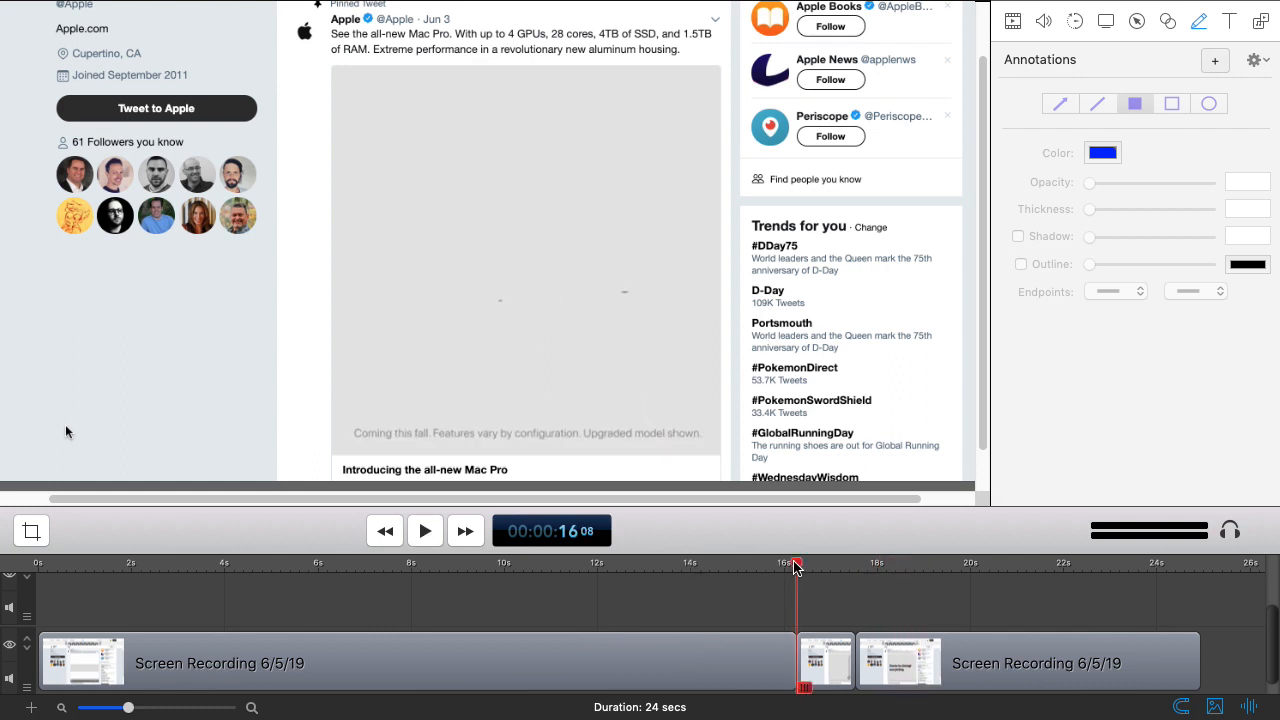
{"action": "key", "text": "space"}
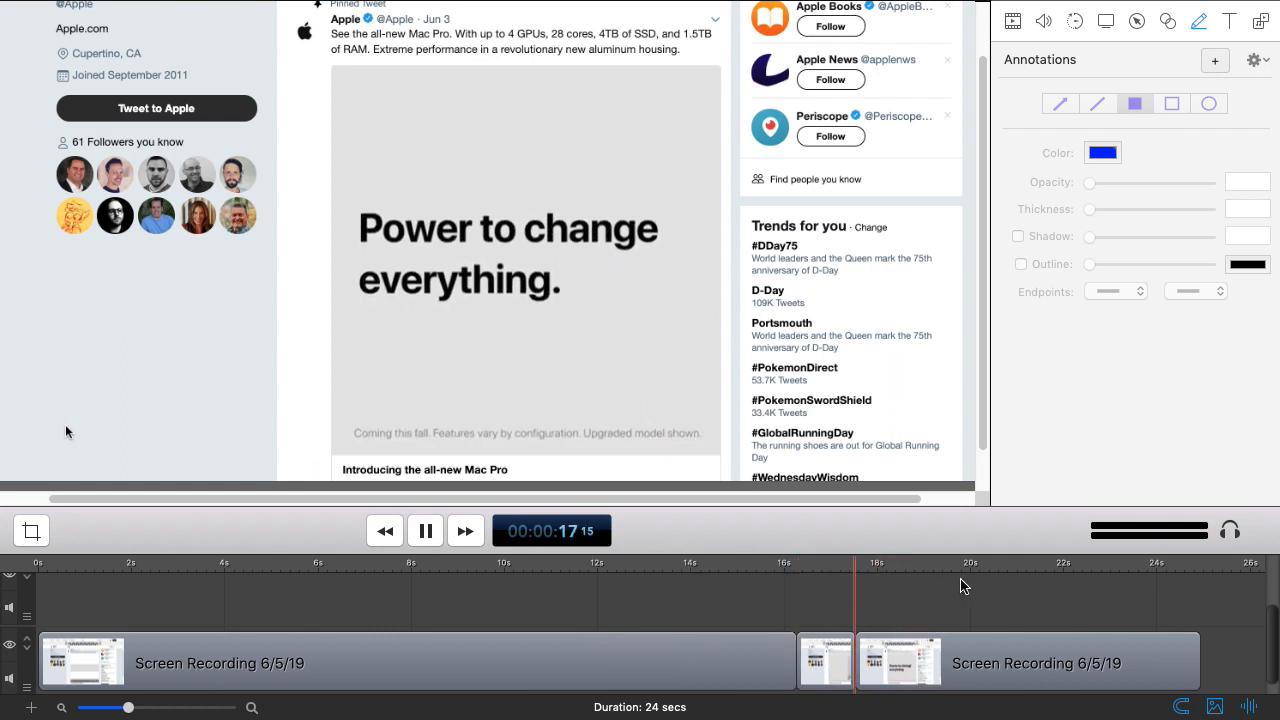
{"action": "key", "text": "space"}
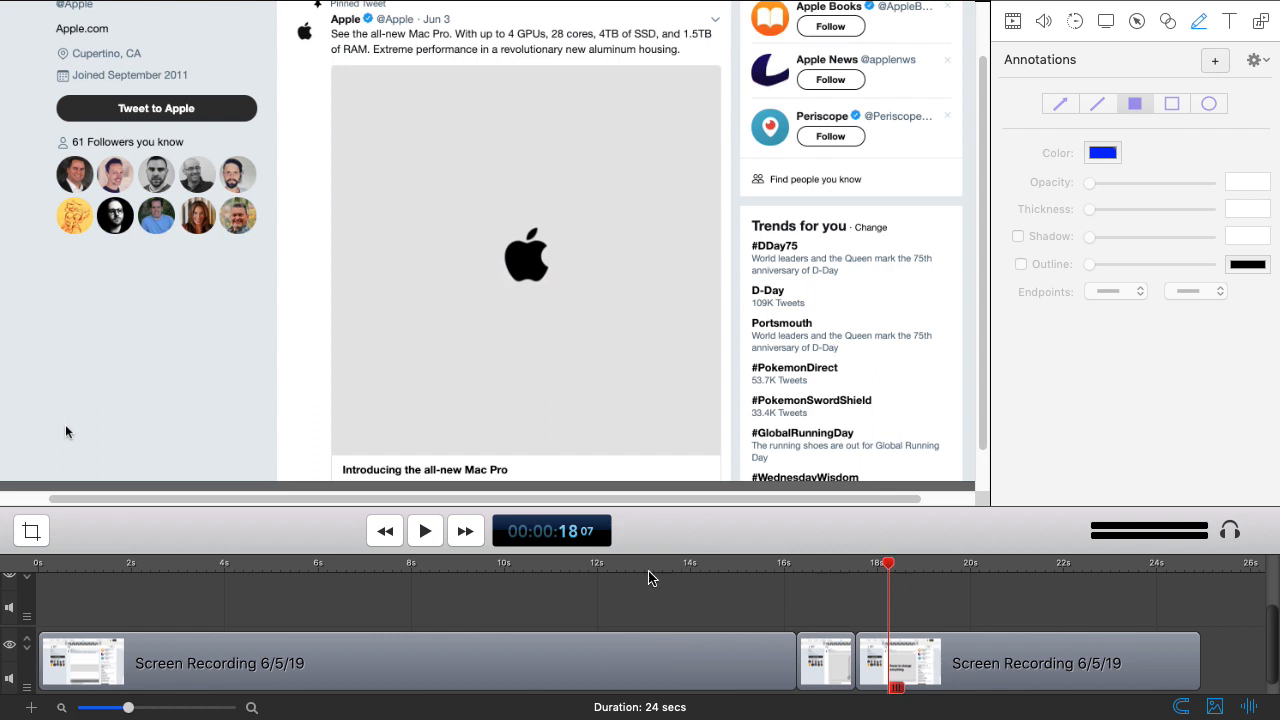
Step: Replay the opening seconds from 00:00 repeatedly to study the "Introducing the all-new Mac Pro." reveal and the transition to the frame
{"action": "left_click", "coordinate": [383, 532]}
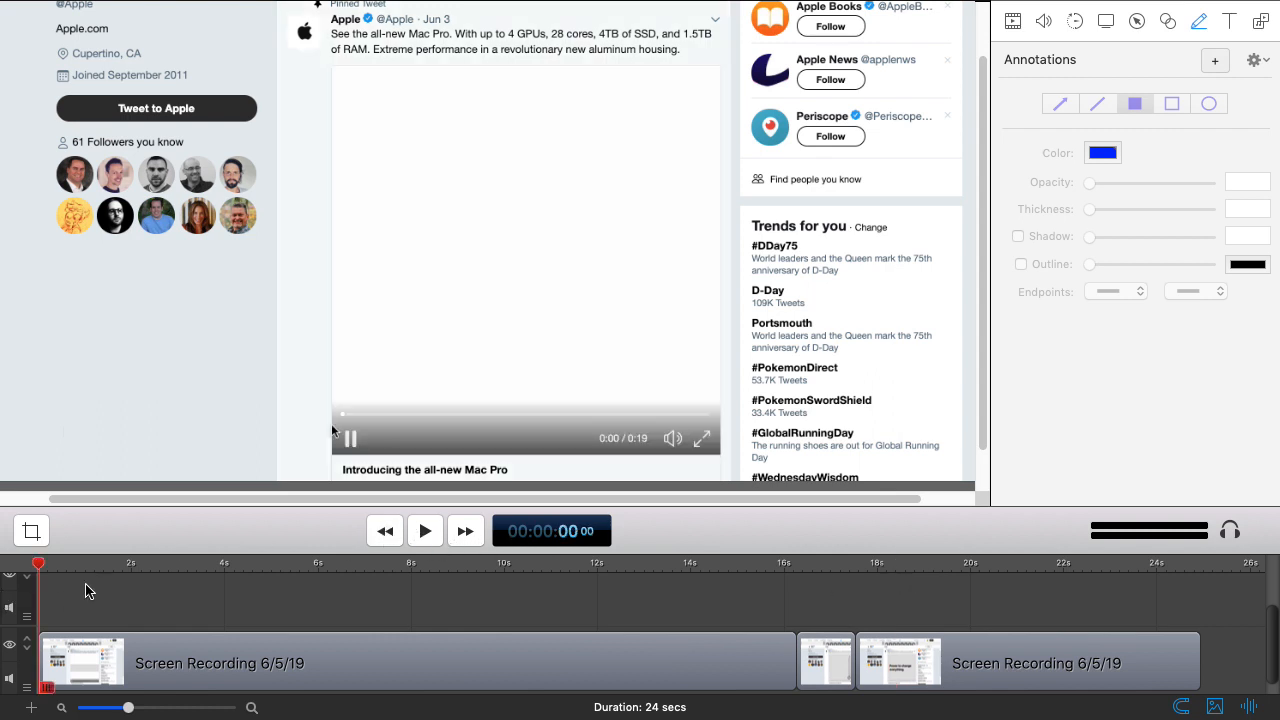
{"action": "key", "text": "space"}
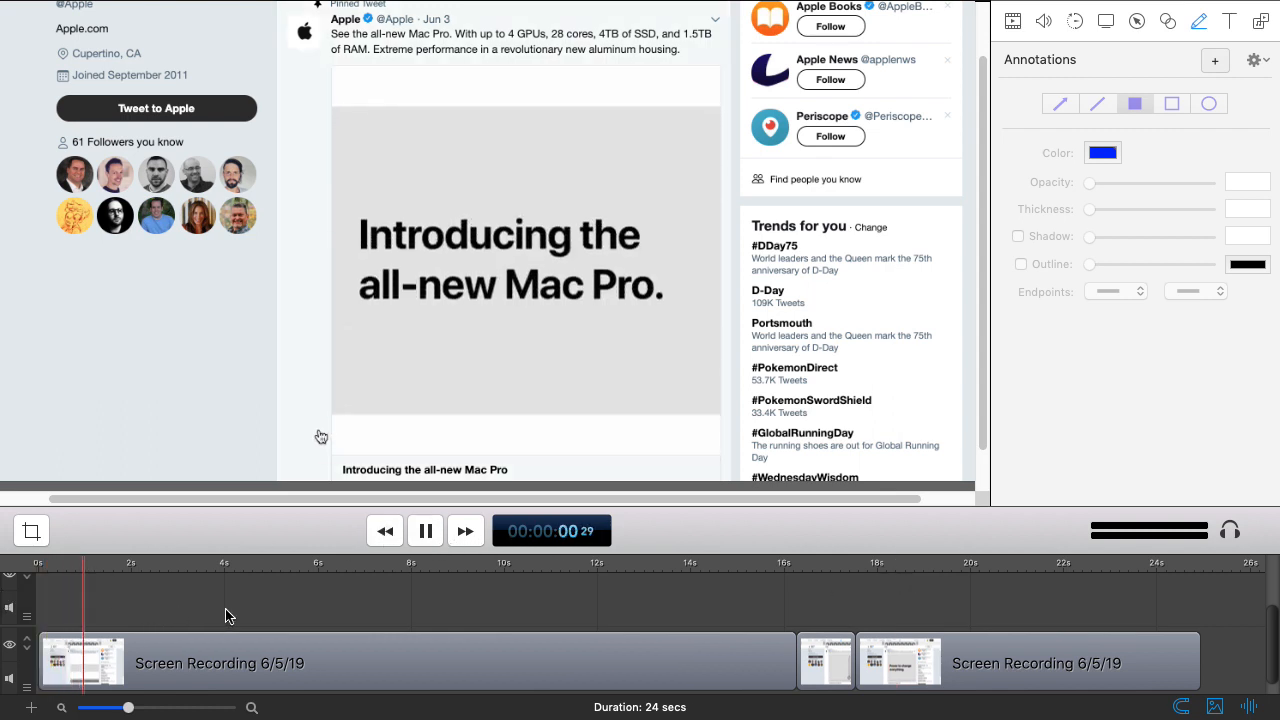
{"action": "key", "text": "space"}
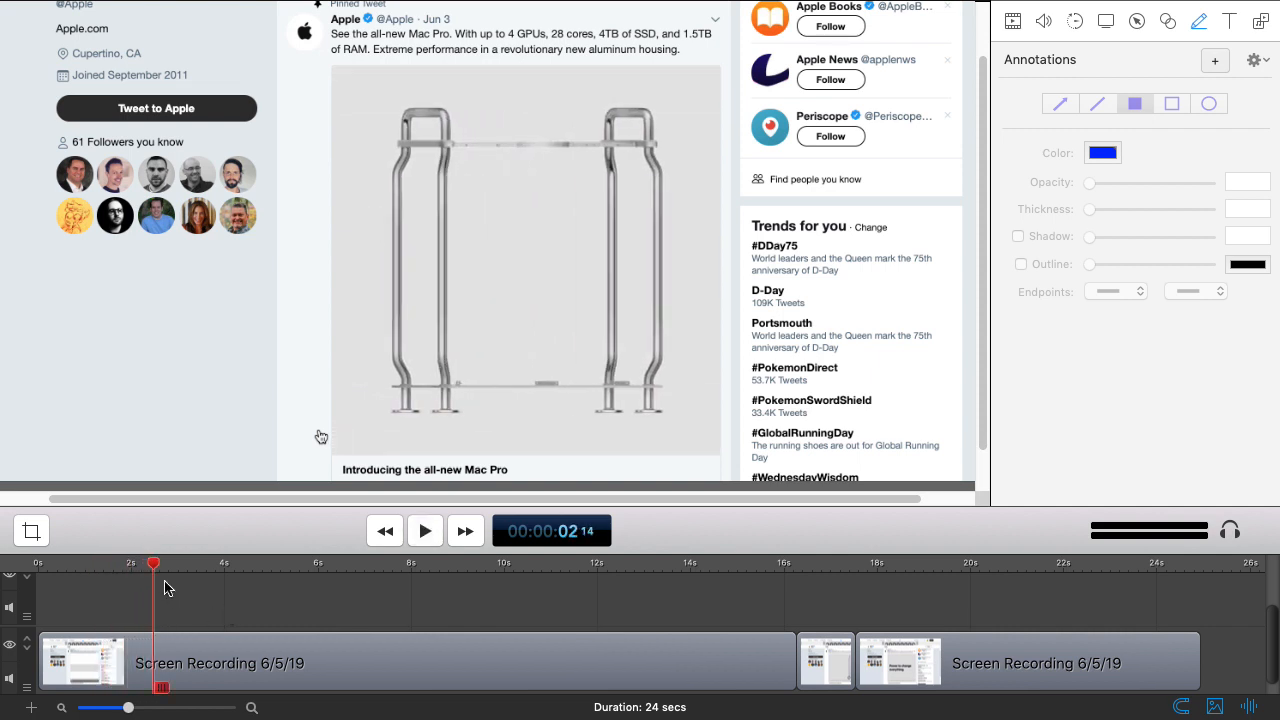
{"action": "left_click_drag", "start_coordinate": [157, 570], "coordinate": [40, 568]}
{"action": "key", "text": "space"}
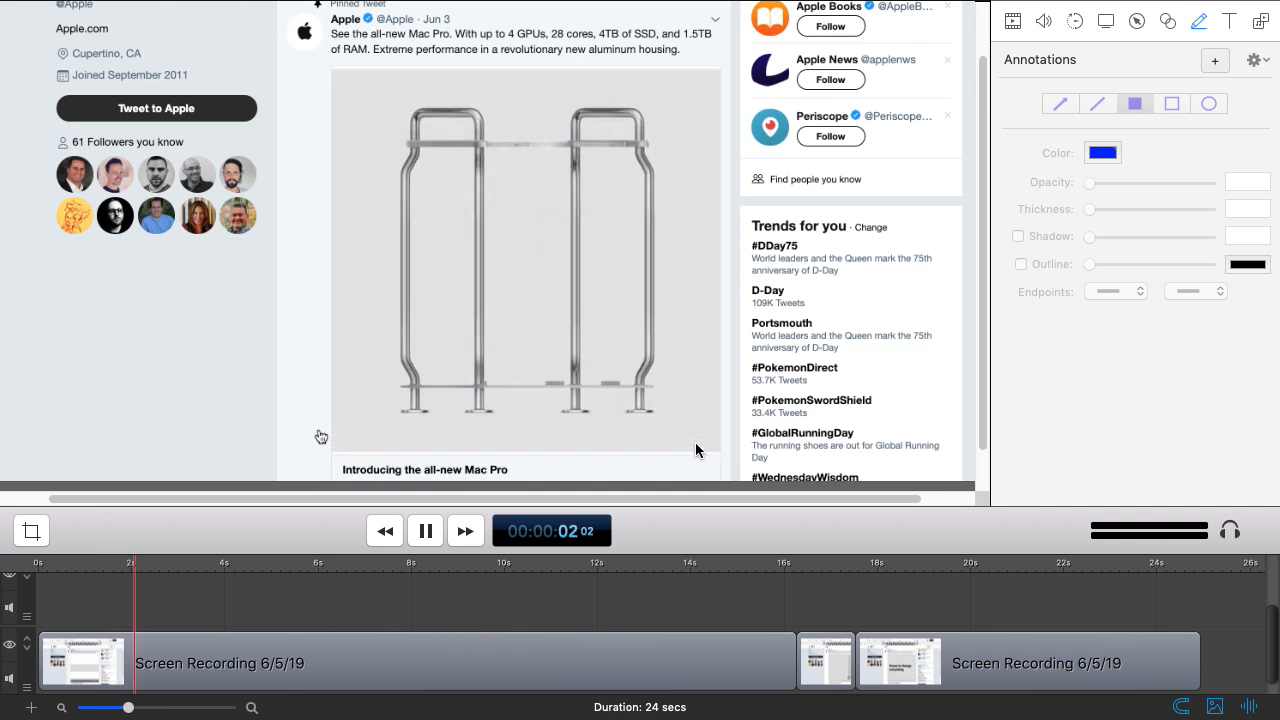
{"action": "key", "text": "space"}
{"action": "left_click_drag", "start_coordinate": [157, 570], "coordinate": [30, 570]}
{"action": "key", "text": "space"}
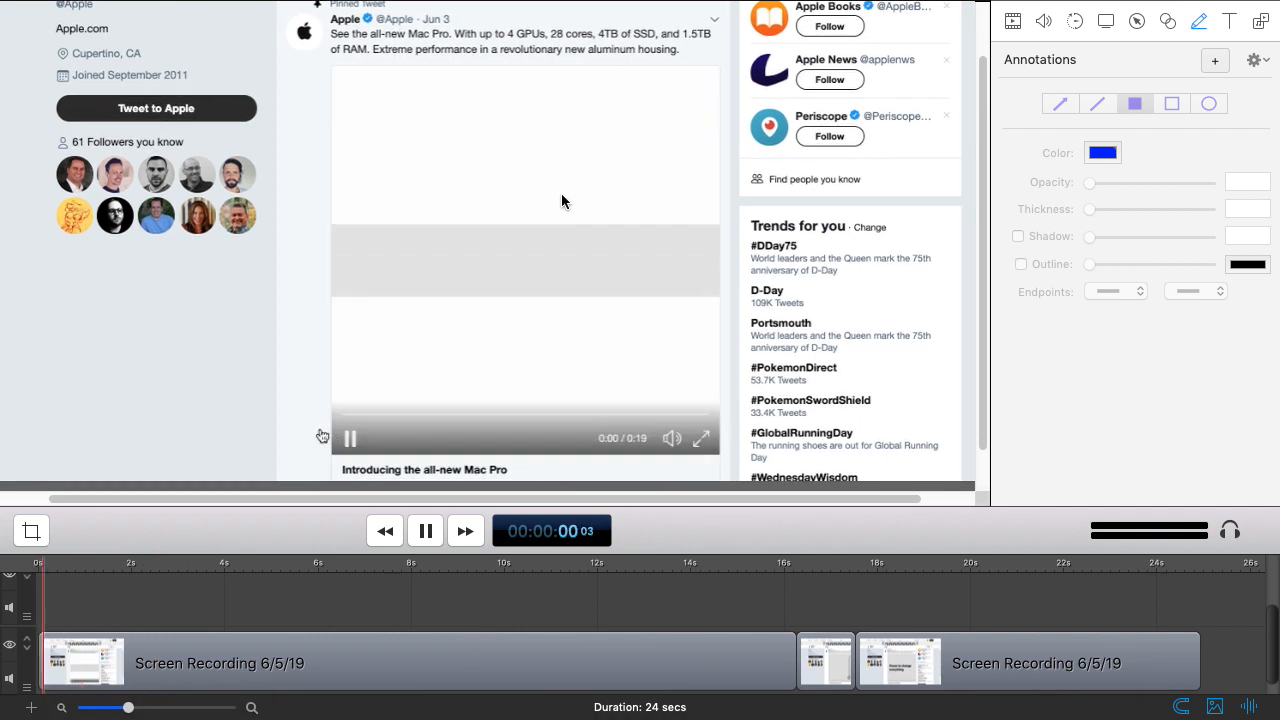
{"action": "key", "text": "space"}
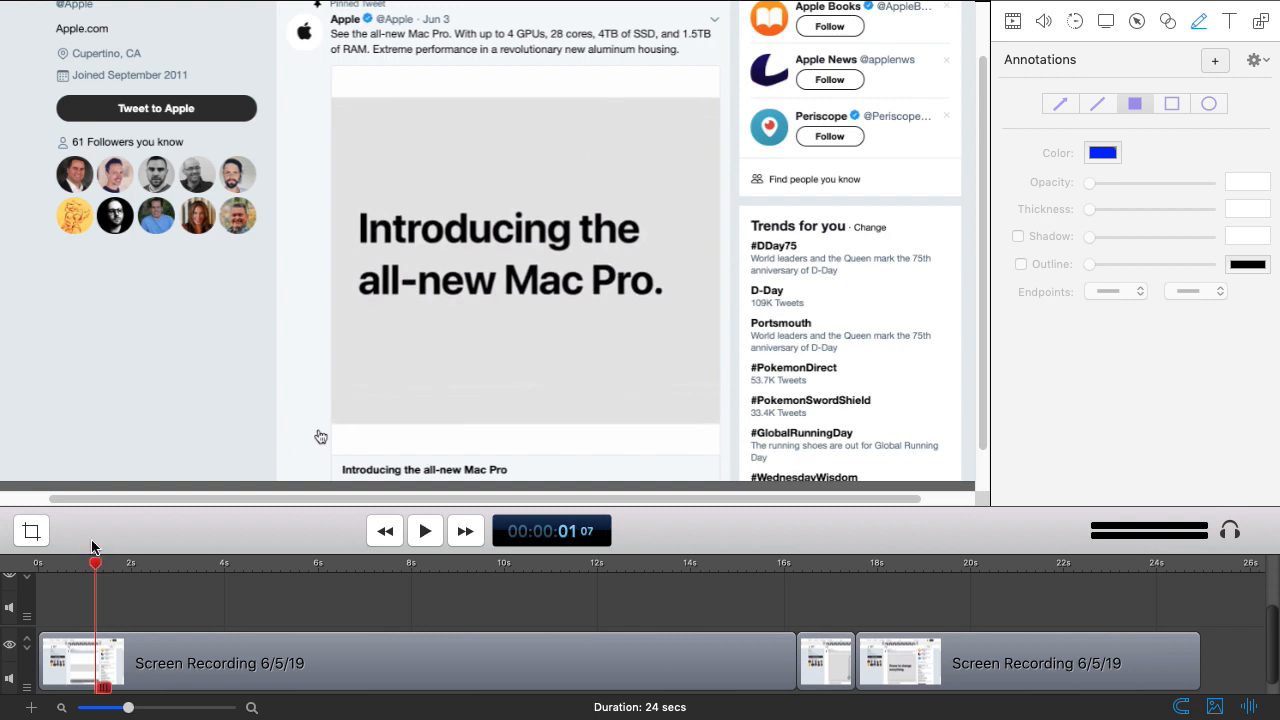
{"action": "left_click_drag", "start_coordinate": [90, 570], "coordinate": [36, 568]}
{"action": "key", "text": "space"}
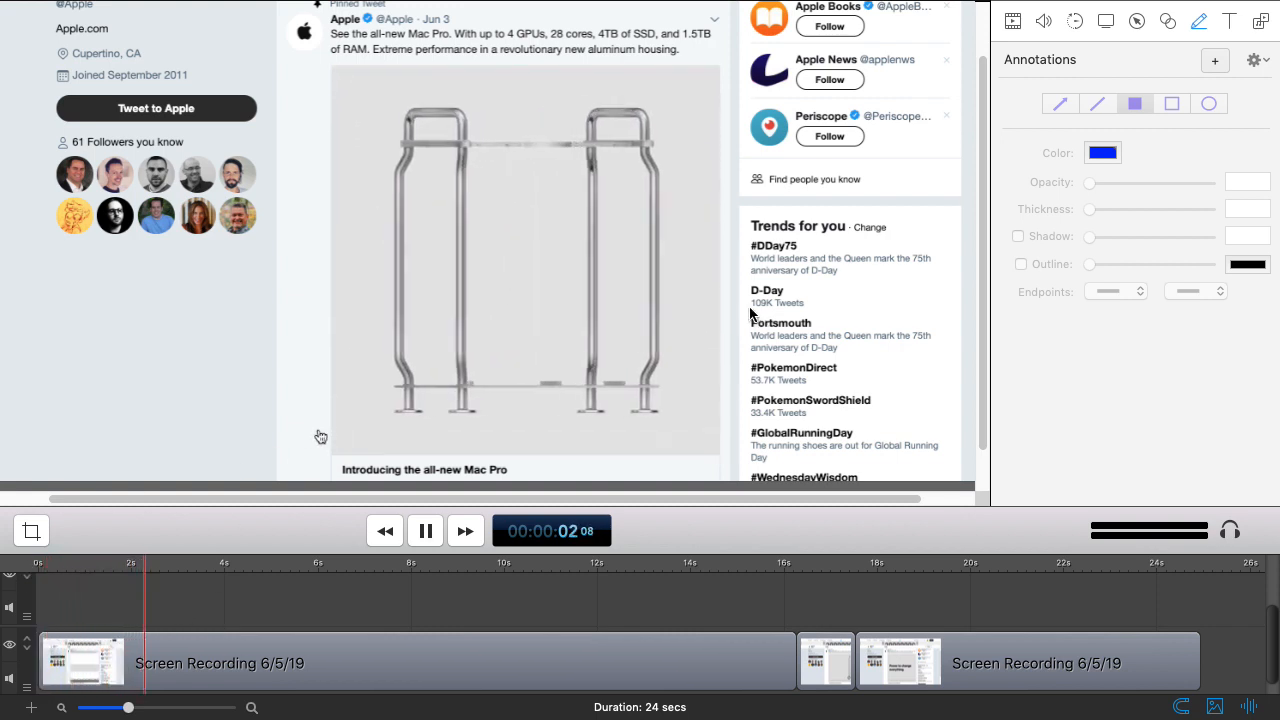
{"action": "key", "text": "space"}
{"action": "left_click_drag", "start_coordinate": [181, 566], "coordinate": [40, 568]}
{"action": "key", "text": "space"}
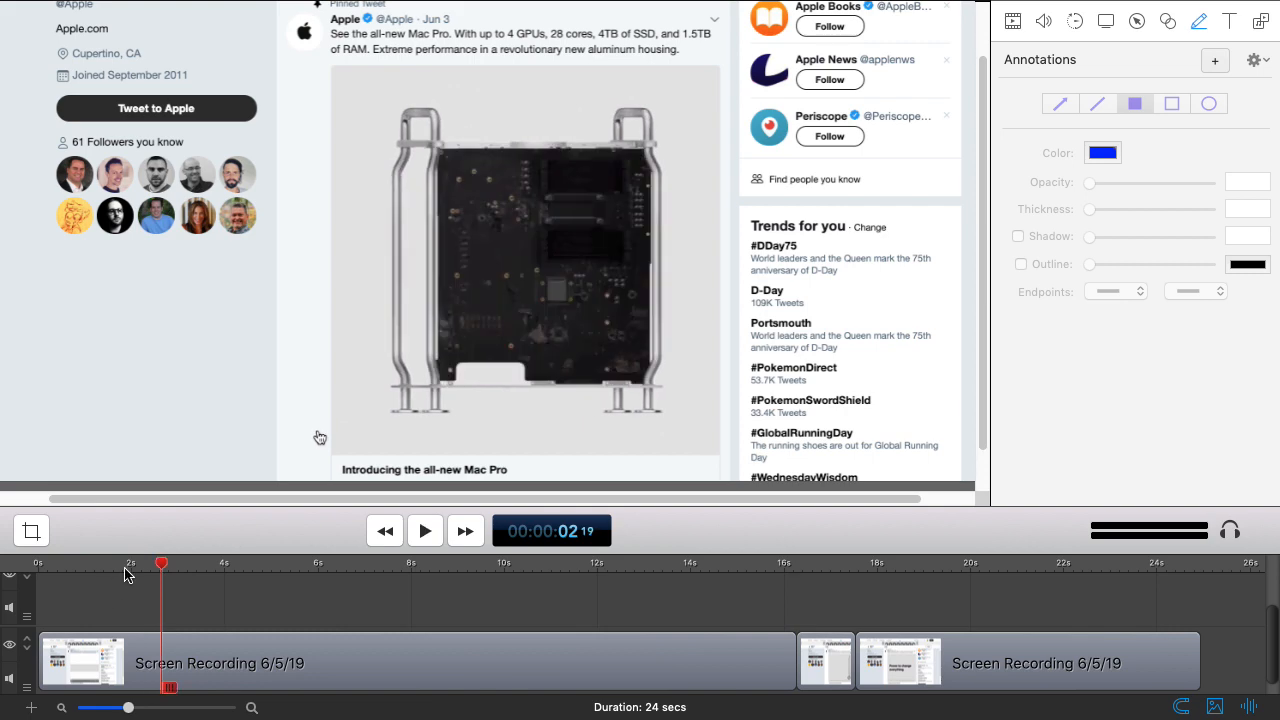
{"action": "left_click", "coordinate": [30, 567]}
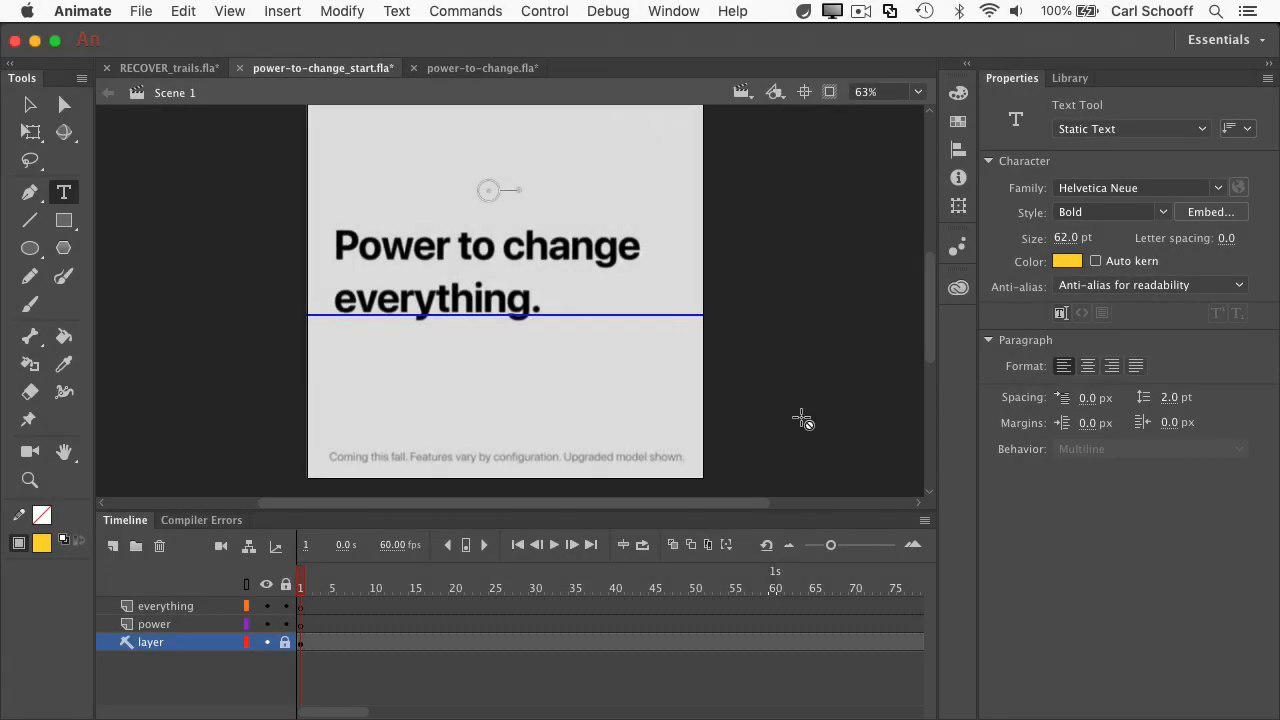
Step: Switch to Animate, activate the Selection tool, and test the power-to-change_start.fla movie before closing the preview
{"action": "left_click", "coordinate": [30, 104]}
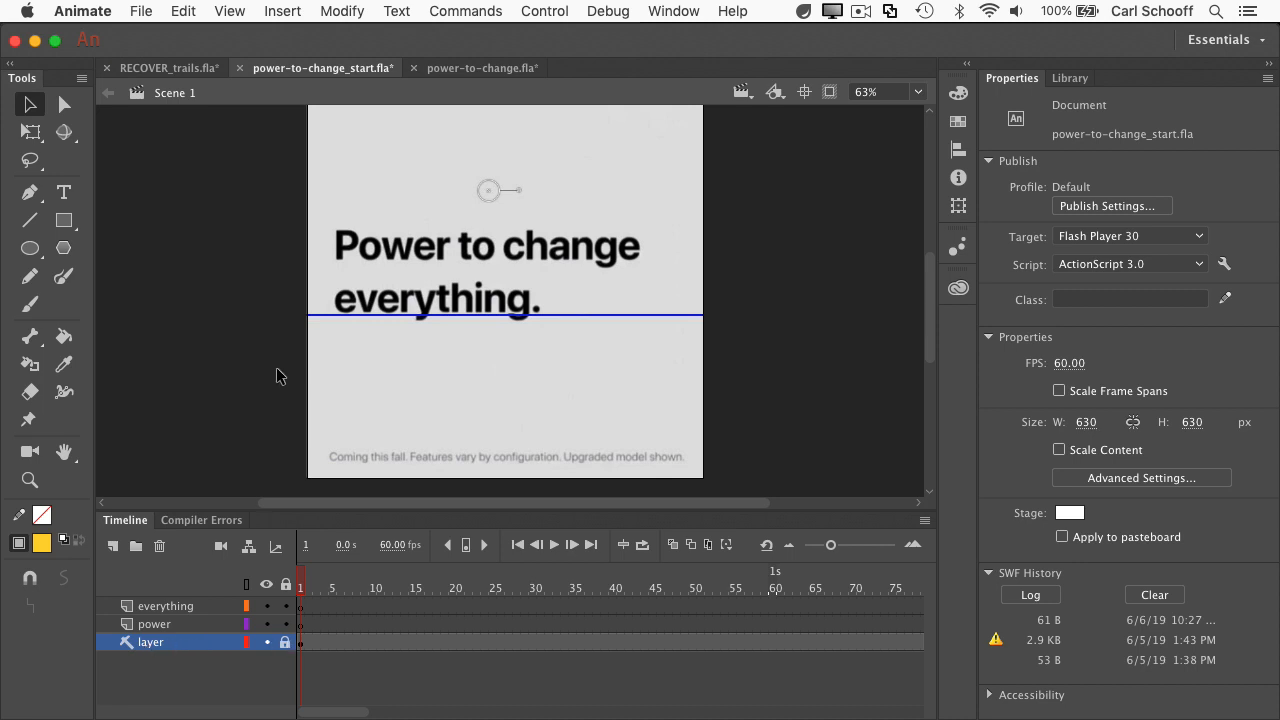
{"action": "key", "text": "super+Return"}
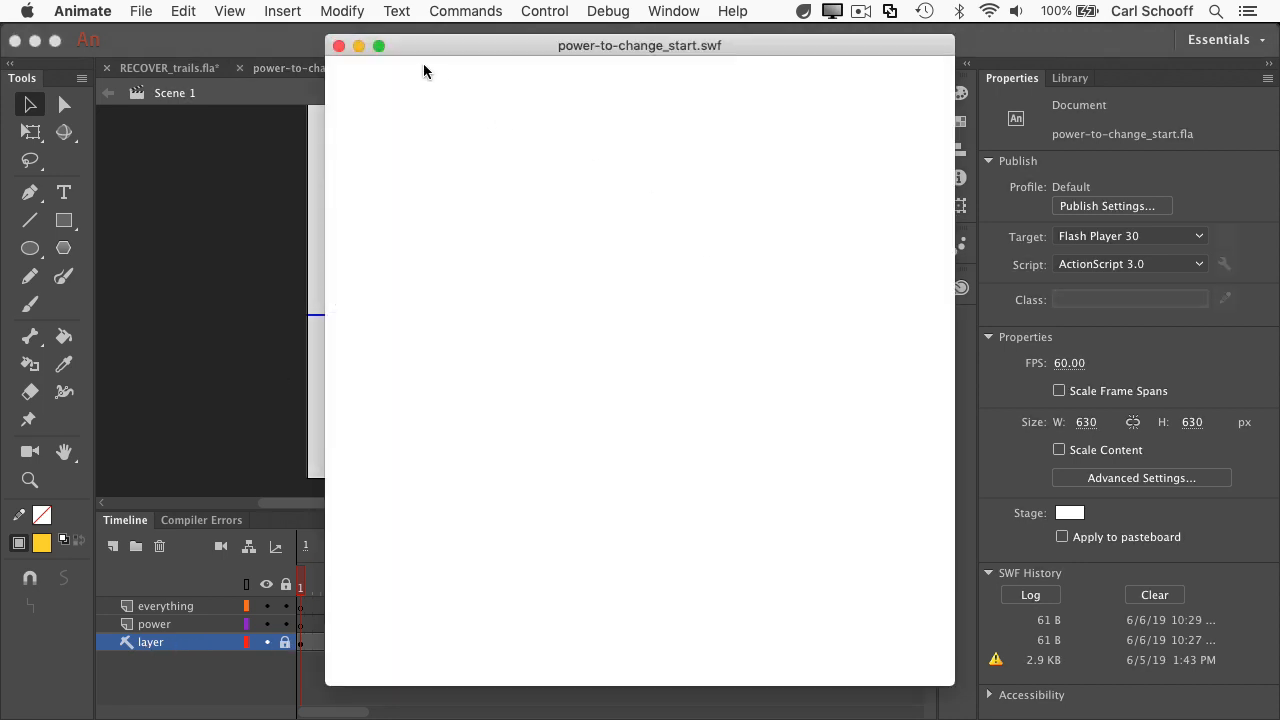
{"action": "left_click", "coordinate": [338, 50]}
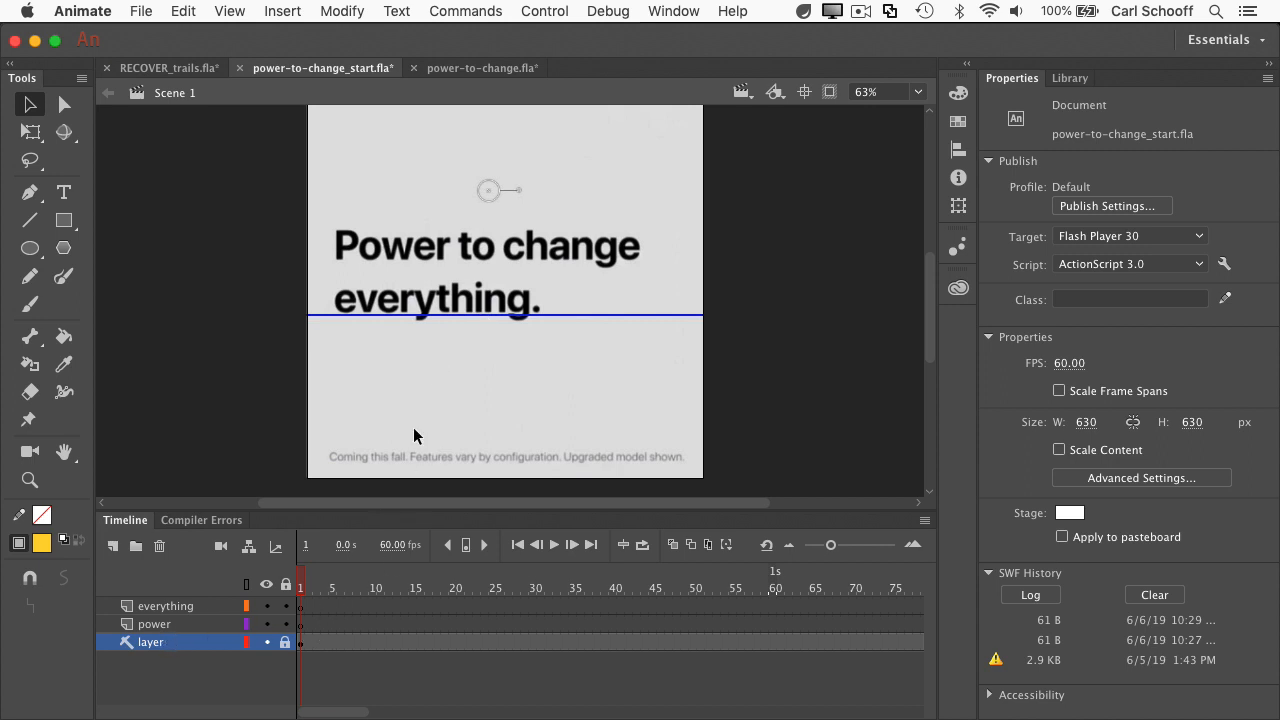
Step: On the power layer, add the static text "Power to change" above the reference heading in yellow Helvetica Neue Bold, 62 pt
{"action": "left_click", "coordinate": [183, 627]}
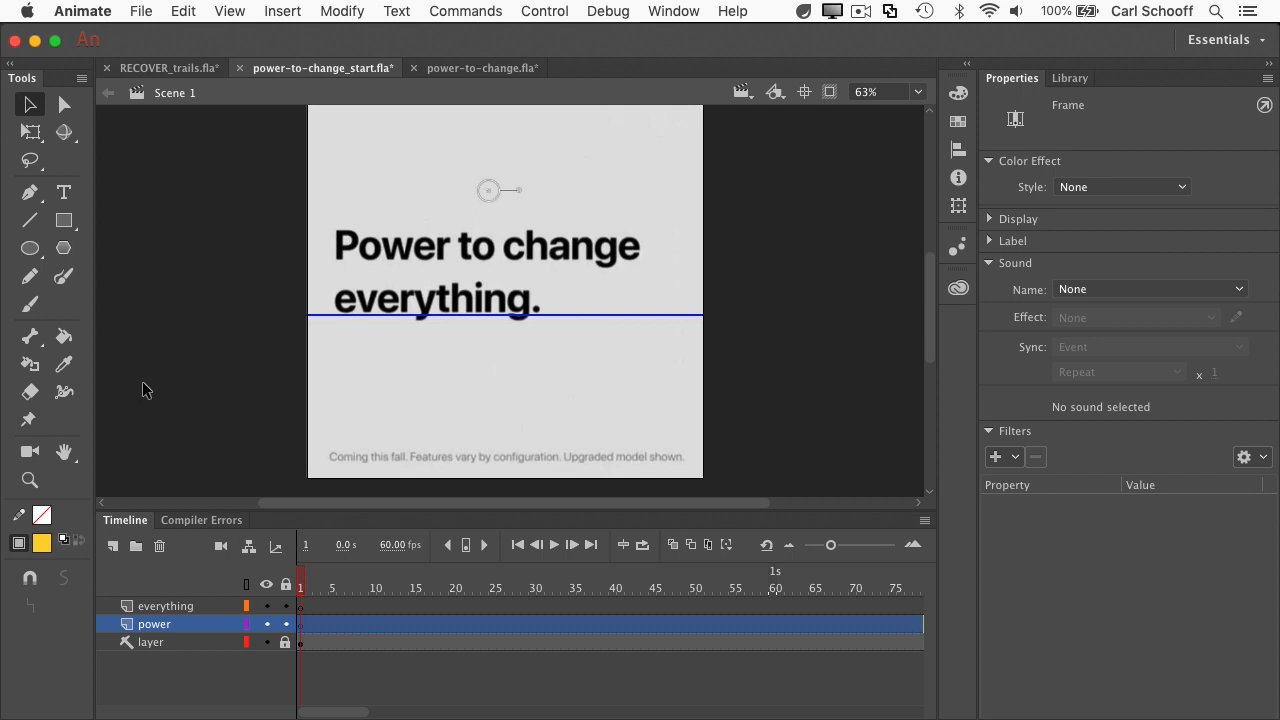
{"action": "left_click", "coordinate": [63, 192]}
{"action": "left_click", "coordinate": [360, 195]}
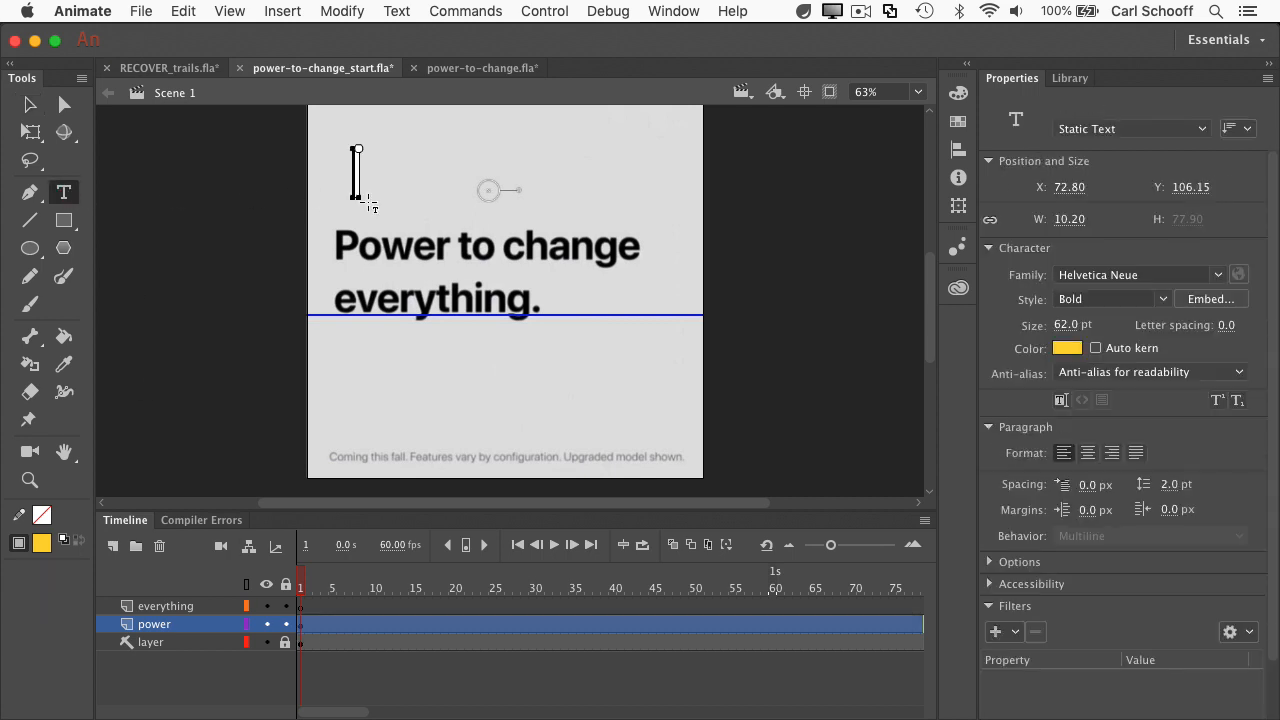
{"action": "type", "text": "Pwer"}
{"action": "key", "text": "BackSpace"}
{"action": "key", "text": "BackSpace"}
{"action": "key", "text": "BackSpace"}
{"action": "type", "text": "ower"}
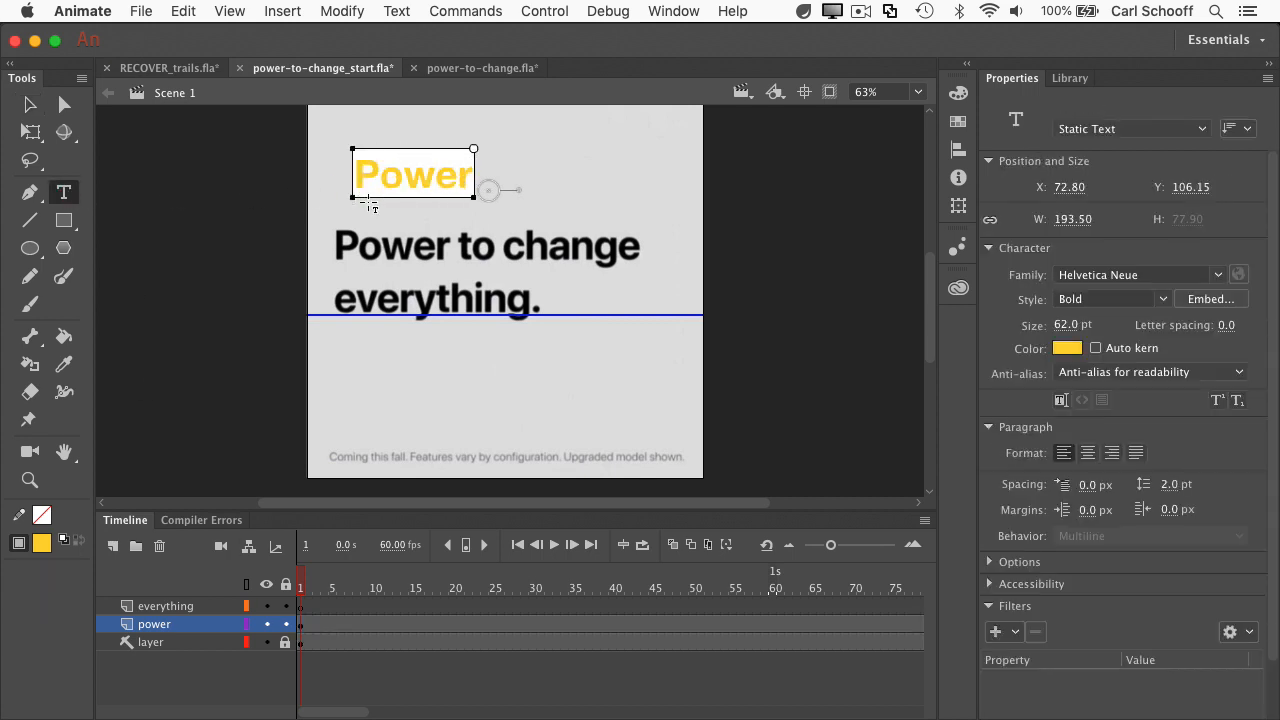
{"action": "type", "text": " to change"}
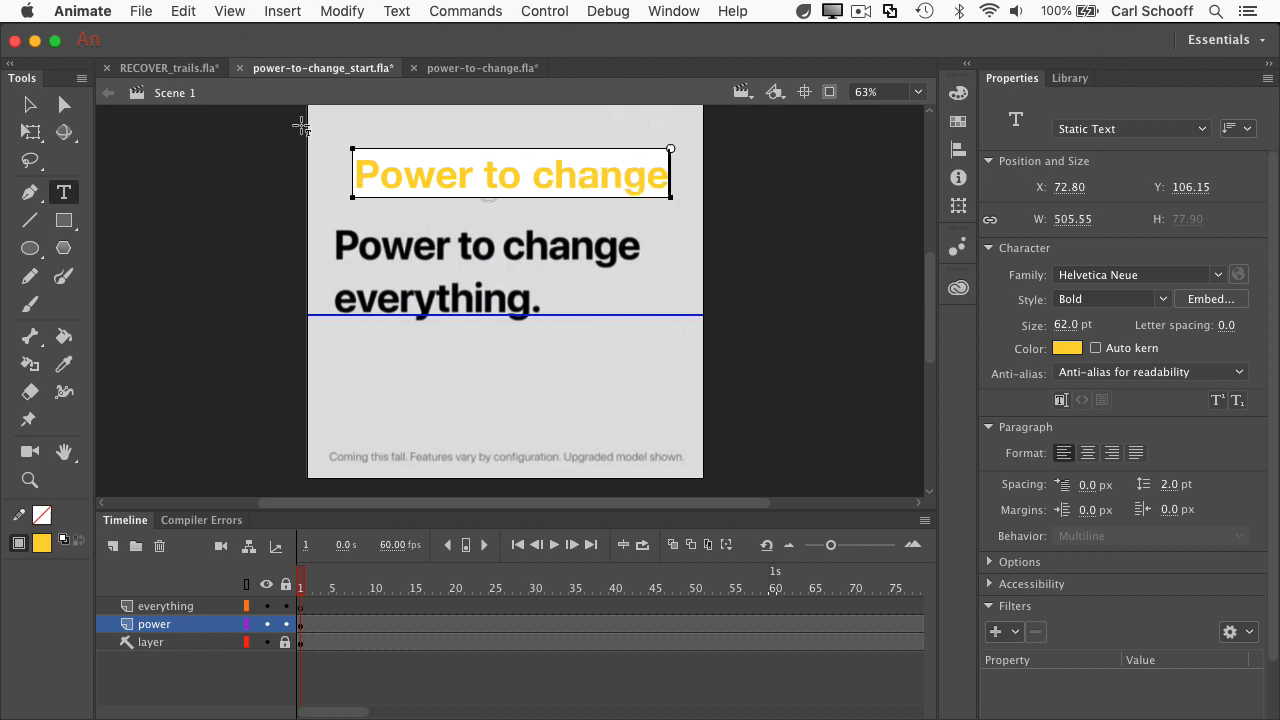
{"action": "key", "text": "Escape"}
{"action": "key", "text": "v"}
Step: Position the yellow text over the reference "Power to change" line and try letter spacing of 1 and 0.5
{"action": "left_click_drag", "start_coordinate": [387, 187], "coordinate": [368, 220]}
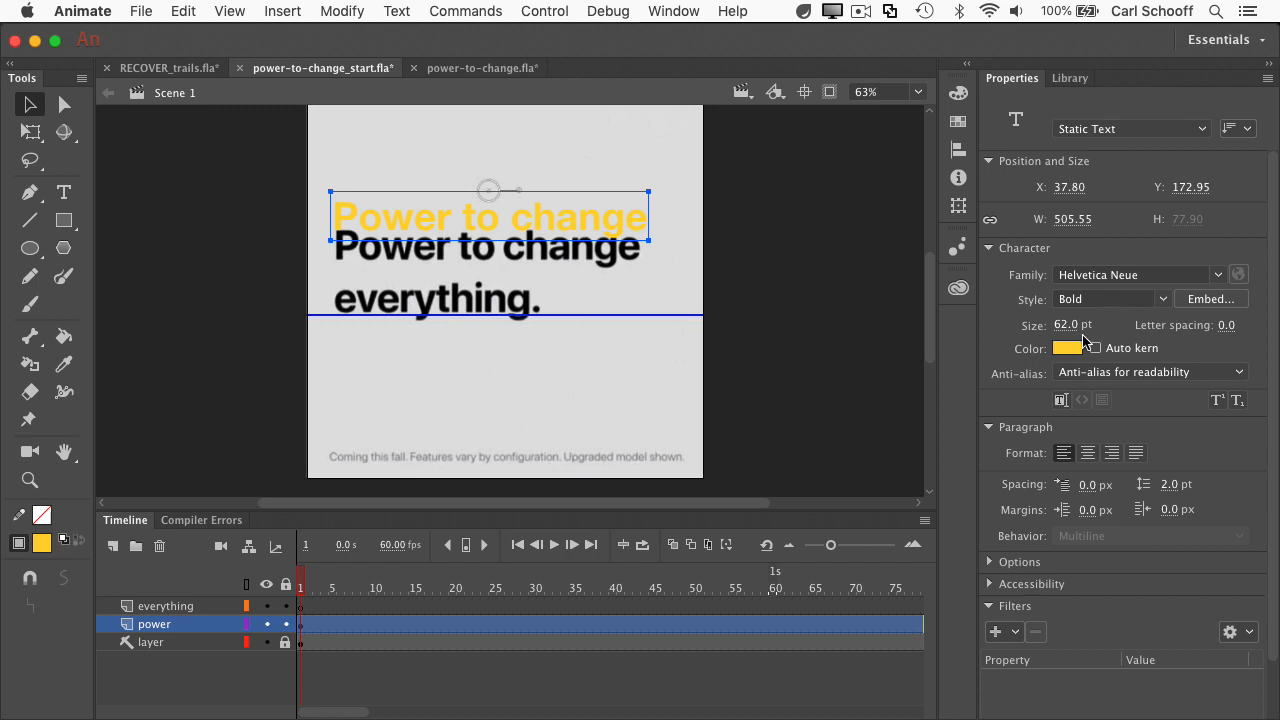
{"action": "left_click", "coordinate": [1226, 325]}
{"action": "key", "text": "Return"}
{"action": "left_click_drag", "start_coordinate": [433, 241], "coordinate": [435, 266]}
{"action": "left_click", "coordinate": [1227, 325]}
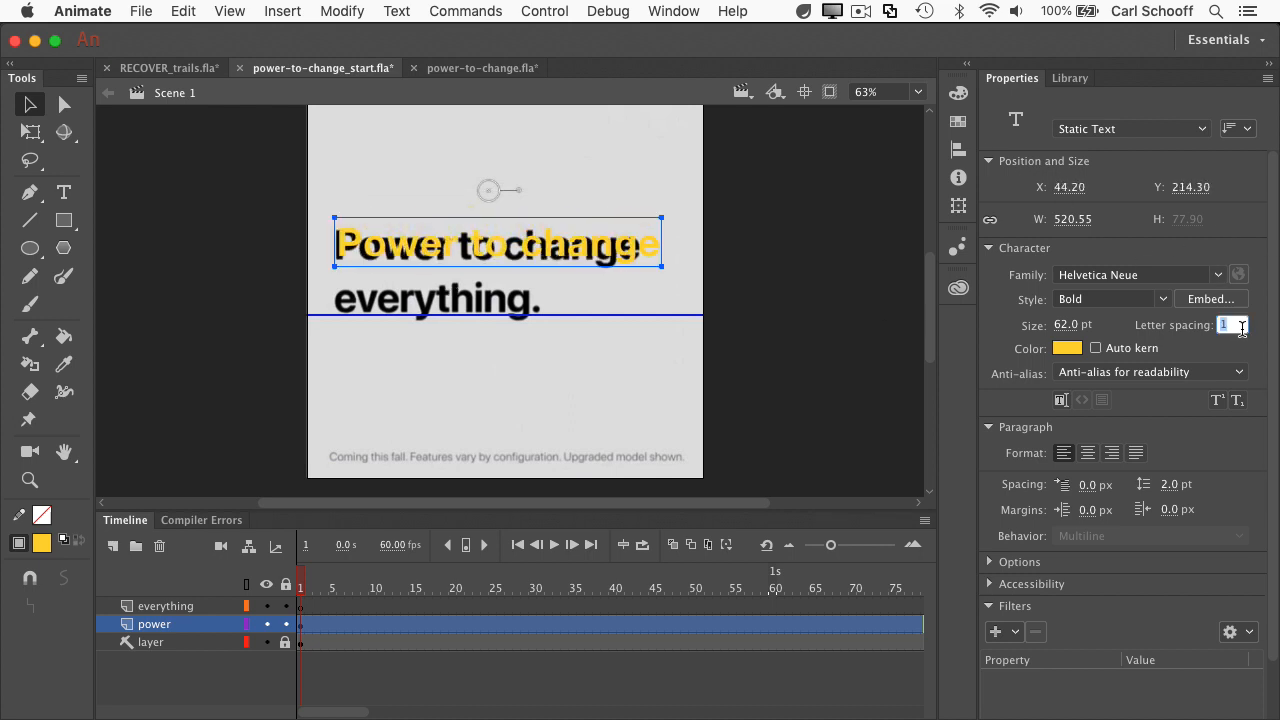
{"action": "key", "text": "Return"}
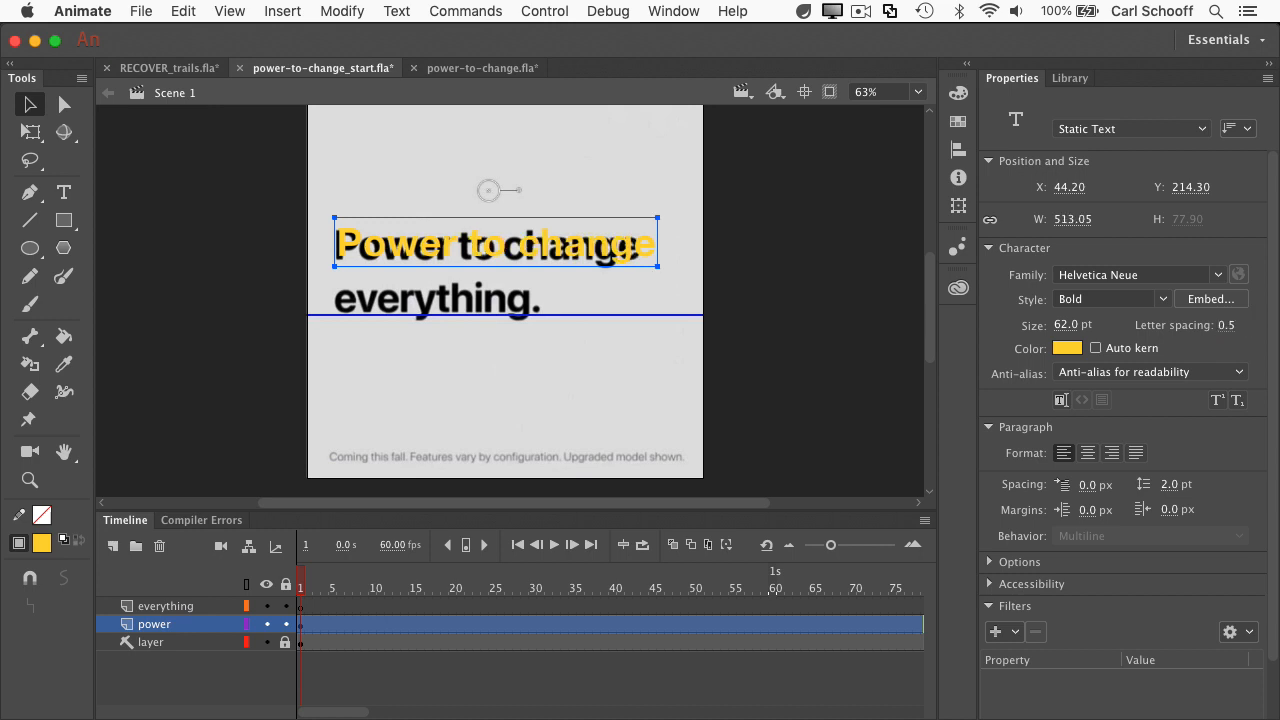
Step: Set the yellow text's letter spacing to -1 and nudge it into alignment with the reference at about X 39.40, Y 217.50
{"action": "left_click", "coordinate": [1234, 325]}
{"action": "type", "text": "-1"}
{"action": "key", "text": "Return"}
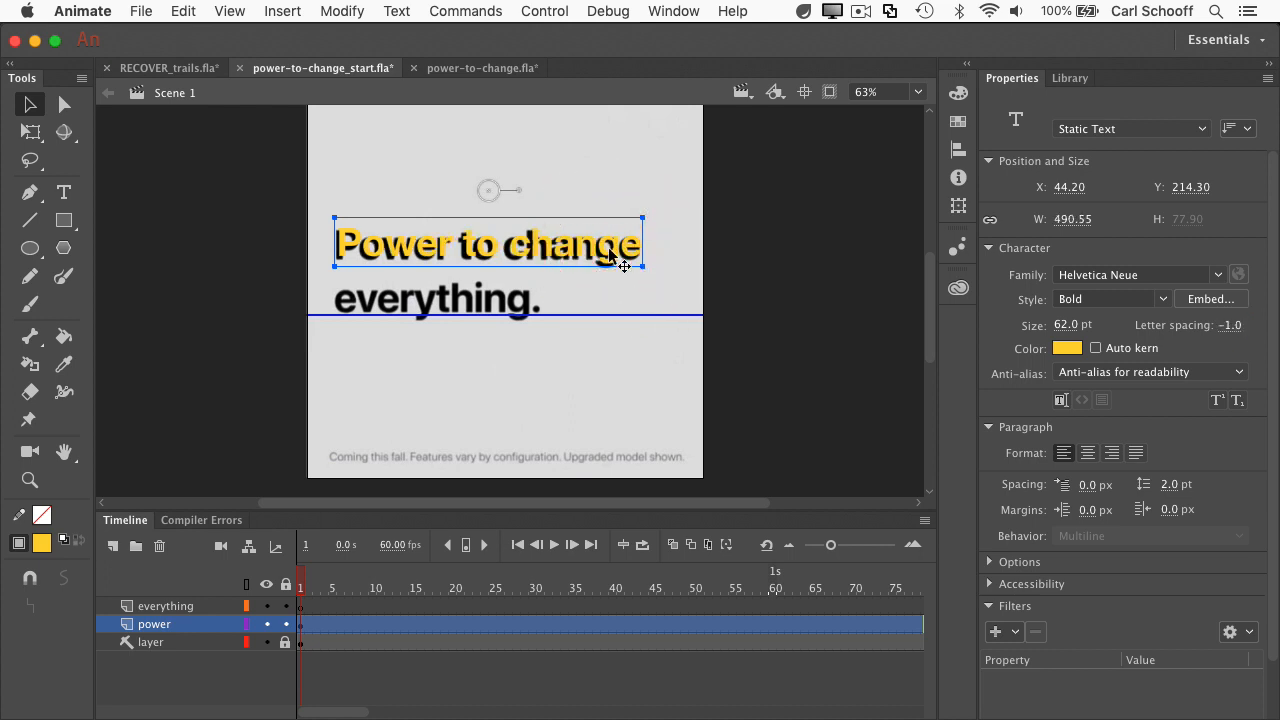
{"action": "left_click_drag", "start_coordinate": [609, 255], "coordinate": [606, 257]}
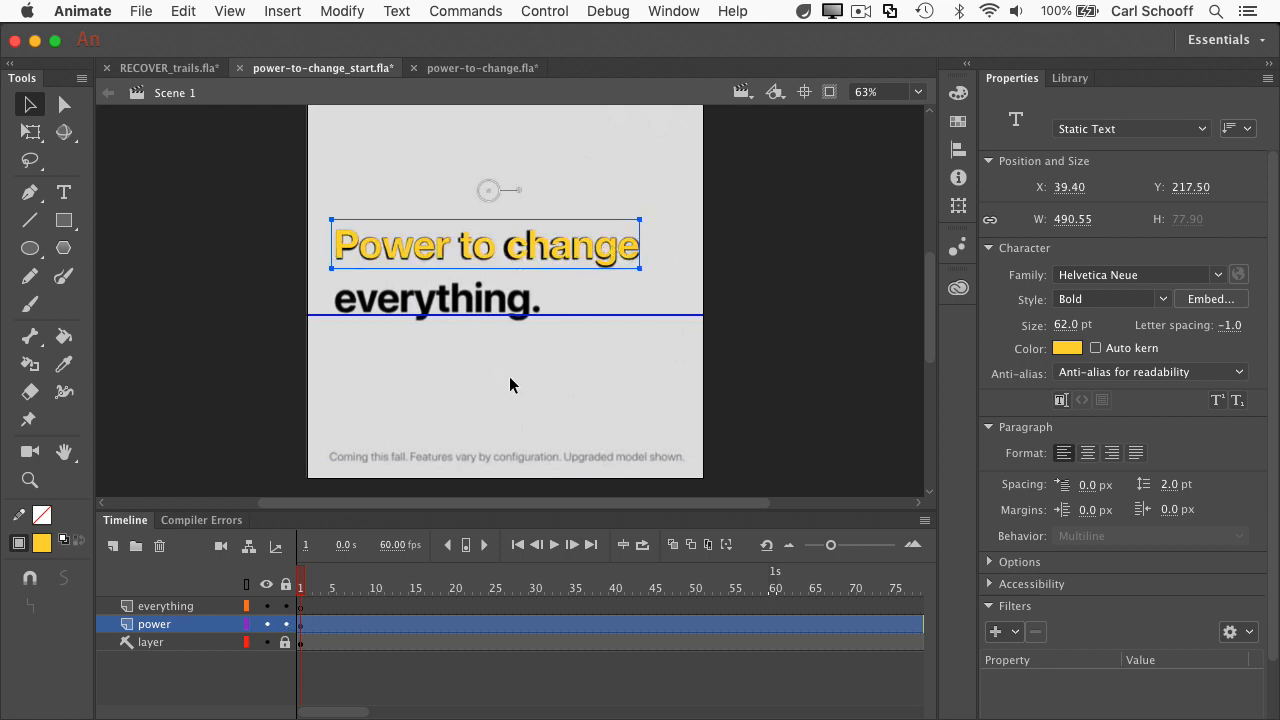
Step: Duplicate the yellow "Power to change" text in place onto frame 1 of the everything layer and move the copy down to Y 297.50
{"action": "left_click", "coordinate": [476, 262]}
{"action": "left_click", "coordinate": [301, 608]}
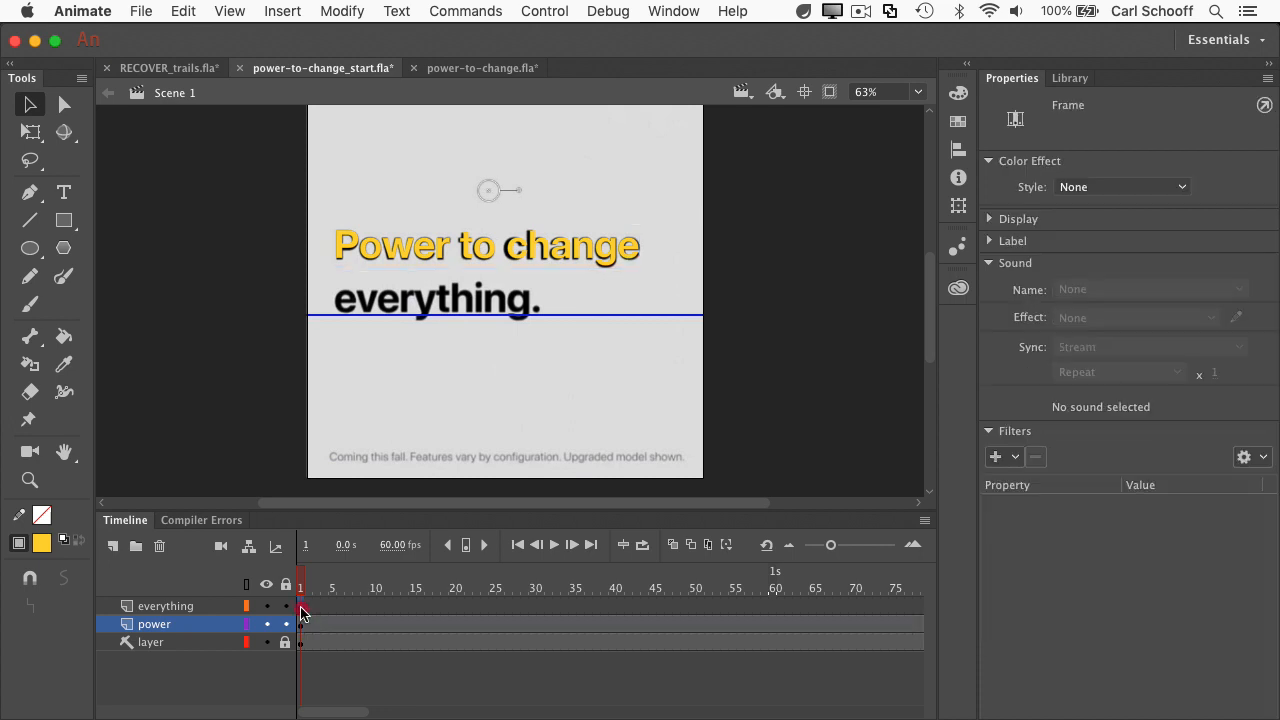
{"action": "left_click", "coordinate": [301, 607]}
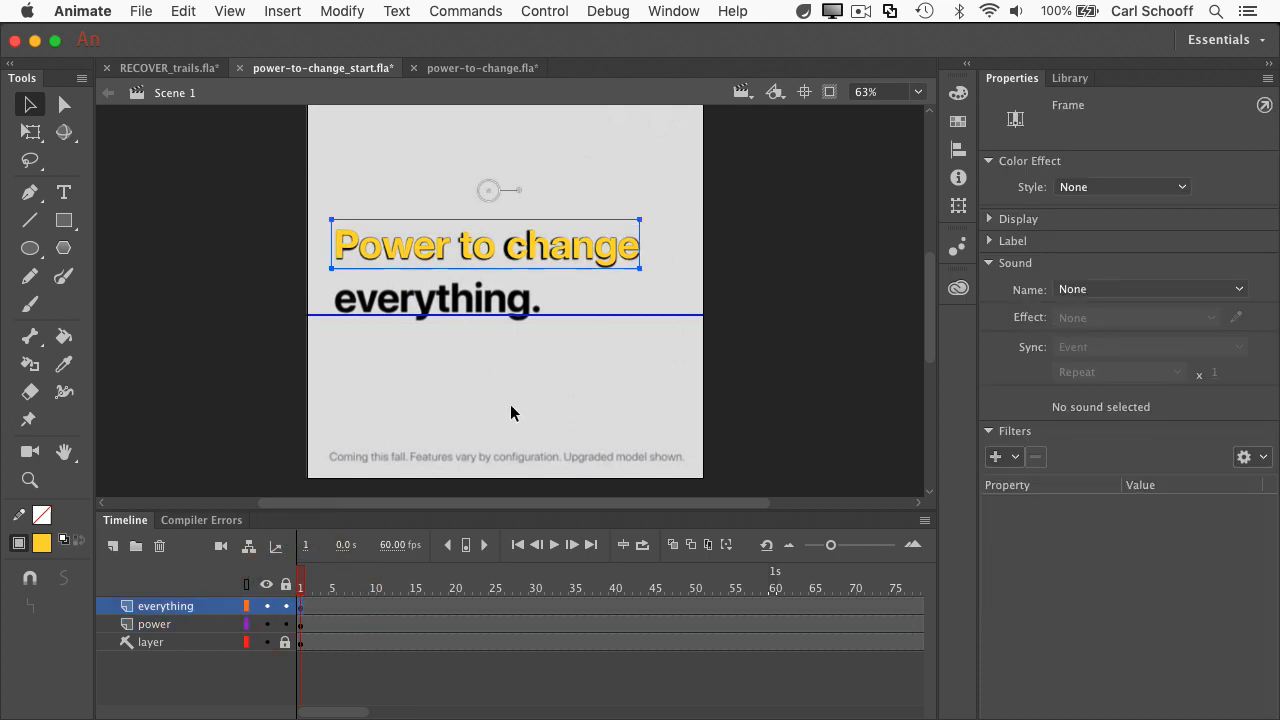
{"action": "key", "text": "shift+Down"}
{"action": "key", "text": "shift+Down"}
{"action": "key", "text": "shift+Down"}
{"action": "key", "text": "shift+Down"}
{"action": "key", "text": "shift+Down"}
{"action": "key", "text": "shift+Down"}
{"action": "key", "text": "shift+Down"}
{"action": "key", "text": "shift+Down"}
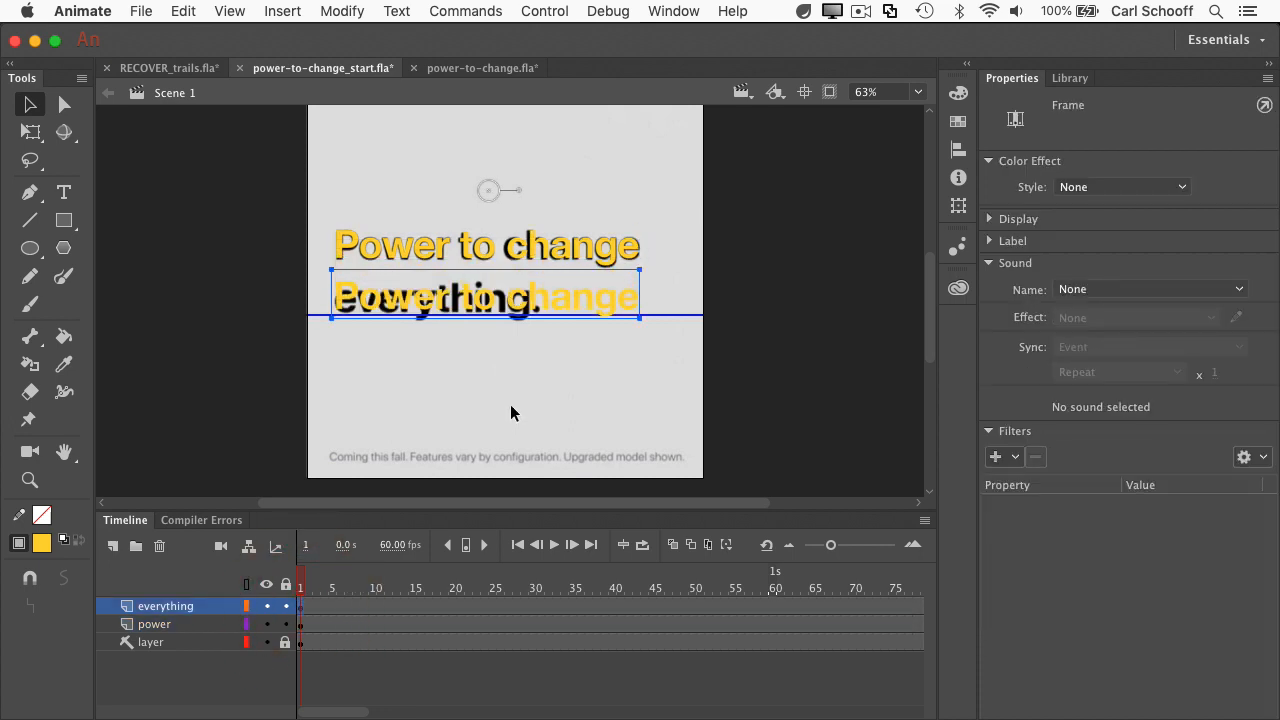
Step: Replace the wording of the lower yellow text copy with "everything."
{"action": "double_click", "coordinate": [584, 296]}
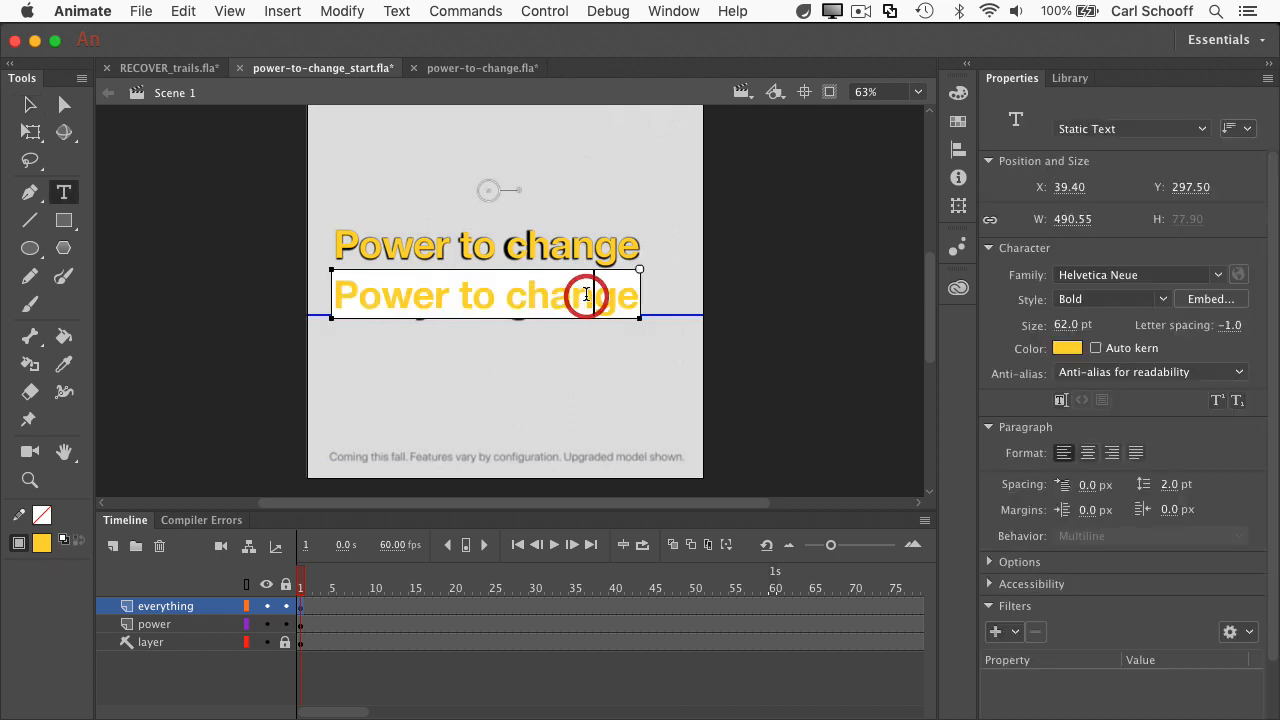
{"action": "key", "text": "super+a"}
{"action": "type", "text": "everyt"}
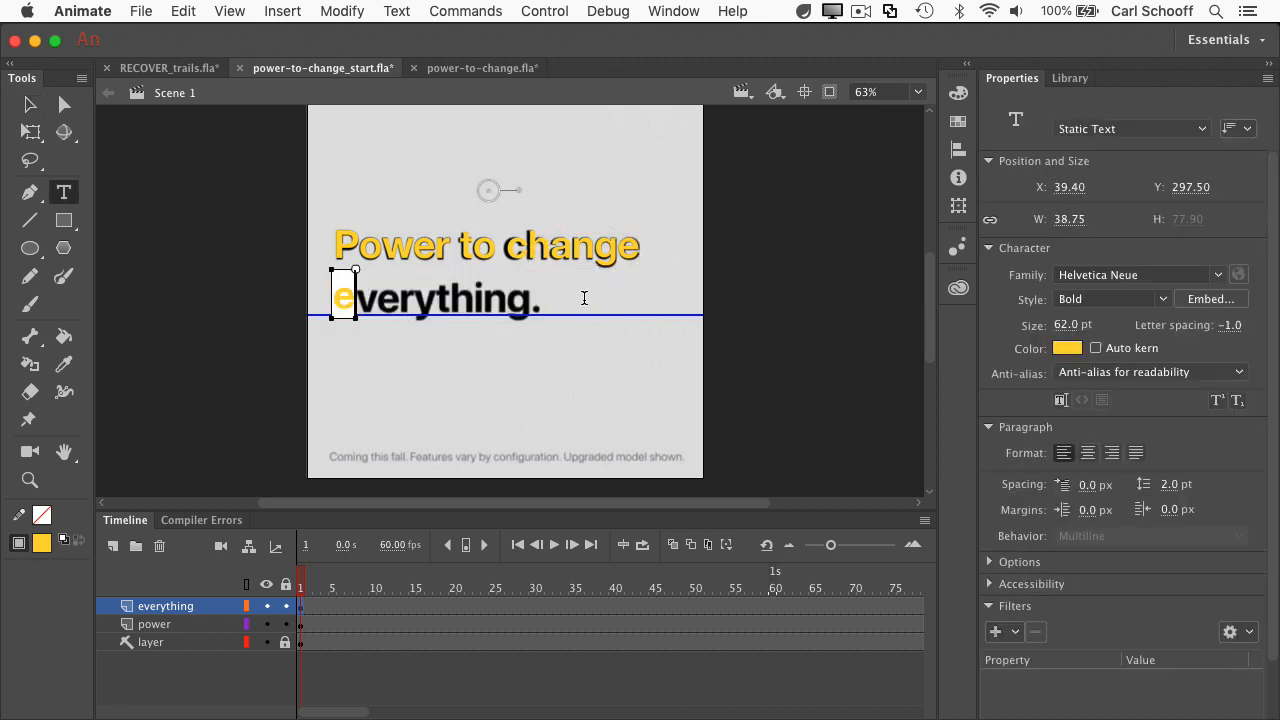
{"action": "type", "text": "hing"}
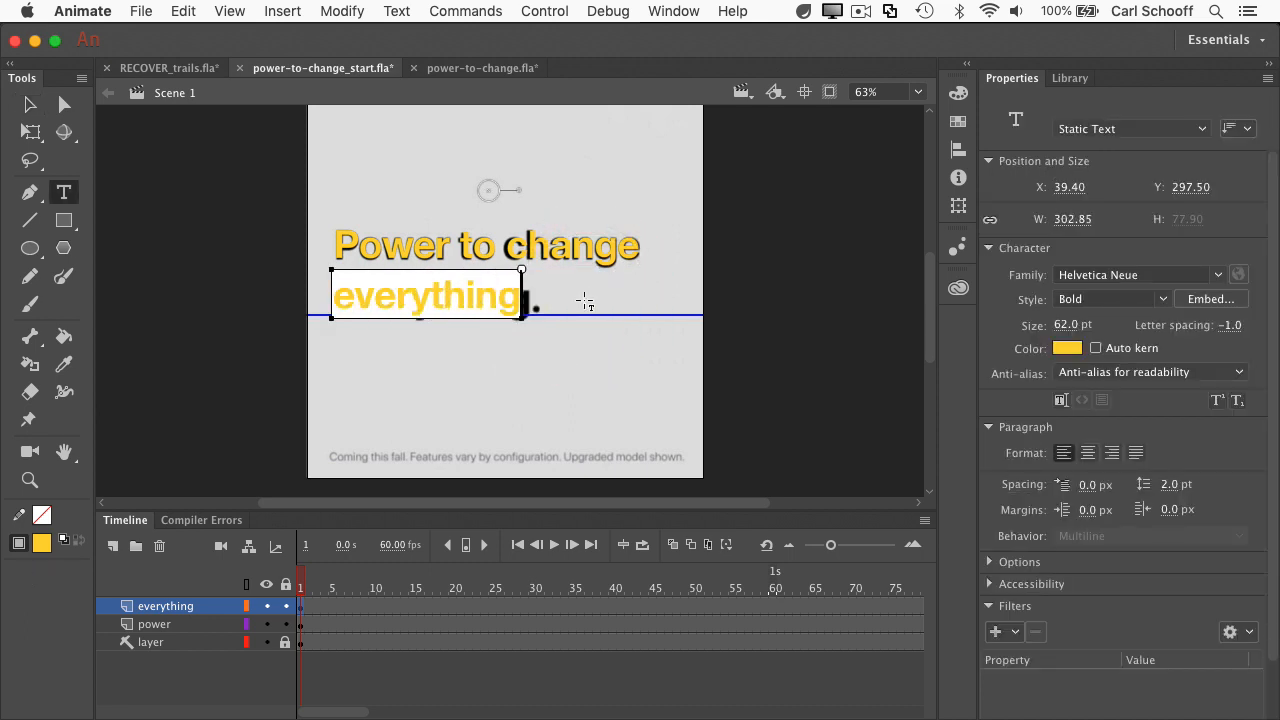
{"action": "type", "text": "."}
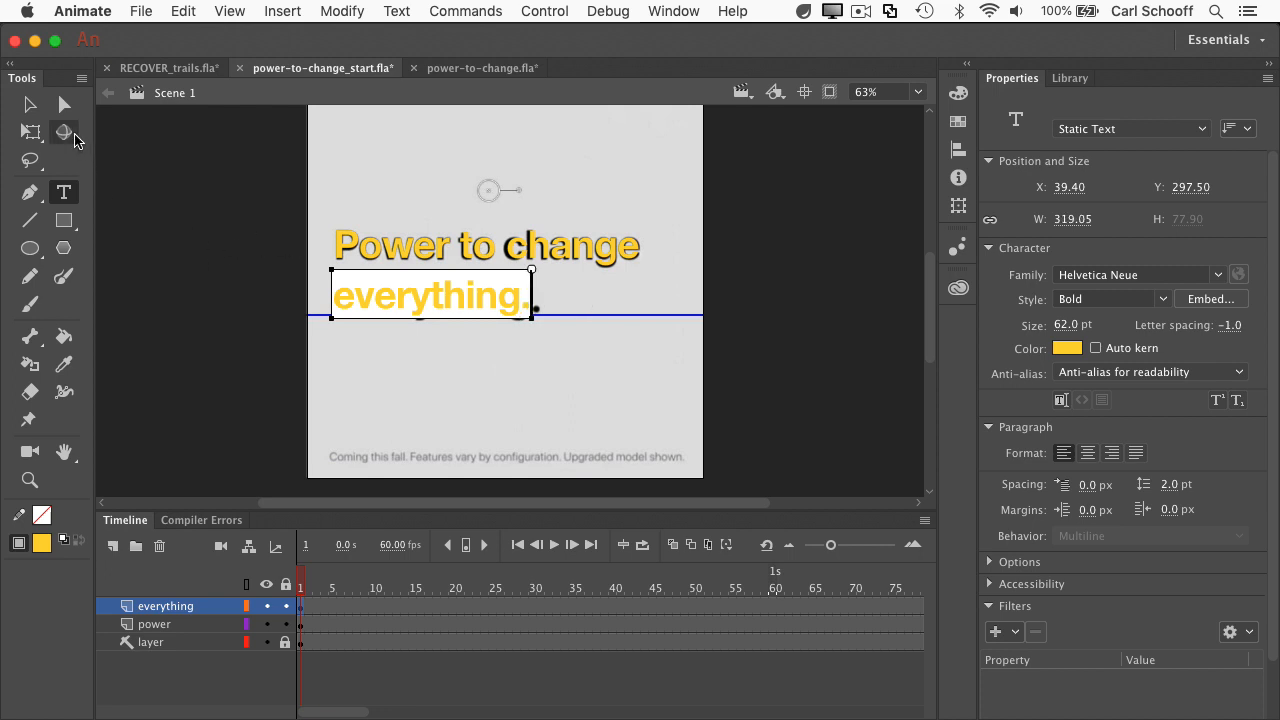
Step: Nudge the yellow "everything." text down to Y 300.70 and set its letter spacing to 0 to match the reference
{"action": "left_click", "coordinate": [22, 104]}
{"action": "key", "text": "Down"}
{"action": "key", "text": "Down"}
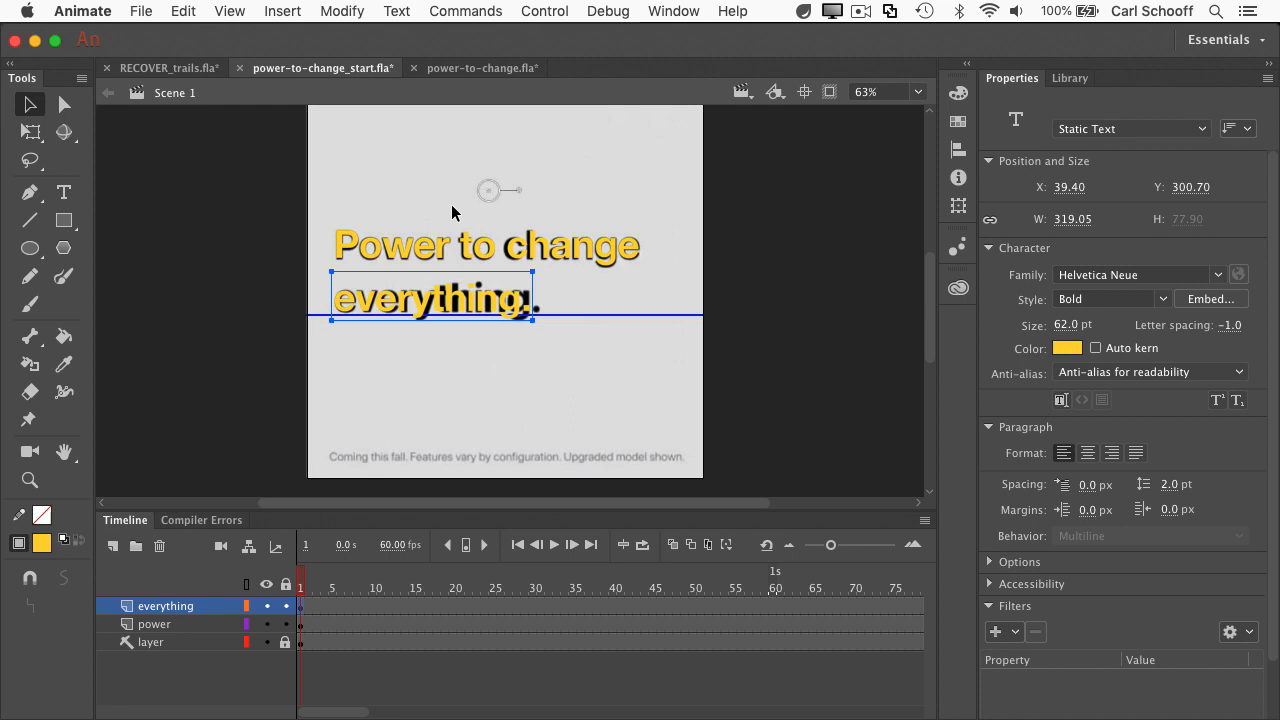
{"action": "left_click", "coordinate": [1229, 325]}
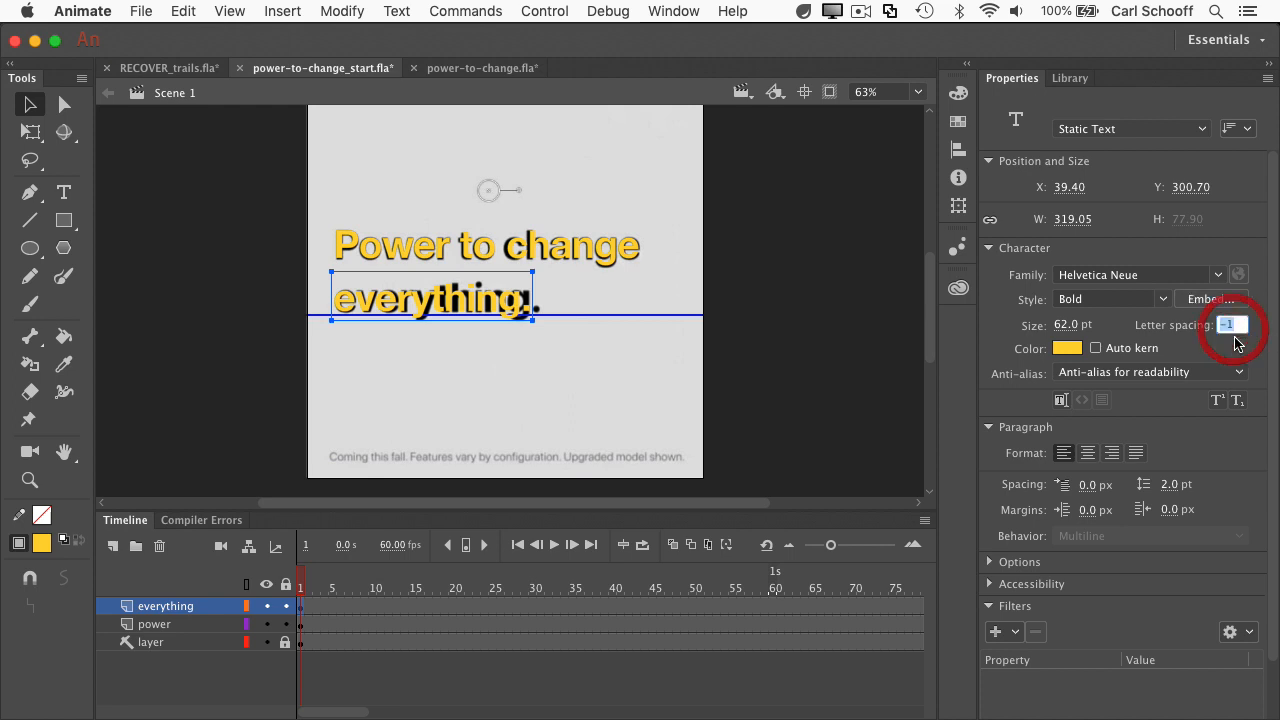
{"action": "type", "text": "0"}
{"action": "key", "text": "Return"}
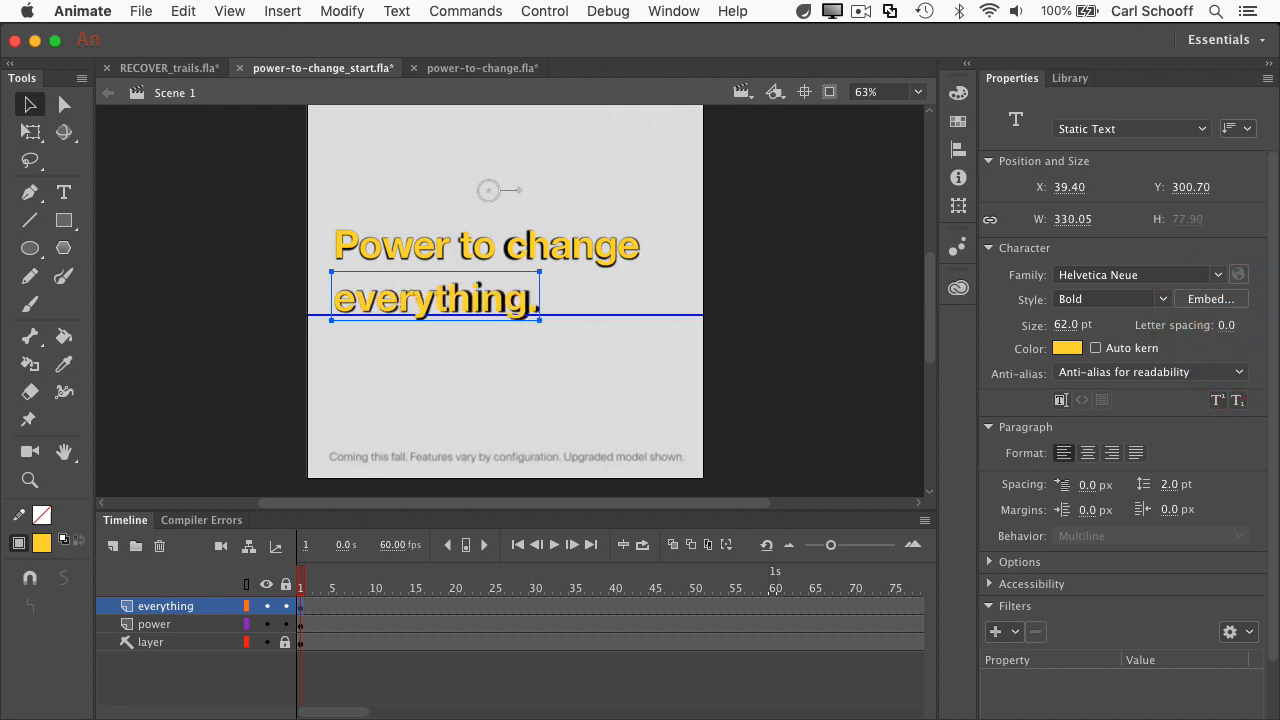
{"action": "left_click", "coordinate": [784, 233]}
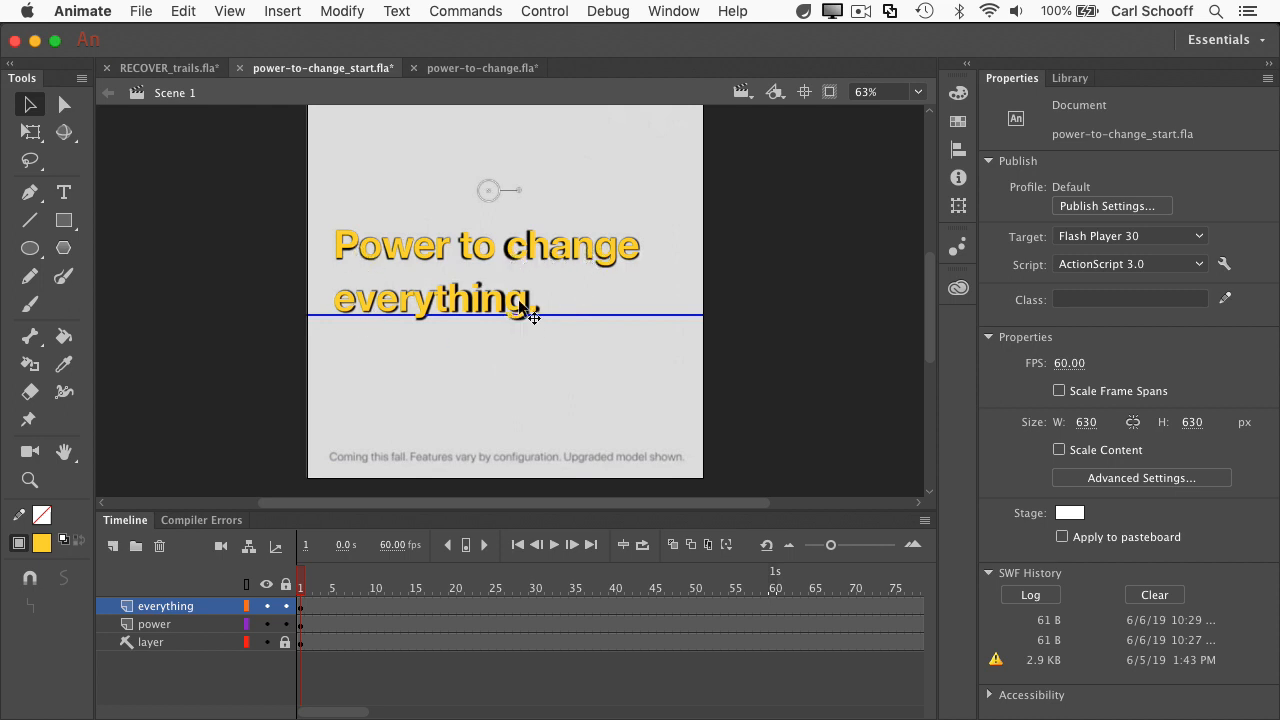
Step: Recolor all of the yellow "Power to change" text black
{"action": "left_click", "coordinate": [409, 258]}
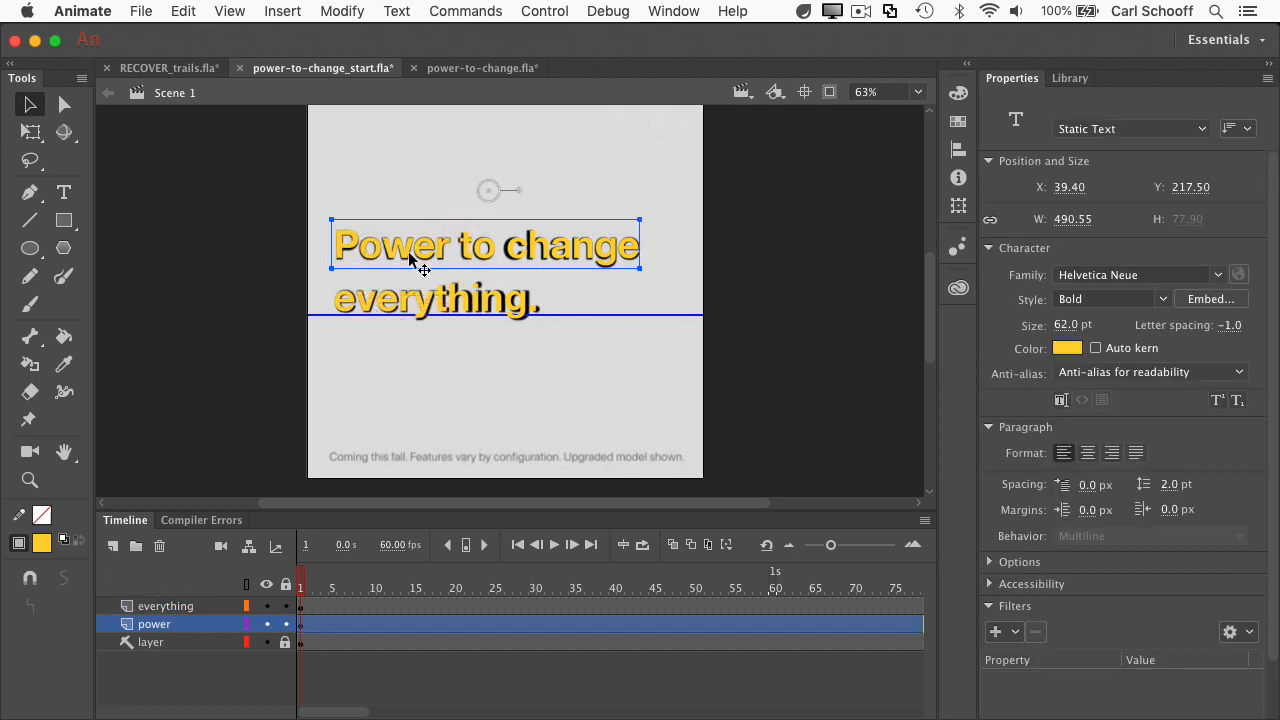
{"action": "double_click", "coordinate": [409, 258]}
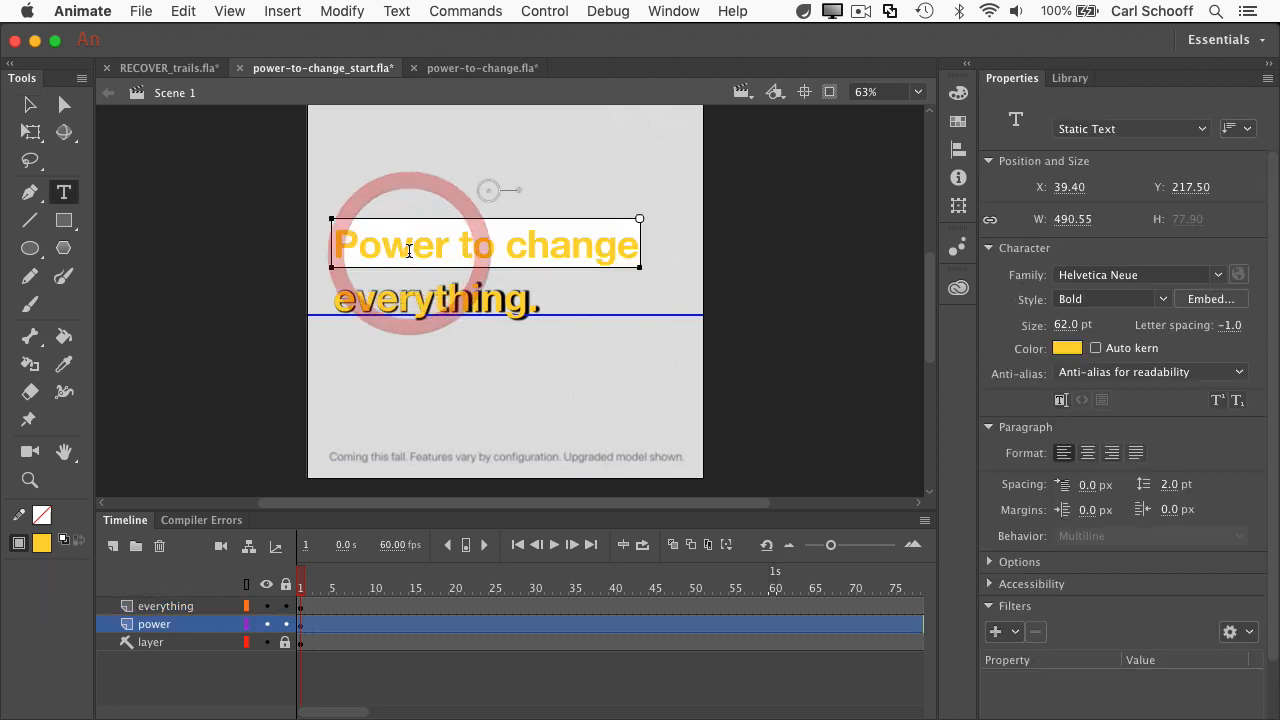
{"action": "key", "text": "super+a"}
{"action": "left_click", "coordinate": [1070, 349]}
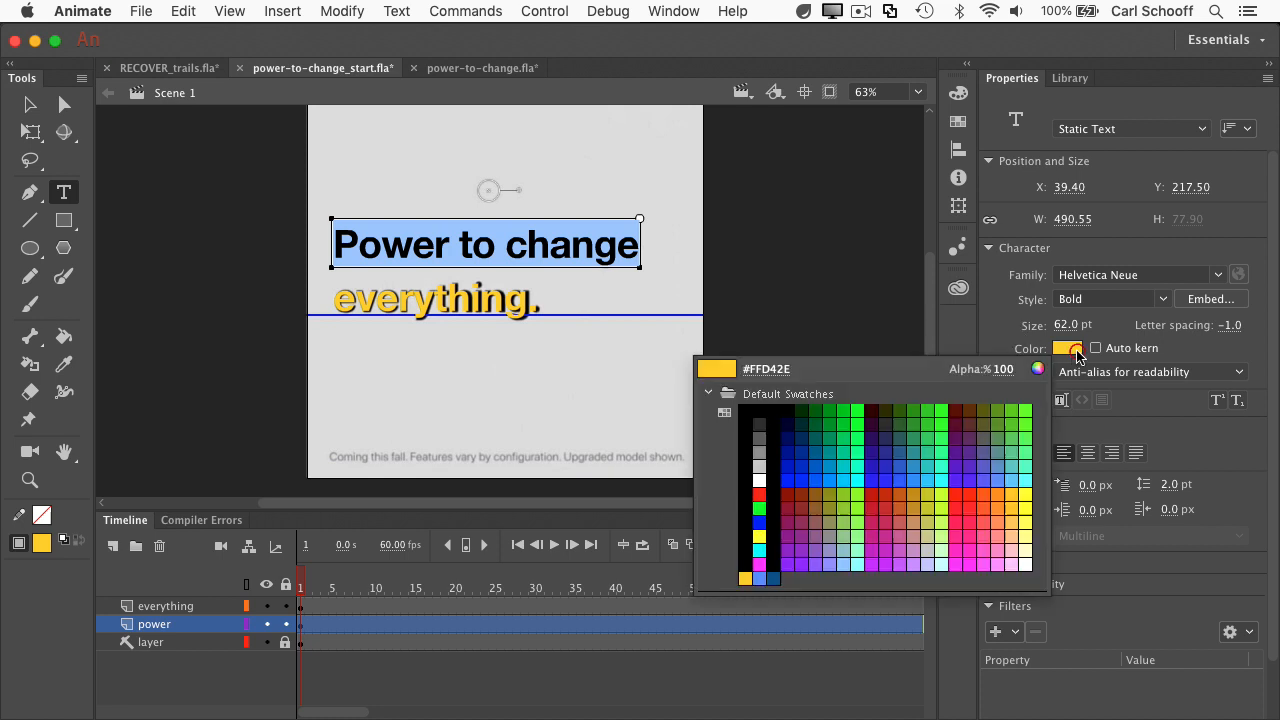
{"action": "left_click", "coordinate": [741, 407]}
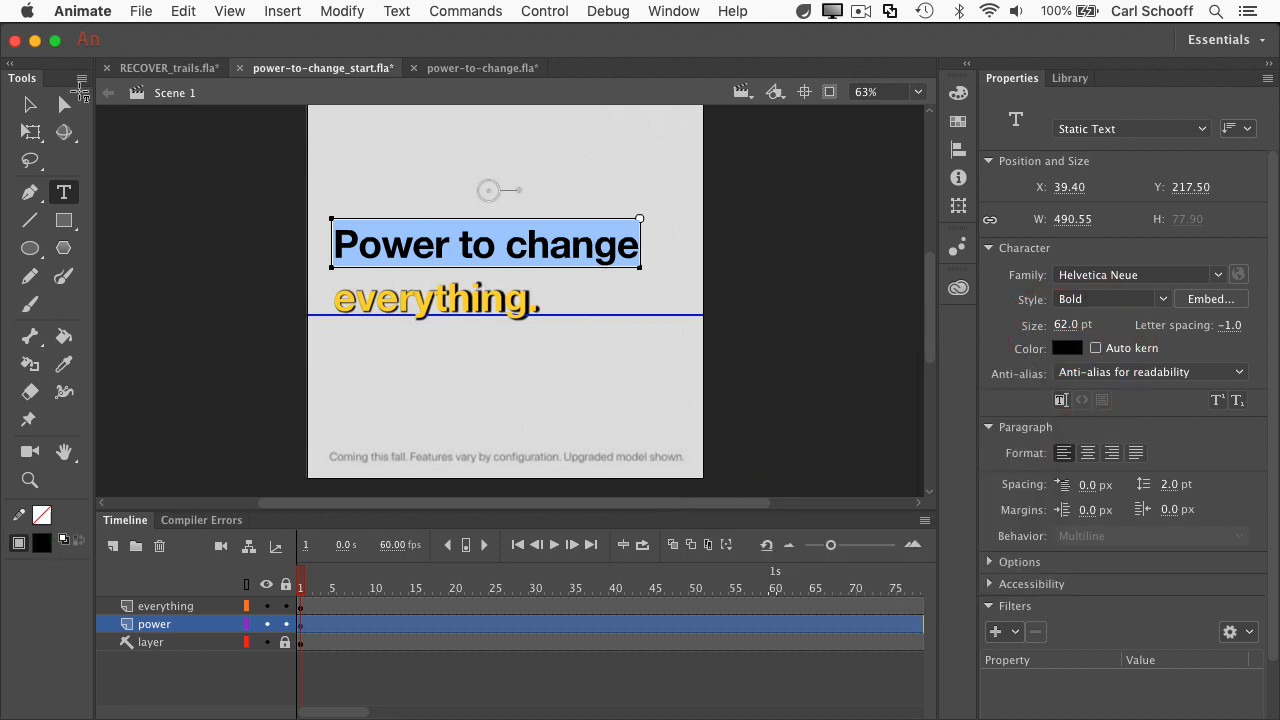
{"action": "left_click", "coordinate": [24, 108]}
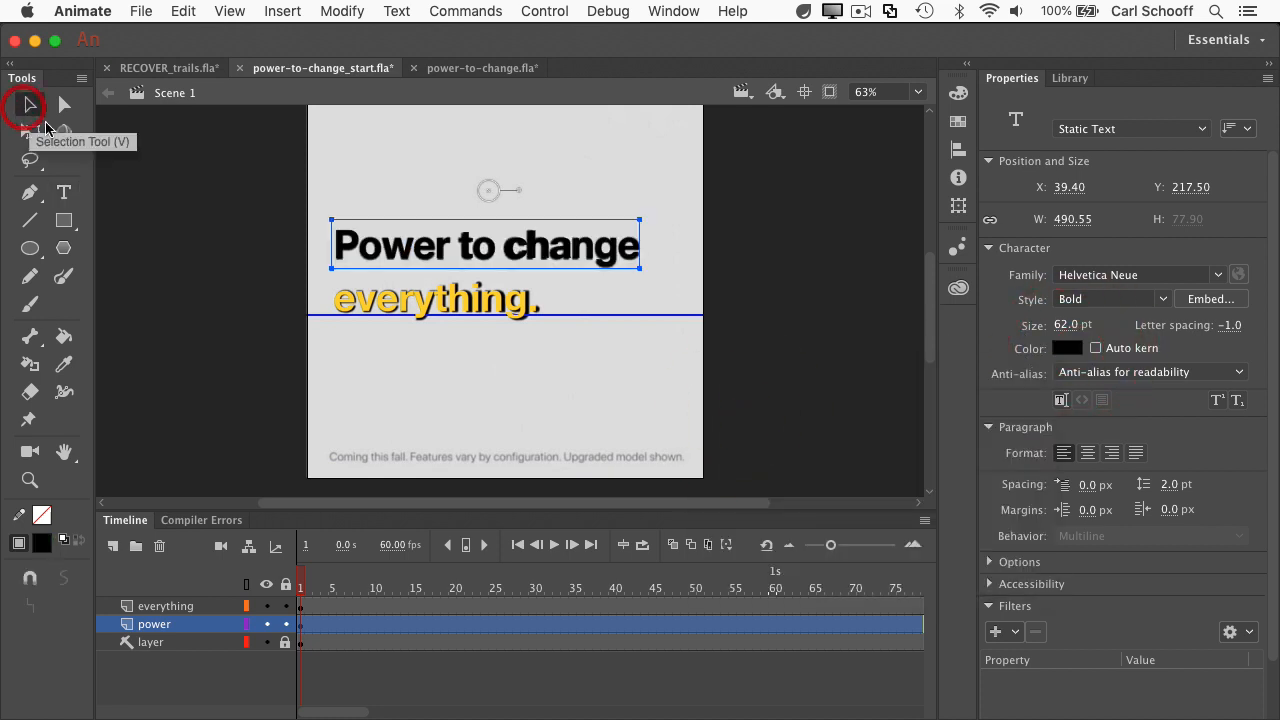
Step: Recolor the yellow "everything." text black, and briefly hide the reference image layer to check both lines on their own
{"action": "left_click", "coordinate": [500, 311]}
{"action": "double_click", "coordinate": [499, 308]}
{"action": "key", "text": "super+a"}
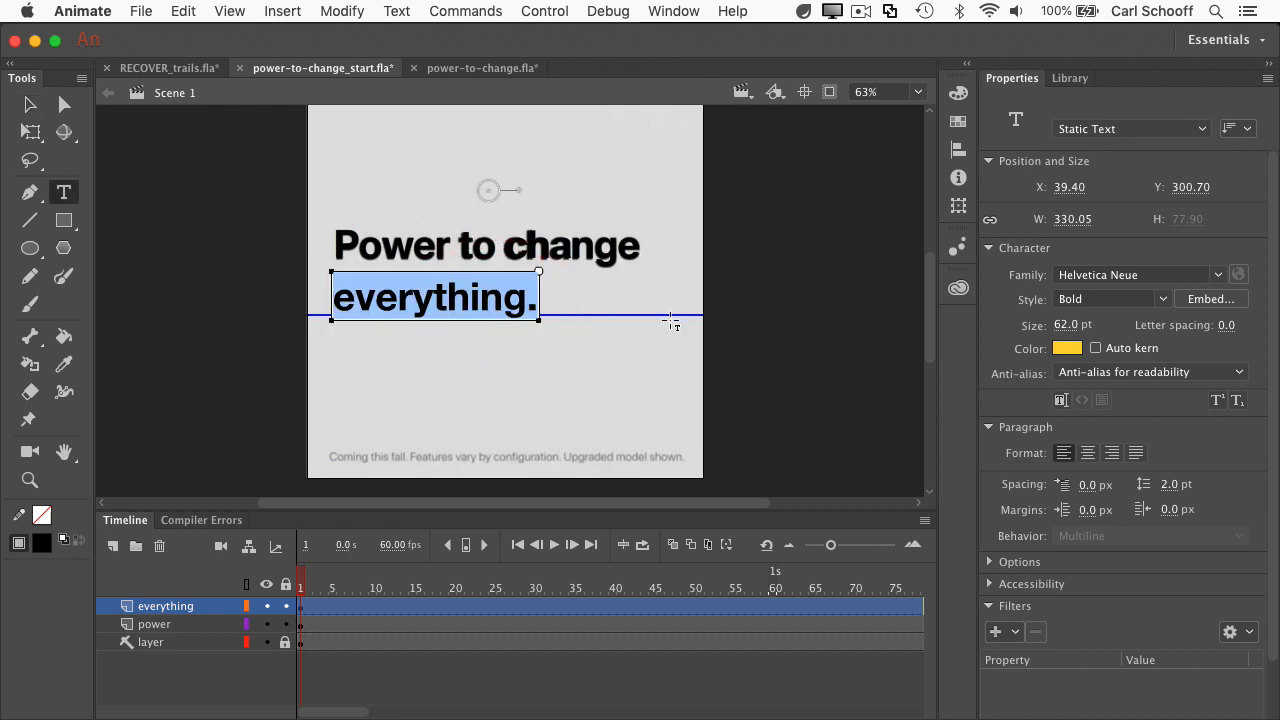
{"action": "left_click", "coordinate": [1060, 347]}
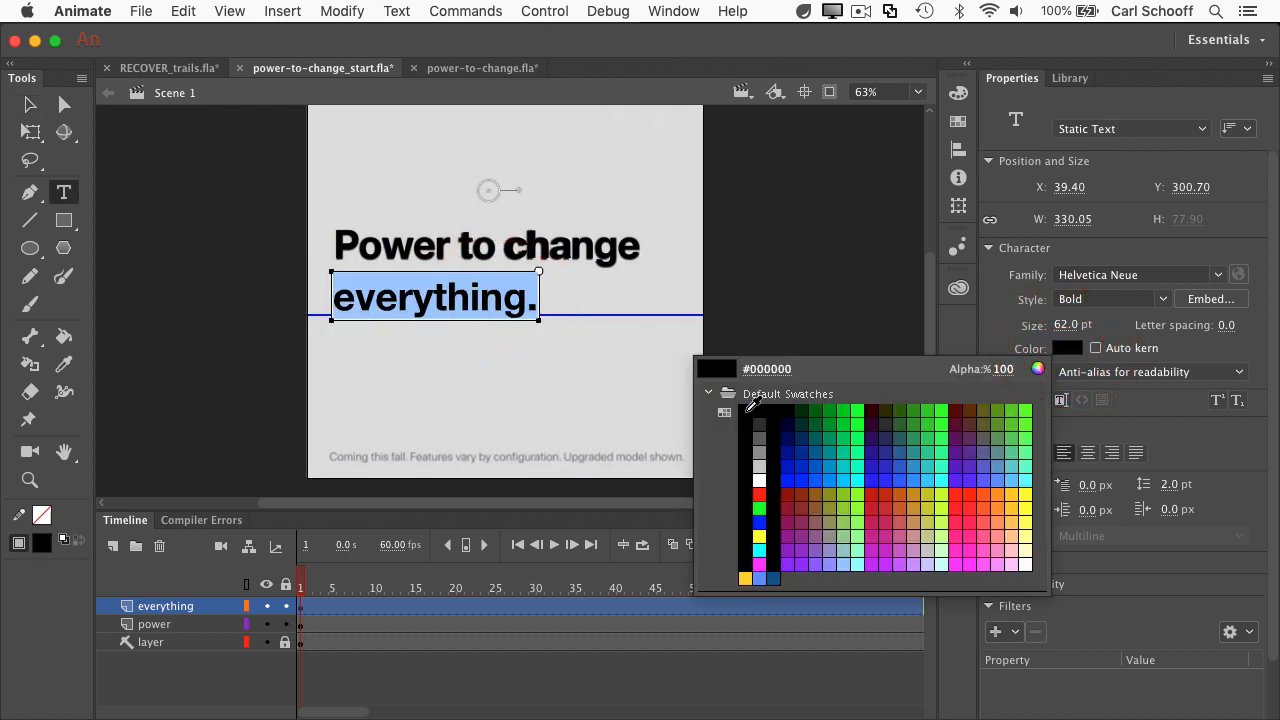
{"action": "left_click", "coordinate": [745, 413]}
{"action": "left_click", "coordinate": [27, 113]}
{"action": "left_click", "coordinate": [183, 237]}
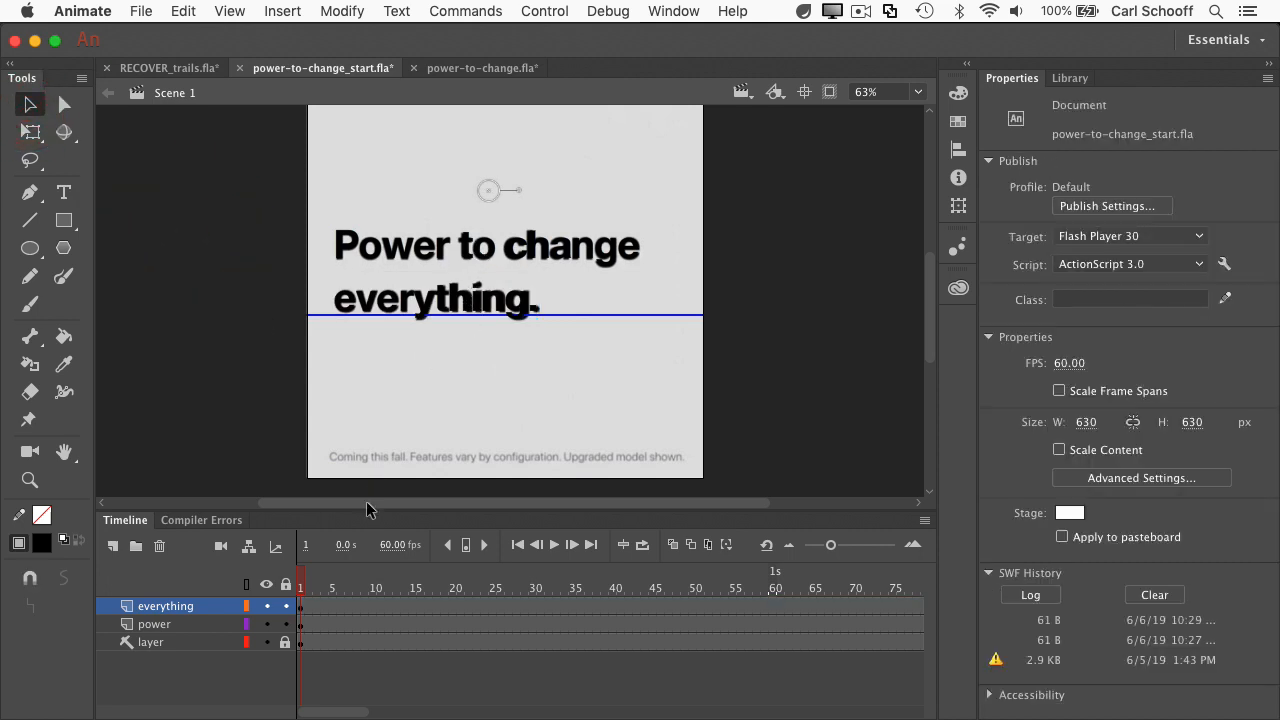
{"action": "left_click", "coordinate": [267, 643]}
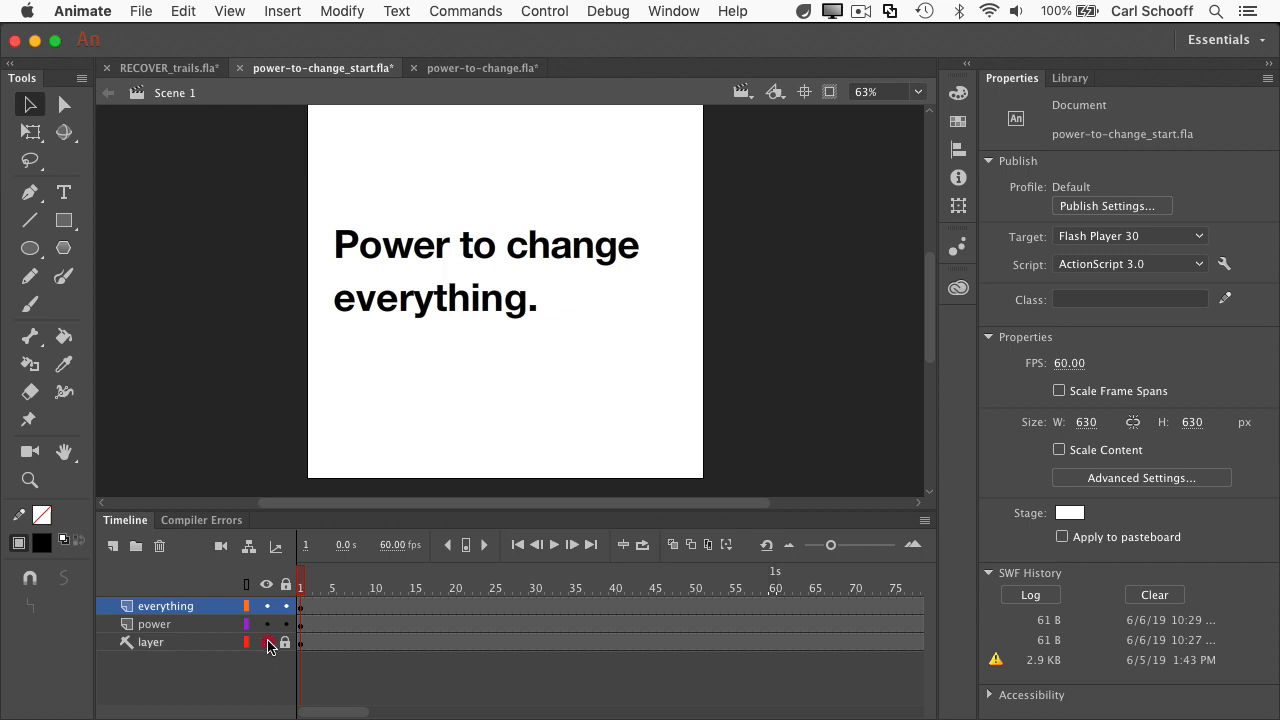
{"action": "left_click", "coordinate": [268, 643]}
Step: Convert the "Power to change" text to a movie clip symbol named power
{"action": "left_click", "coordinate": [581, 246]}
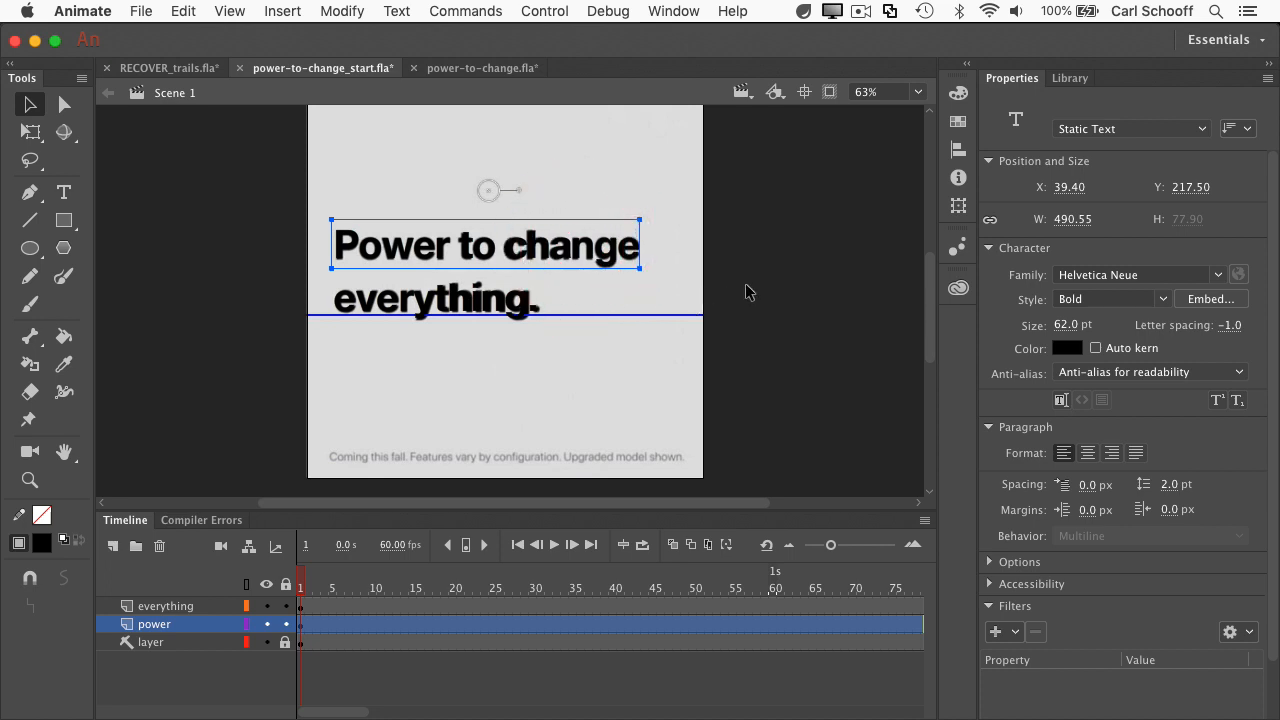
{"action": "key", "text": "F8"}
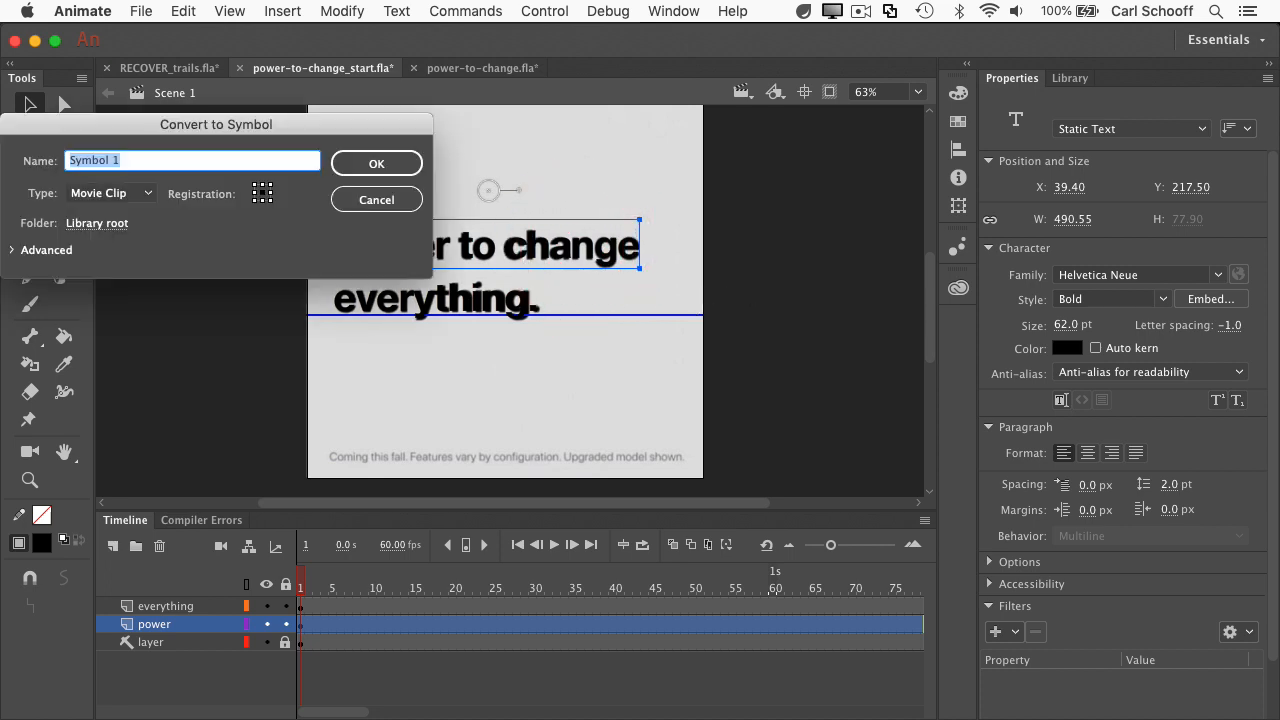
{"action": "type", "text": "power"}
{"action": "key", "text": "Return"}
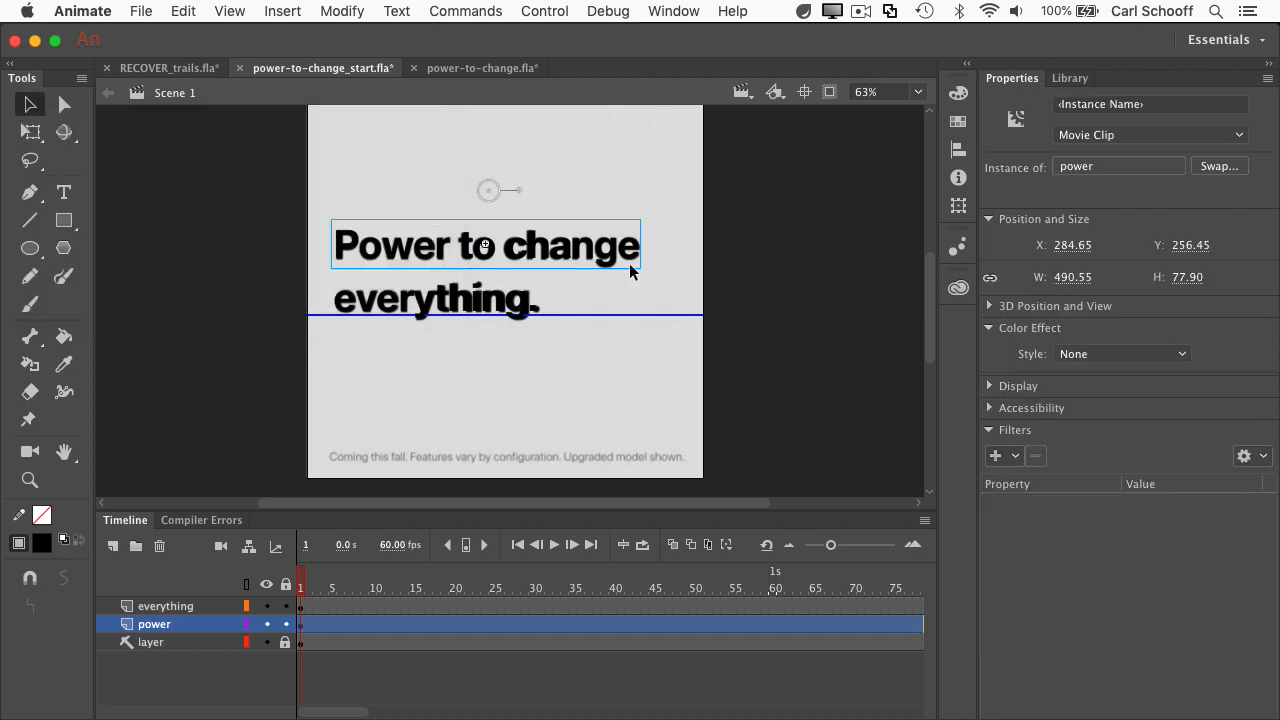
Step: Convert the "everything." text to a movie clip symbol named everything, correcting the mistaken name power
{"action": "left_click", "coordinate": [517, 306]}
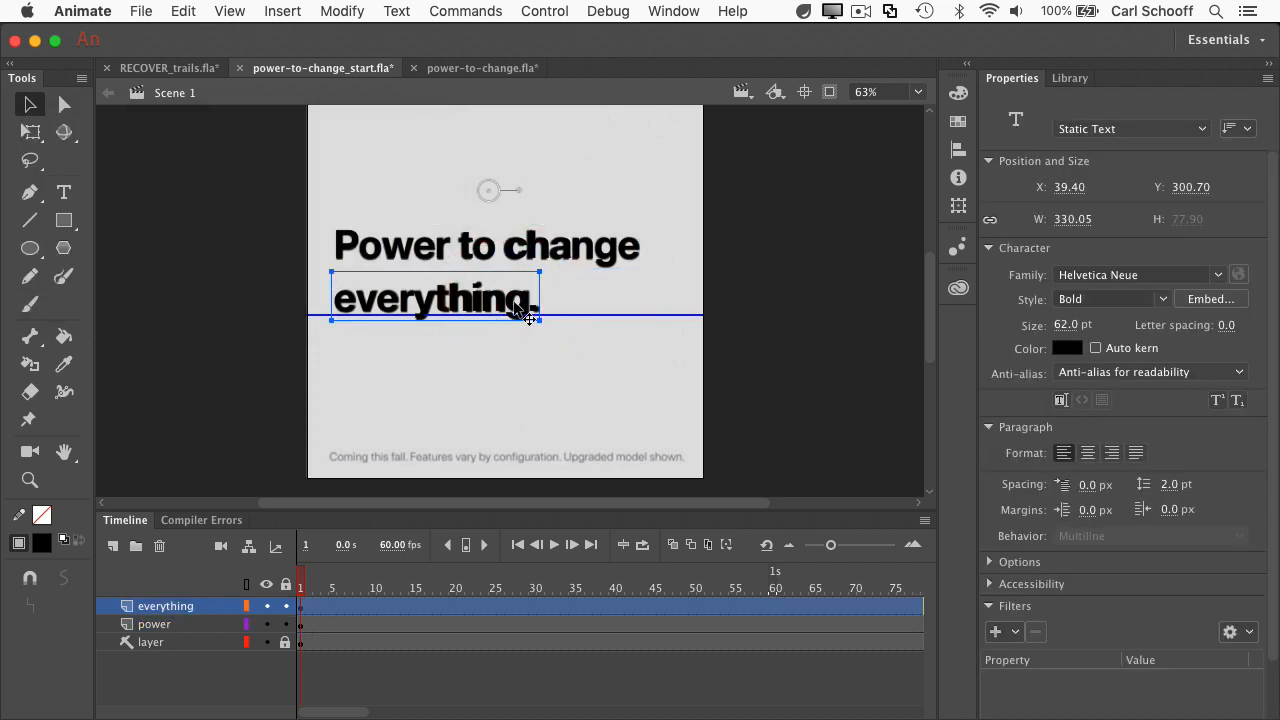
{"action": "key", "text": "F8"}
{"action": "type", "text": "power"}
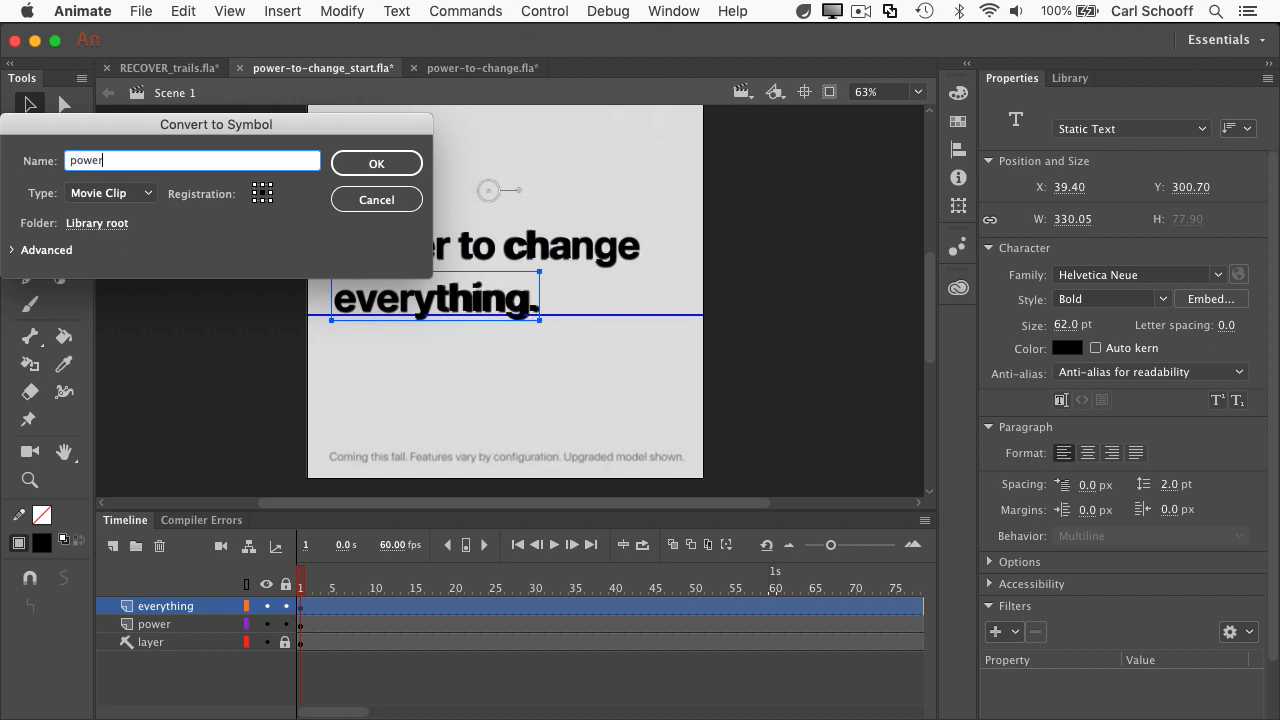
{"action": "key", "text": "Return"}
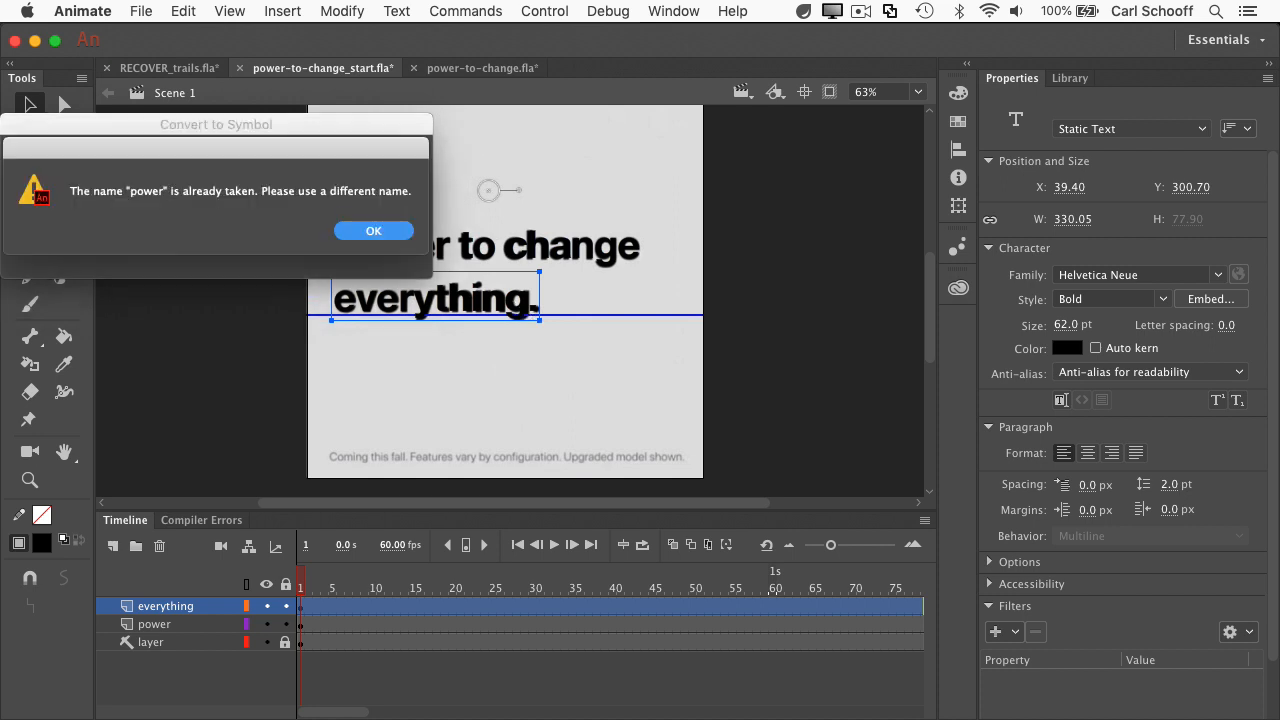
{"action": "left_click", "coordinate": [358, 237]}
{"action": "left_click", "coordinate": [178, 162]}
{"action": "key", "text": "super+a"}
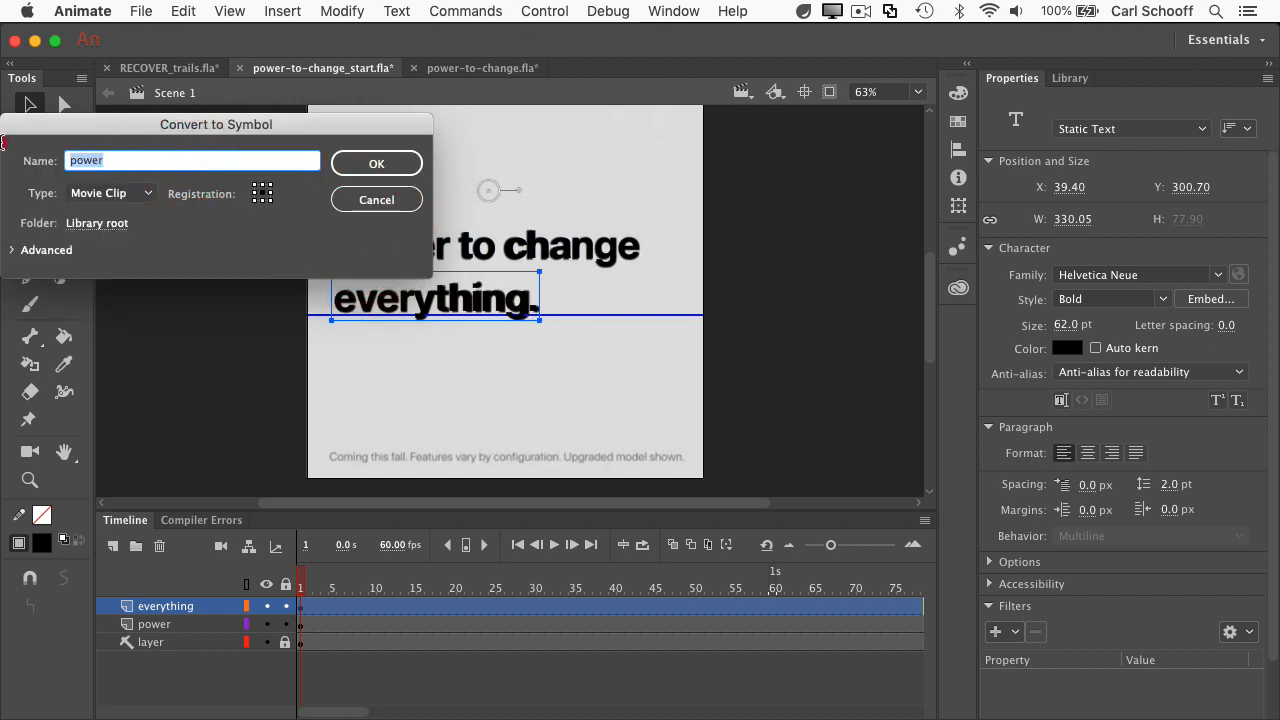
{"action": "type", "text": "everything"}
{"action": "key", "text": "Return"}
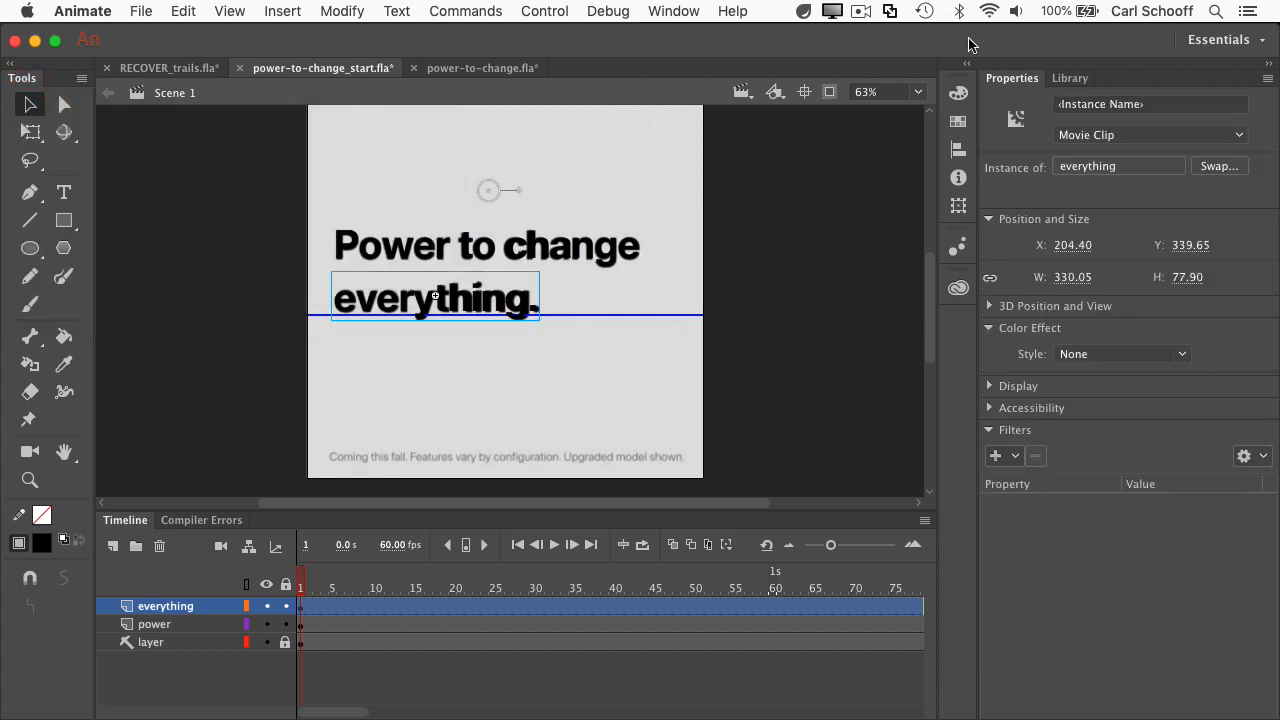
Step: Review the everything and power movie clips in the document's library and clear the stage selection
{"action": "left_click", "coordinate": [1069, 78]}
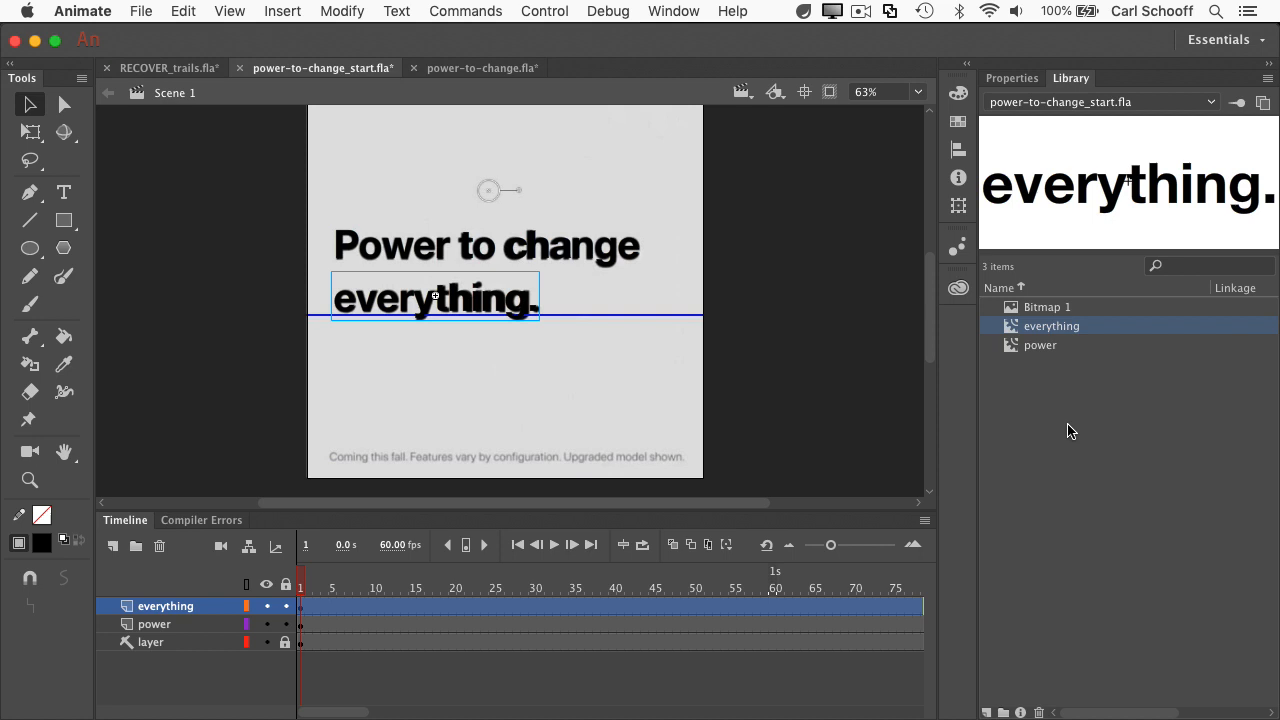
{"action": "left_click", "coordinate": [1040, 346]}
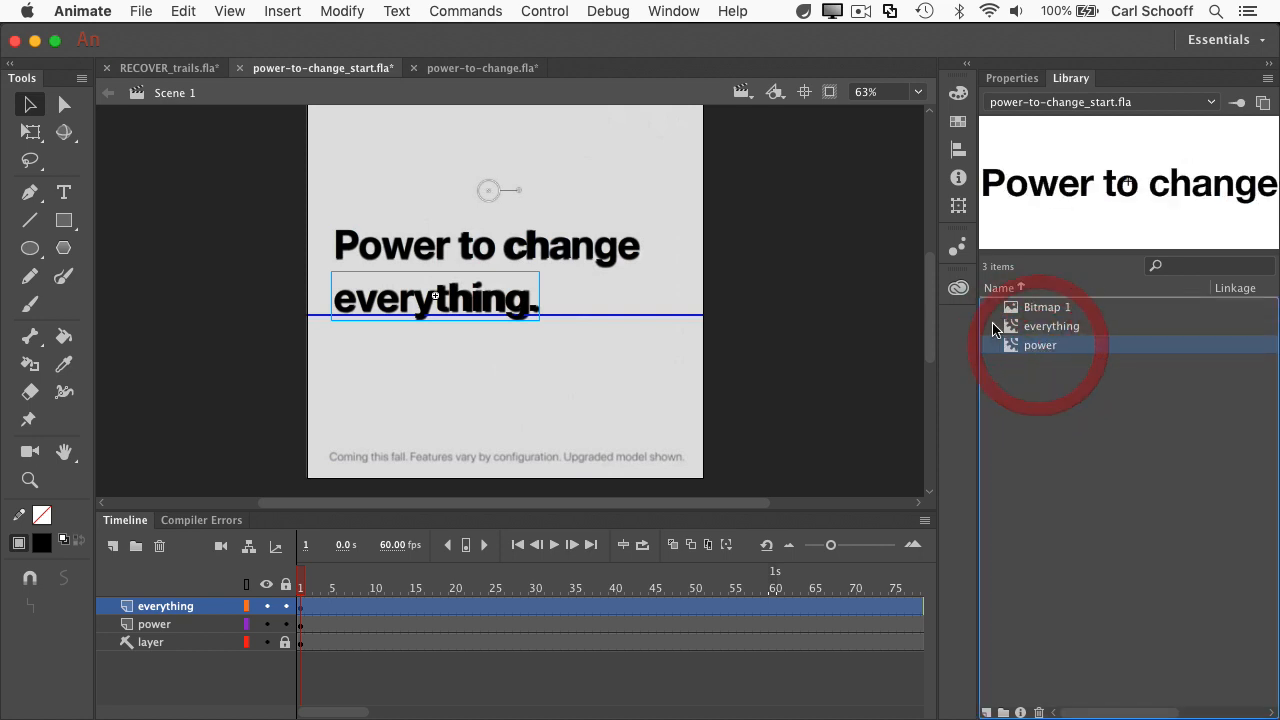
{"action": "left_click", "coordinate": [797, 343]}
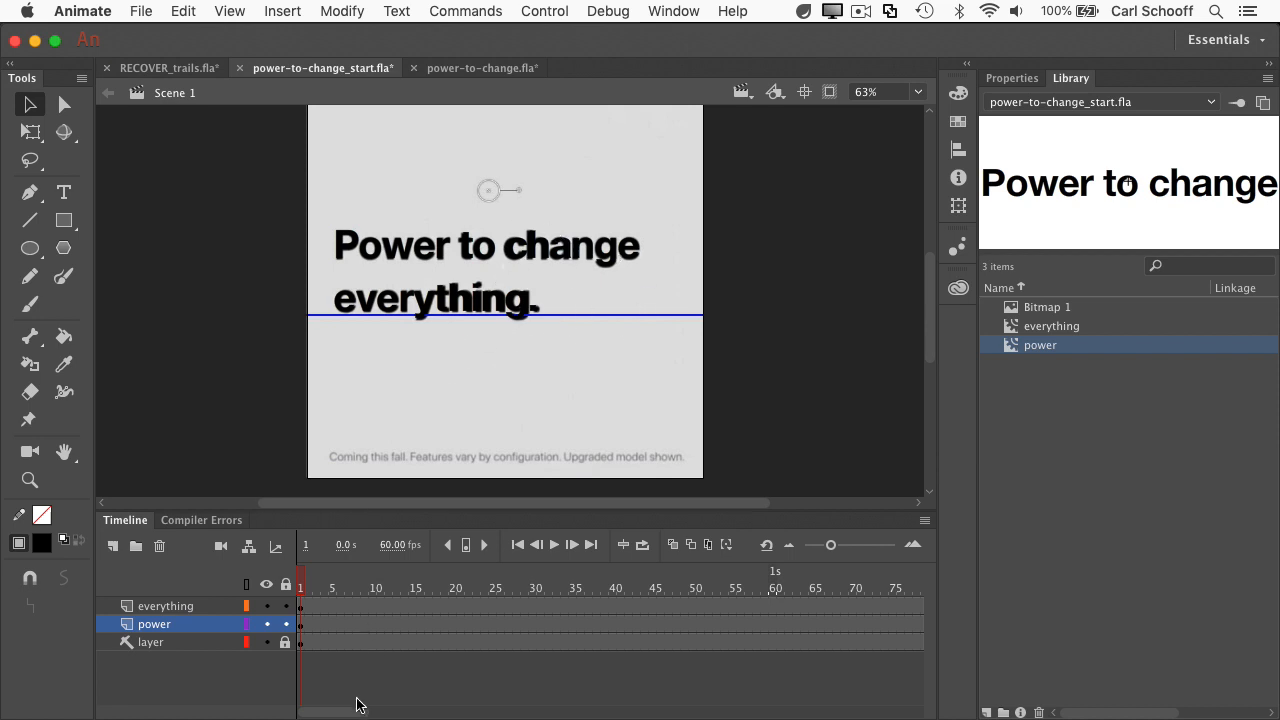
Step: Insert keyframes at frame 80 on both the everything and power layers
{"action": "left_click_drag", "start_coordinate": [355, 711], "coordinate": [388, 709]}
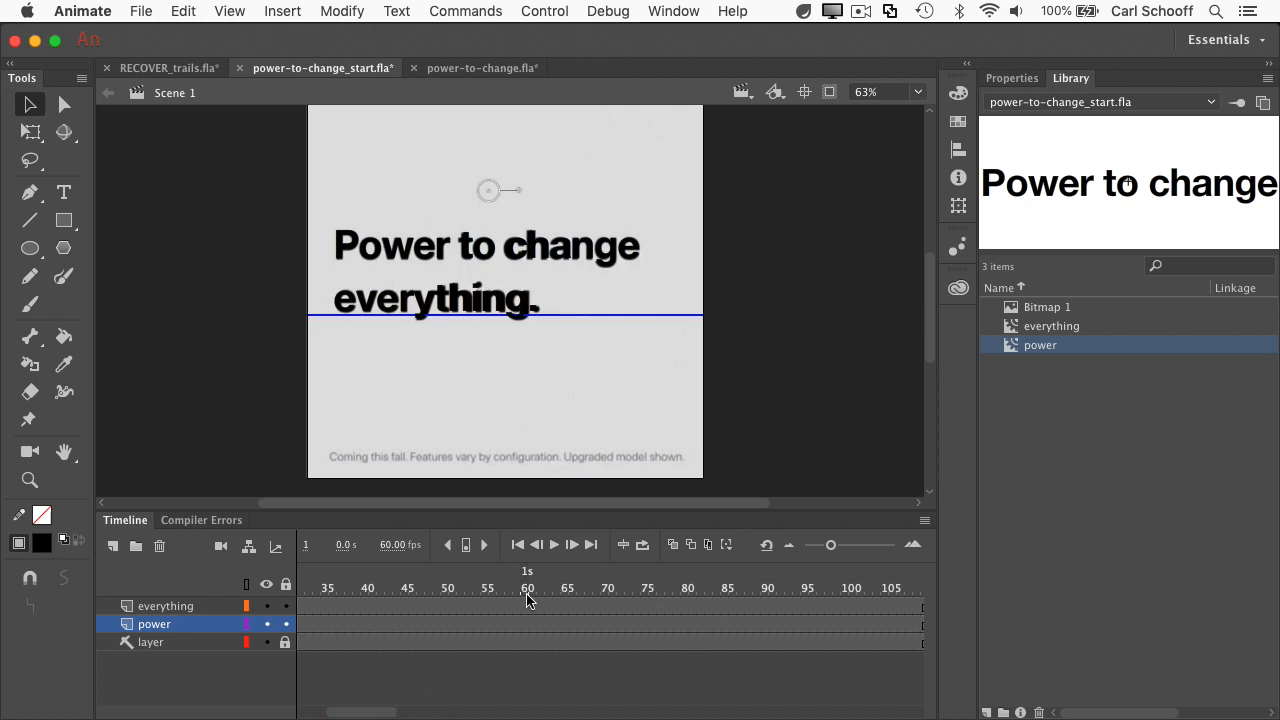
{"action": "left_click", "coordinate": [687, 605]}
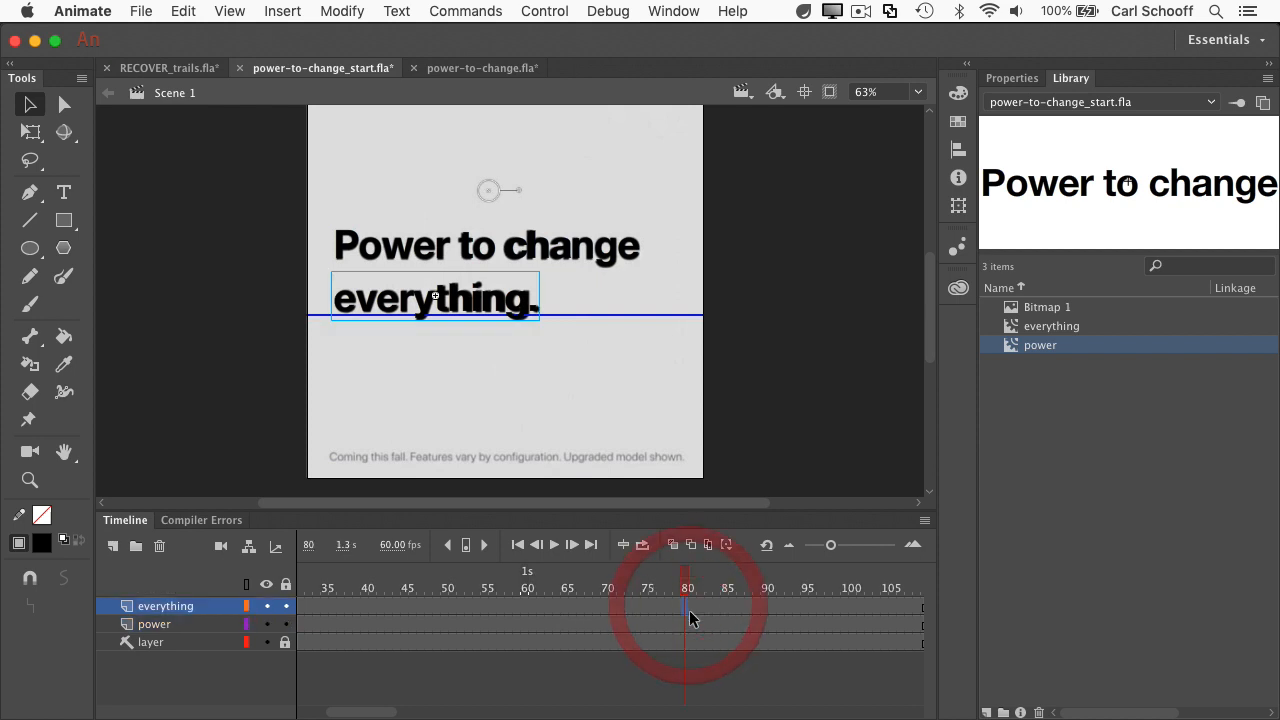
{"action": "key", "text": "F6"}
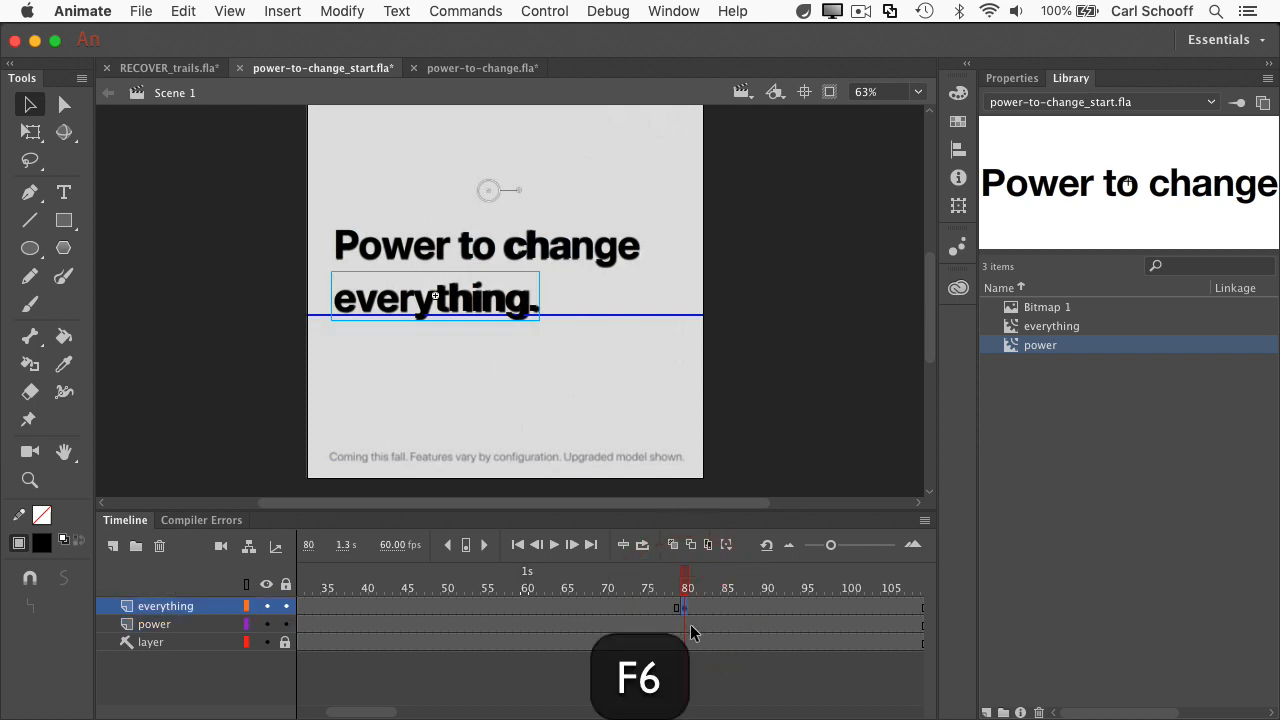
{"action": "left_click", "coordinate": [687, 625]}
{"action": "key", "text": "F6"}
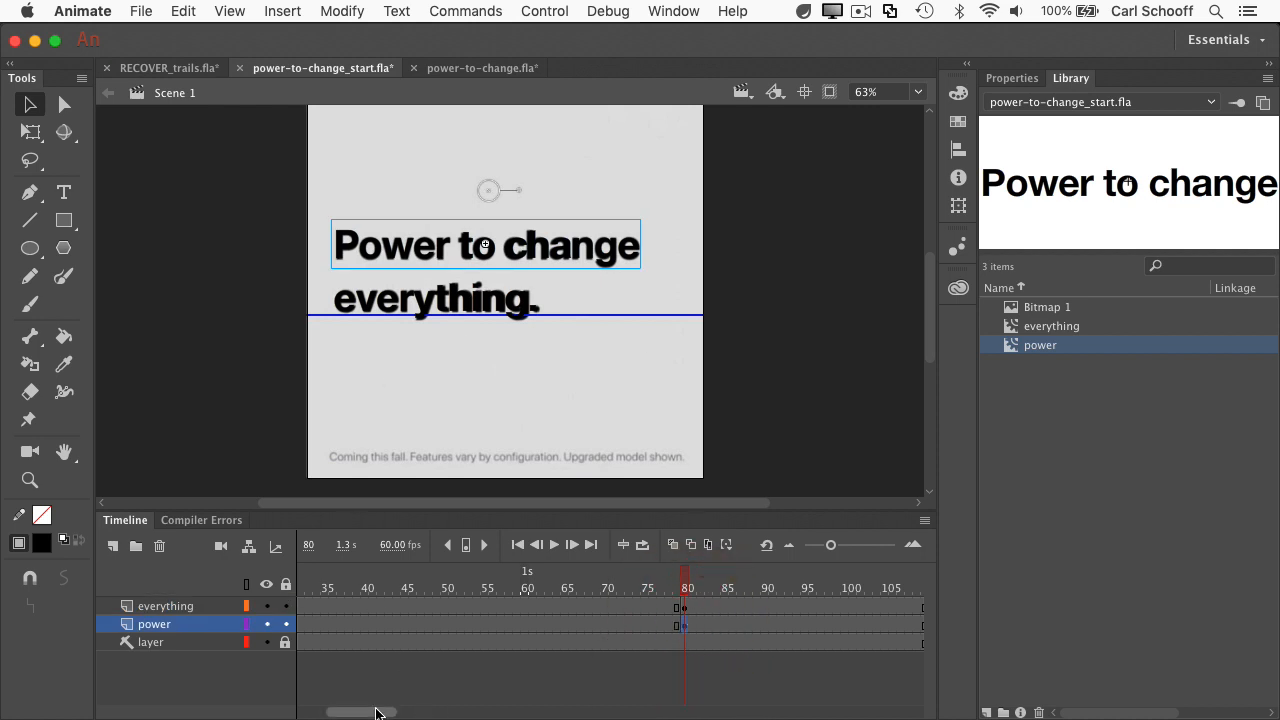
Step: At frame 1, move both text lines straight down together by about half a line height
{"action": "left_click_drag", "start_coordinate": [683, 586], "coordinate": [198, 586]}
{"action": "left_click", "coordinate": [200, 583]}
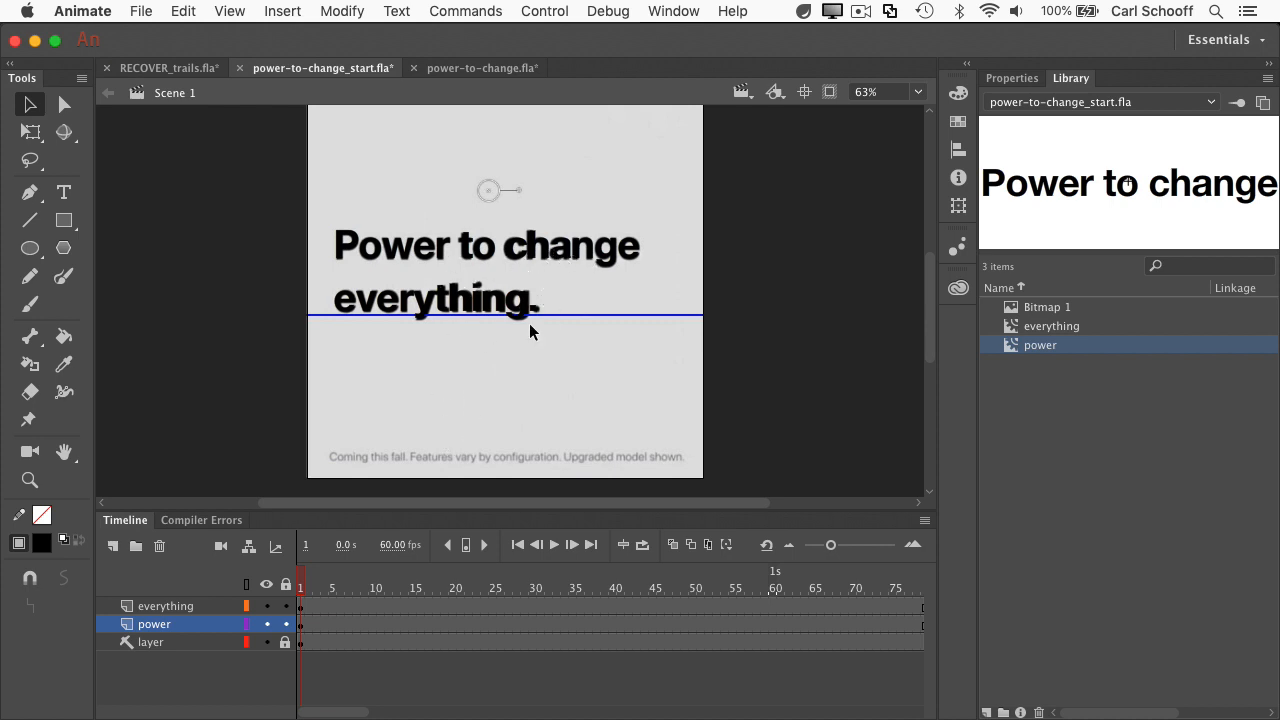
{"action": "left_click_drag", "start_coordinate": [246, 207], "coordinate": [536, 300]}
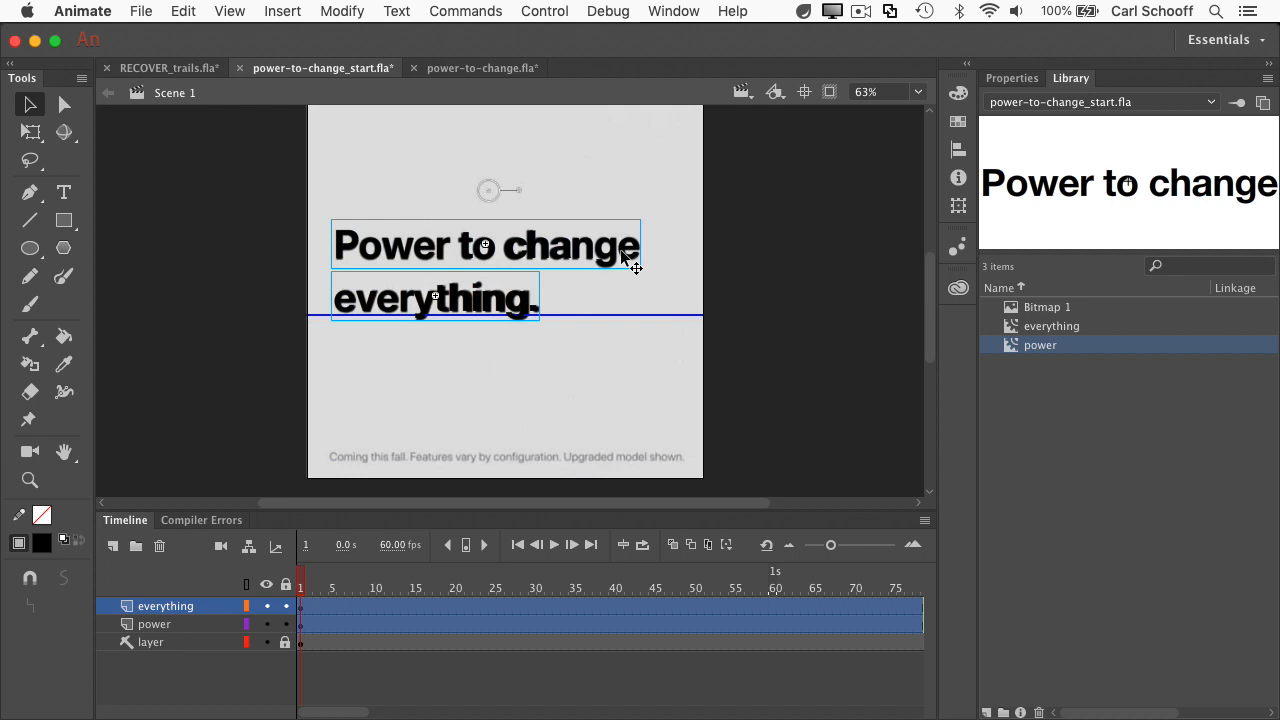
{"action": "key", "text": "Down"}
{"action": "key", "text": "shift+Down"}
{"action": "key", "text": "shift+Down"}
{"action": "key", "text": "shift+Down"}
{"action": "key", "text": "shift+Down"}
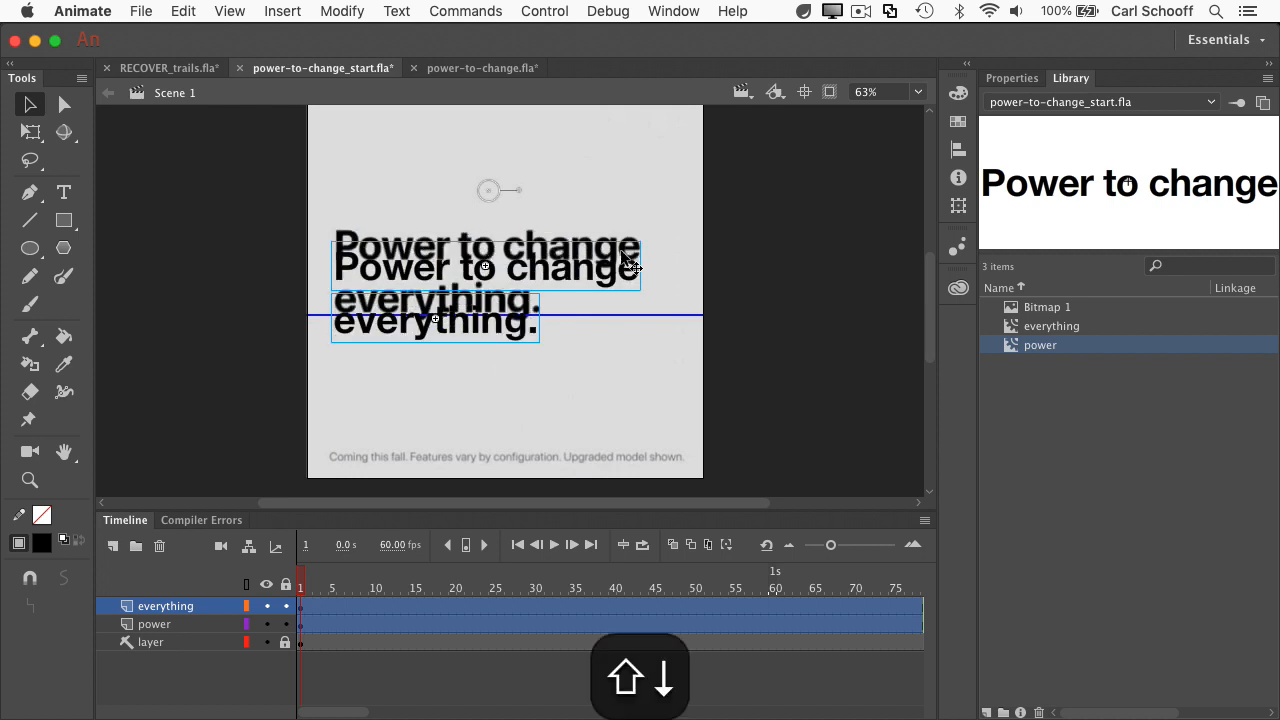
{"action": "key", "text": "Up"}
{"action": "key", "text": "Up"}
{"action": "key", "text": "Up"}
{"action": "key", "text": "Up"}
{"action": "key", "text": "Up"}
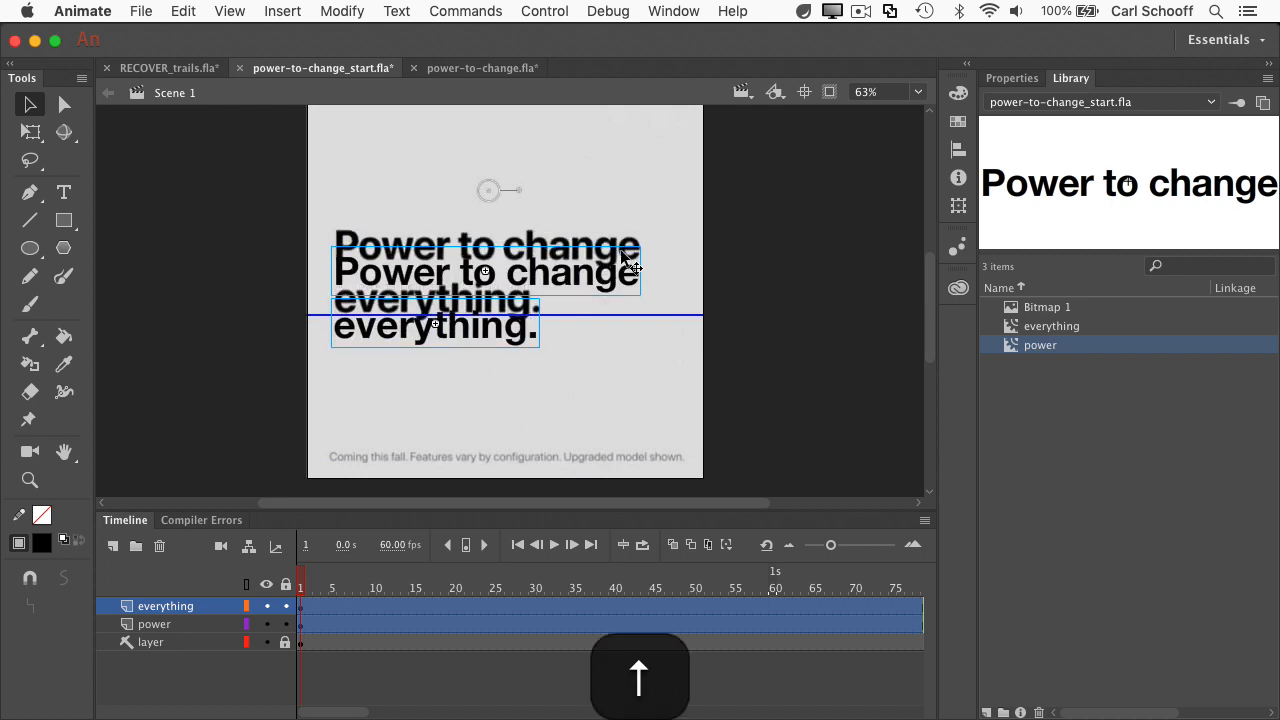
{"action": "key", "text": "Up"}
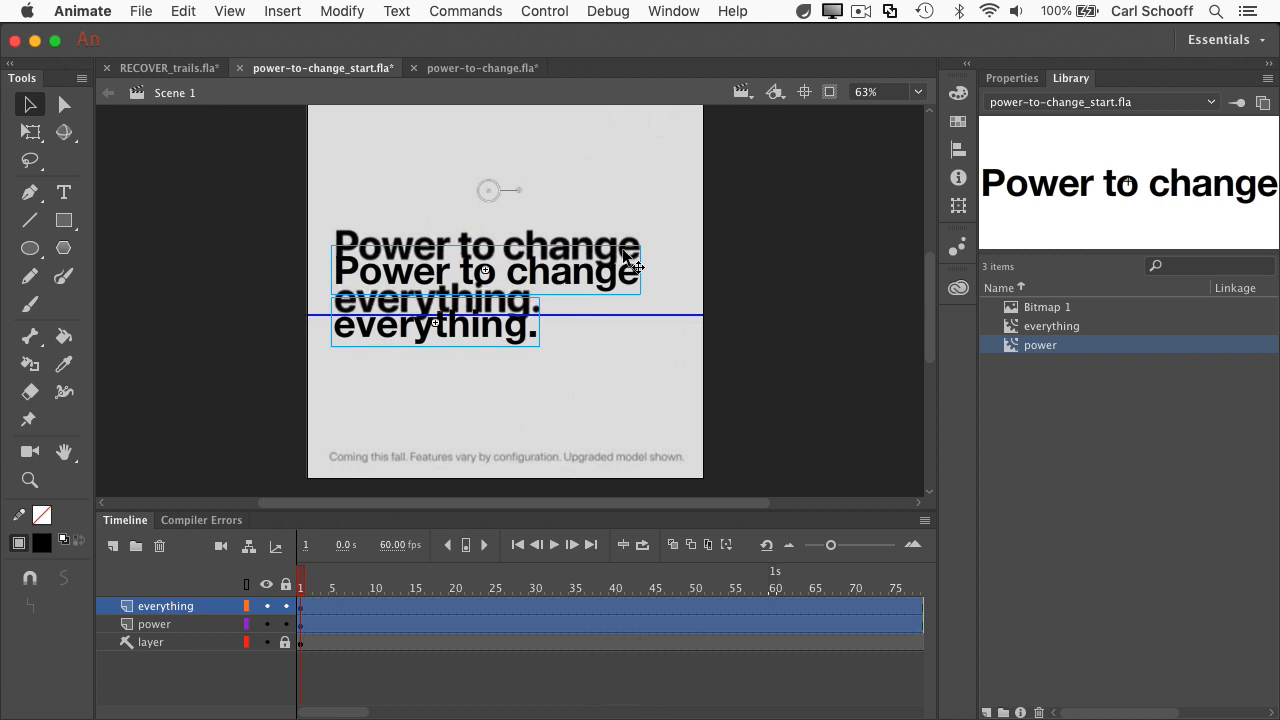
Step: Hide the reference layer and move only the "Power to change" text down a further 30 px at frame 1
{"action": "left_click", "coordinate": [783, 295]}
{"action": "left_click", "coordinate": [587, 257]}
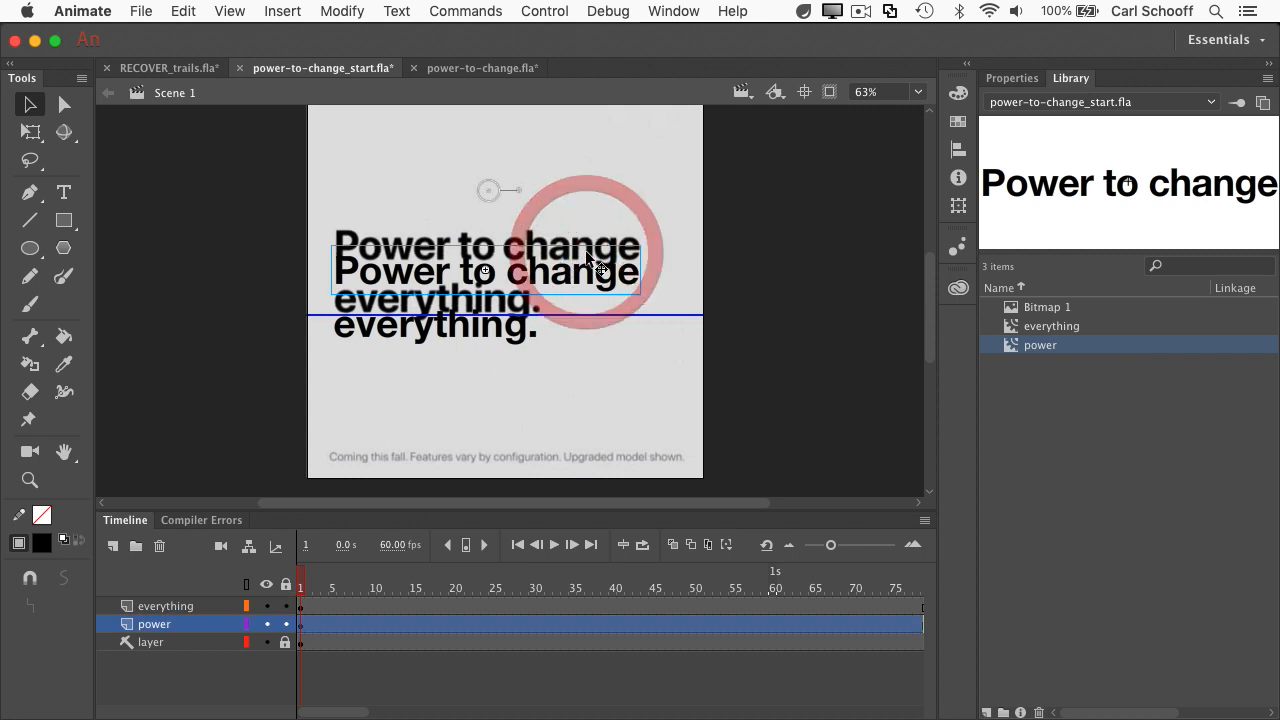
{"action": "left_click", "coordinate": [266, 642]}
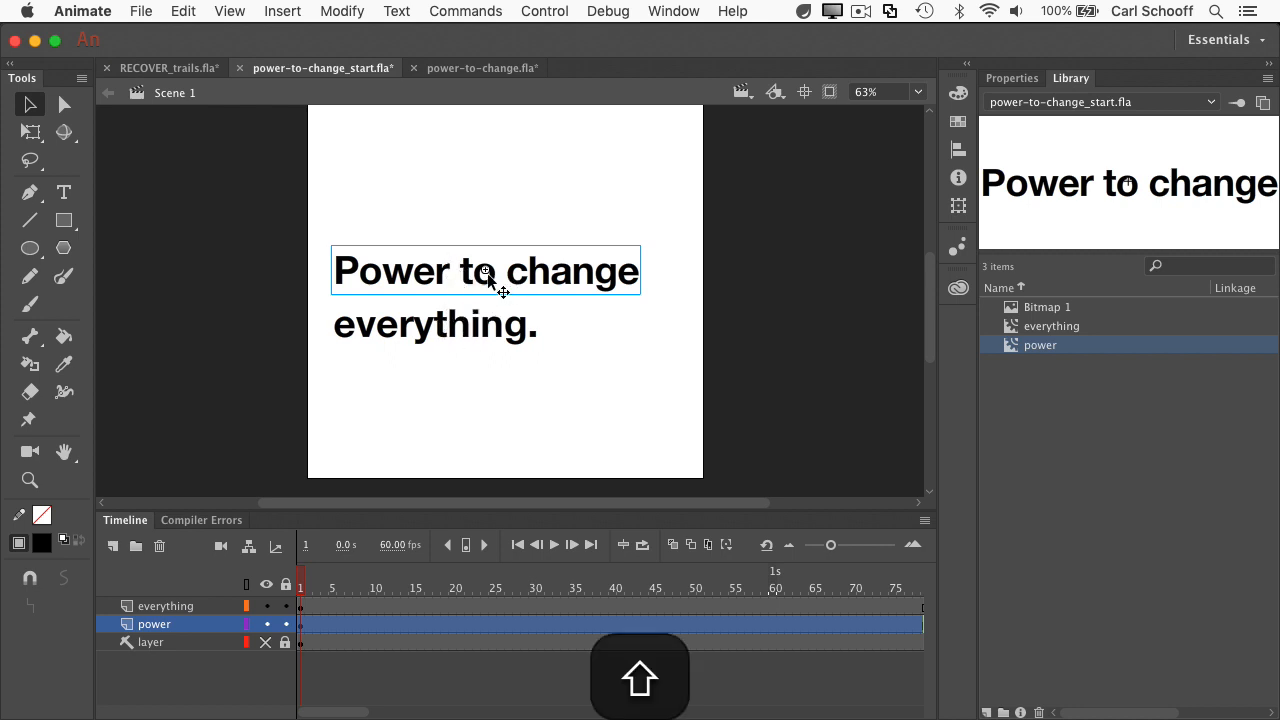
{"action": "key", "text": "shift+Down"}
{"action": "key", "text": "shift+Down"}
{"action": "key", "text": "shift+Down"}
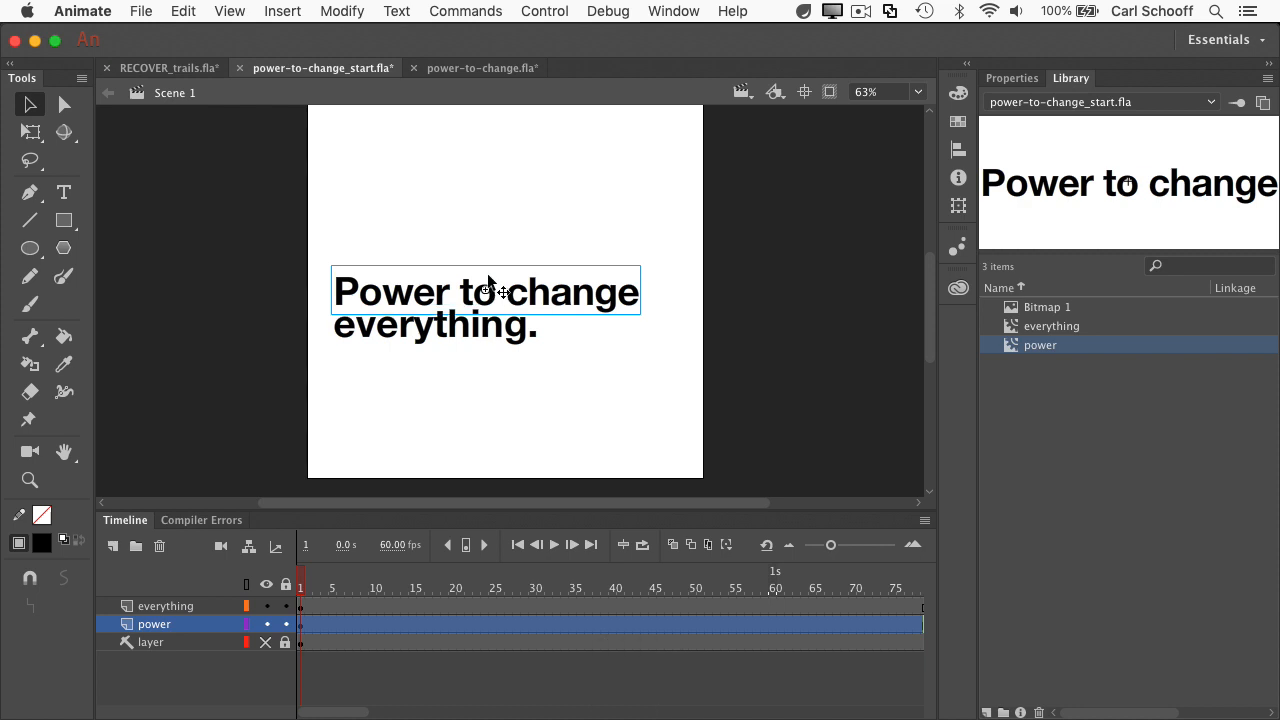
{"action": "left_click", "coordinate": [770, 311]}
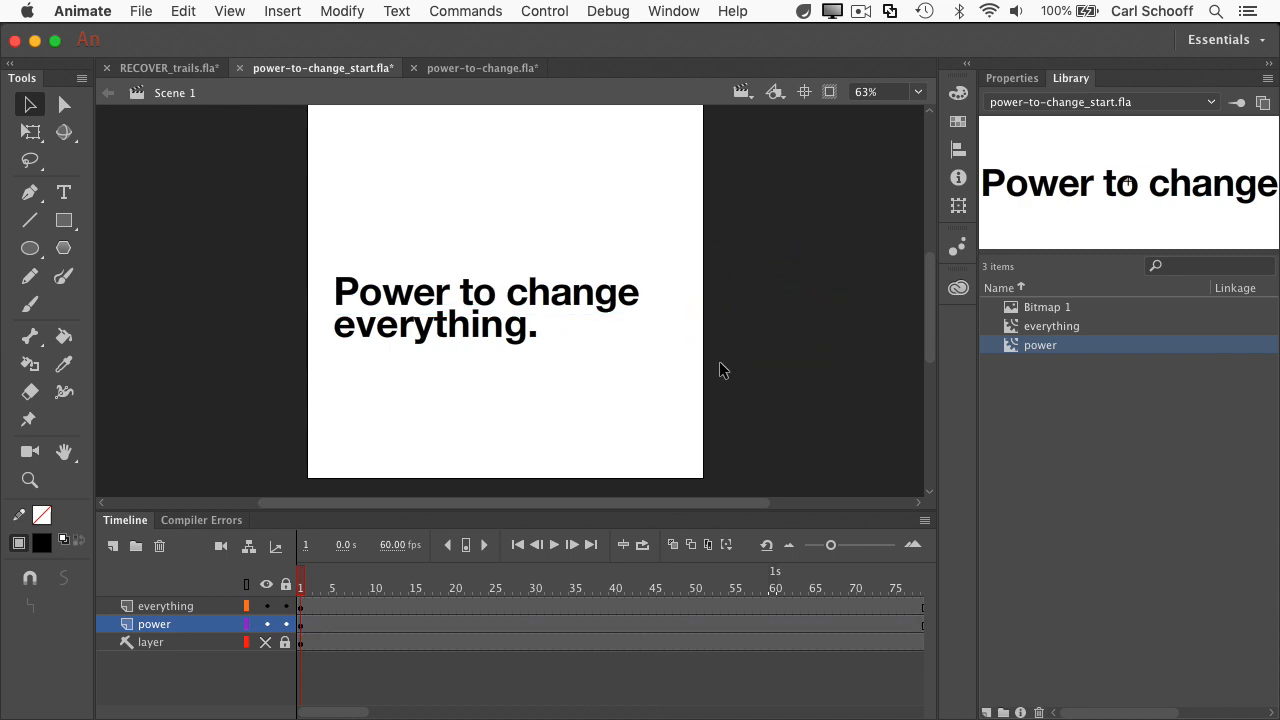
Step: Create classic tweens from frame 1 on the everything and power layers and play back the animation
{"action": "left_click", "coordinate": [301, 626]}
{"action": "right_click", "coordinate": [301, 625]}
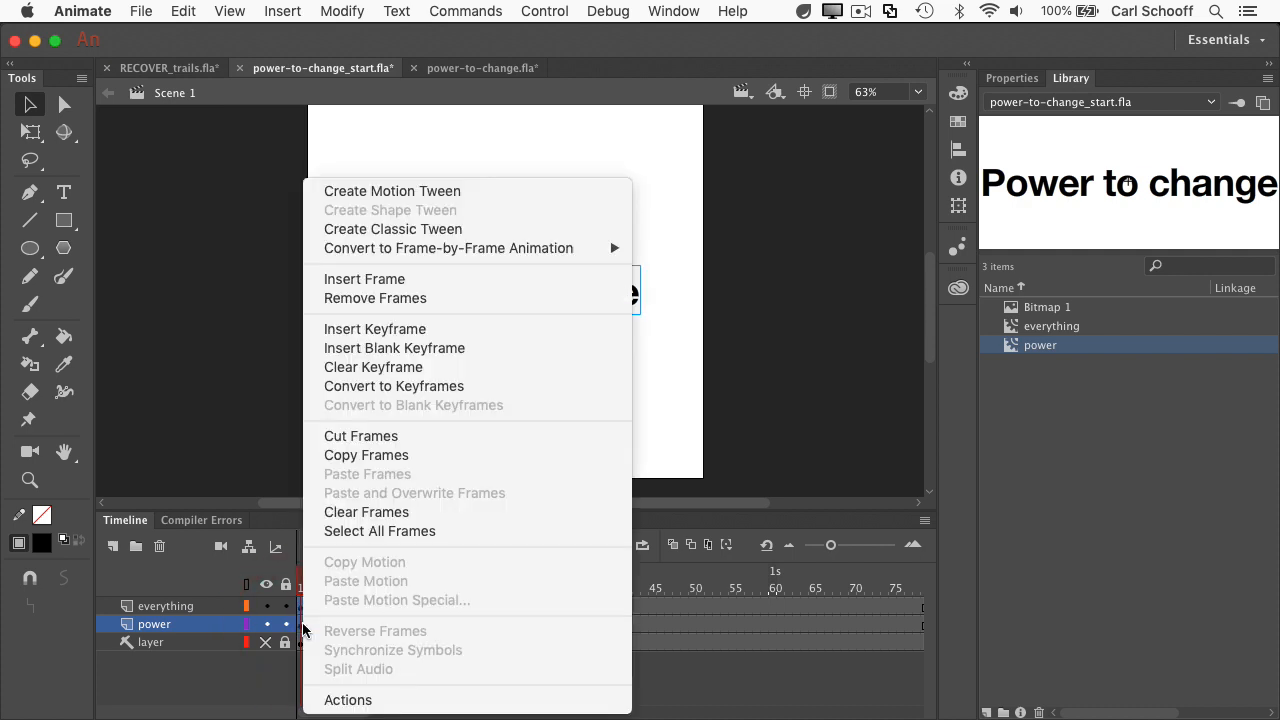
{"action": "left_click", "coordinate": [445, 229]}
{"action": "left_click", "coordinate": [744, 290]}
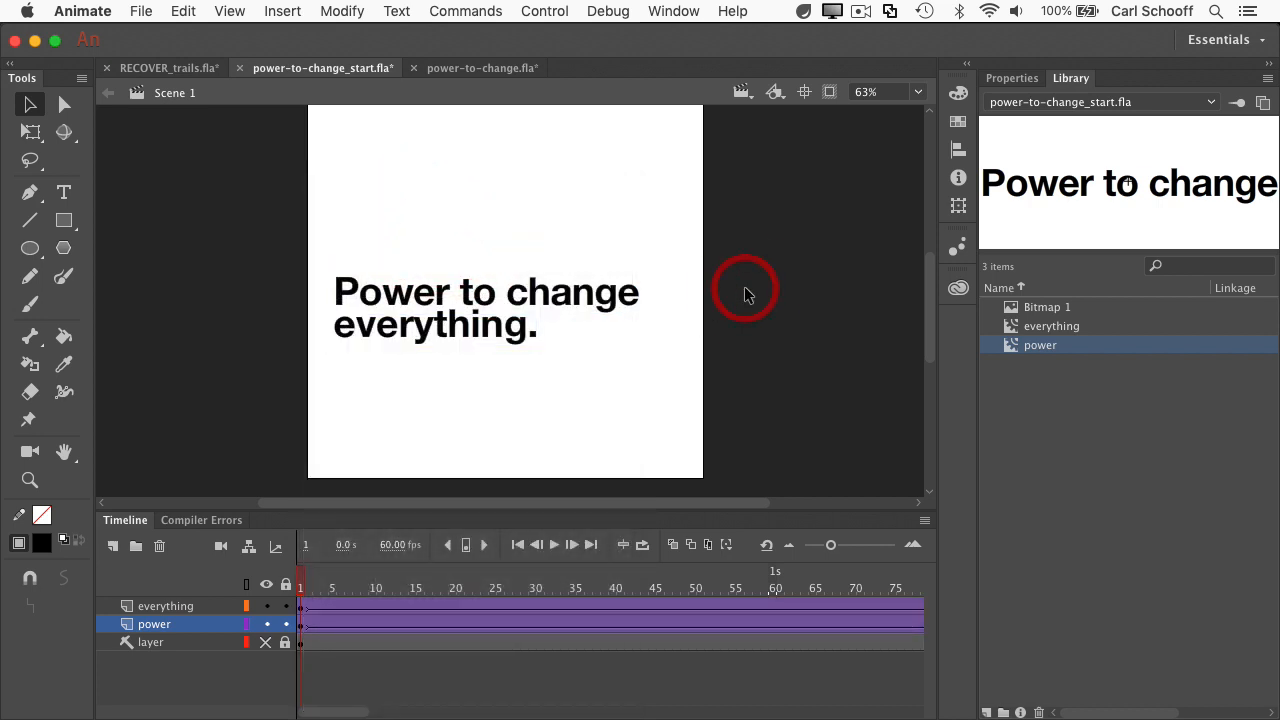
{"action": "key", "text": "Return"}
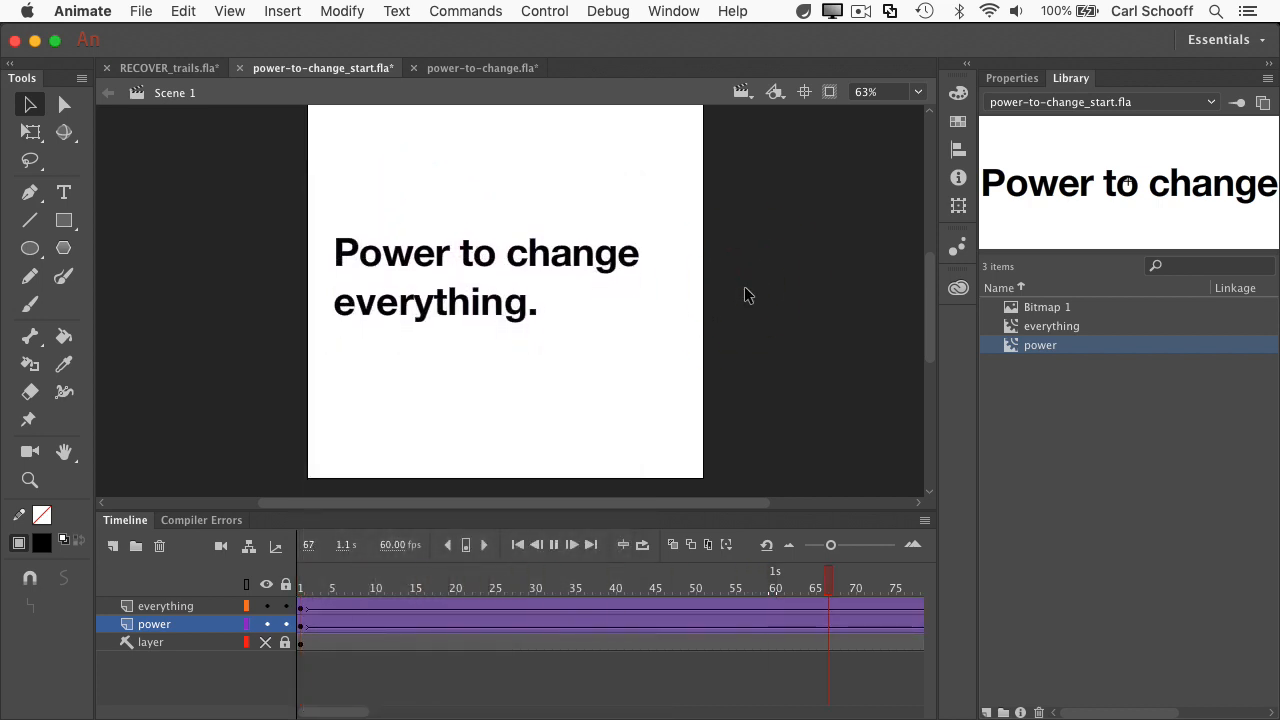
{"action": "key", "text": "Return"}
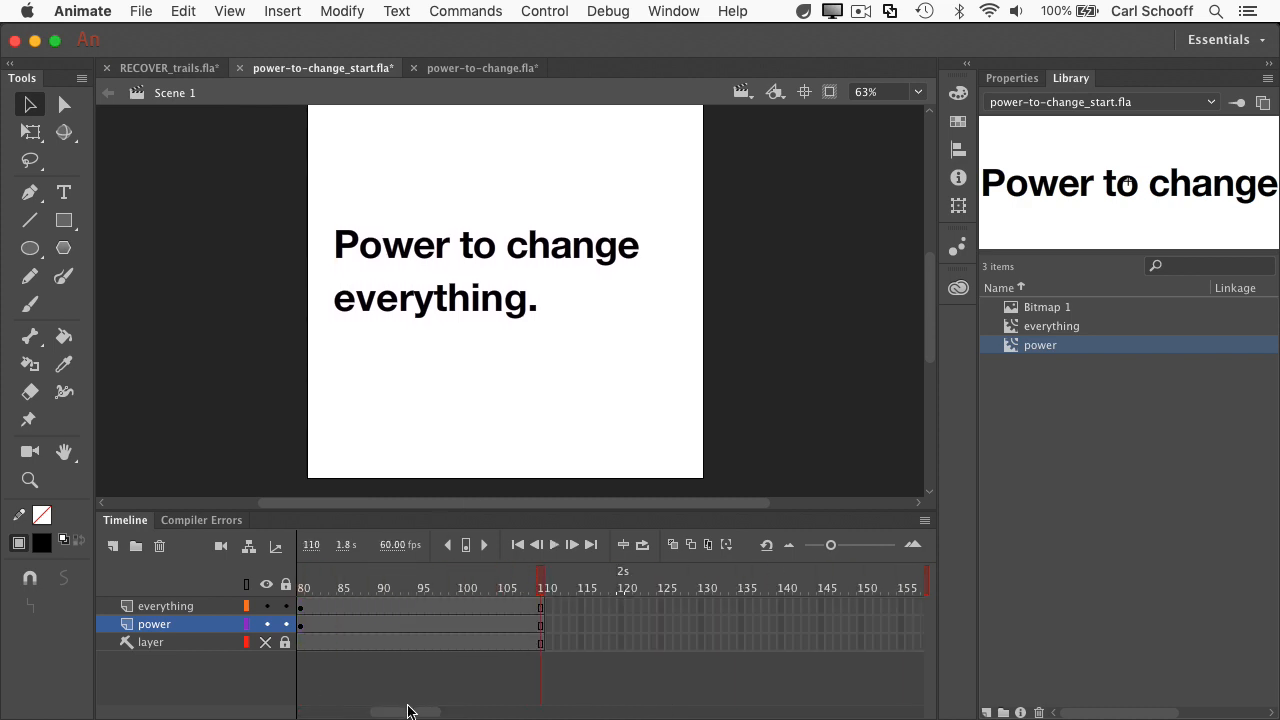
Step: Set the classic ease to 100 on both tweens at frame 1 and test the movie
{"action": "left_click_drag", "start_coordinate": [409, 712], "coordinate": [329, 690]}
{"action": "left_click", "coordinate": [301, 606]}
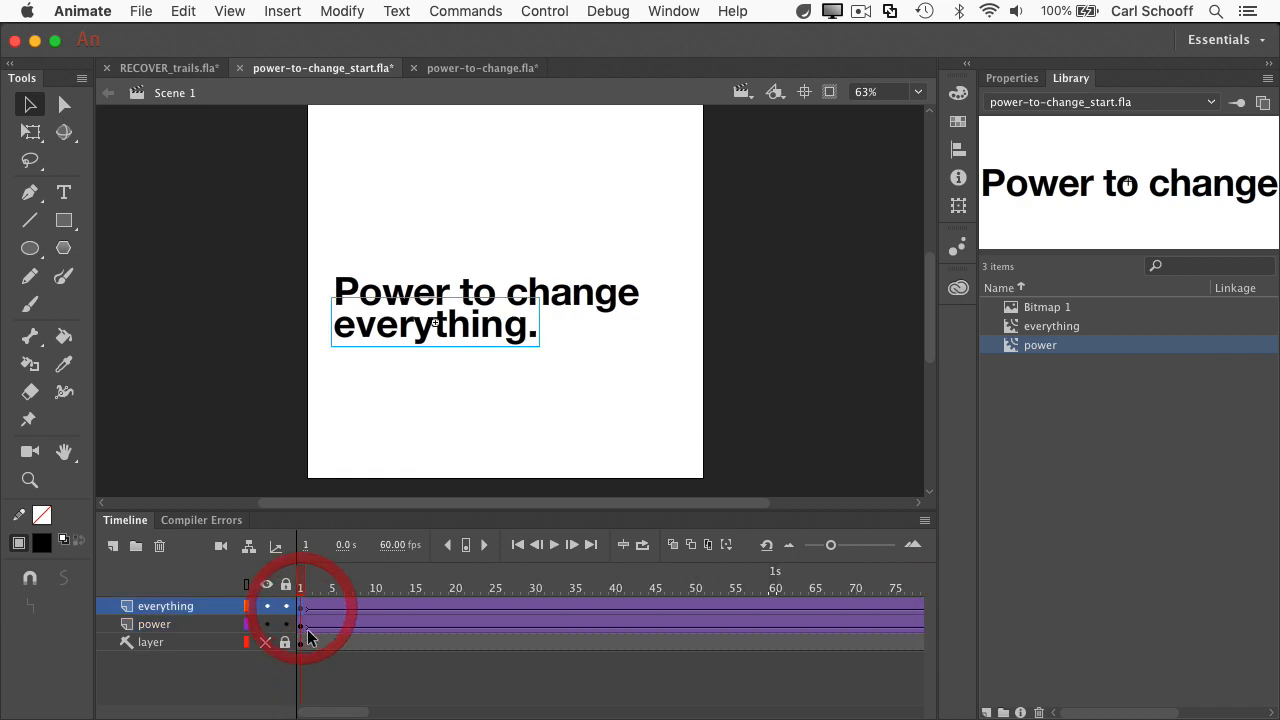
{"action": "left_click", "coordinate": [301, 624], "text": "shift"}
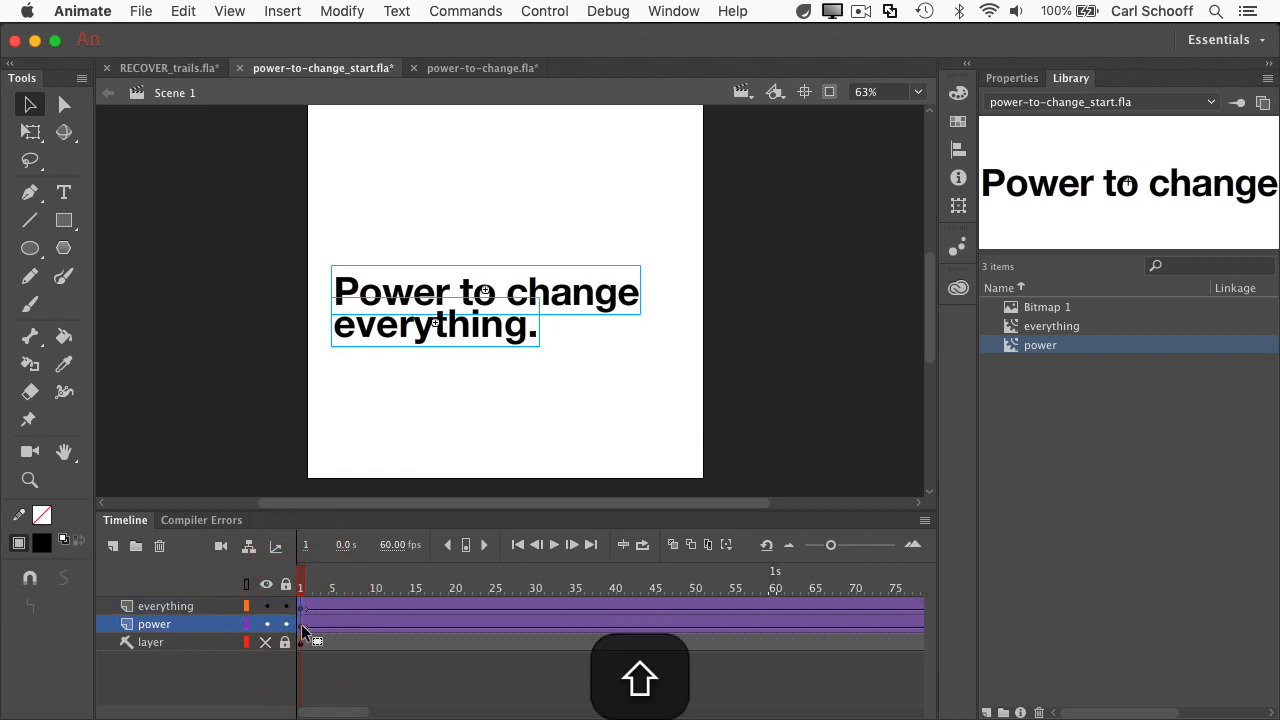
{"action": "left_click", "coordinate": [1012, 78]}
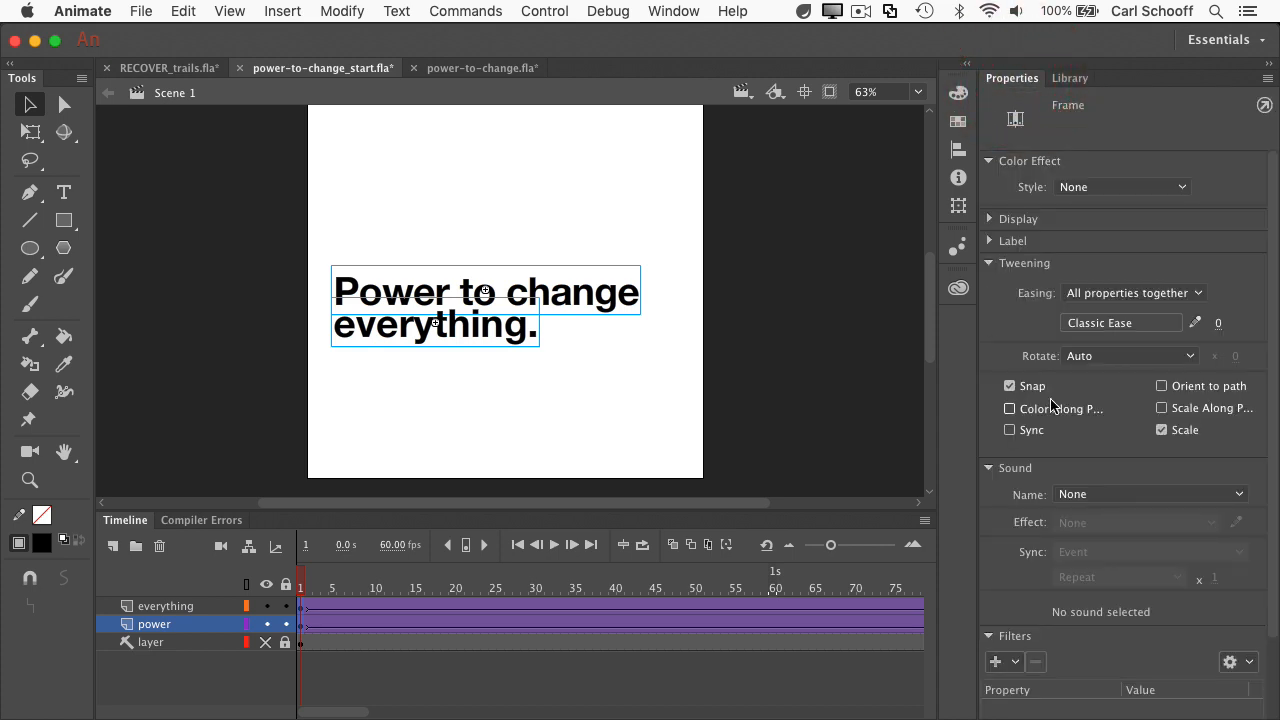
{"action": "left_click", "coordinate": [1220, 323]}
{"action": "type", "text": "100"}
{"action": "key", "text": "Return"}
{"action": "left_click", "coordinate": [810, 313]}
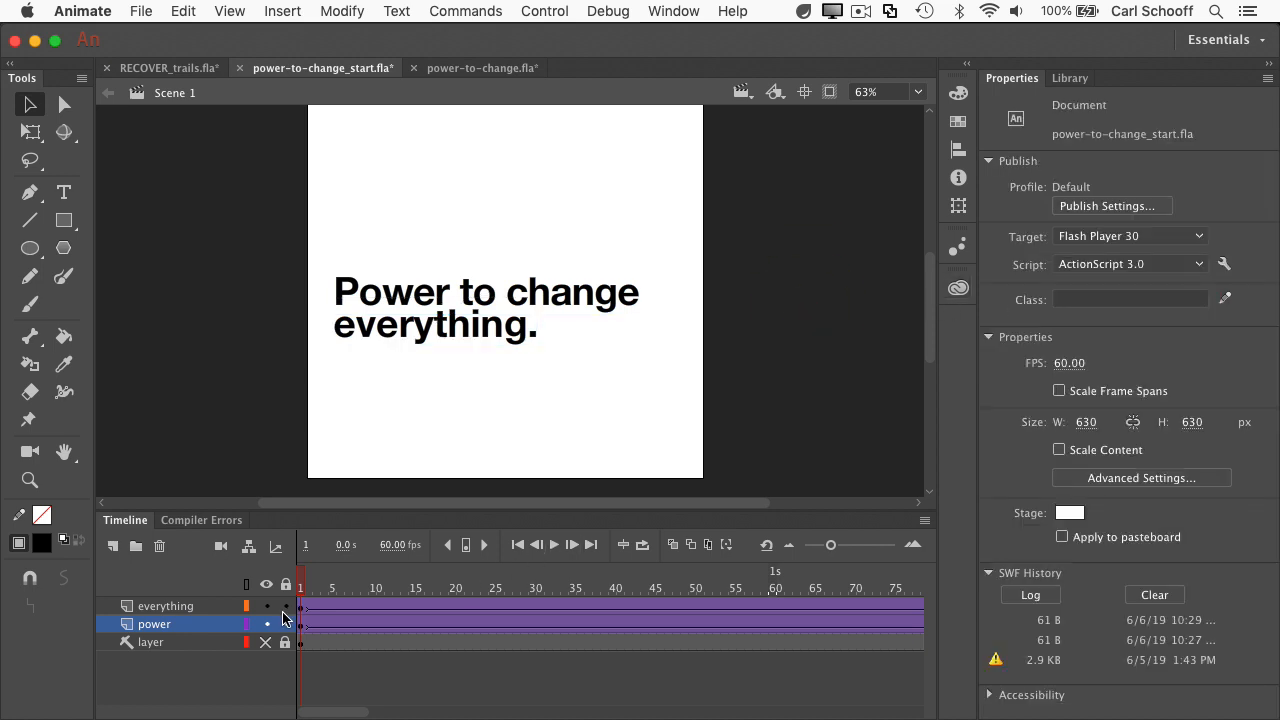
{"action": "key", "text": "super+Return"}
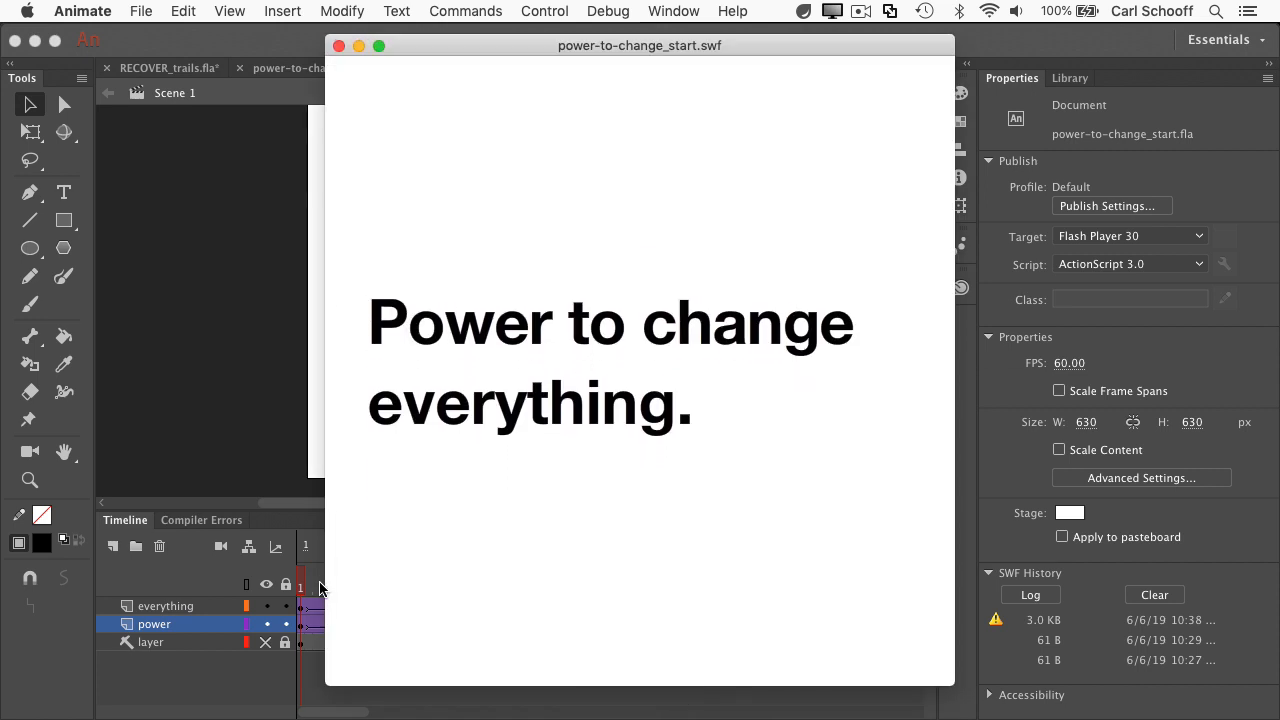
{"action": "left_click", "coordinate": [339, 46]}
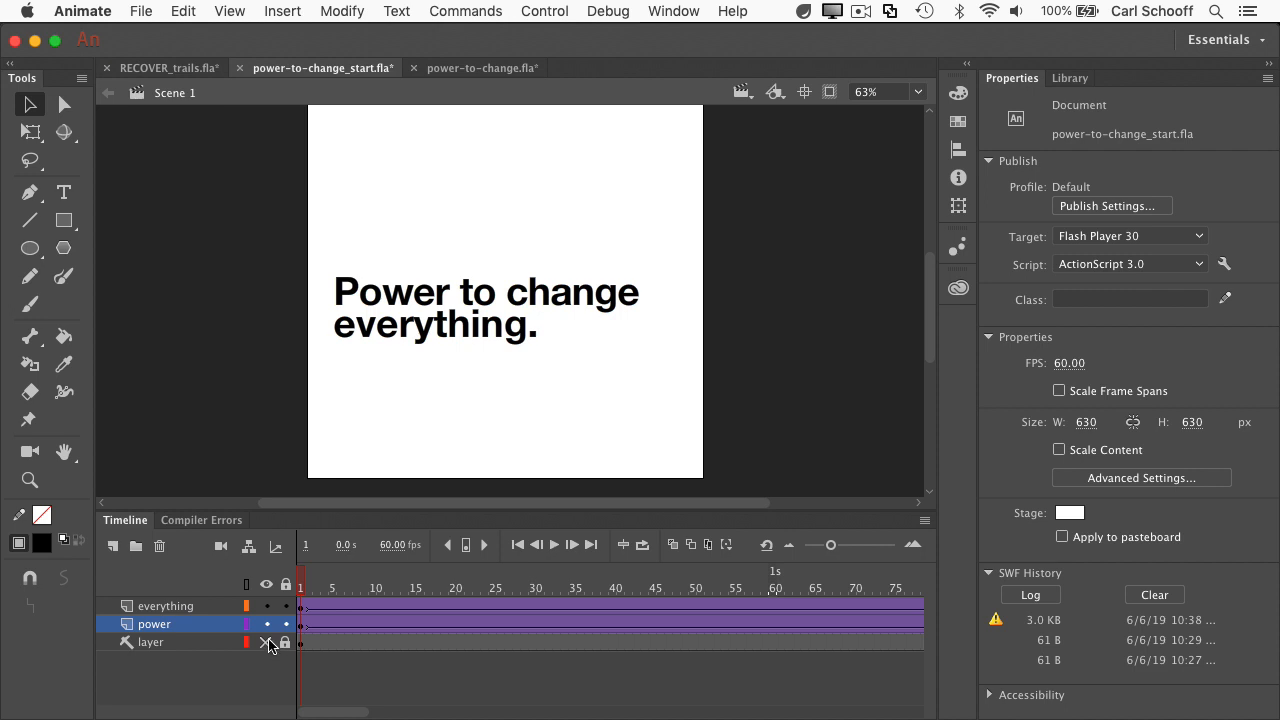
Step: Add a new layer above the everything layer and convert it to a mask
{"action": "left_click", "coordinate": [188, 606]}
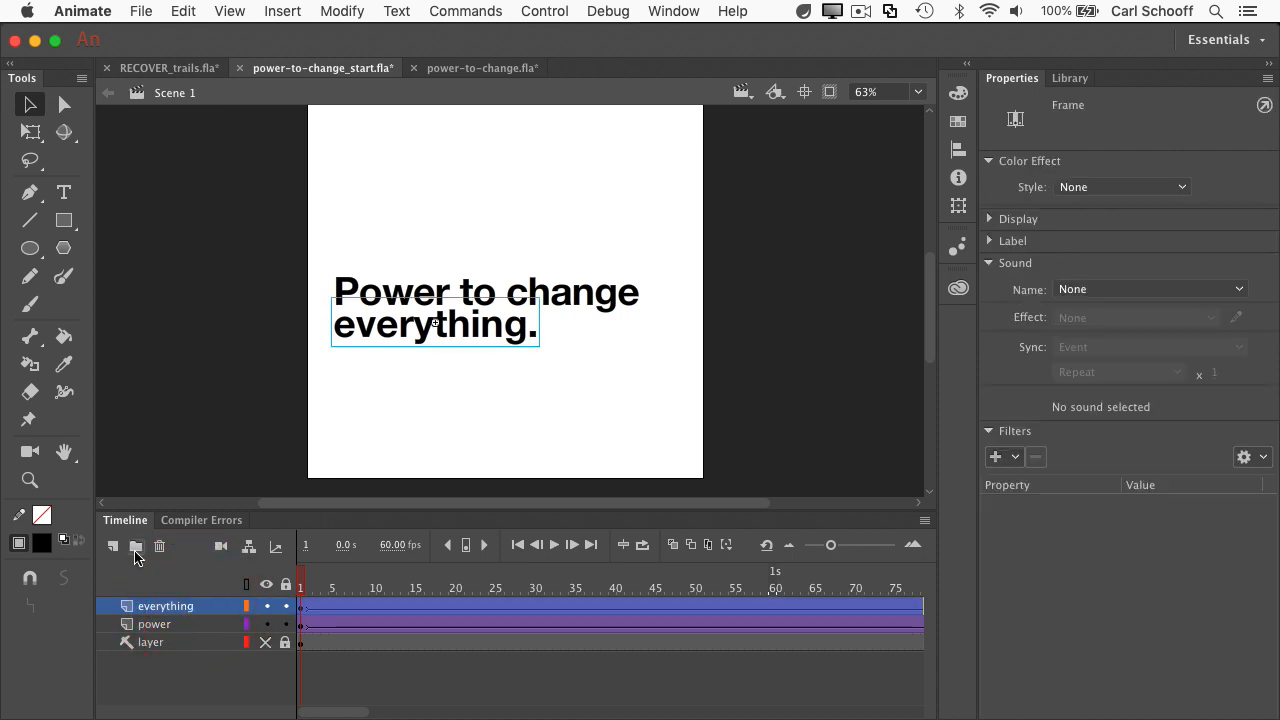
{"action": "left_click", "coordinate": [113, 547]}
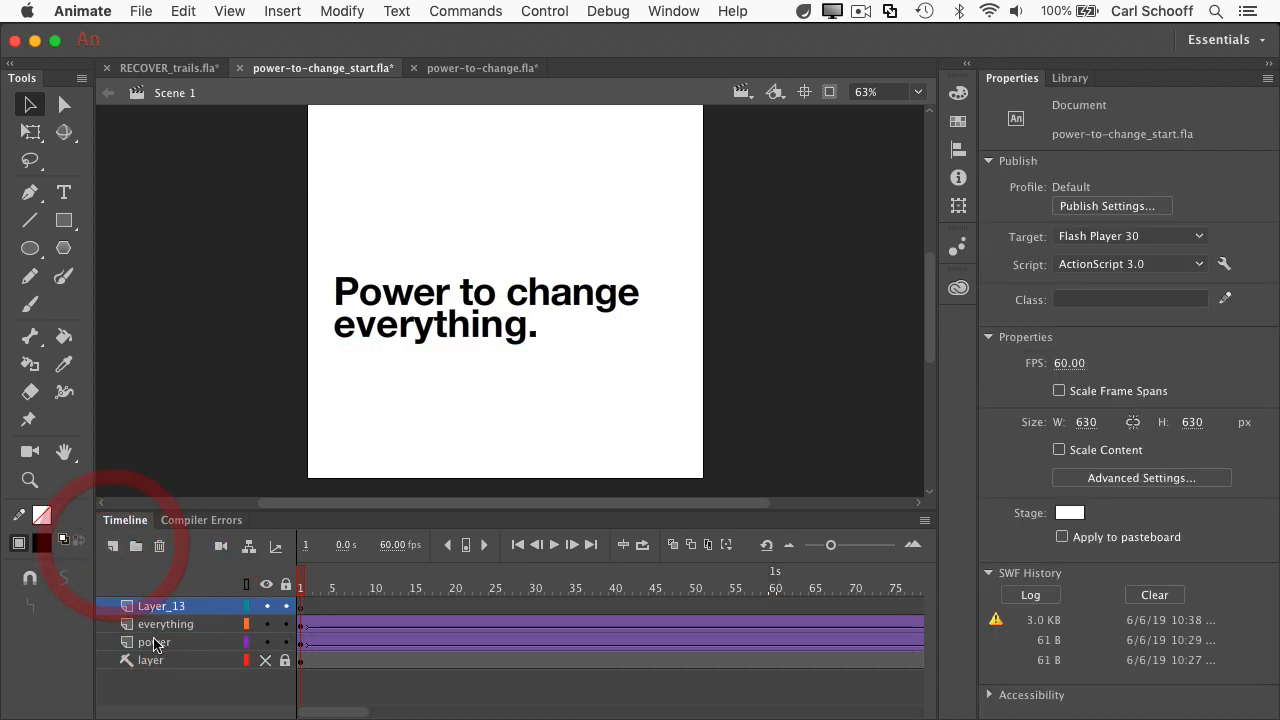
{"action": "right_click", "coordinate": [158, 606]}
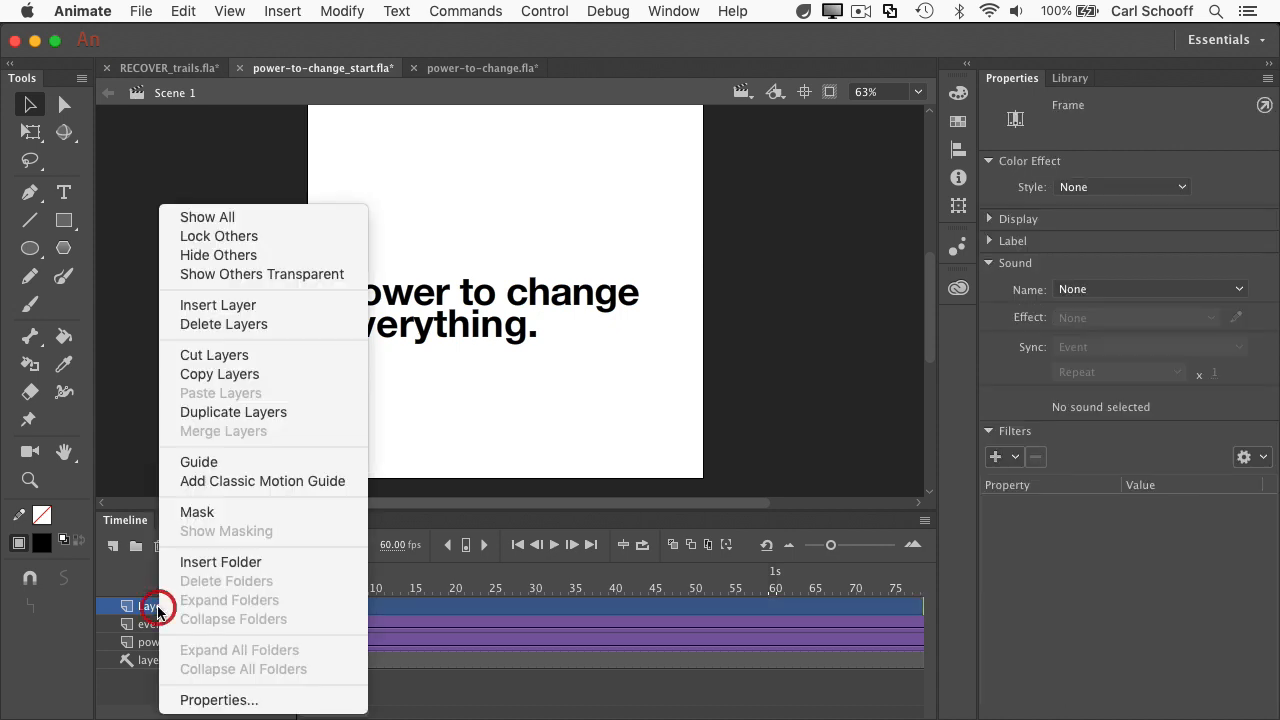
{"action": "left_click", "coordinate": [236, 512]}
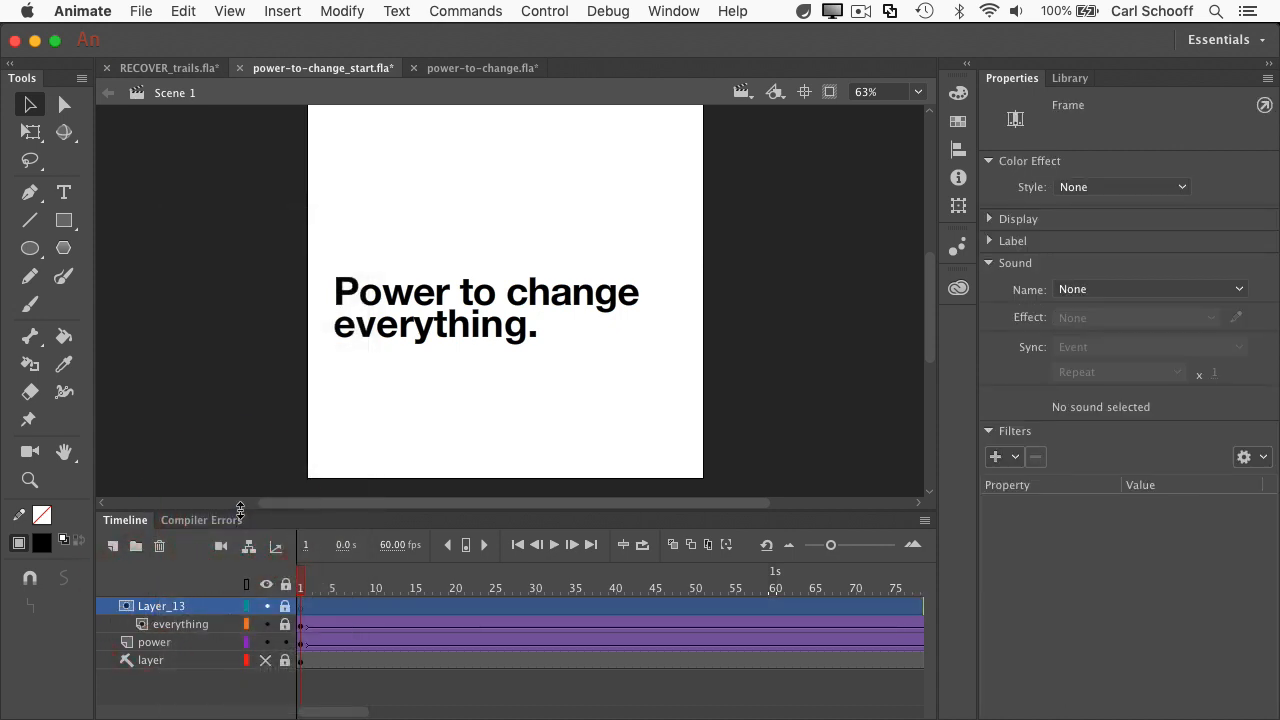
Step: Unlock the everything layer and rename the new mask layer mask, accepting the adjusted name
{"action": "left_click", "coordinate": [286, 625]}
{"action": "double_click", "coordinate": [178, 610]}
{"action": "type", "text": "mas"}
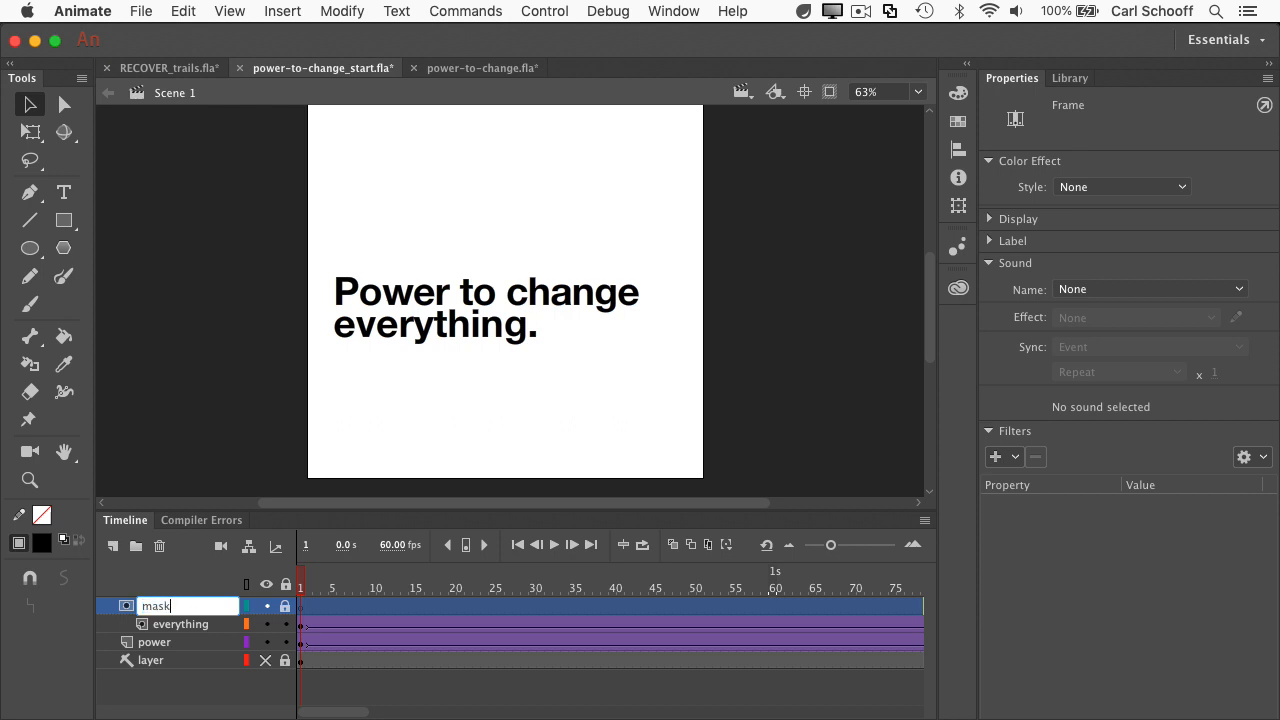
{"action": "type", "text": "k"}
{"action": "key", "text": "Return"}
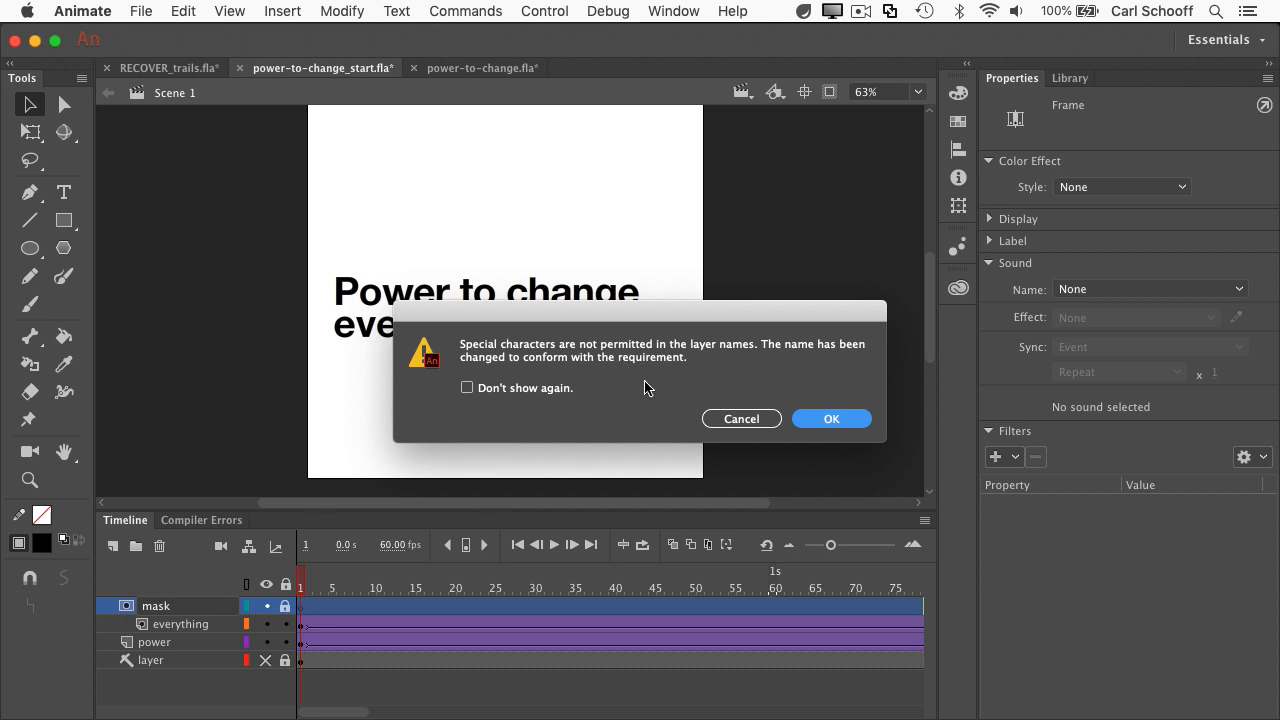
{"action": "left_click", "coordinate": [829, 420]}
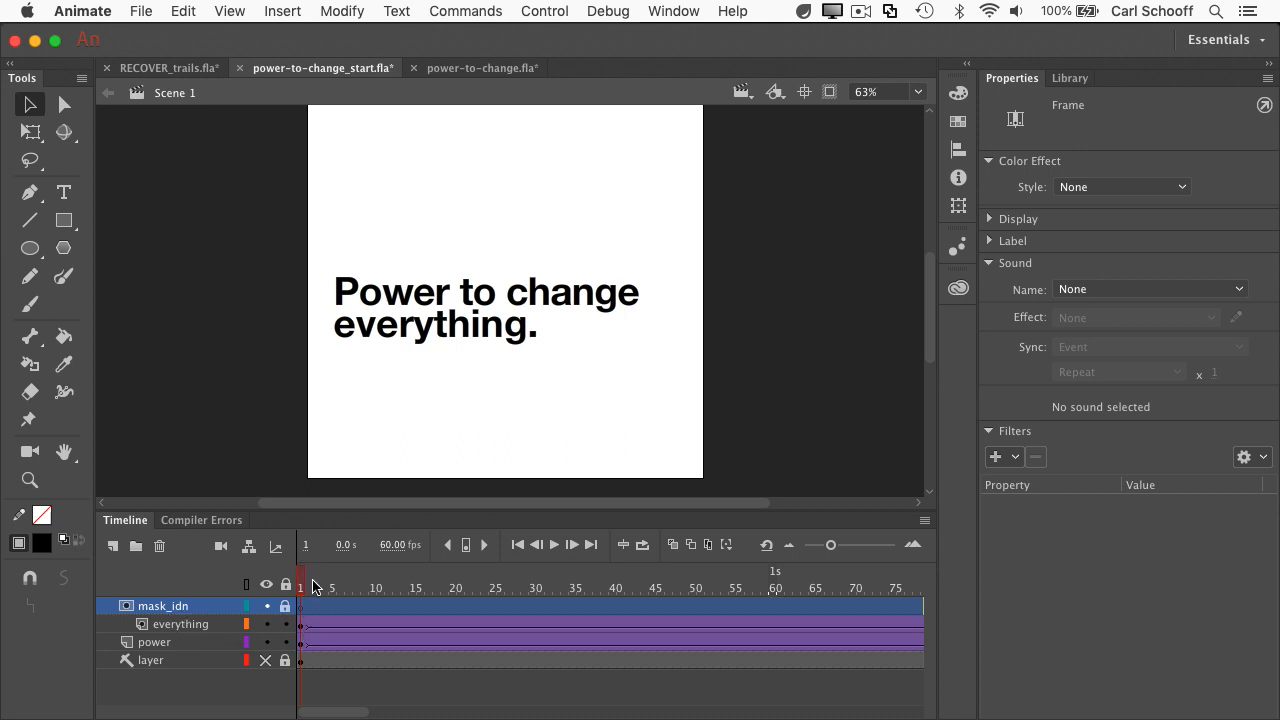
Step: Unlock the mask layer and draw a black rectangle without stroke, about 164 × 250 px, over the middle of the text
{"action": "left_click", "coordinate": [286, 607]}
{"action": "left_click", "coordinate": [63, 220]}
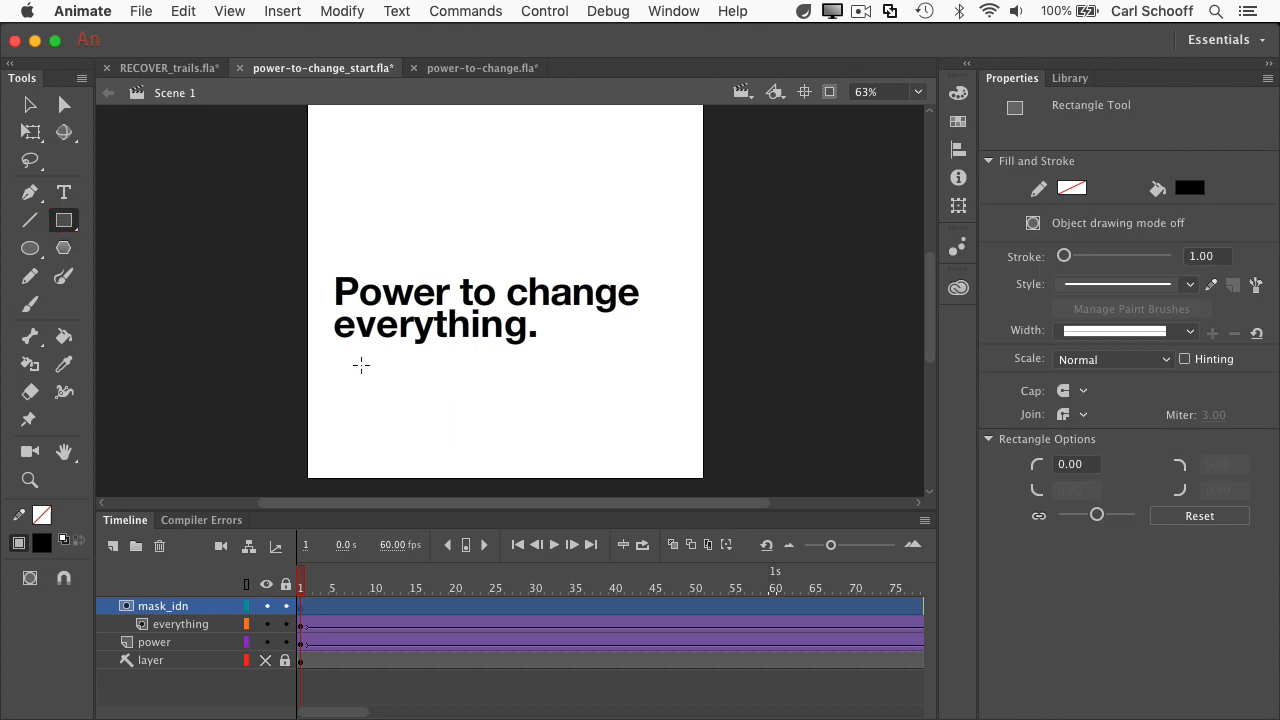
{"action": "left_click_drag", "start_coordinate": [432, 241], "coordinate": [535, 397]}
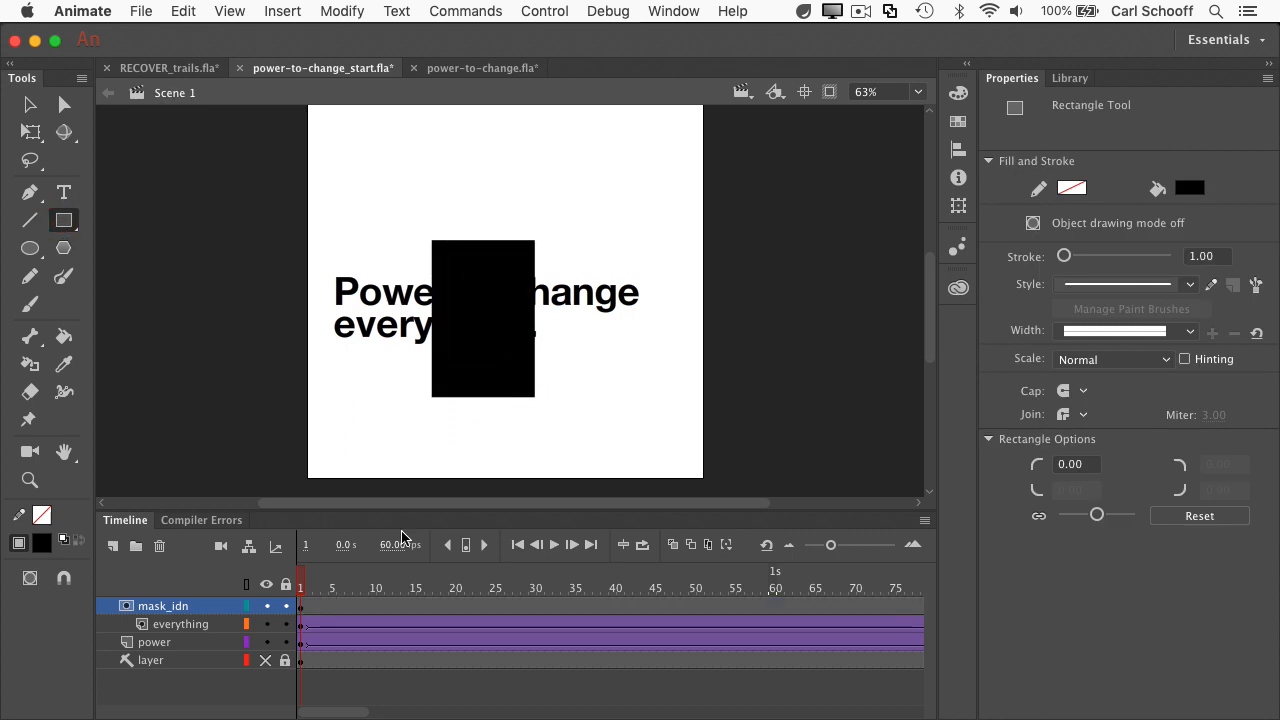
Step: Lock the layers to preview the masking, nest the power layer under the mask, and unlock the mask and both text layers
{"action": "left_click", "coordinate": [286, 606]}
{"action": "left_click", "coordinate": [286, 624]}
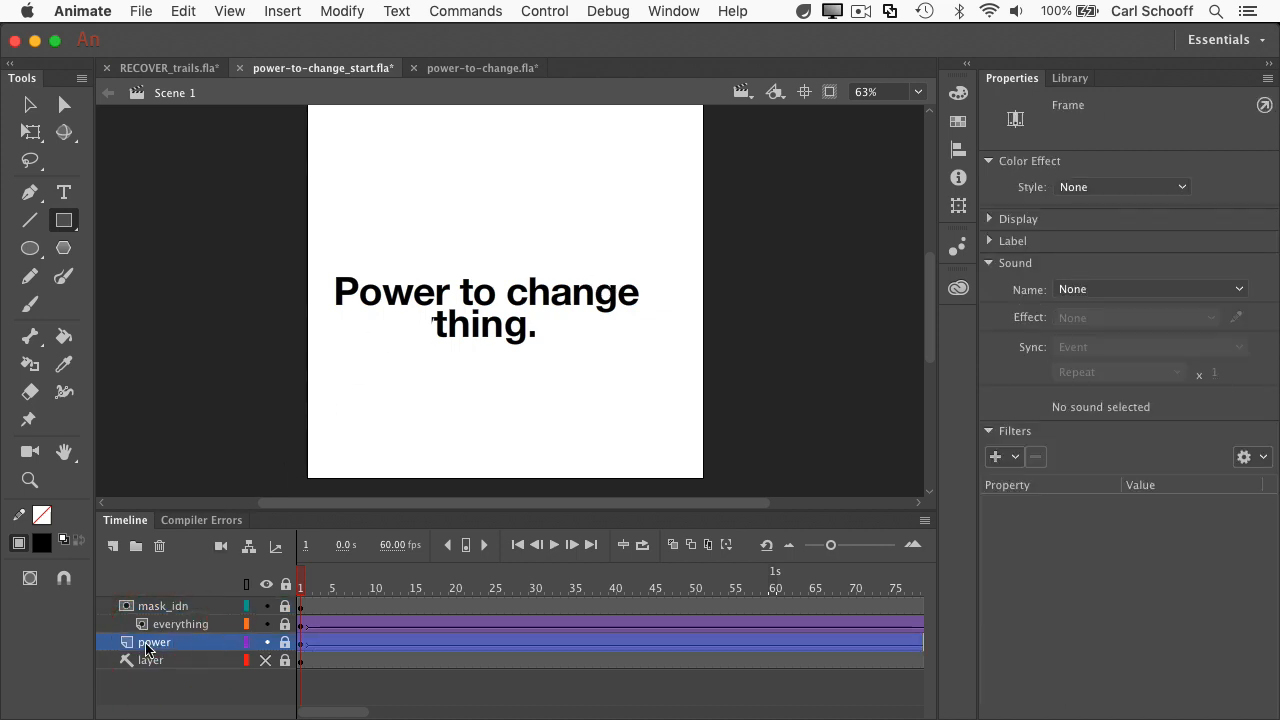
{"action": "left_click_drag", "start_coordinate": [127, 648], "coordinate": [141, 630]}
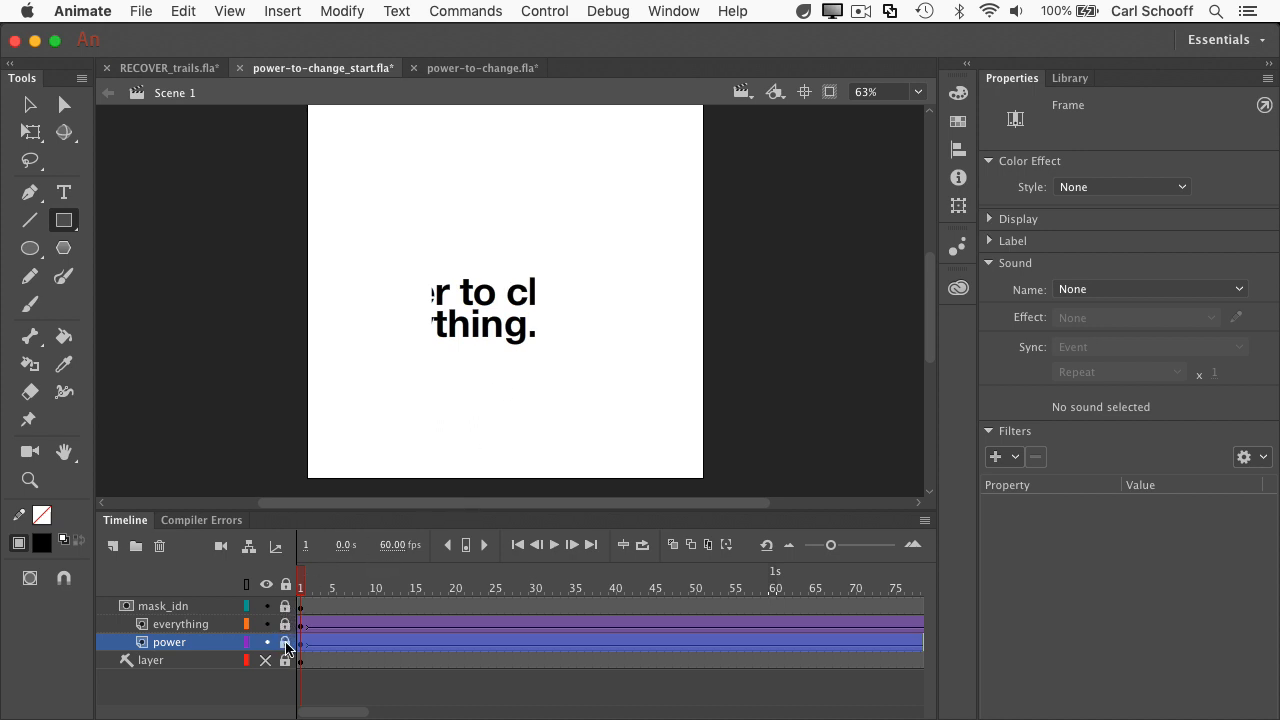
{"action": "left_click_drag", "start_coordinate": [286, 646], "coordinate": [286, 604]}
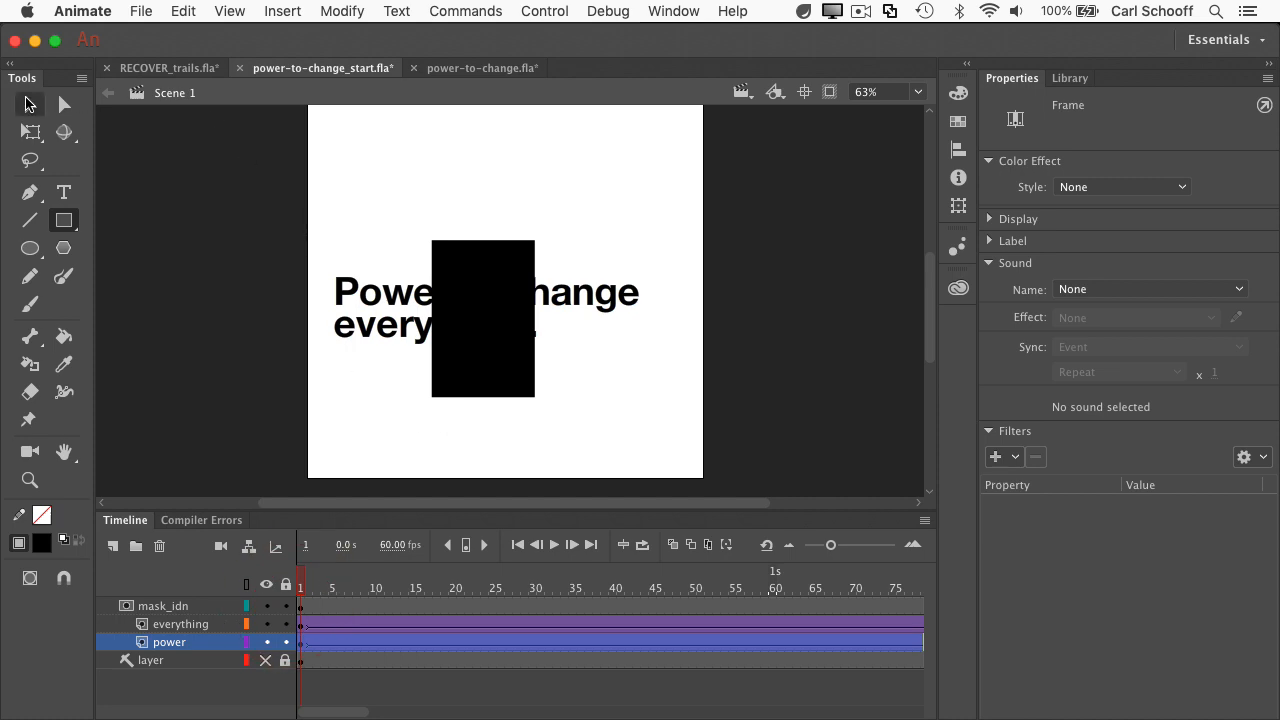
Step: Change the mask rectangle's fill color to green #66FF00
{"action": "left_click", "coordinate": [28, 104]}
{"action": "left_click", "coordinate": [468, 290]}
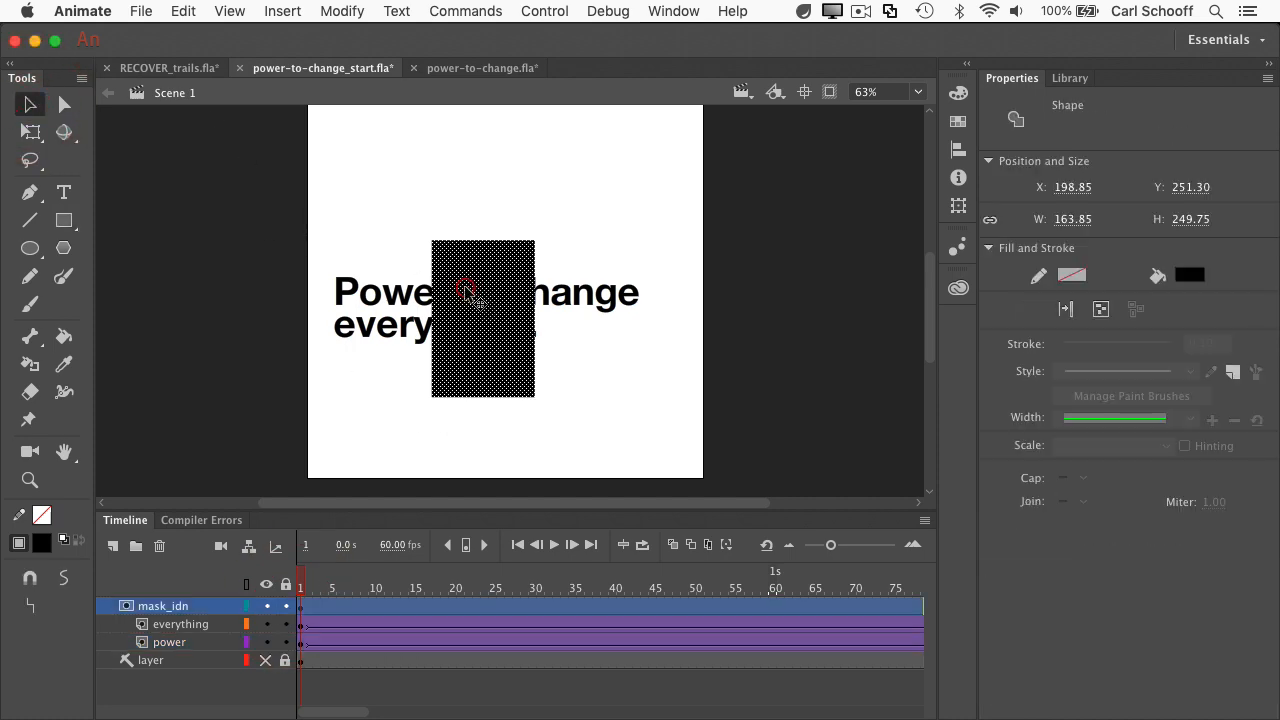
{"action": "left_click", "coordinate": [42, 546]}
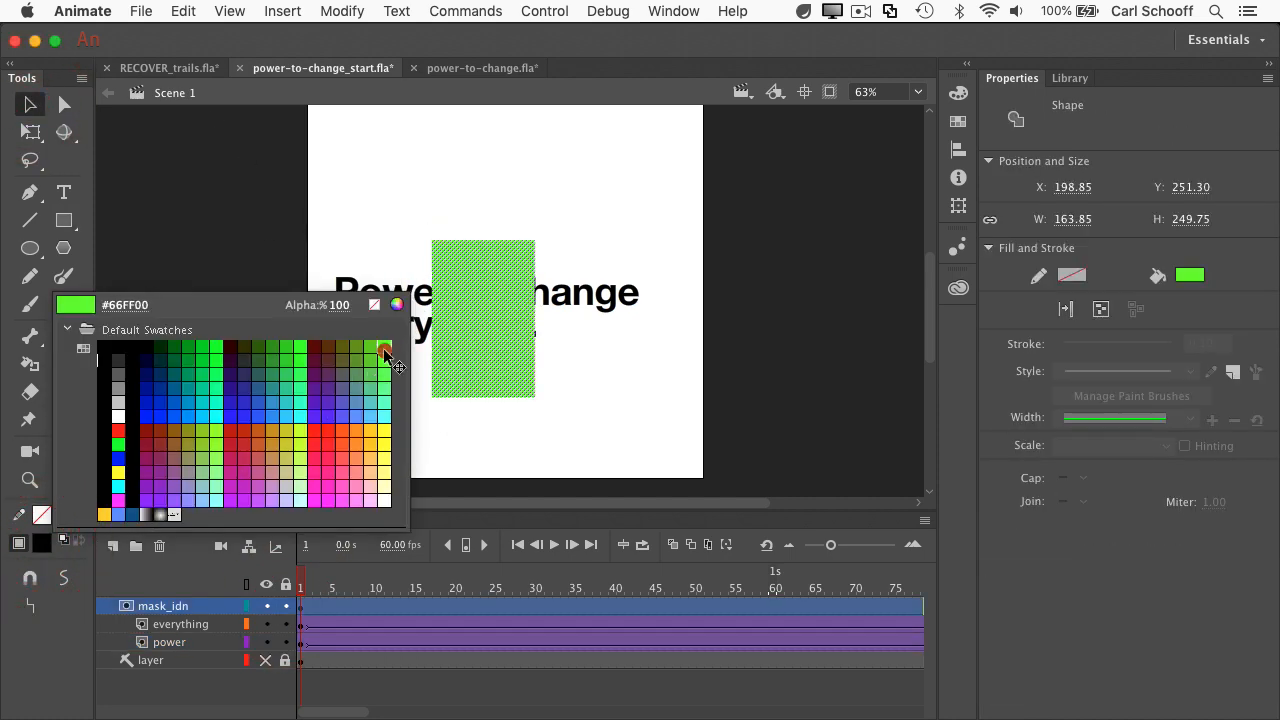
{"action": "left_click", "coordinate": [385, 355]}
Step: Move the mask rectangle to the text's left edge and reshape it into a thin strip about 554 × 11 px between the two lines
{"action": "left_click_drag", "start_coordinate": [508, 337], "coordinate": [389, 338]}
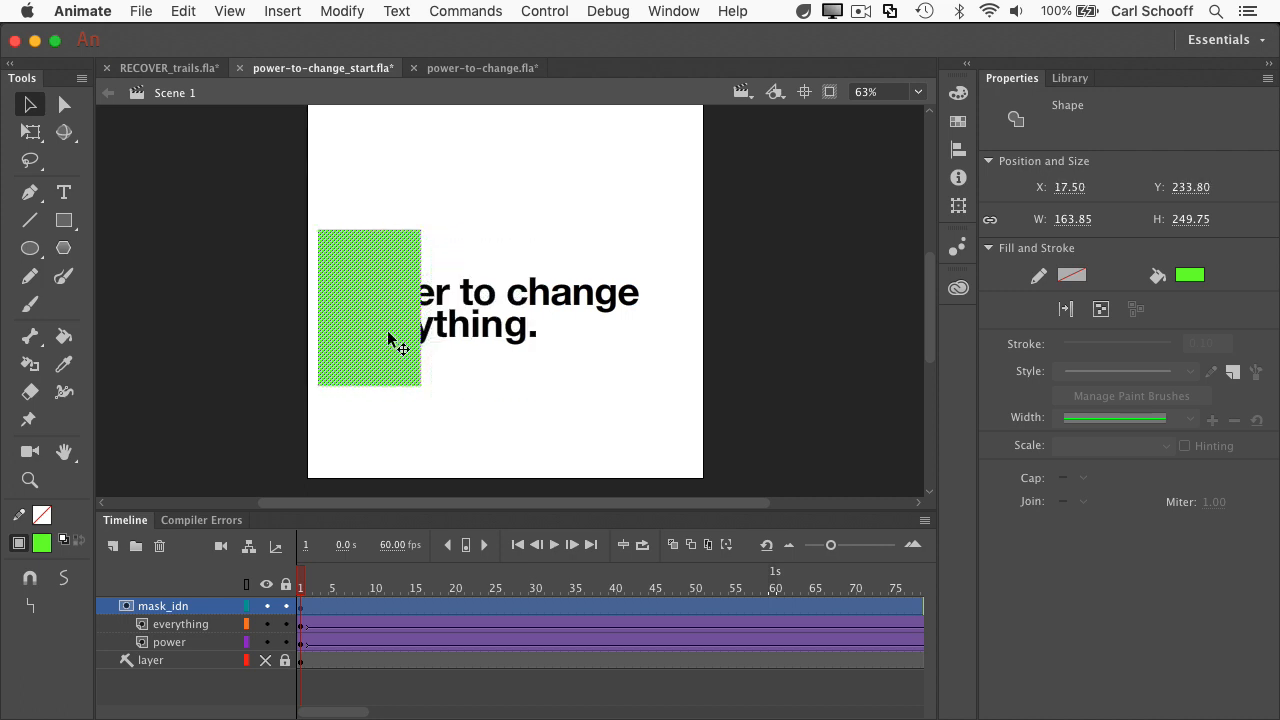
{"action": "key", "text": "q"}
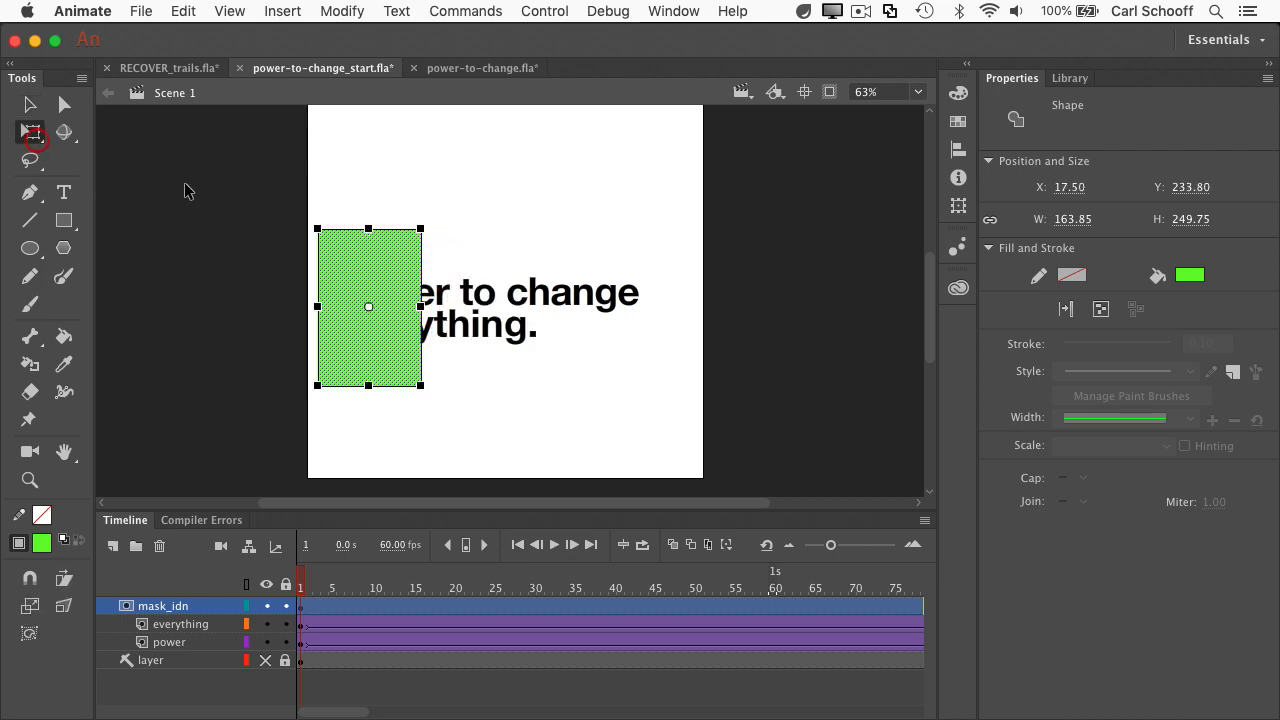
{"action": "left_click_drag", "start_coordinate": [422, 306], "coordinate": [666, 309]}
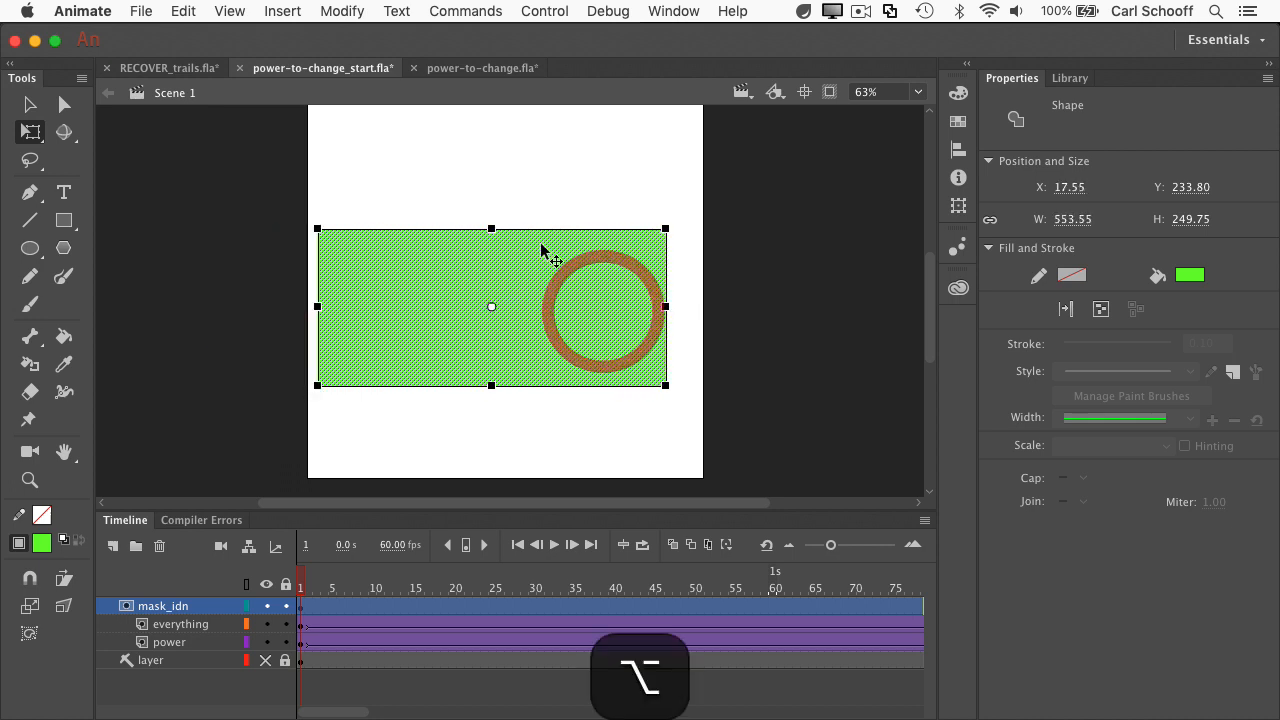
{"action": "left_click_drag", "start_coordinate": [491, 229], "coordinate": [486, 303]}
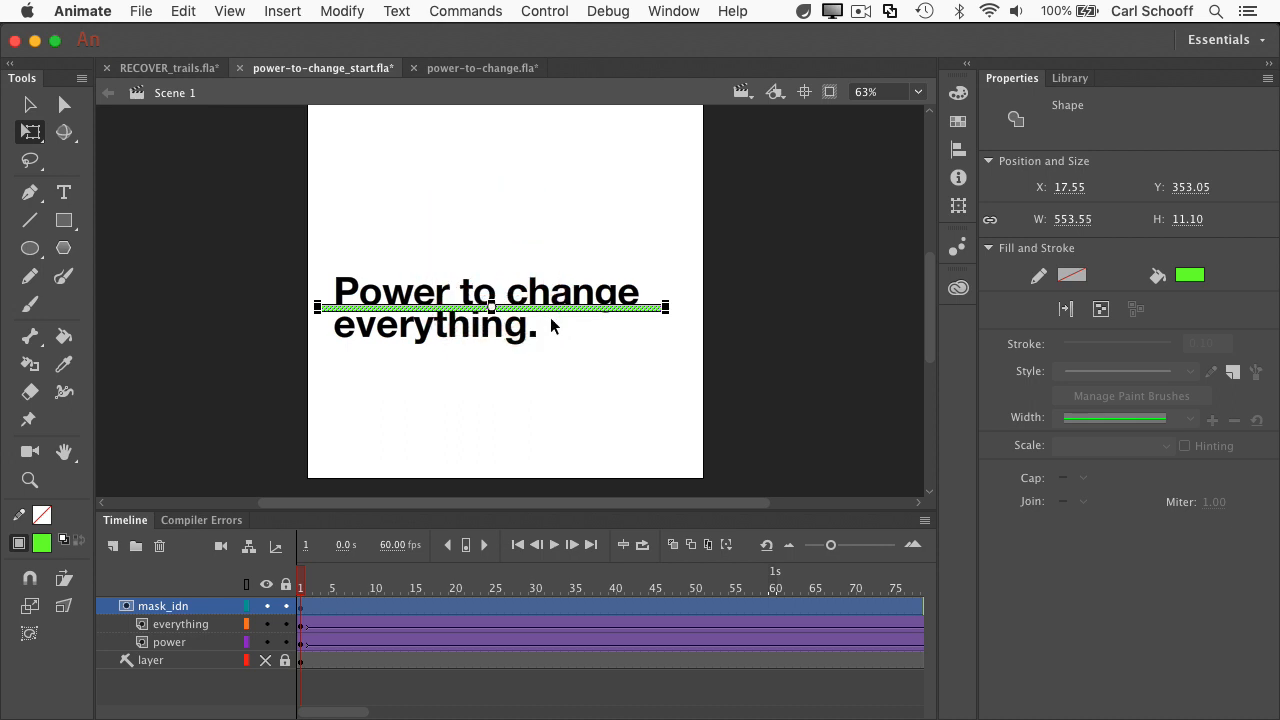
Step: Insert a keyframe at frame 80 on the mask layer and stretch the rectangle there to about 161 px tall over both text lines
{"action": "left_click_drag", "start_coordinate": [342, 711], "coordinate": [374, 709]}
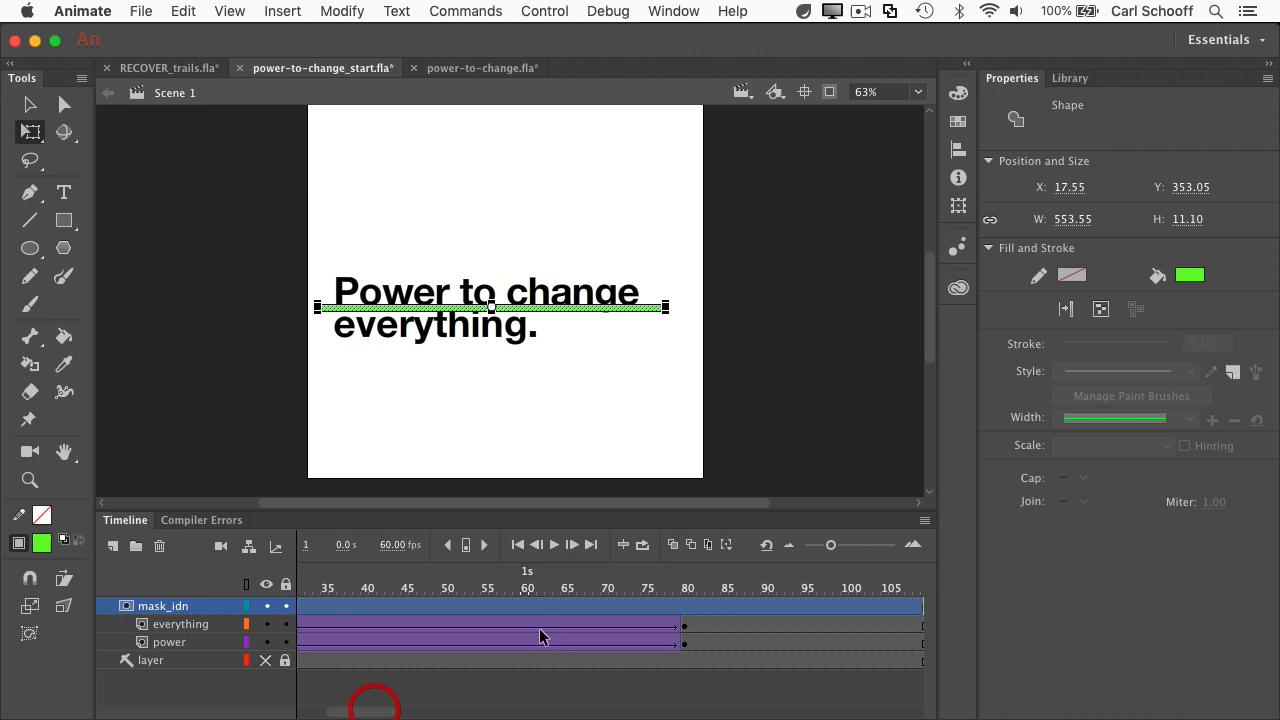
{"action": "left_click", "coordinate": [684, 609]}
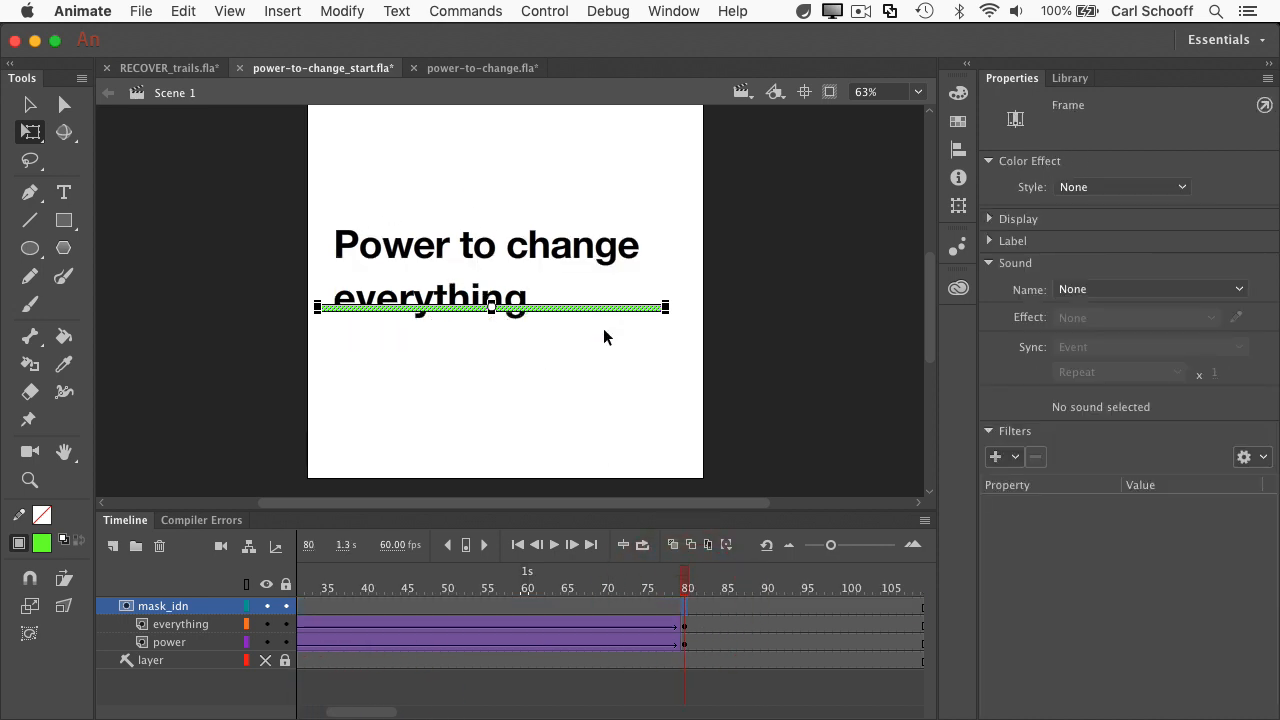
{"action": "left_click", "coordinate": [688, 613]}
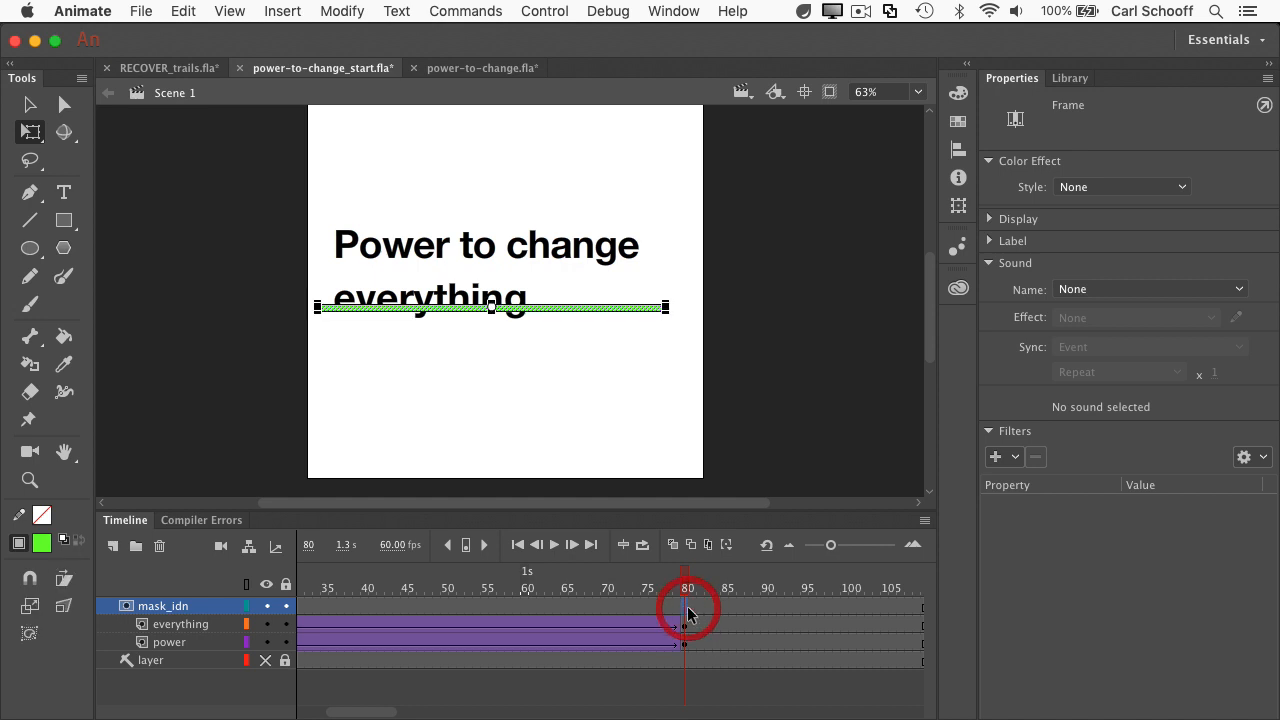
{"action": "key", "text": "F6"}
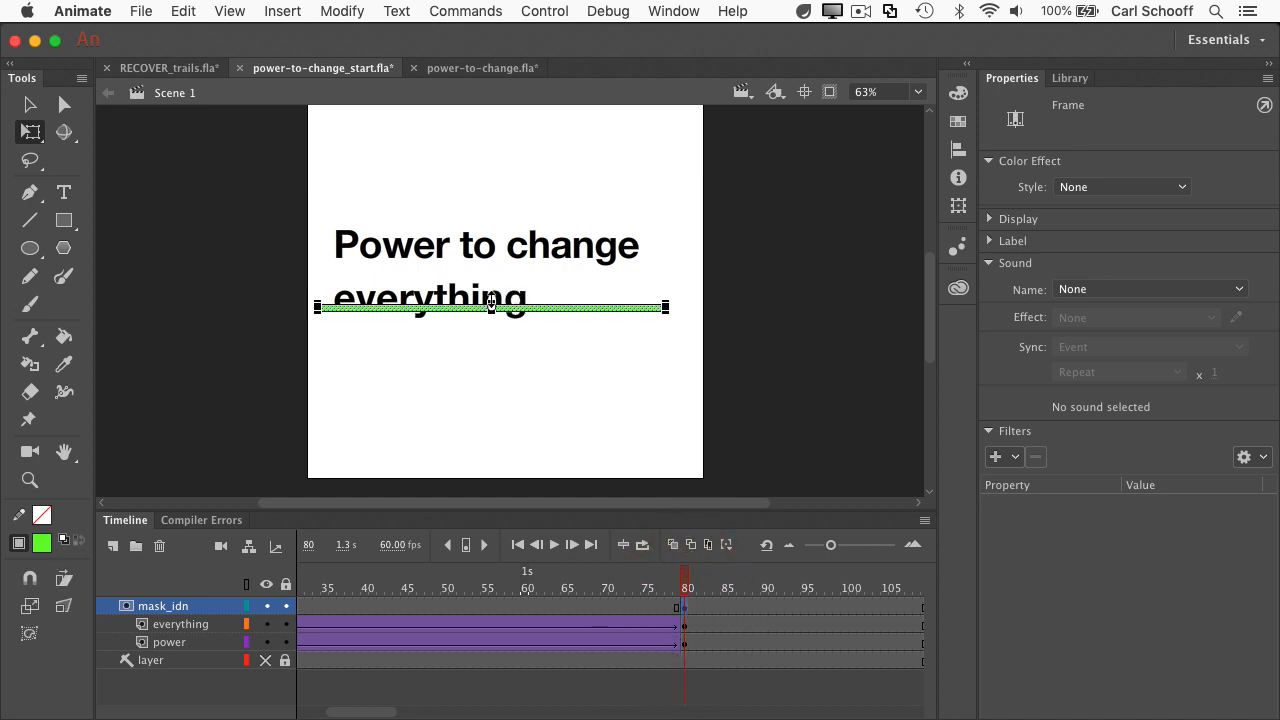
{"action": "left_click_drag", "start_coordinate": [490, 303], "coordinate": [491, 217]}
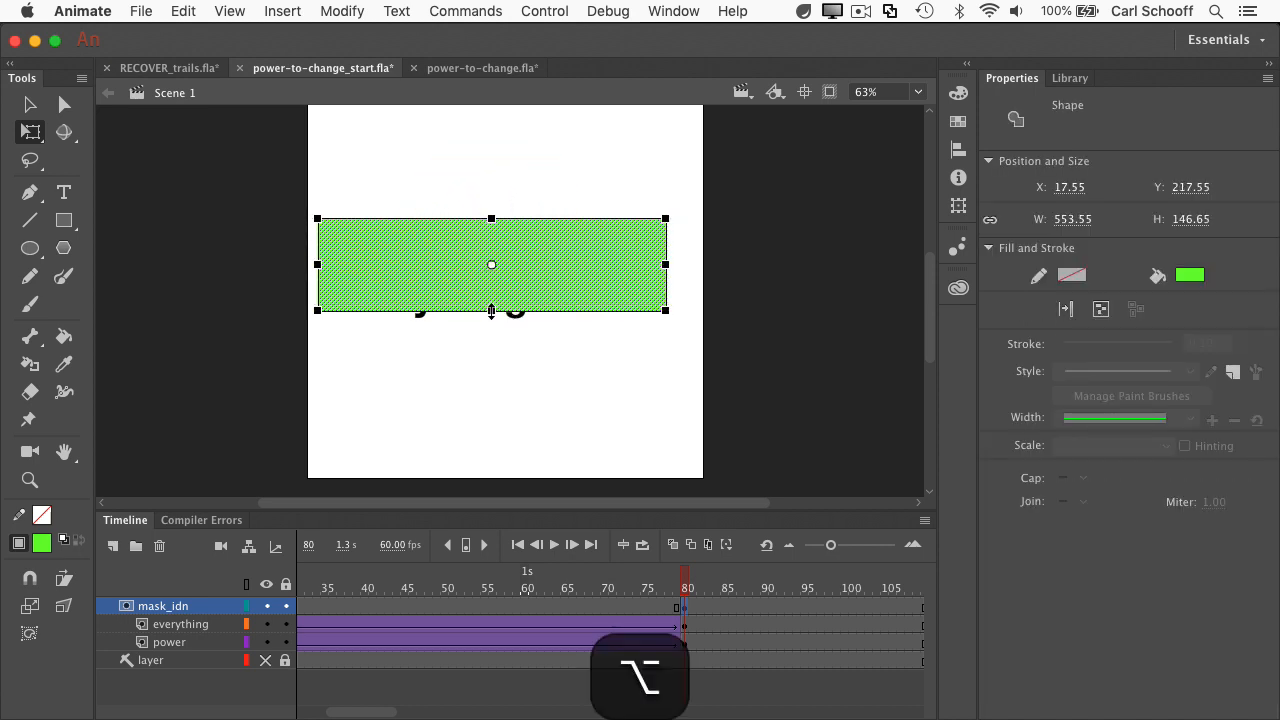
{"action": "left_click_drag", "start_coordinate": [491, 311], "coordinate": [491, 321]}
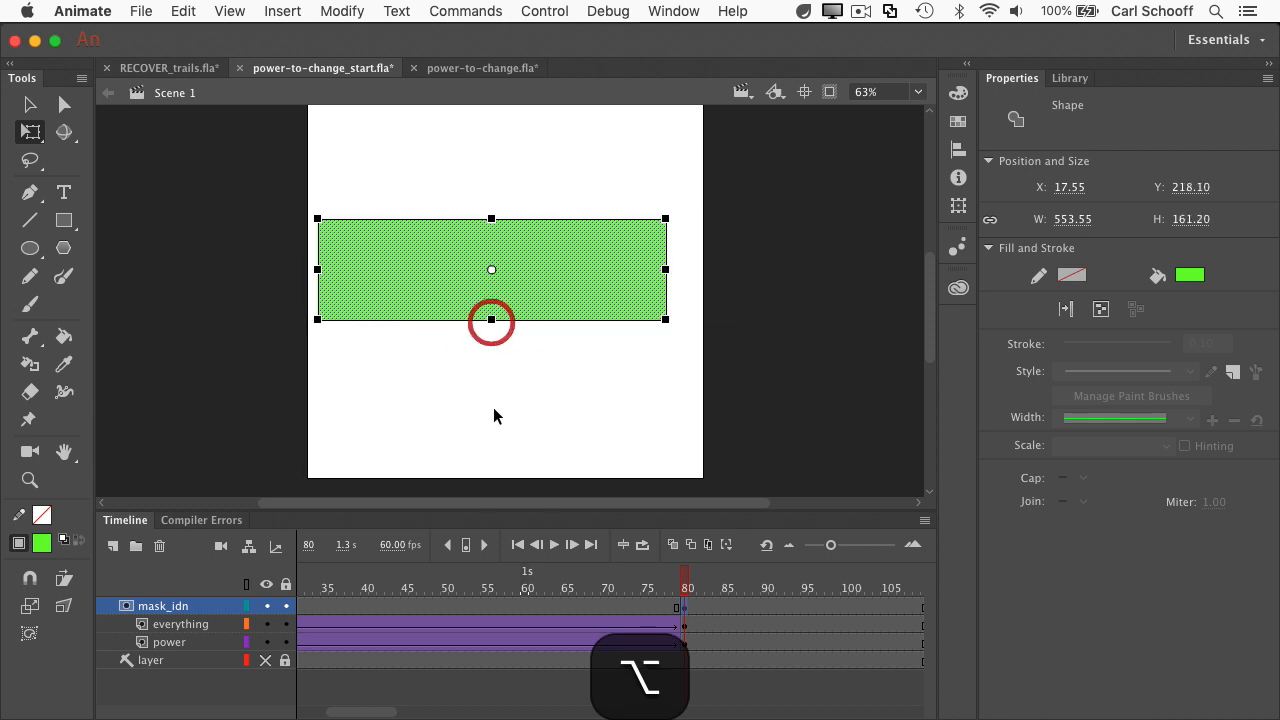
{"action": "left_click", "coordinate": [745, 435]}
{"action": "left_click", "coordinate": [595, 304]}
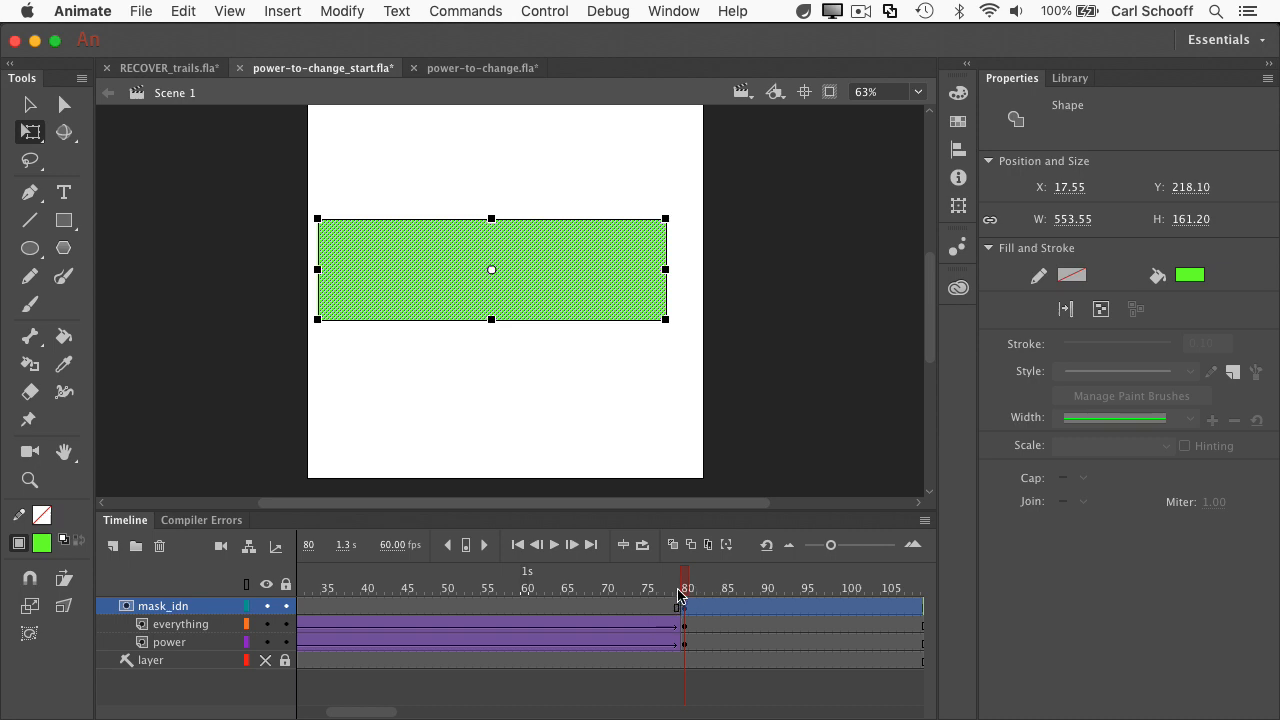
Step: Create a shape tween between the mask layer's keyframes and scrub through it with the layers locked to preview the reveal
{"action": "left_click_drag", "start_coordinate": [686, 586], "coordinate": [509, 587]}
{"action": "right_click", "coordinate": [463, 606]}
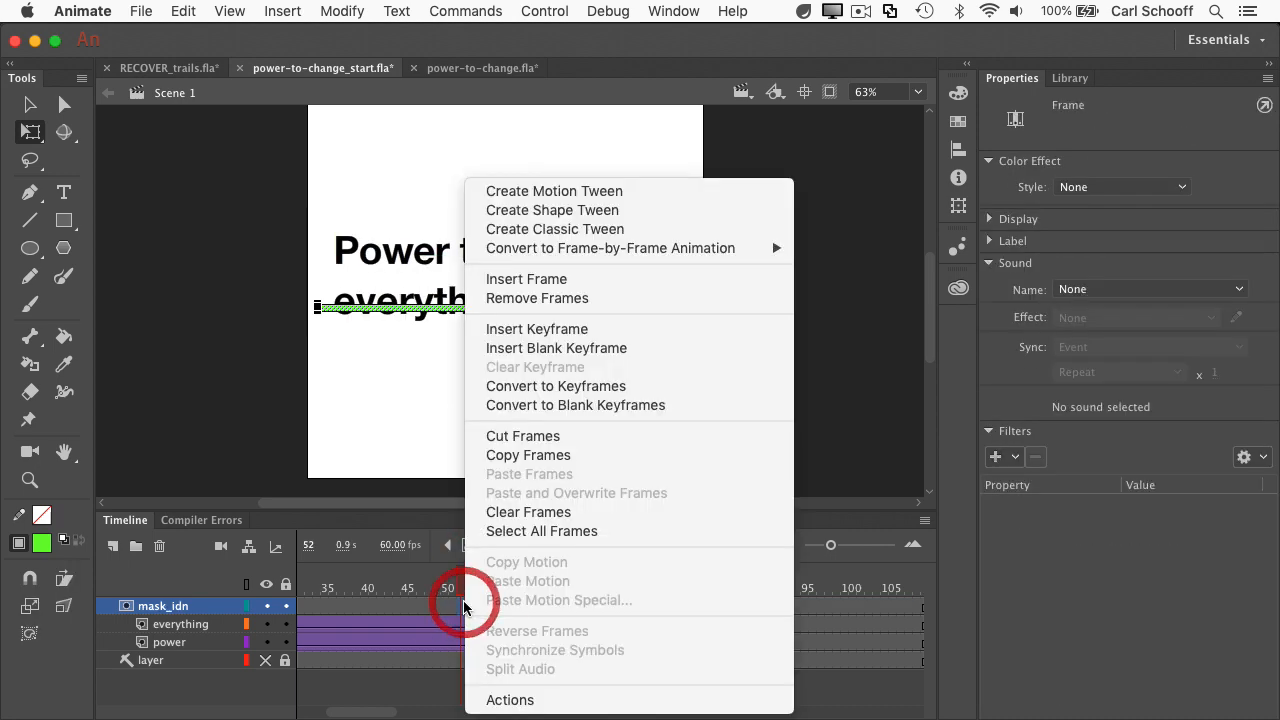
{"action": "left_click", "coordinate": [579, 209]}
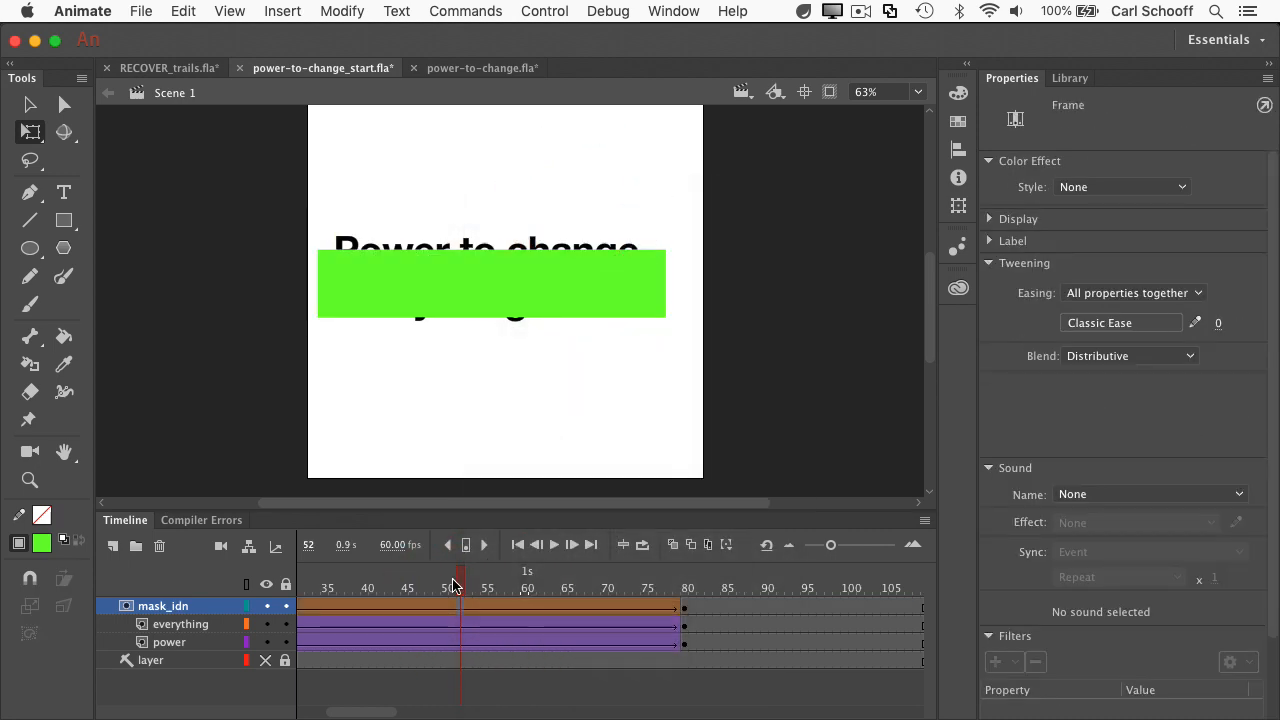
{"action": "left_click", "coordinate": [407, 581]}
{"action": "left_click_drag", "start_coordinate": [407, 581], "coordinate": [646, 594]}
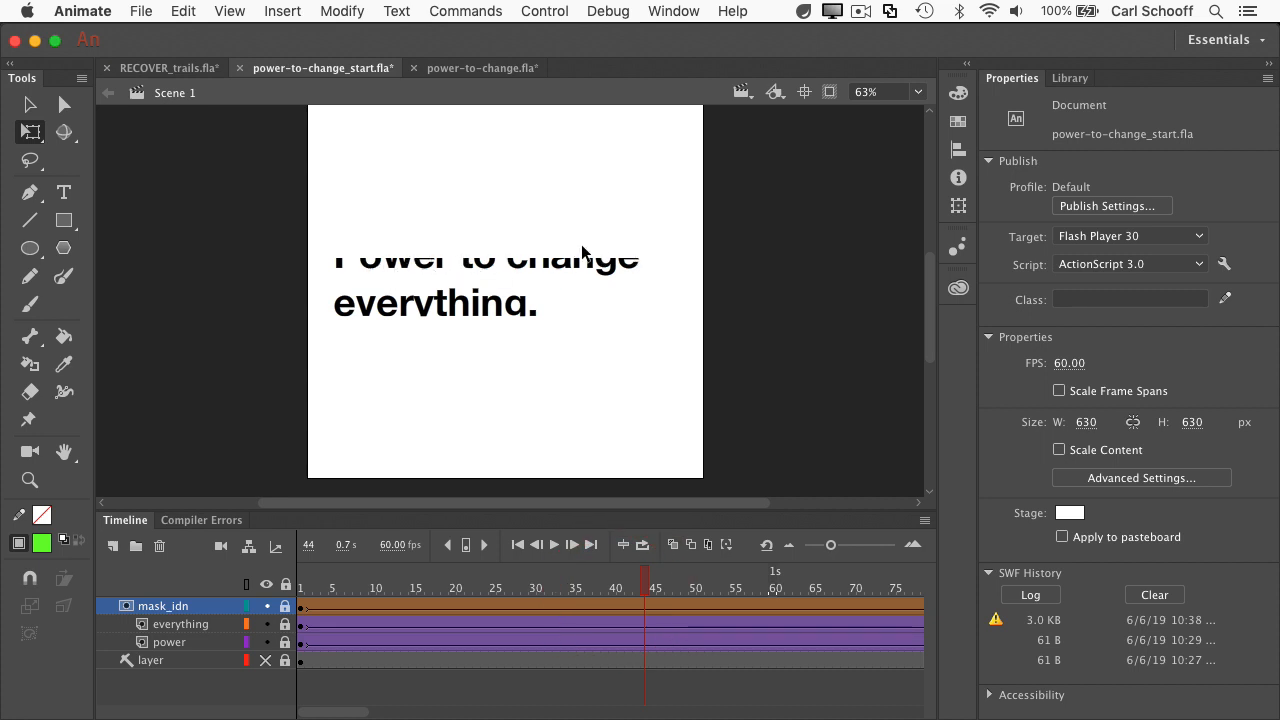
Step: Unlock the mask and both text layers and move the mask's ending keyframe to frame 45
{"action": "left_click_drag", "start_coordinate": [287, 644], "coordinate": [292, 608]}
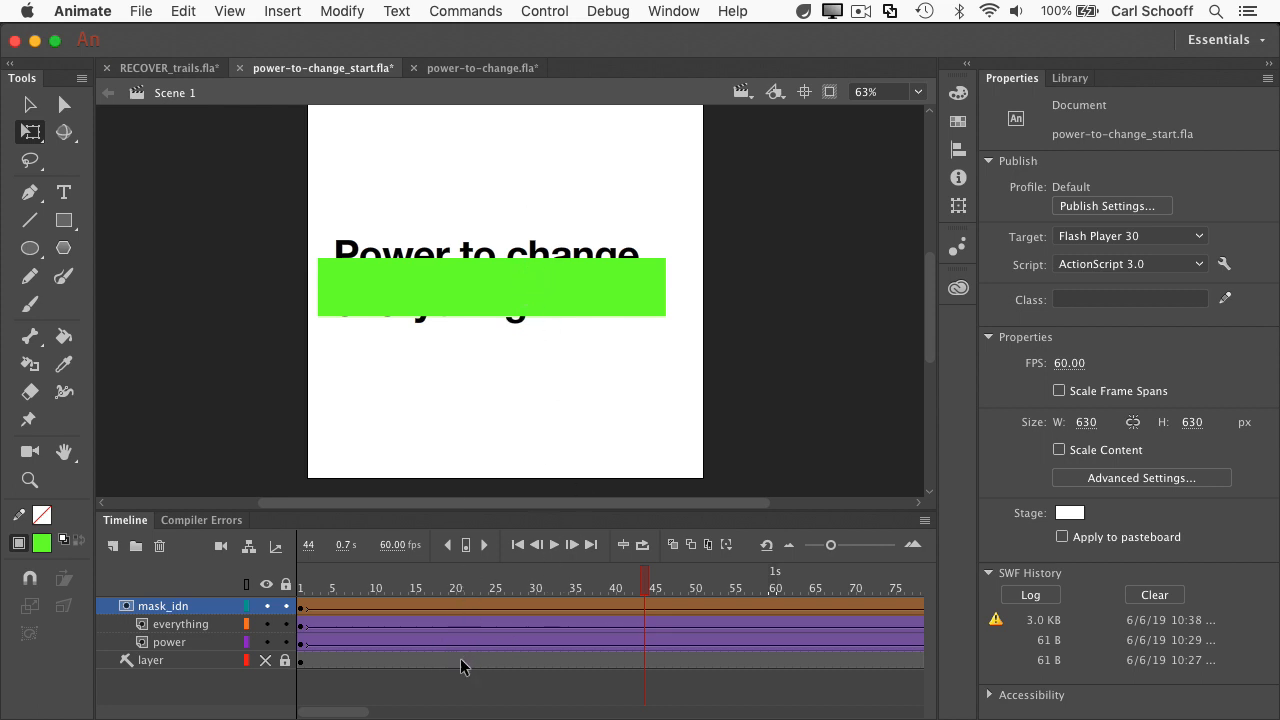
{"action": "left_click_drag", "start_coordinate": [369, 711], "coordinate": [378, 711]}
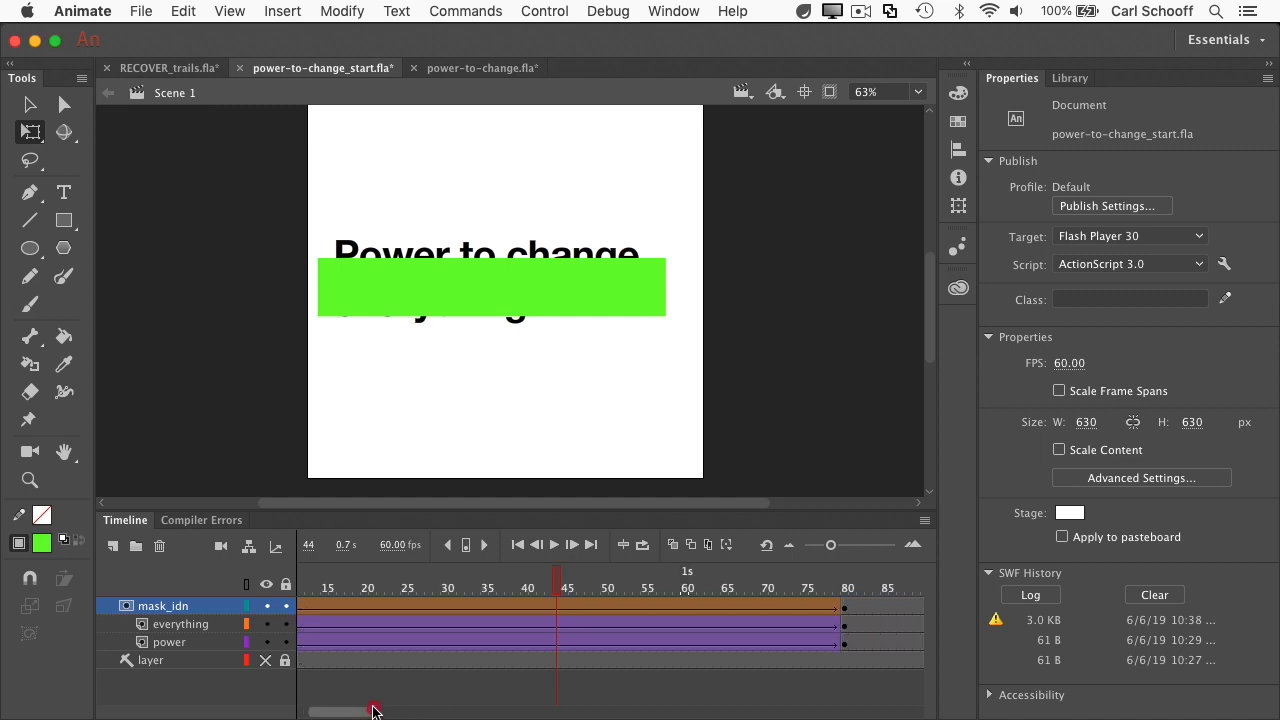
{"action": "left_click", "coordinate": [844, 607]}
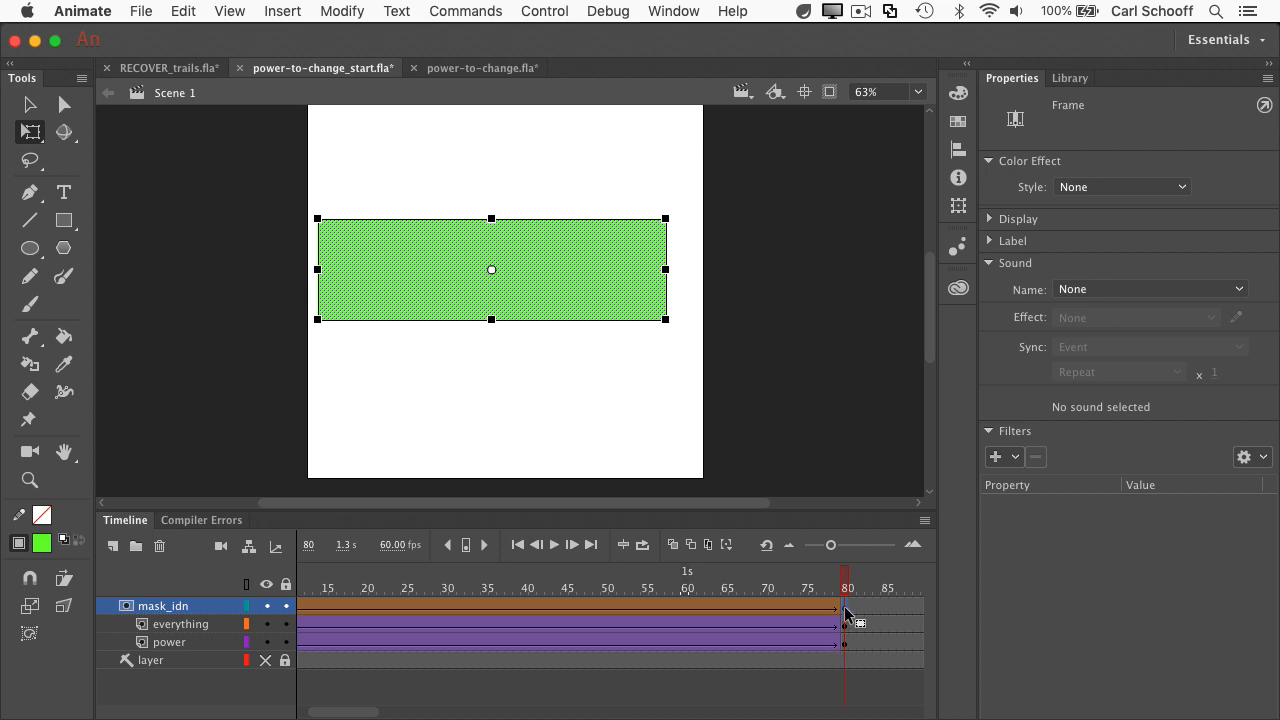
{"action": "left_click_drag", "start_coordinate": [845, 609], "coordinate": [552, 580]}
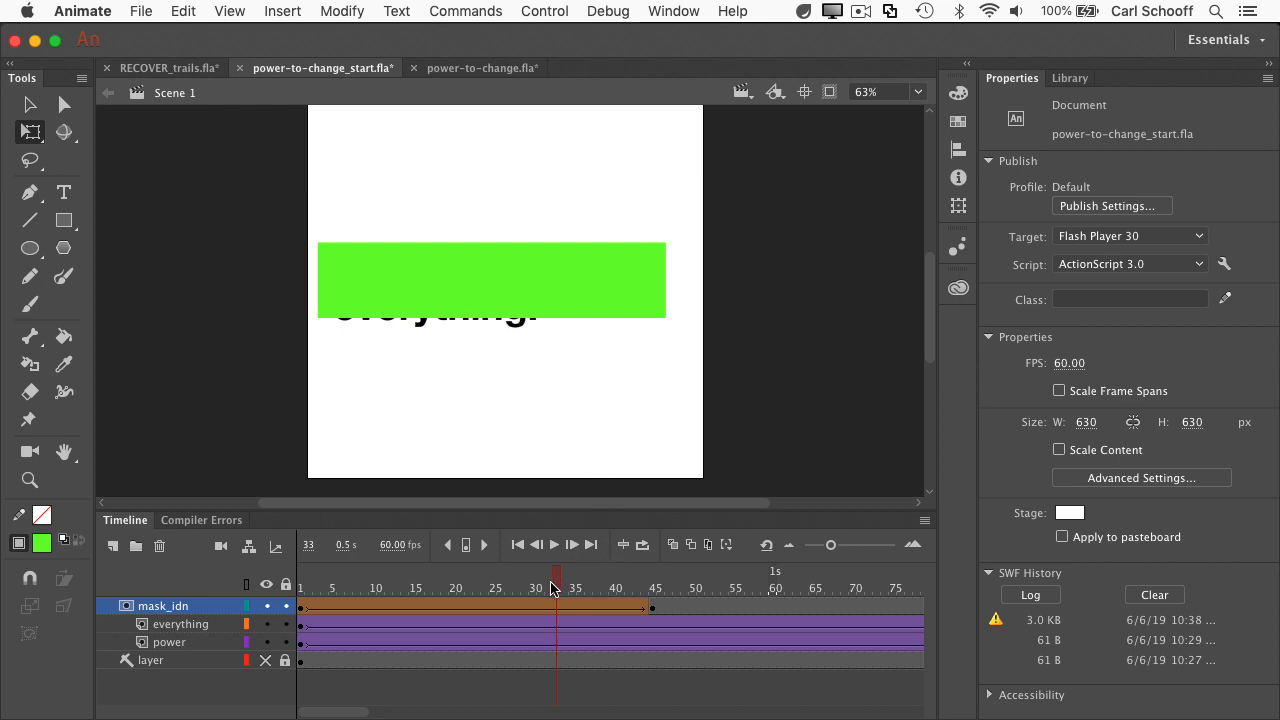
Step: Enlarge the mask rectangle at frame 45 about its center to about 228 px tall so it fully covers both text lines
{"action": "left_click_drag", "start_coordinate": [557, 588], "coordinate": [651, 572]}
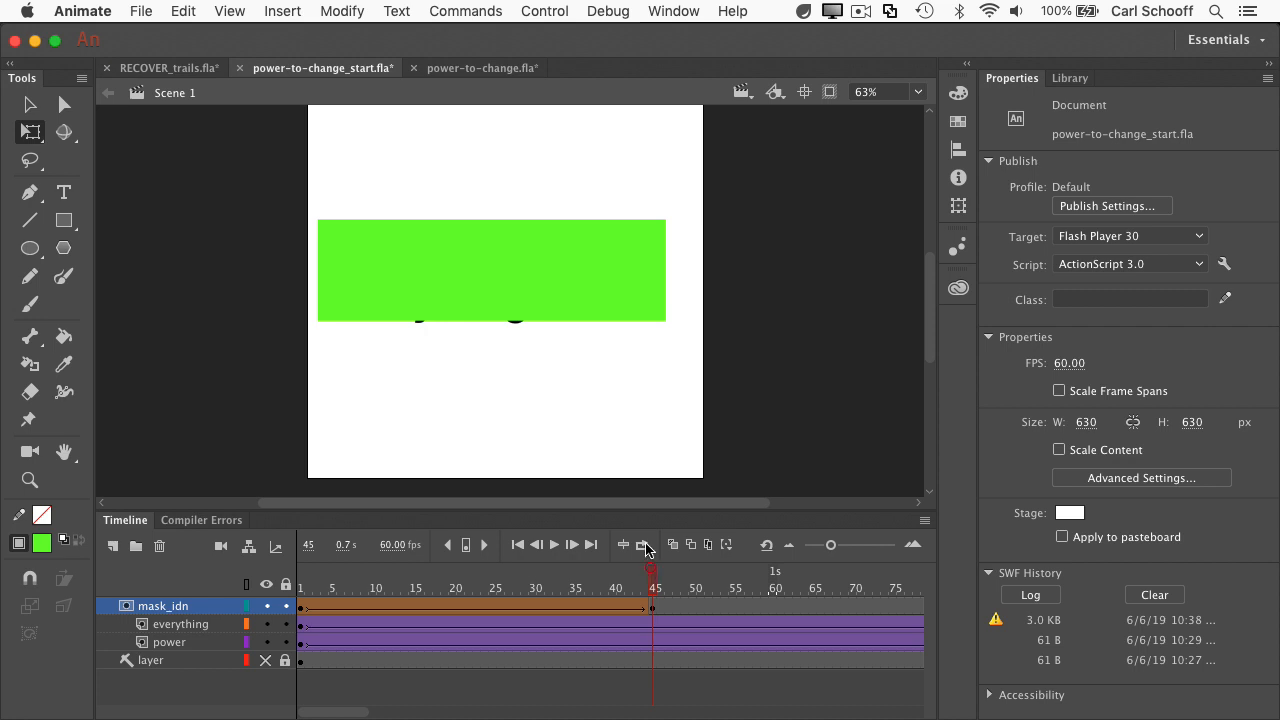
{"action": "left_click", "coordinate": [545, 283]}
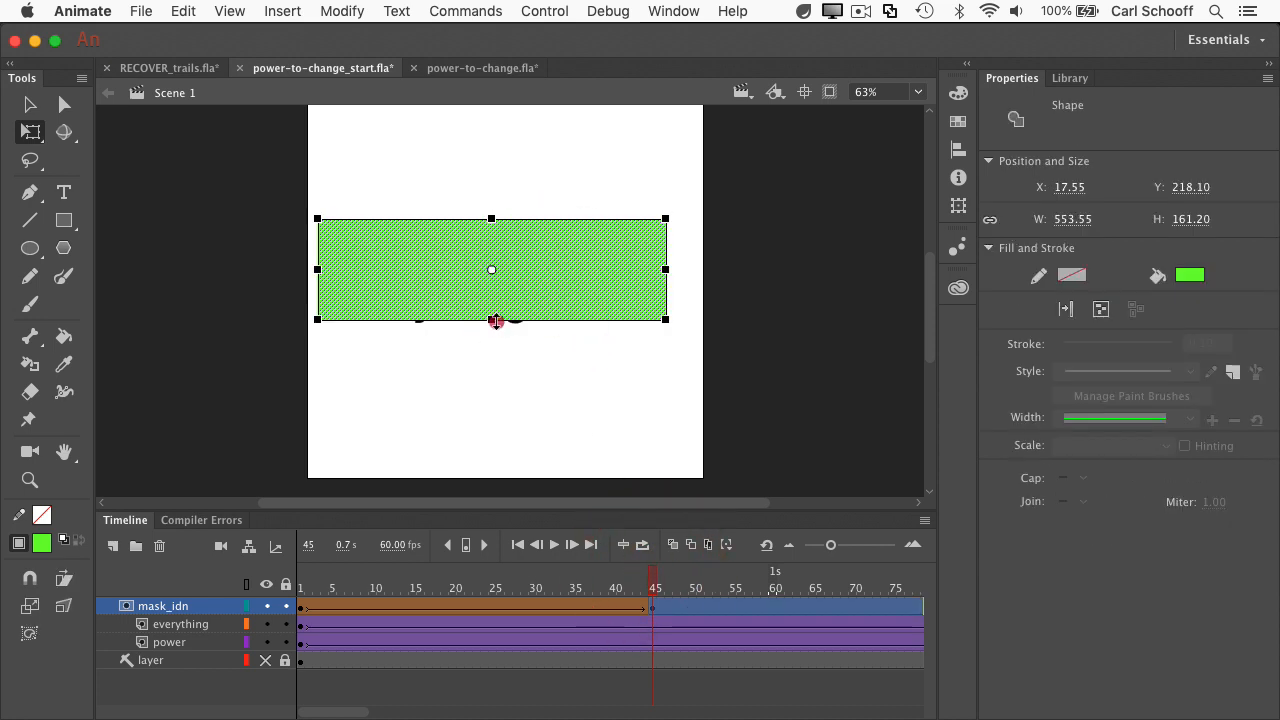
{"action": "left_click_drag", "start_coordinate": [496, 321], "coordinate": [494, 340]}
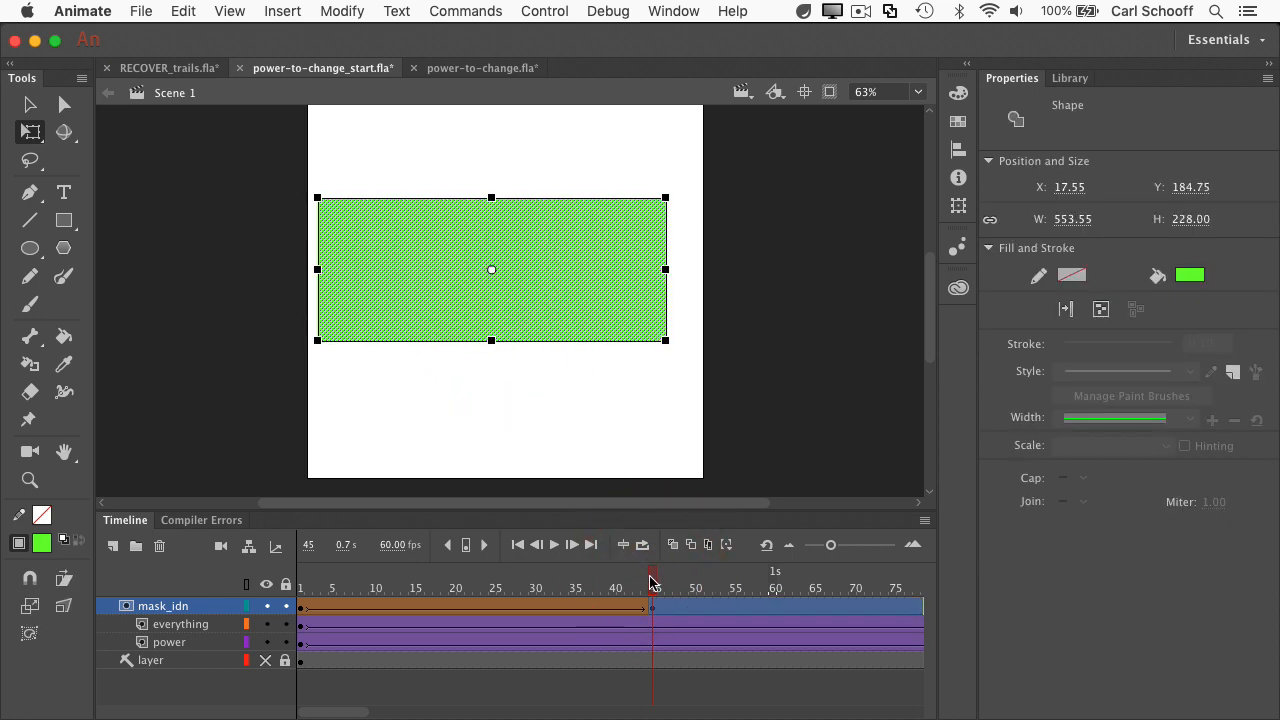
Step: Lock the mask and text layers, play the animation from frame 1, and test the movie
{"action": "left_click_drag", "start_coordinate": [651, 581], "coordinate": [266, 598]}
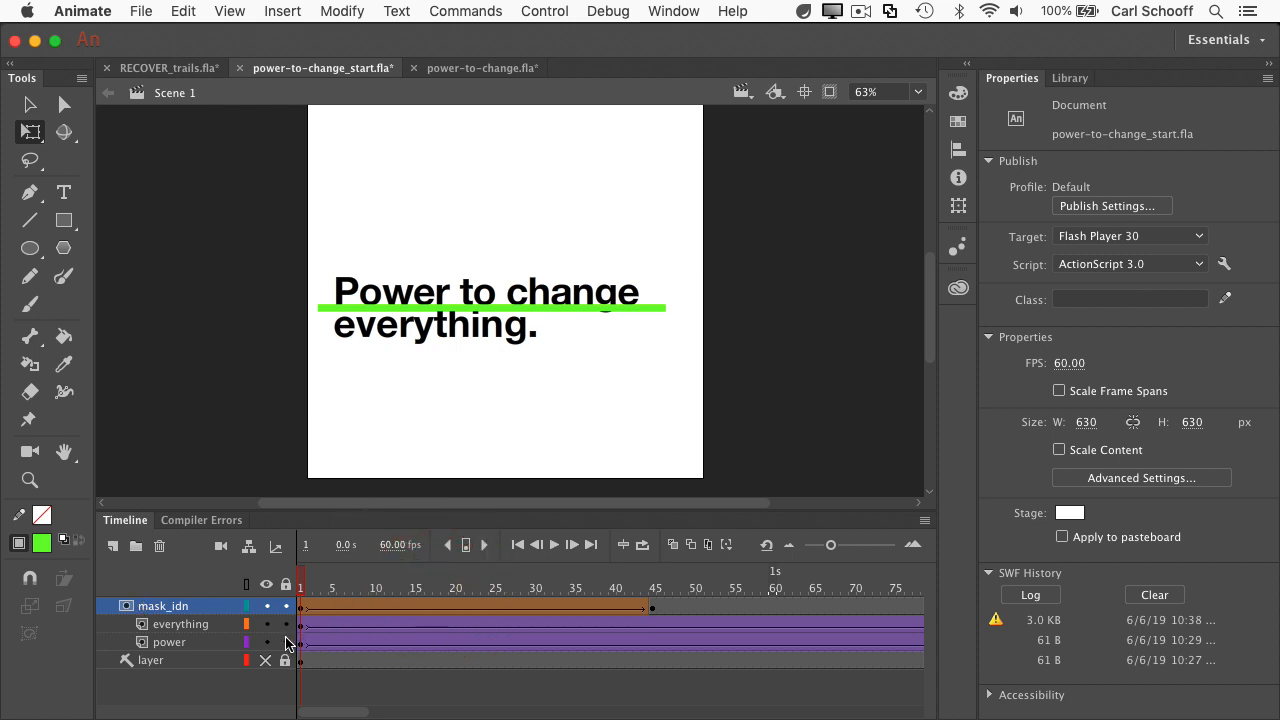
{"action": "left_click_drag", "start_coordinate": [287, 642], "coordinate": [287, 606]}
{"action": "key", "text": "Return"}
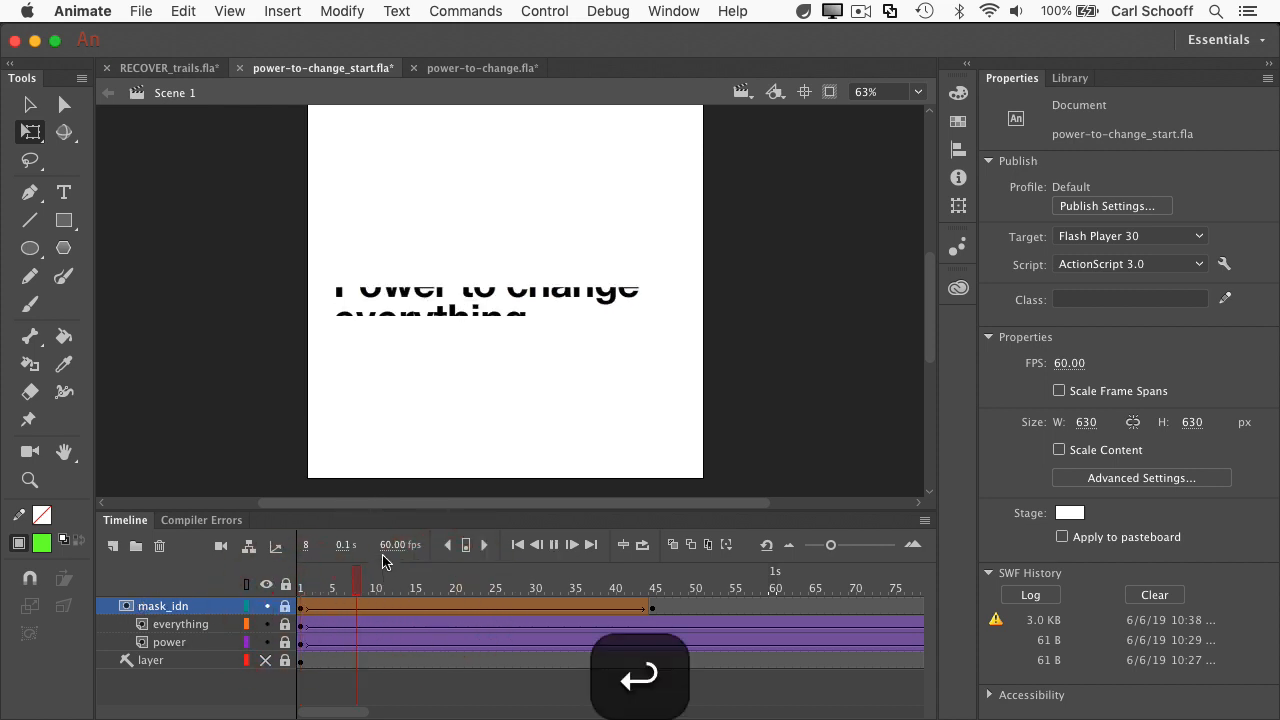
{"action": "key", "text": "super+Return"}
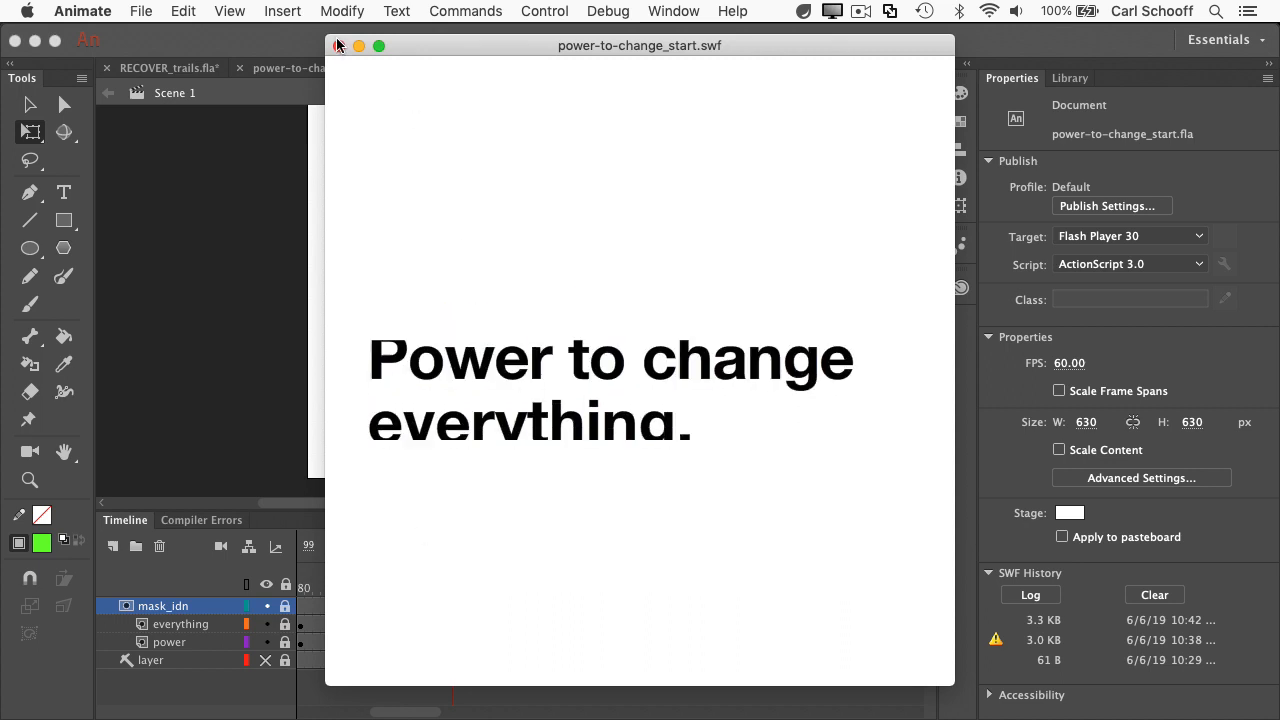
{"action": "key", "text": "super+w"}
Step: Unlock the mask layer at frame 1 and select its thin green rectangle
{"action": "left_click_drag", "start_coordinate": [427, 705], "coordinate": [350, 712]}
{"action": "left_click", "coordinate": [286, 584]}
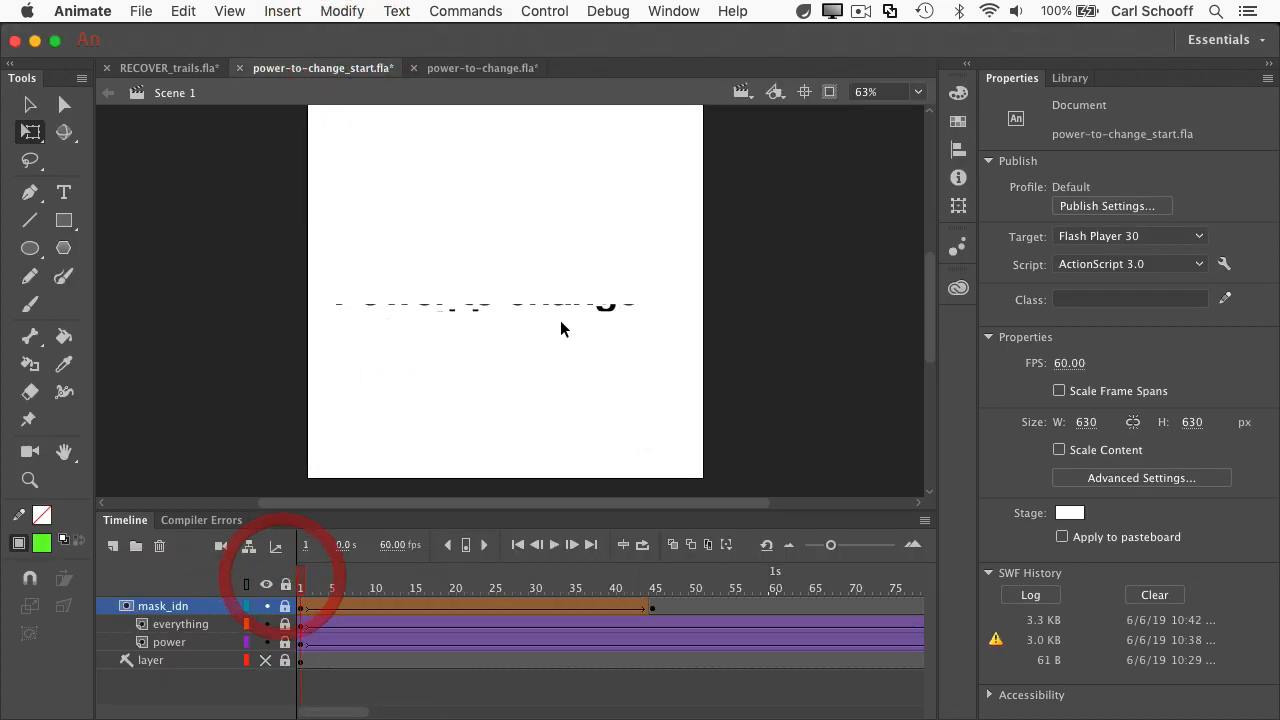
{"action": "left_click", "coordinate": [285, 606]}
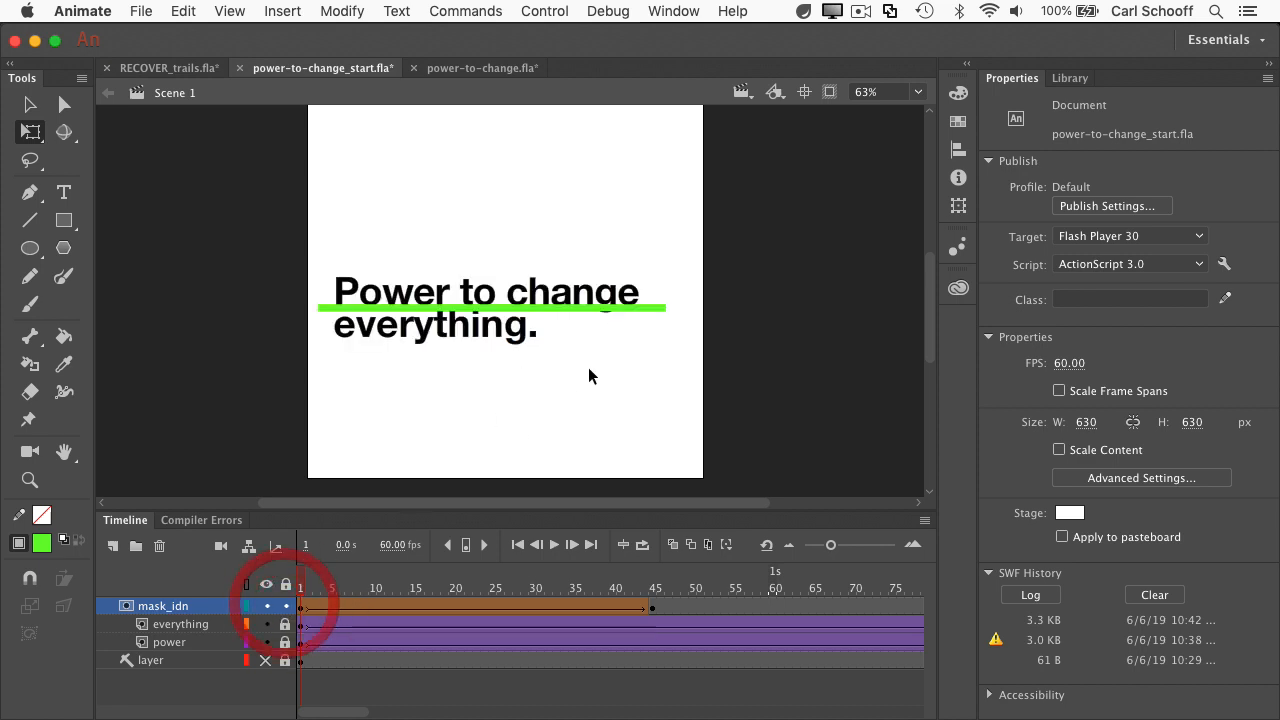
{"action": "left_click", "coordinate": [645, 306]}
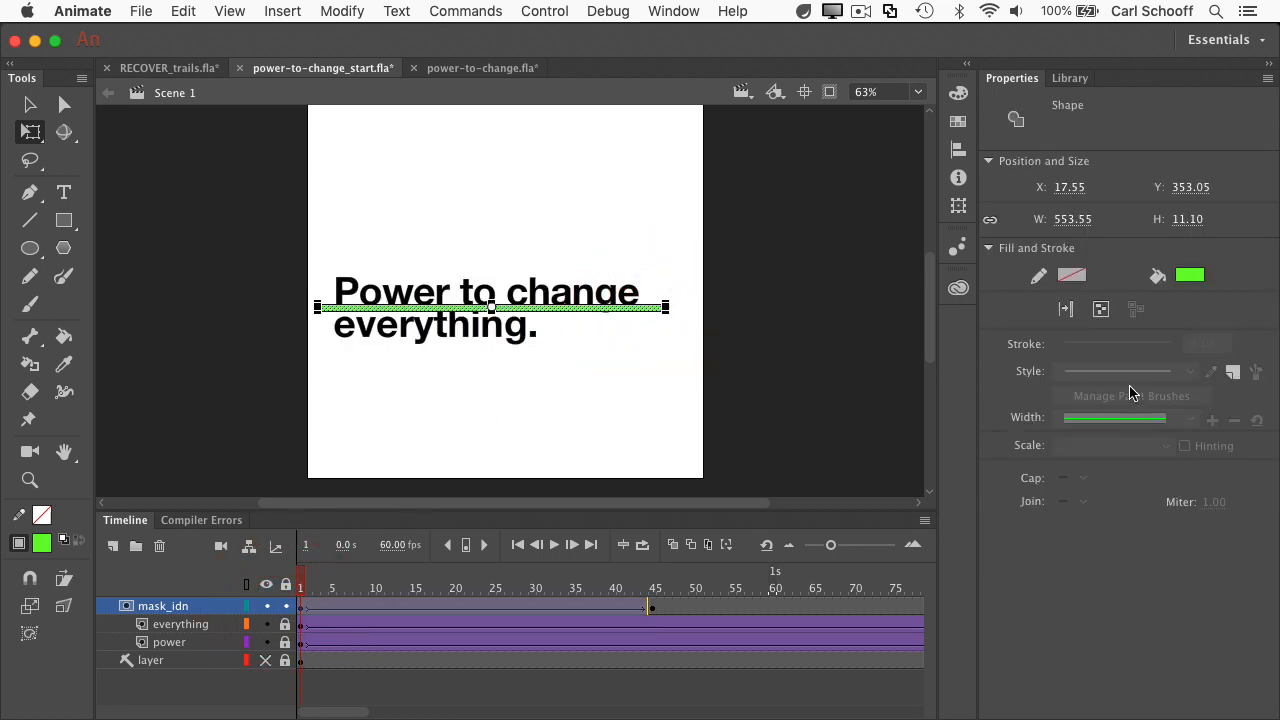
Step: Try to set the mask rectangle's height to 1 px with width and height linked, and undo the change
{"action": "left_click", "coordinate": [1188, 219]}
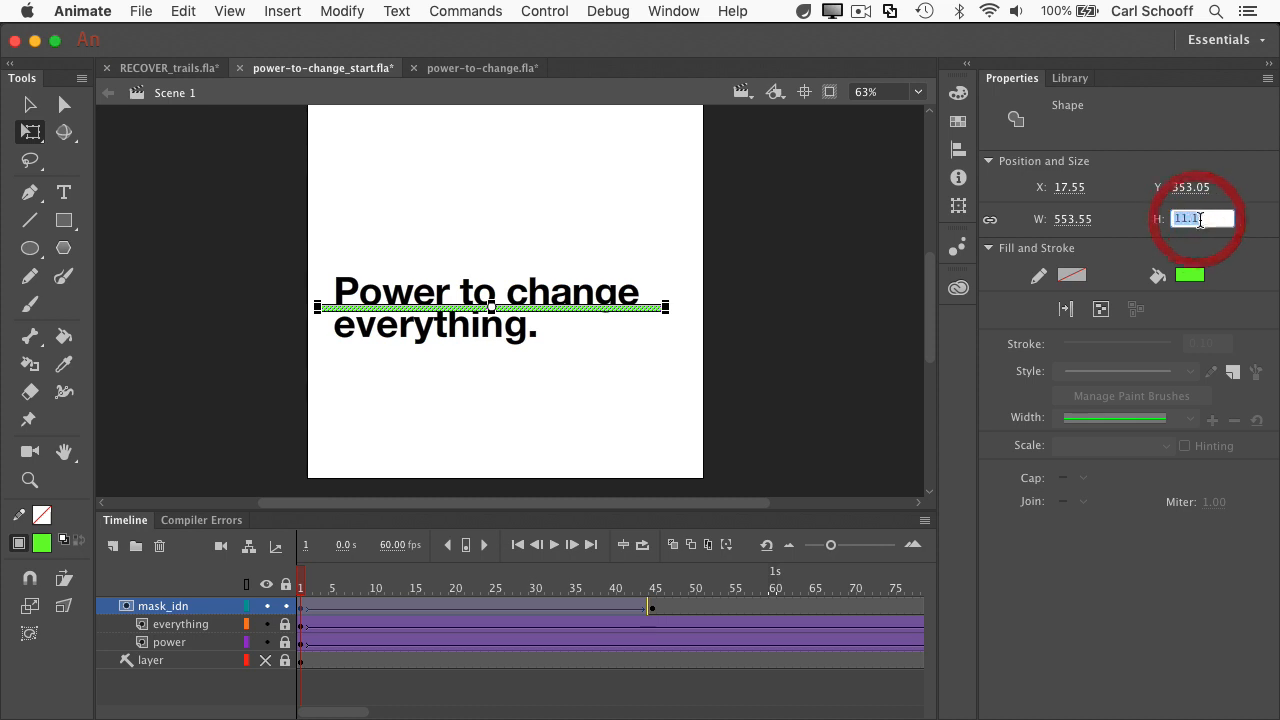
{"action": "type", "text": "1"}
{"action": "key", "text": "Return"}
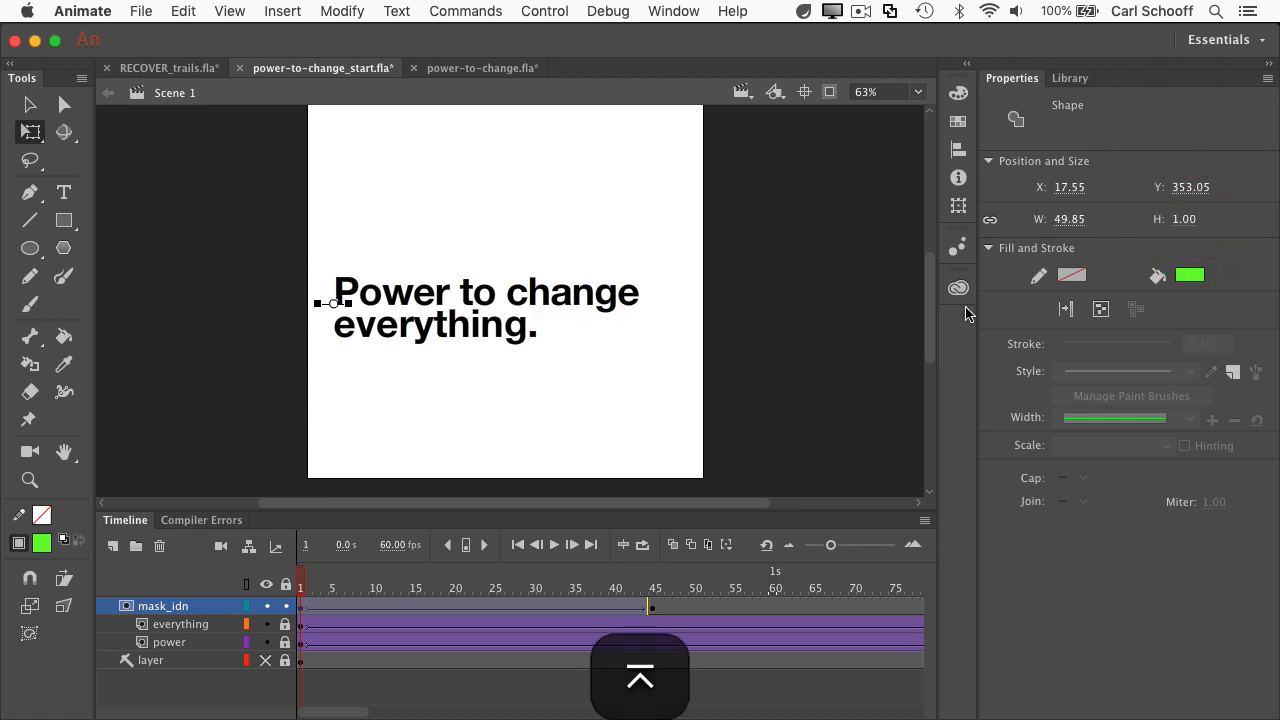
{"action": "key", "text": "super+z"}
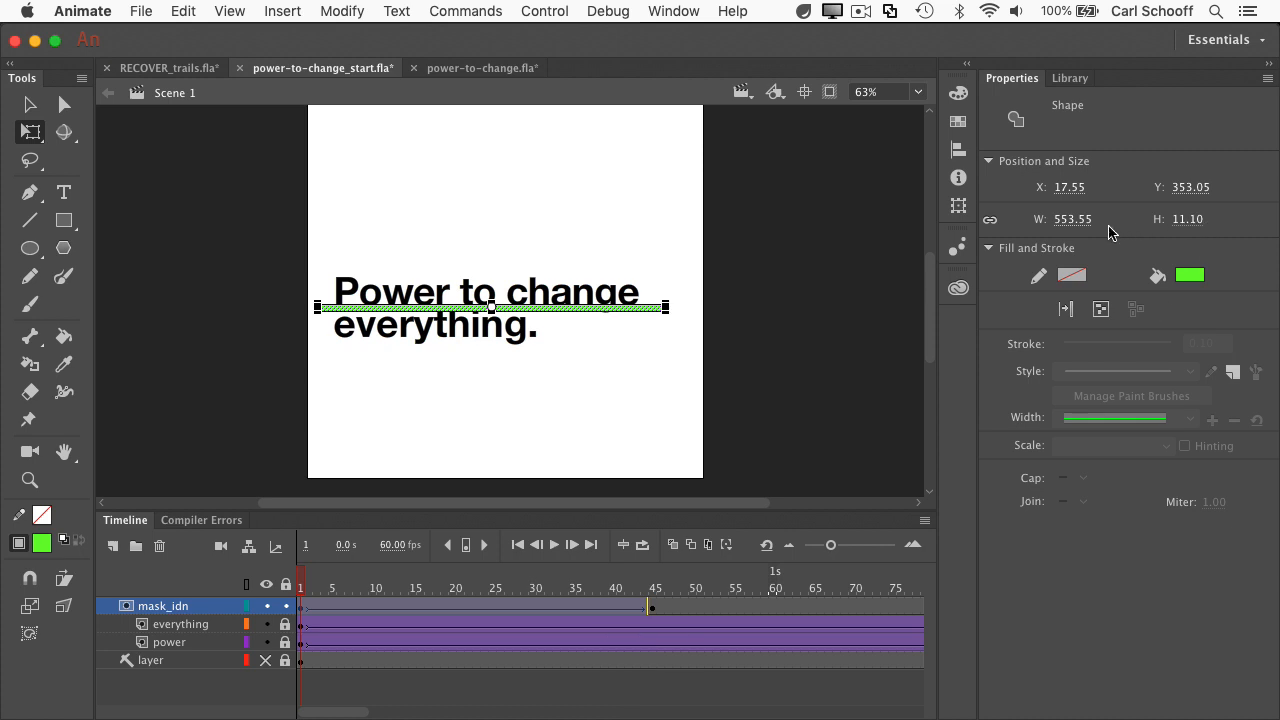
Step: Unlink the mask rectangle's width and height and set its height to 1 px
{"action": "left_click", "coordinate": [992, 222]}
{"action": "left_click", "coordinate": [1190, 219]}
{"action": "type", "text": "1"}
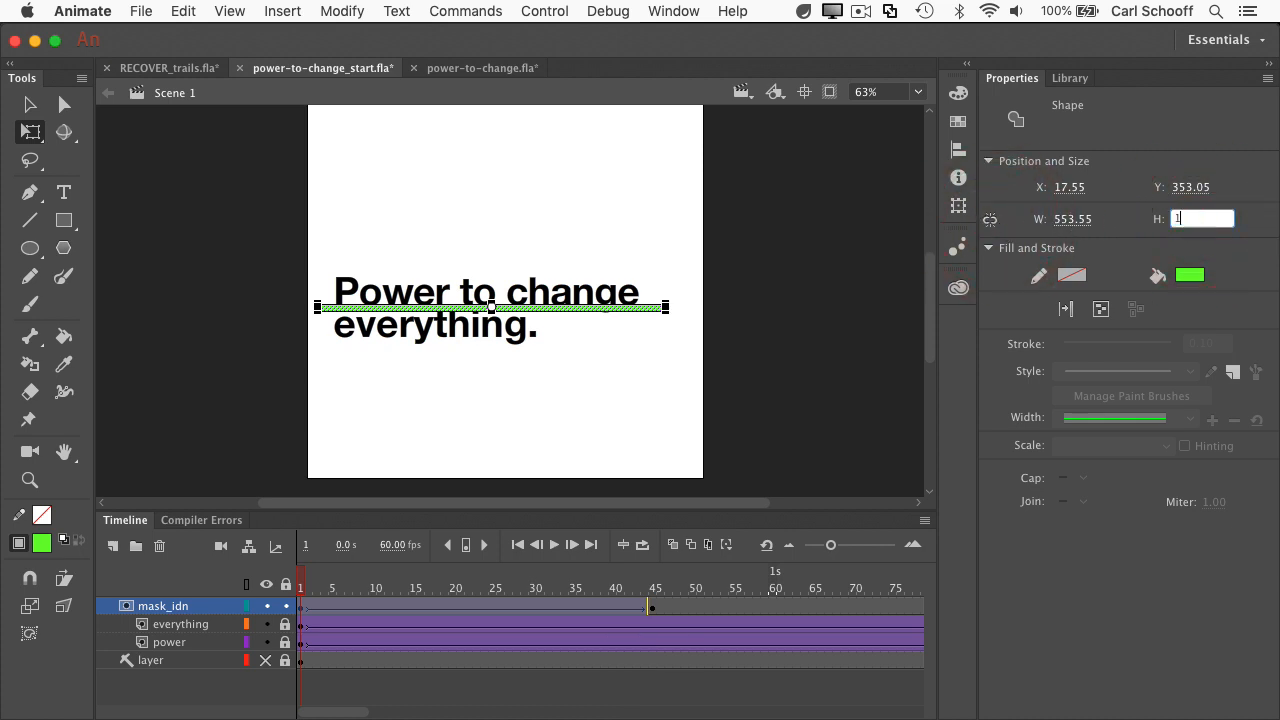
{"action": "key", "text": "Return"}
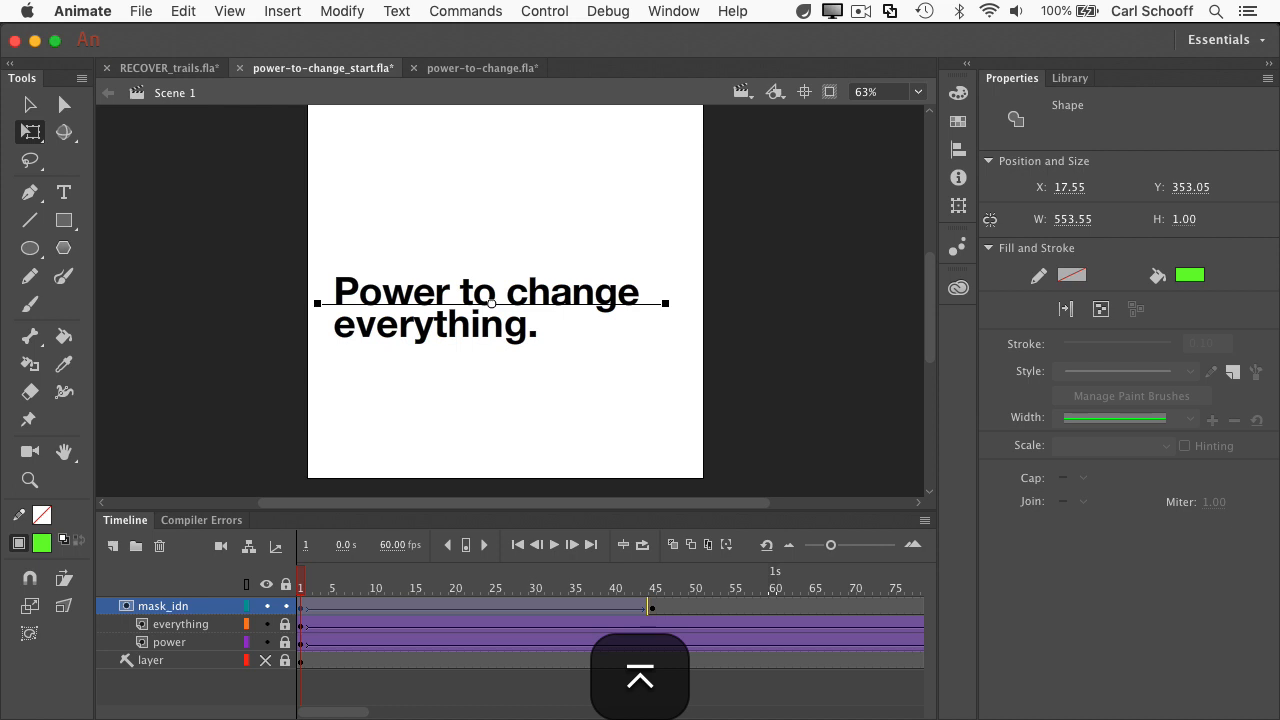
Step: Nudge the 1 px mask strip down to Y 361.05 between the two text lines and deselect it
{"action": "left_click", "coordinate": [30, 104]}
{"action": "key", "text": "shift"}
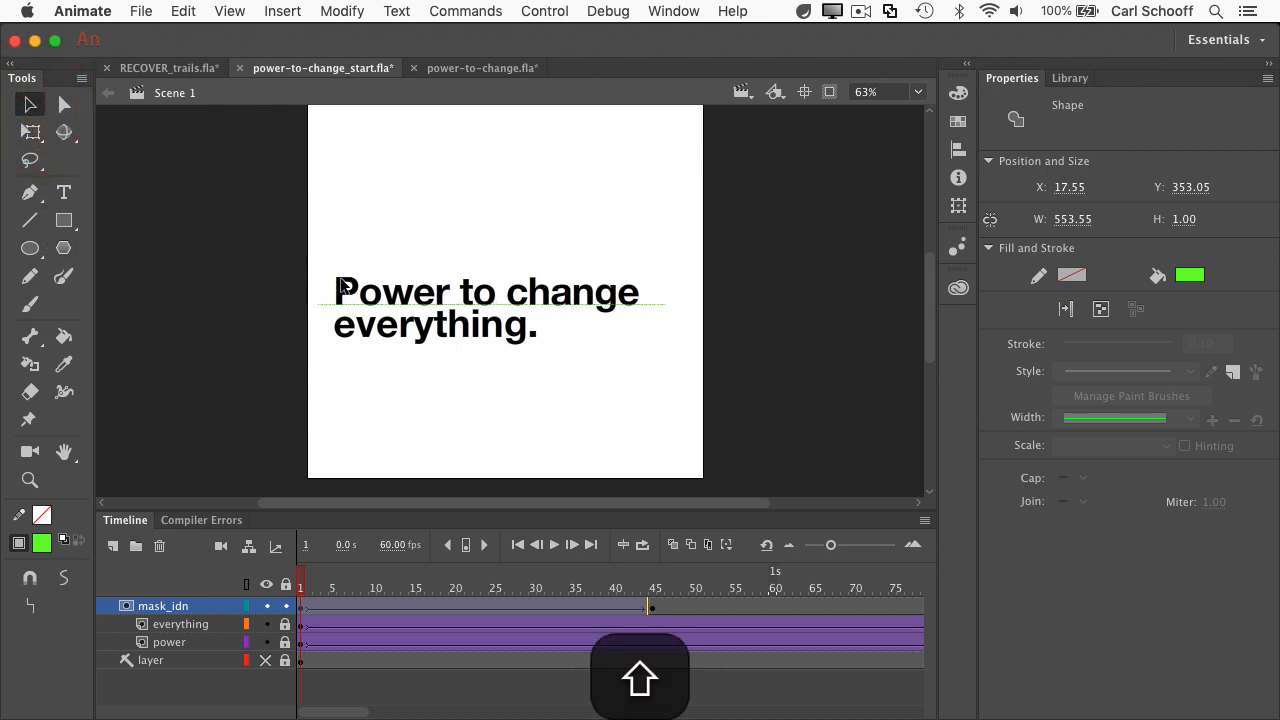
{"action": "key", "text": "shift+Down"}
{"action": "key", "text": "Up"}
{"action": "key", "text": "Up"}
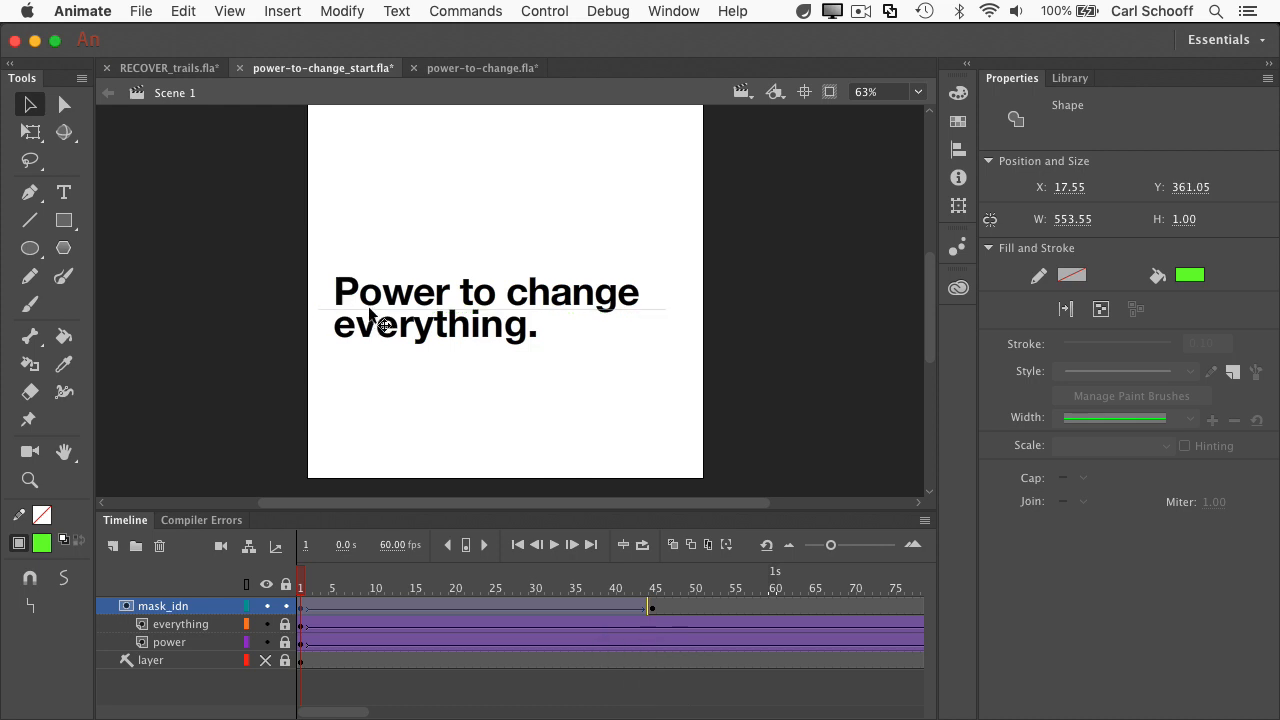
{"action": "left_click", "coordinate": [777, 358]}
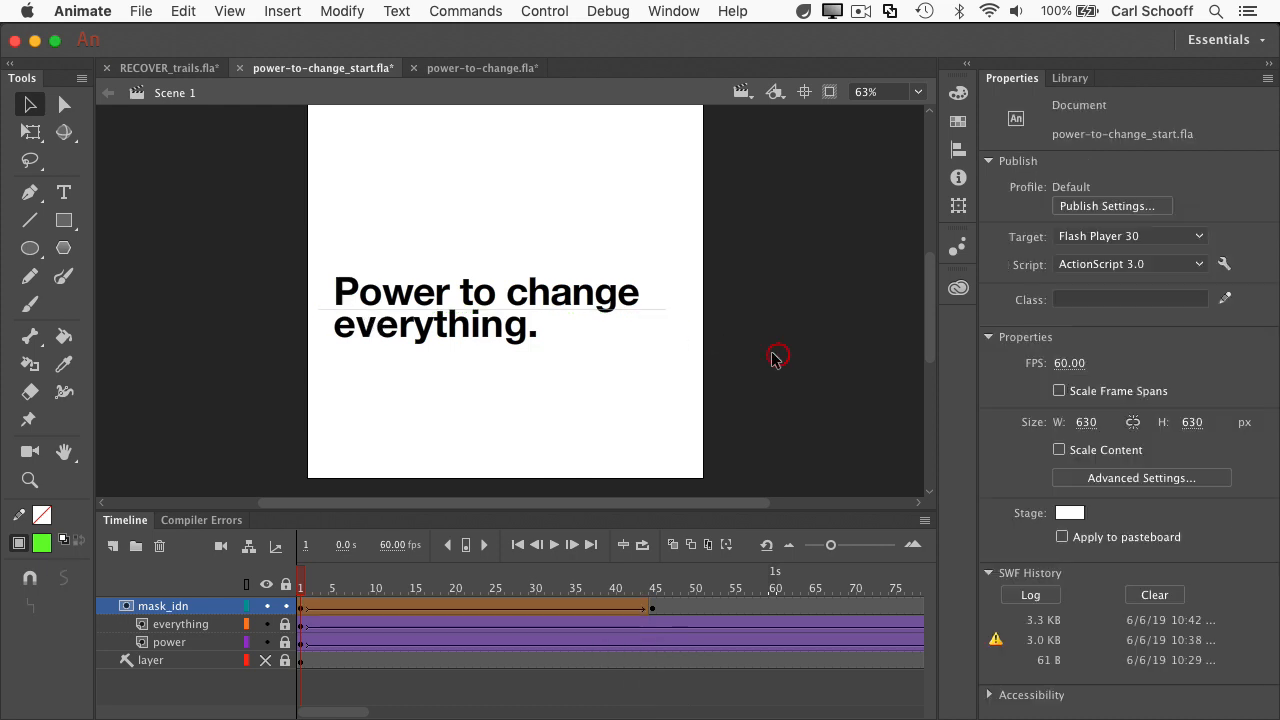
Step: Test the movie to preview the masked text reveal, and close the preview
{"action": "key", "text": "super+Return"}
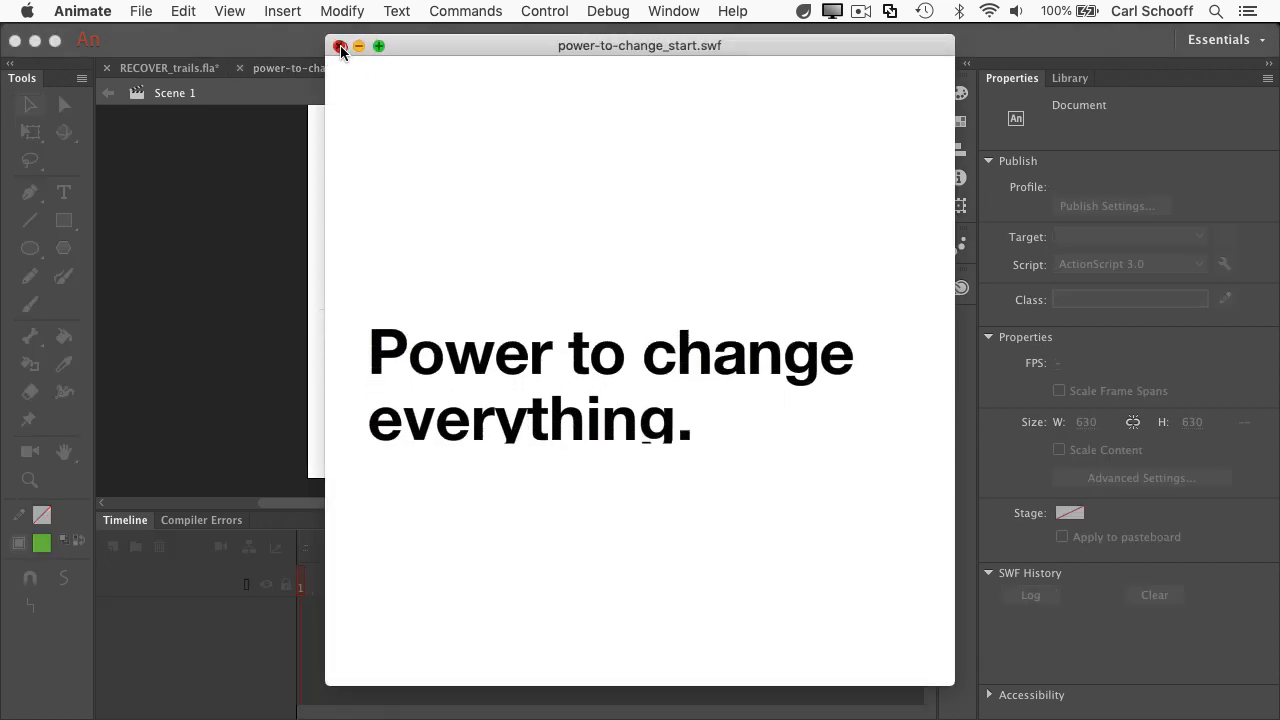
{"action": "left_click", "coordinate": [339, 46]}
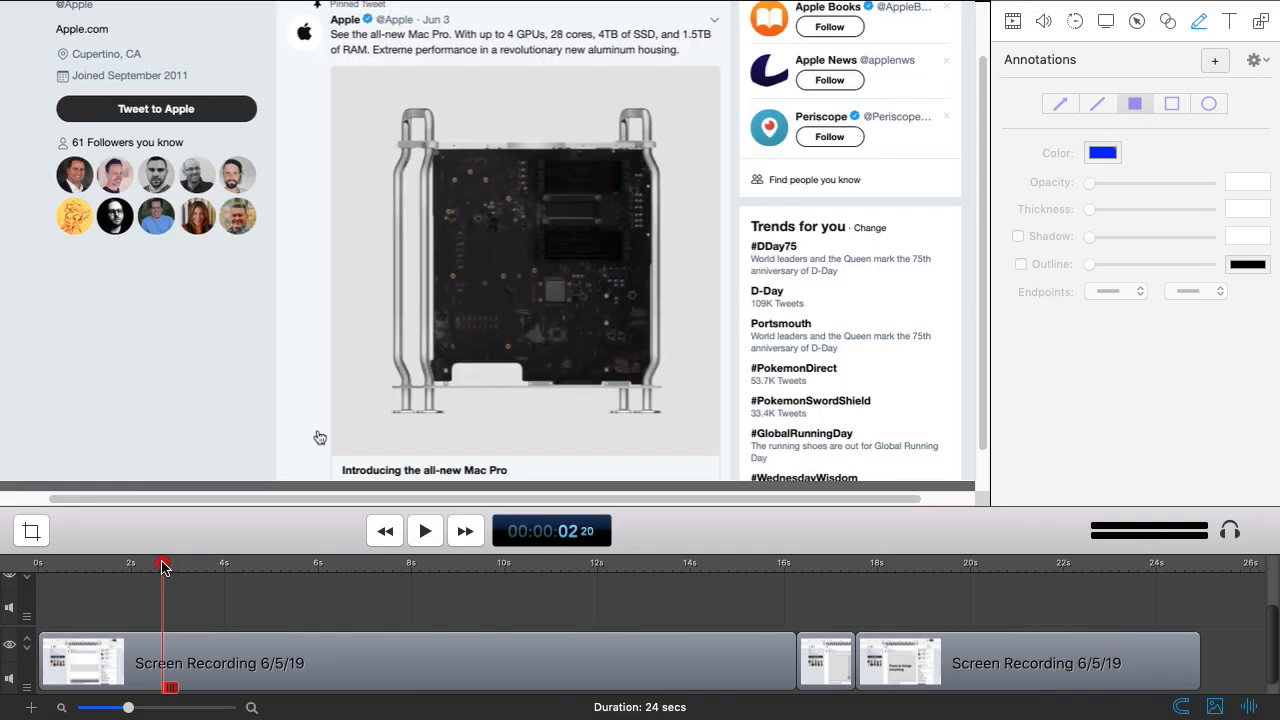
Step: Switch to the reference screen recording in the video editor, replay and scrub its opening to examine how the gray background expands, and return to Animate
{"action": "left_click_drag", "start_coordinate": [163, 567], "coordinate": [30, 575]}
{"action": "key", "text": "Return"}
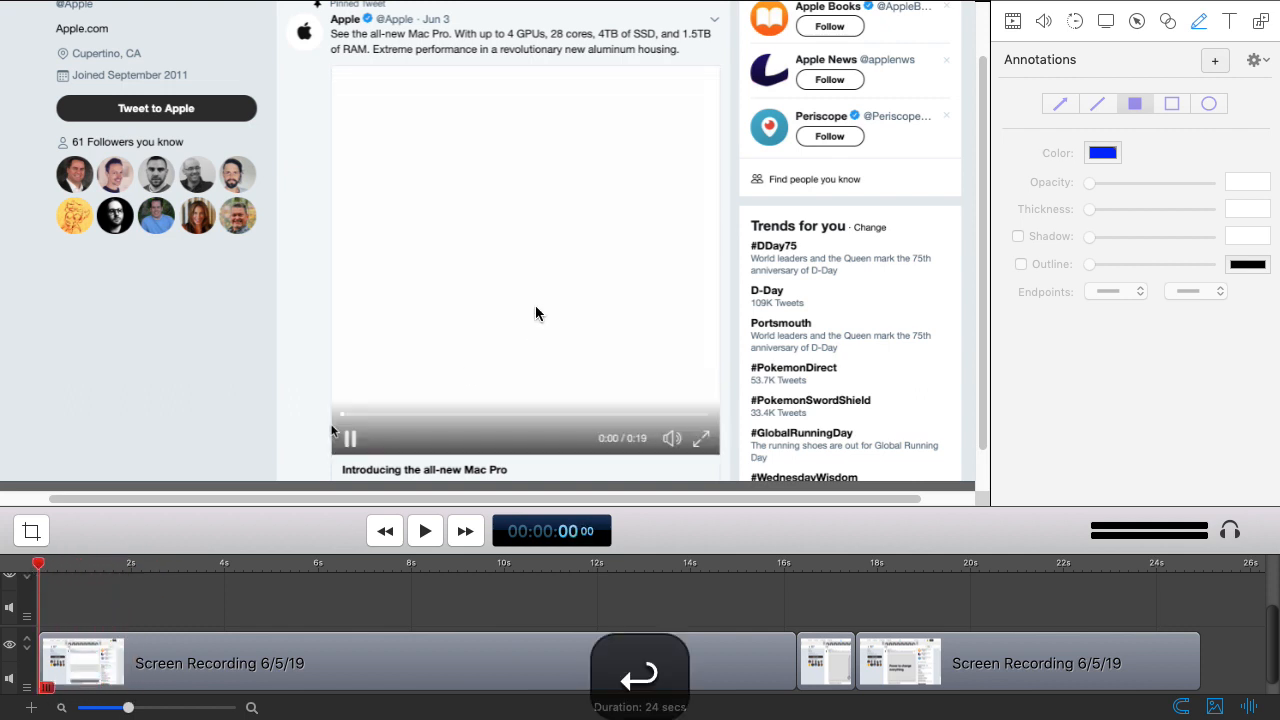
{"action": "left_click", "coordinate": [251, 301]}
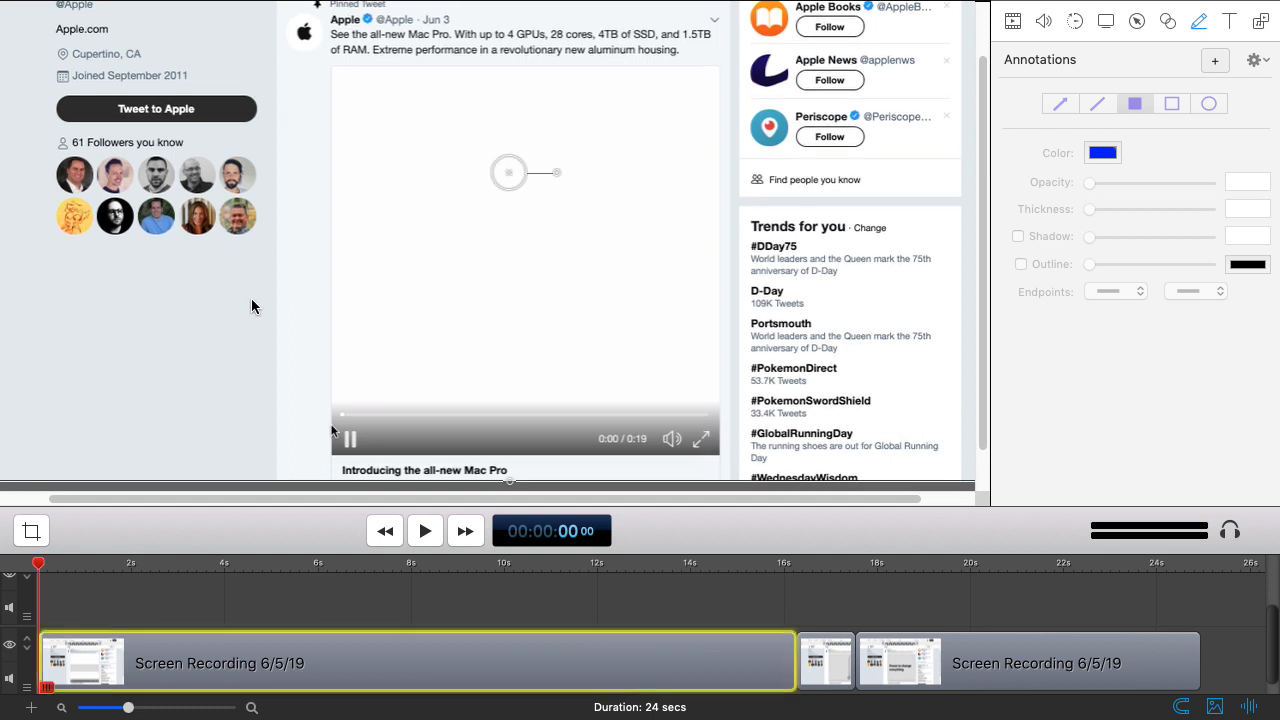
{"action": "key", "text": "space"}
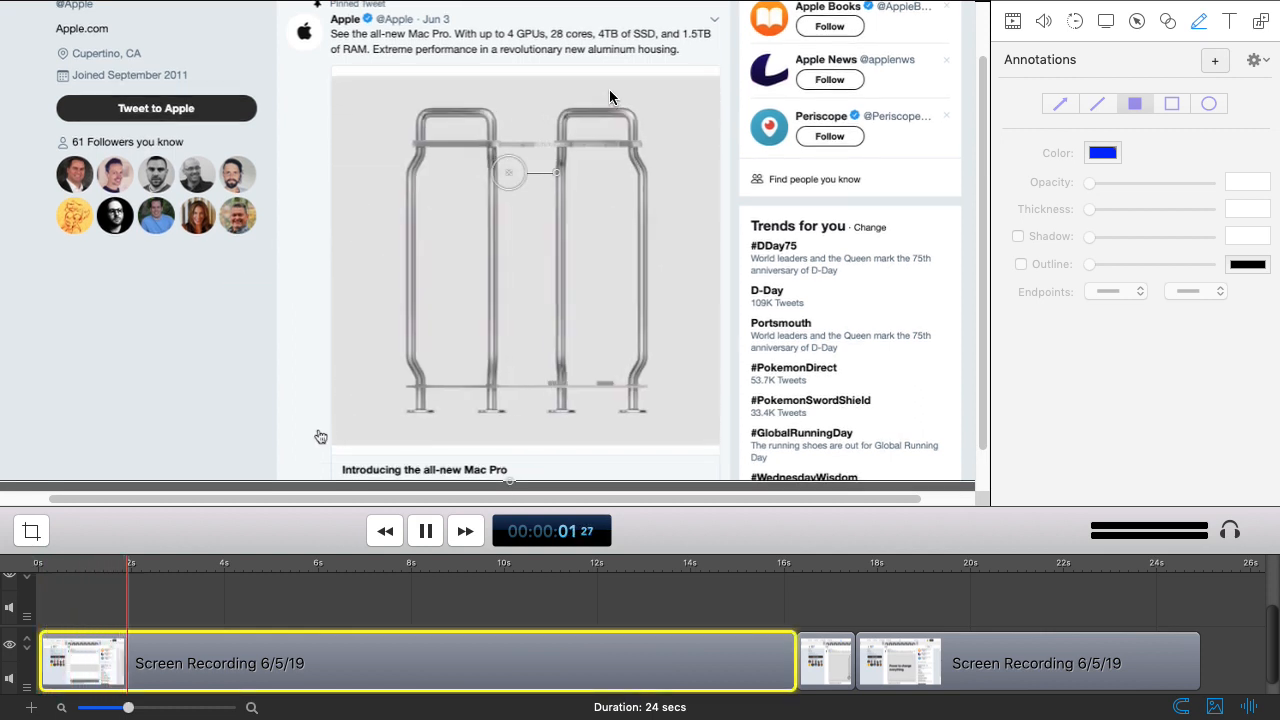
{"action": "left_click", "coordinate": [40, 566]}
{"action": "left_click", "coordinate": [40, 568]}
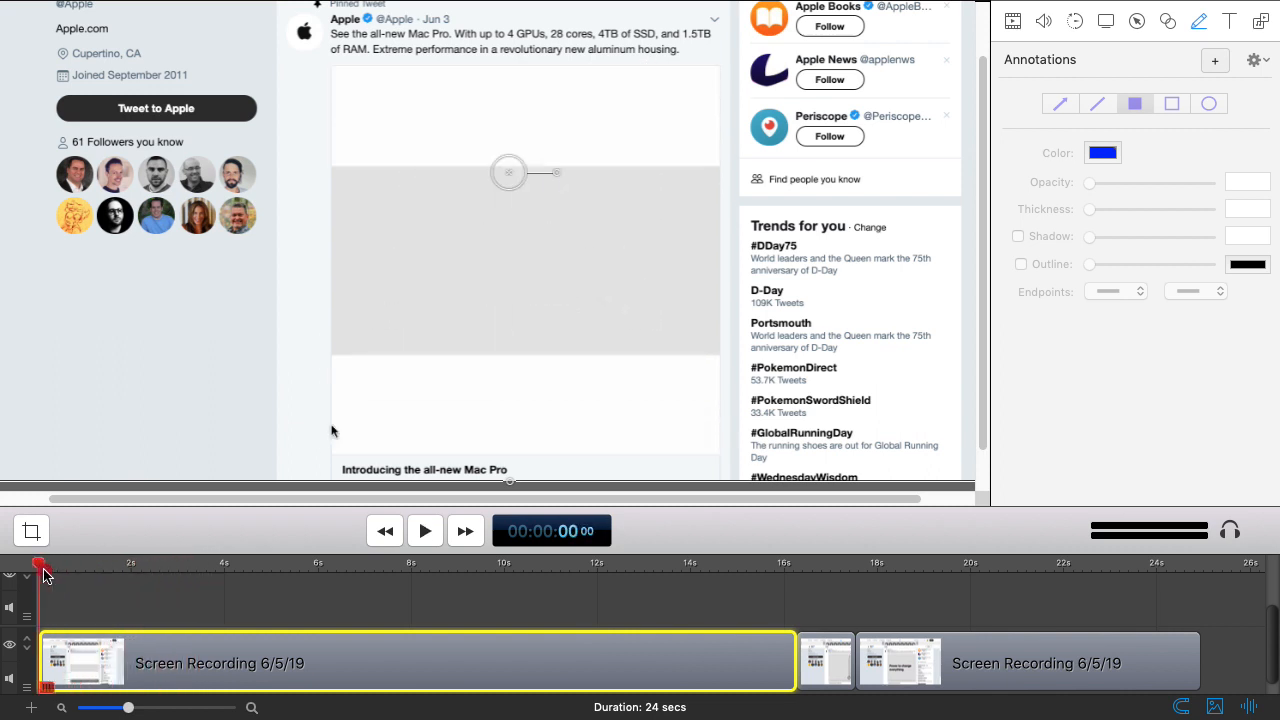
{"action": "key", "text": "space"}
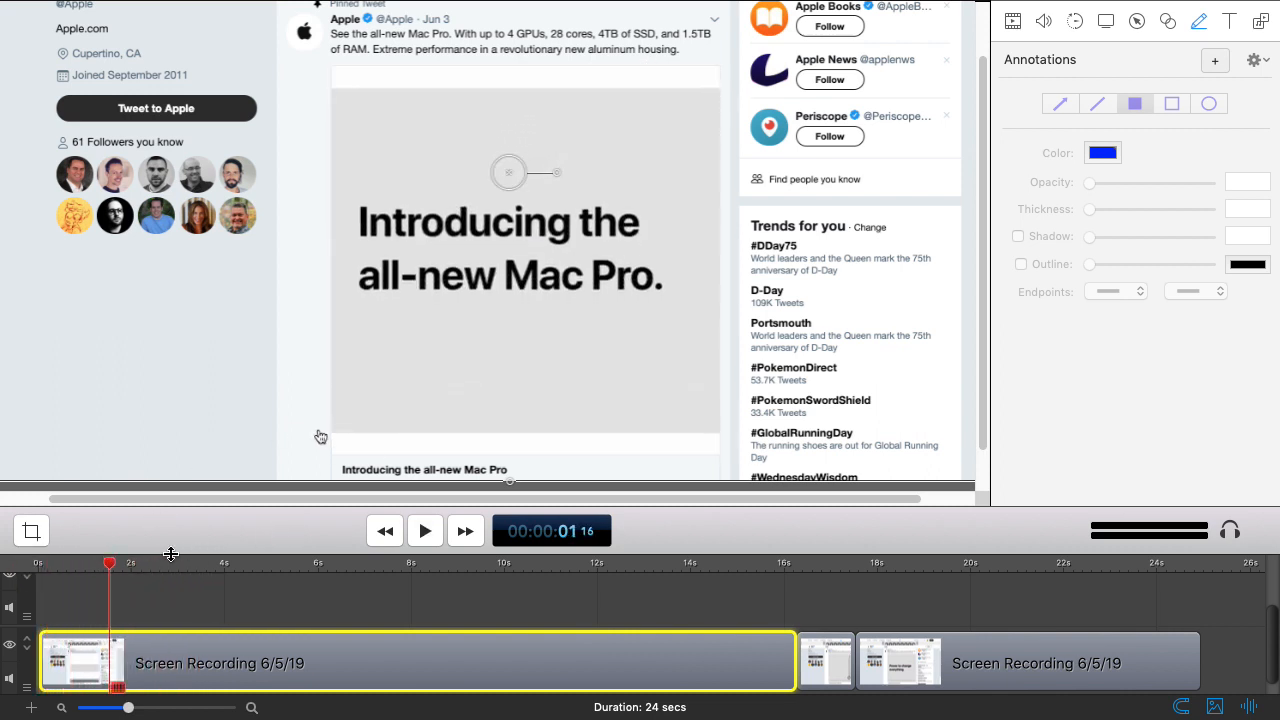
{"action": "left_click_drag", "start_coordinate": [114, 572], "coordinate": [40, 590]}
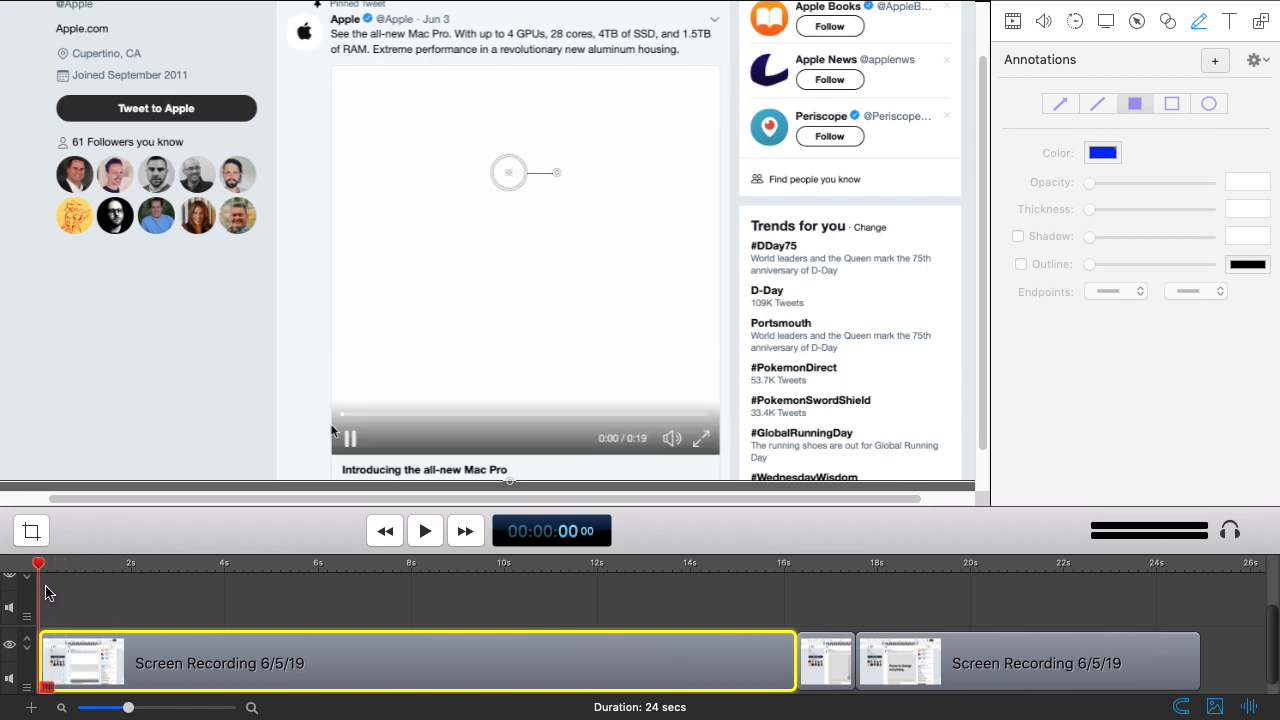
{"action": "left_click_drag", "start_coordinate": [130, 708], "coordinate": [155, 708]}
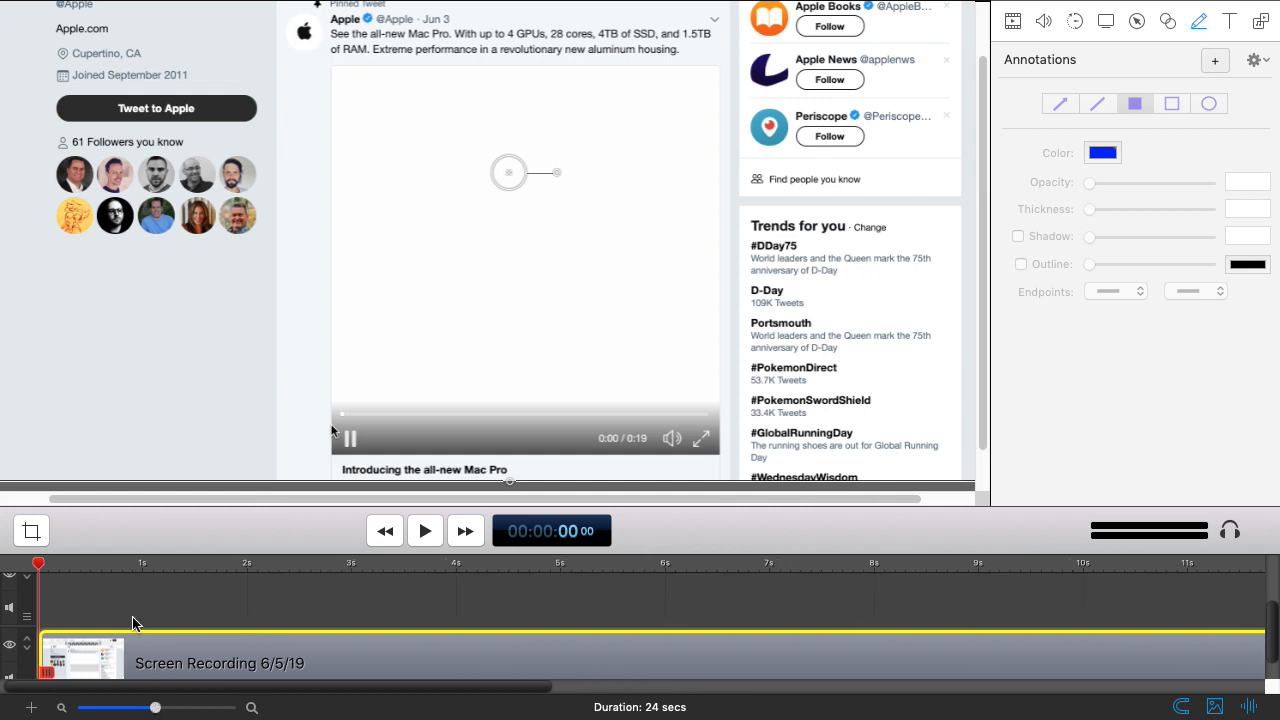
{"action": "left_click_drag", "start_coordinate": [43, 561], "coordinate": [47, 561]}
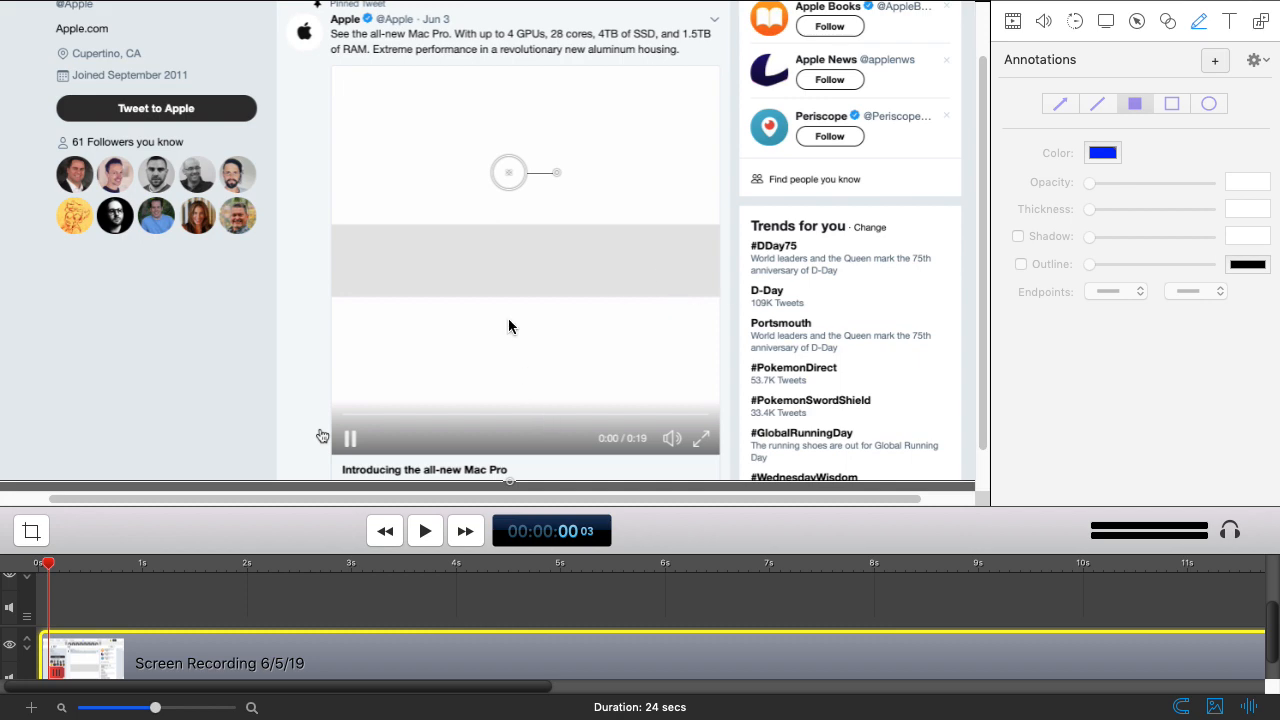
{"action": "key", "text": "super"}
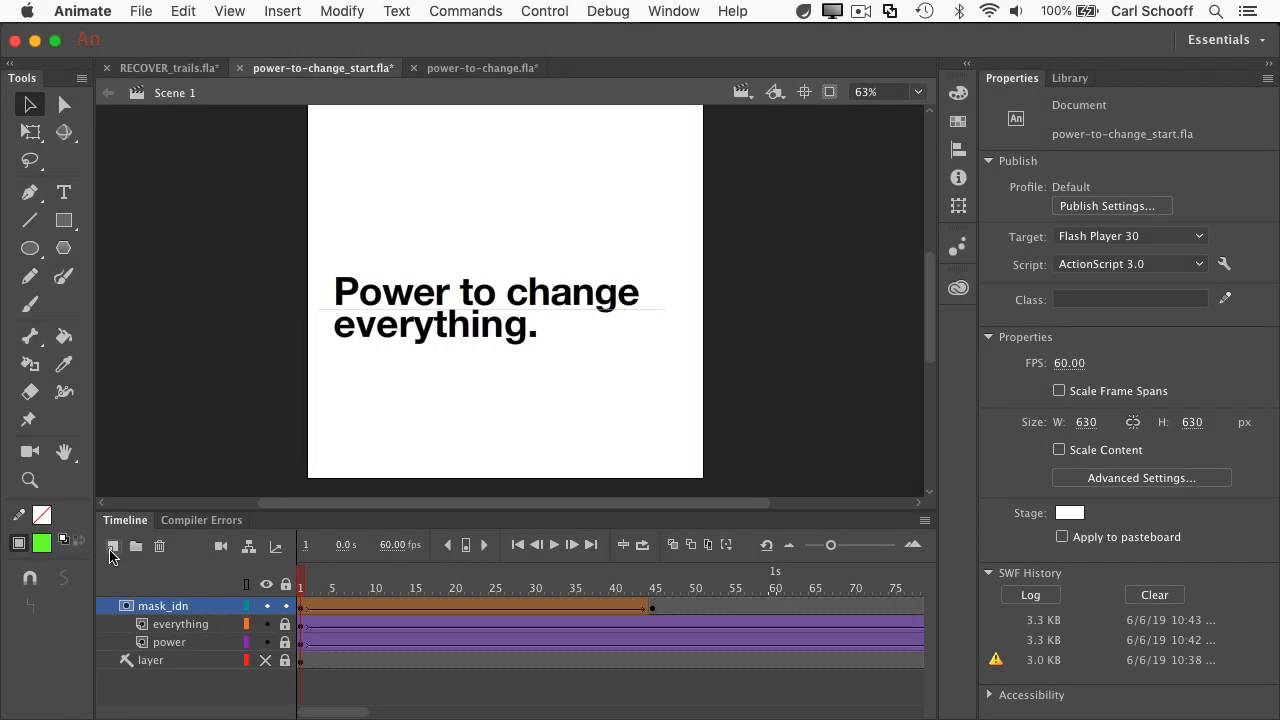
Step: Add a layer named bg and place it beneath the masked power layer, outside the mask group
{"action": "left_click", "coordinate": [112, 546]}
{"action": "double_click", "coordinate": [162, 606]}
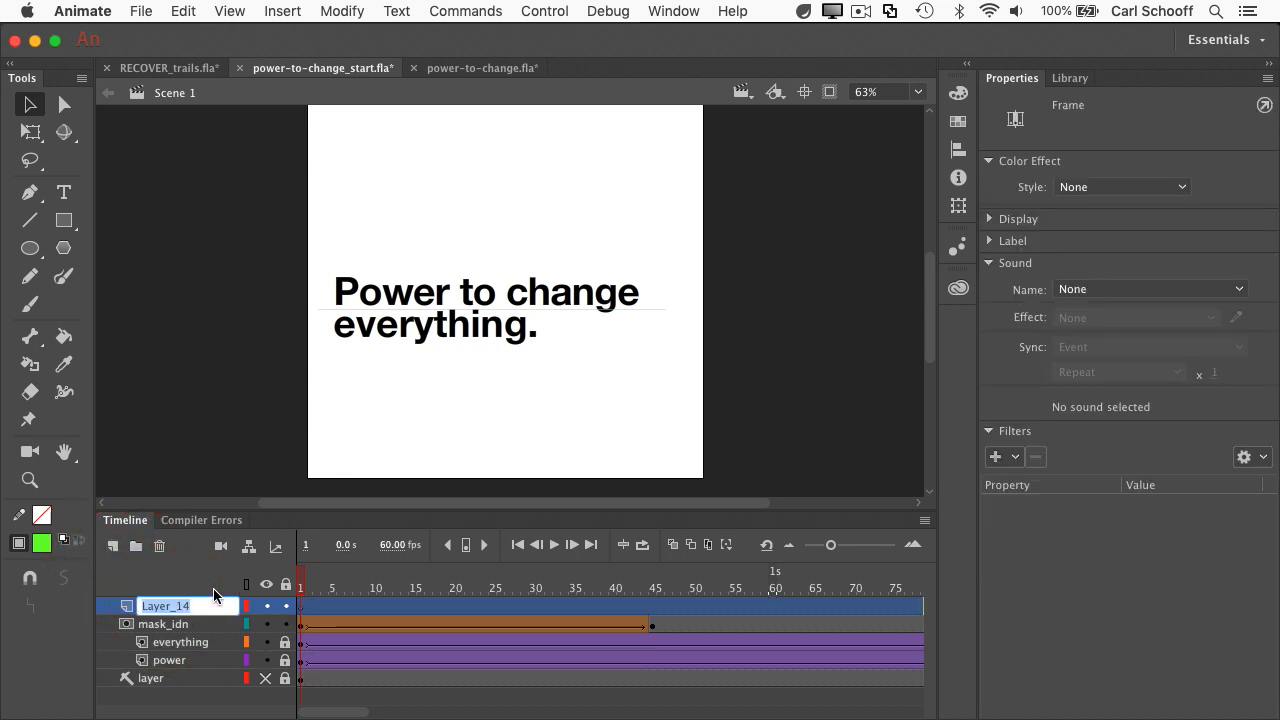
{"action": "type", "text": "bg"}
{"action": "key", "text": "Return"}
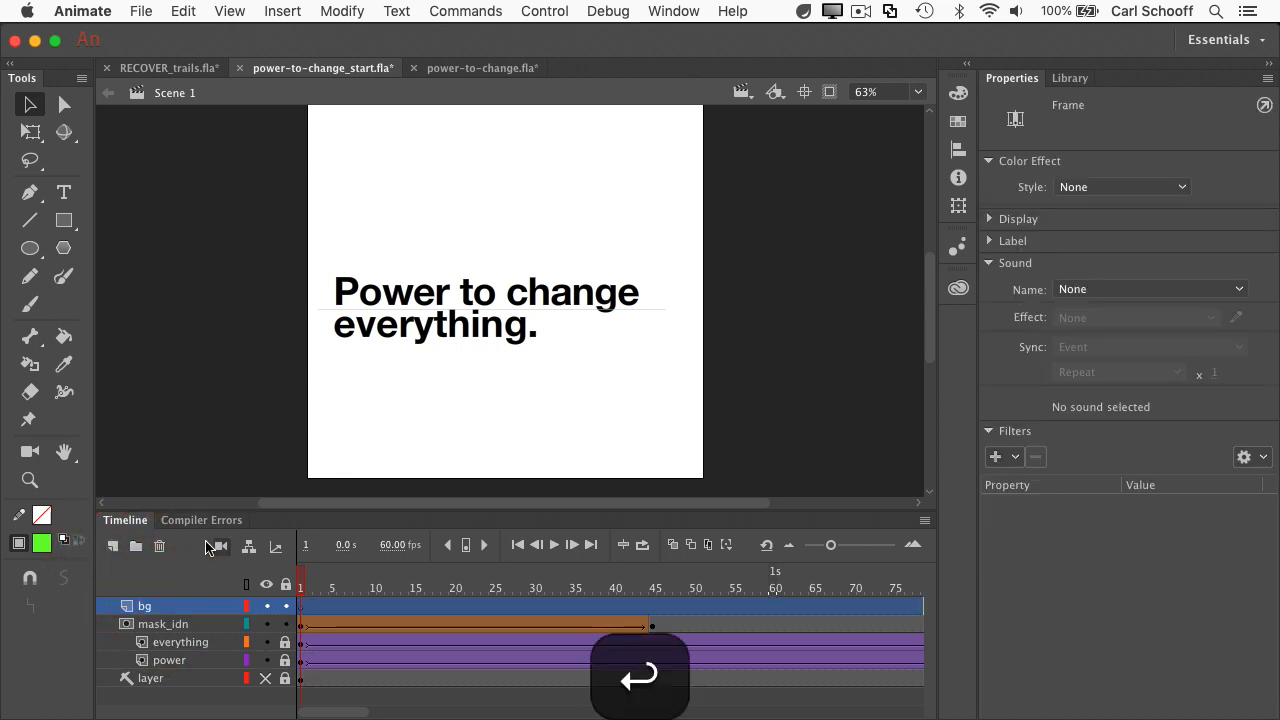
{"action": "left_click_drag", "start_coordinate": [124, 618], "coordinate": [120, 670]}
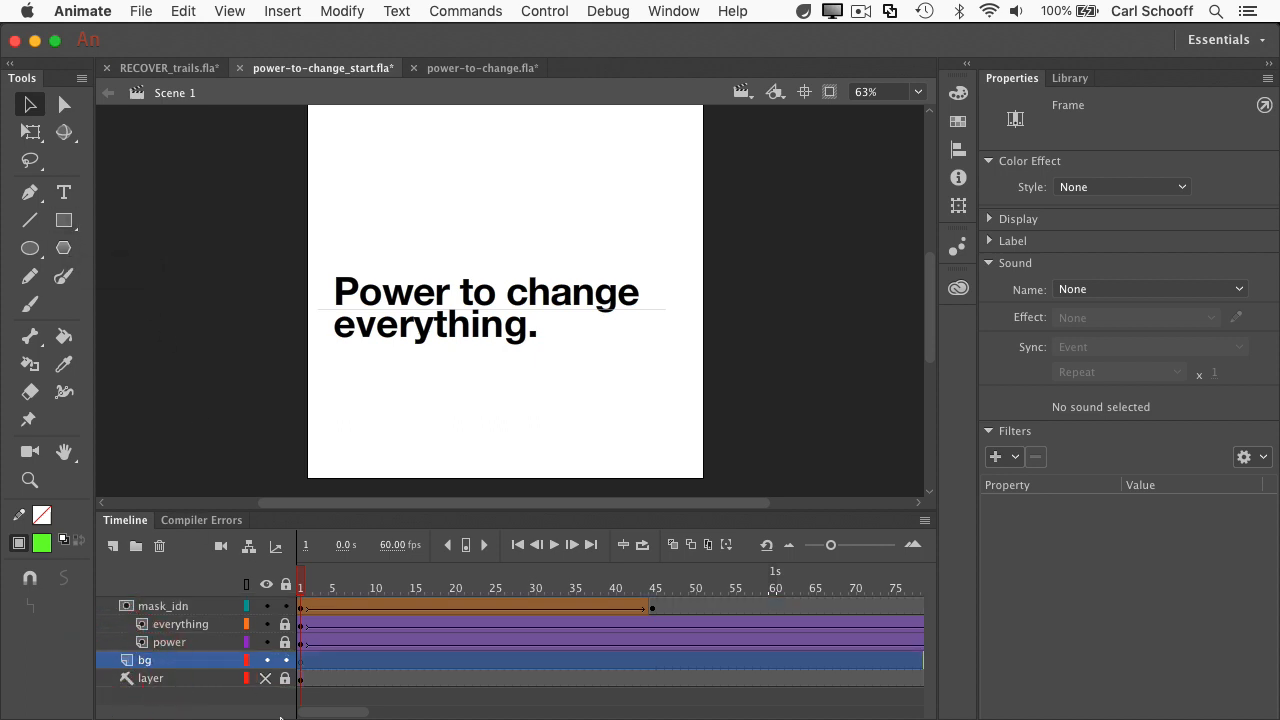
Step: Draw a stage-wide band about 631.5 by 49.3 px behind the text and fill it with the light gray sampled from the reference image
{"action": "left_click", "coordinate": [64, 220]}
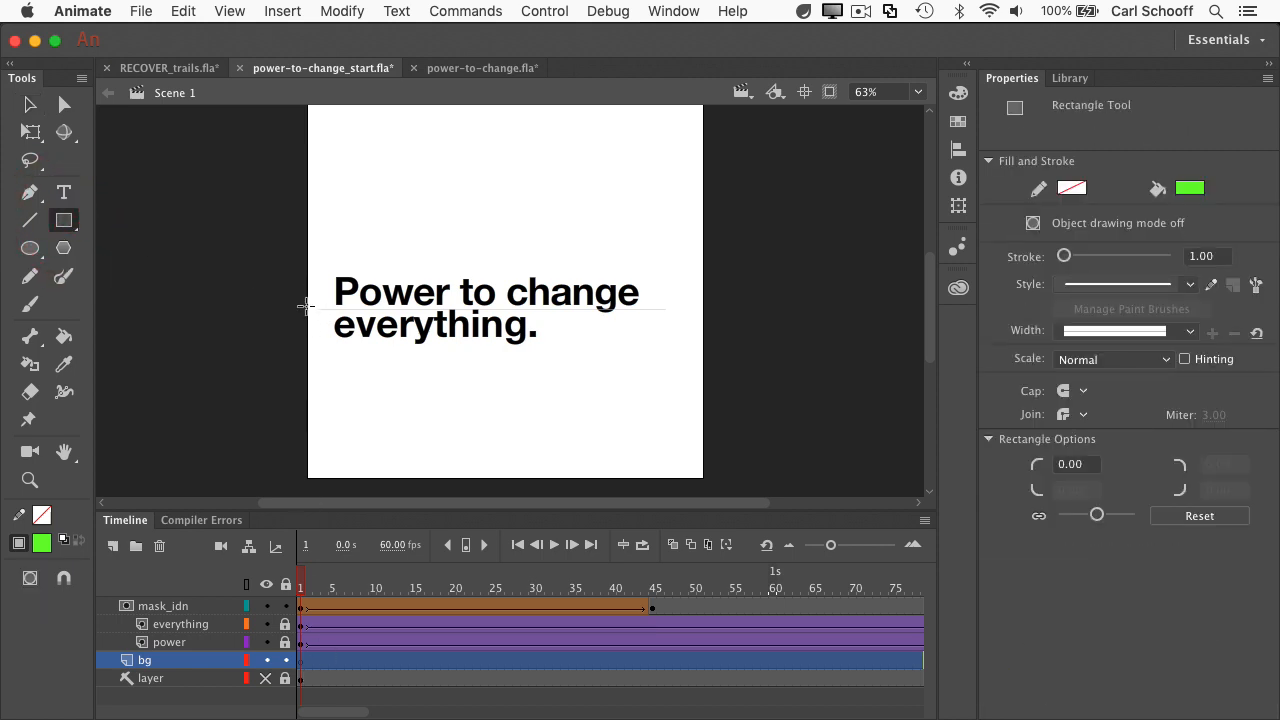
{"action": "left_click_drag", "start_coordinate": [305, 291], "coordinate": [705, 322]}
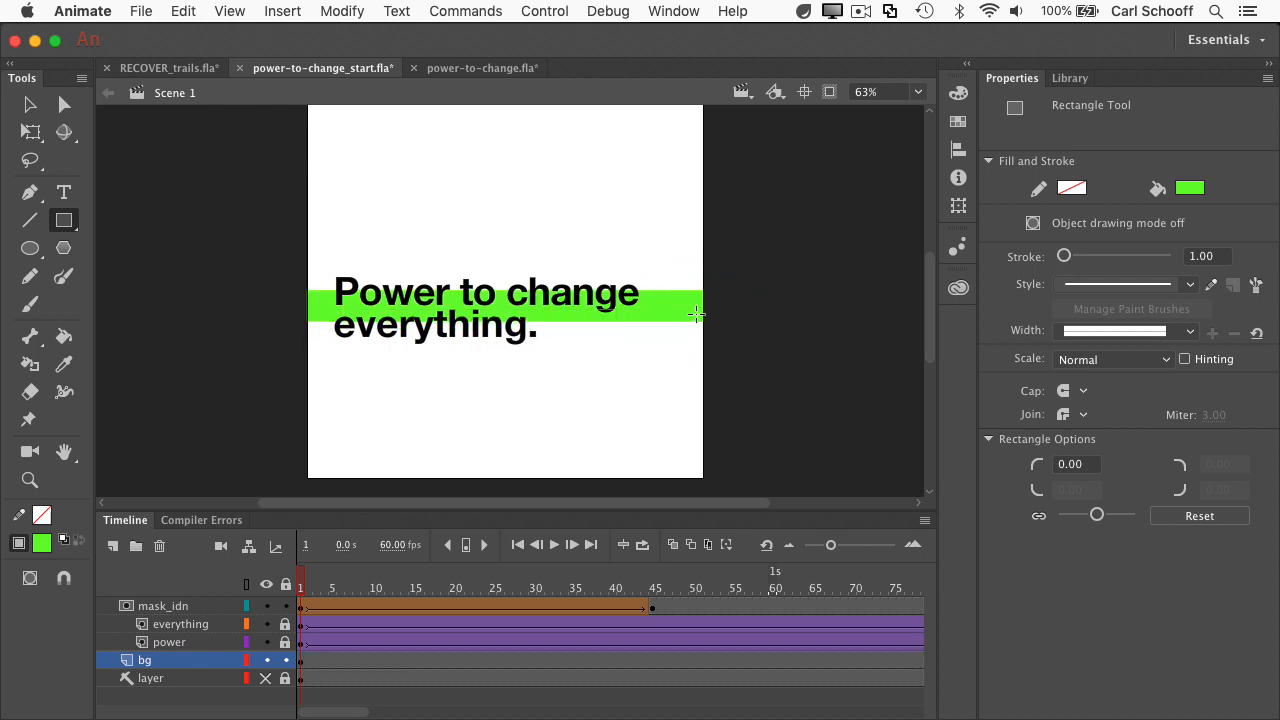
{"action": "left_click", "coordinate": [265, 678]}
{"action": "left_click", "coordinate": [29, 104]}
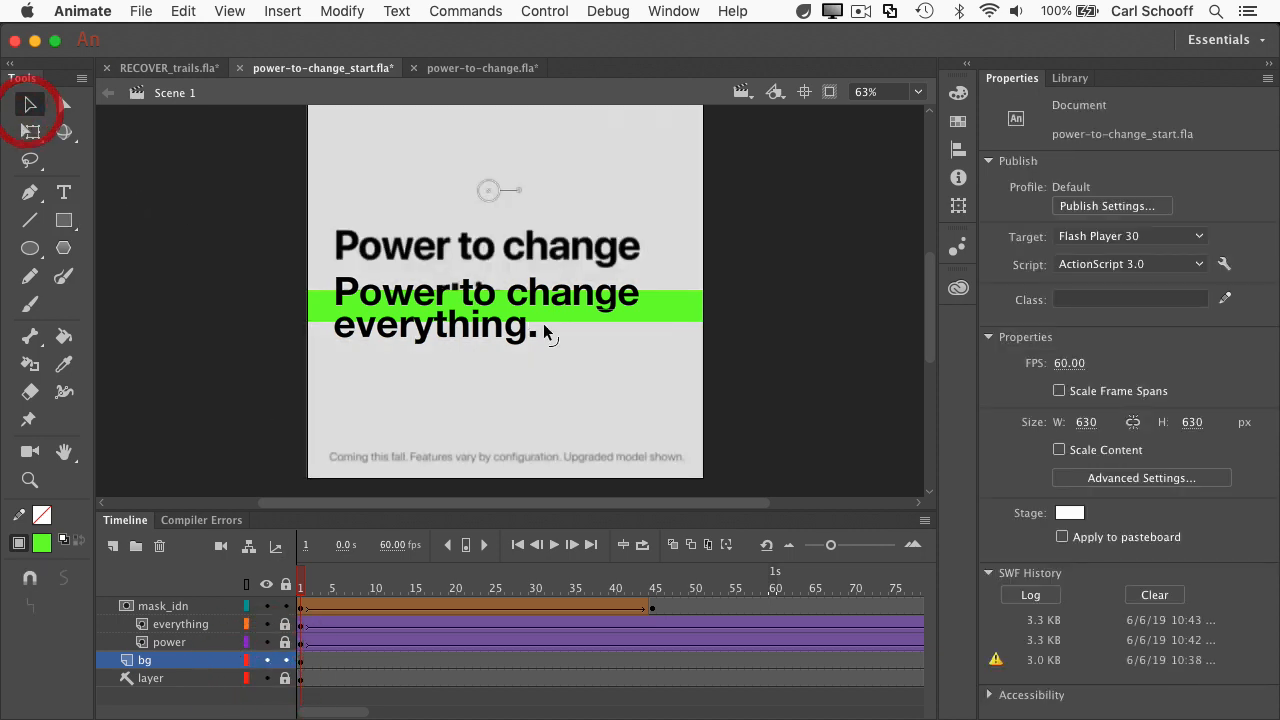
{"action": "left_click", "coordinate": [674, 305]}
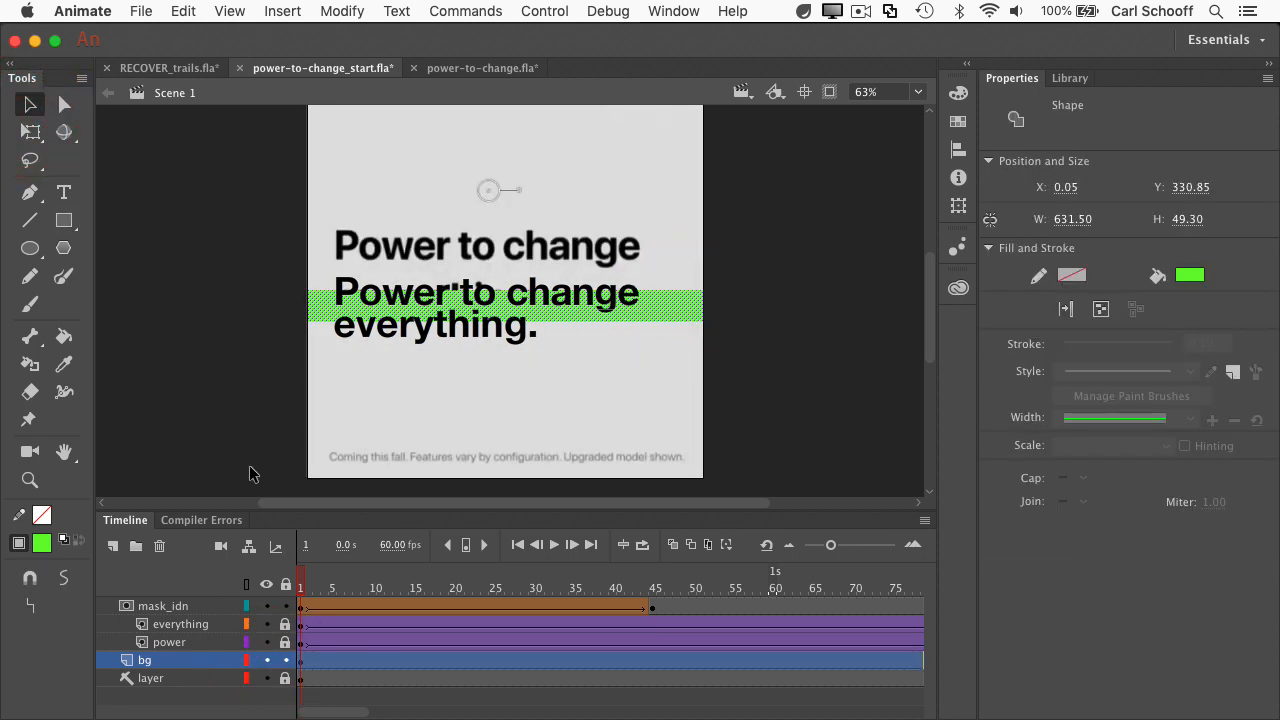
{"action": "left_click", "coordinate": [50, 548]}
{"action": "left_click", "coordinate": [571, 415]}
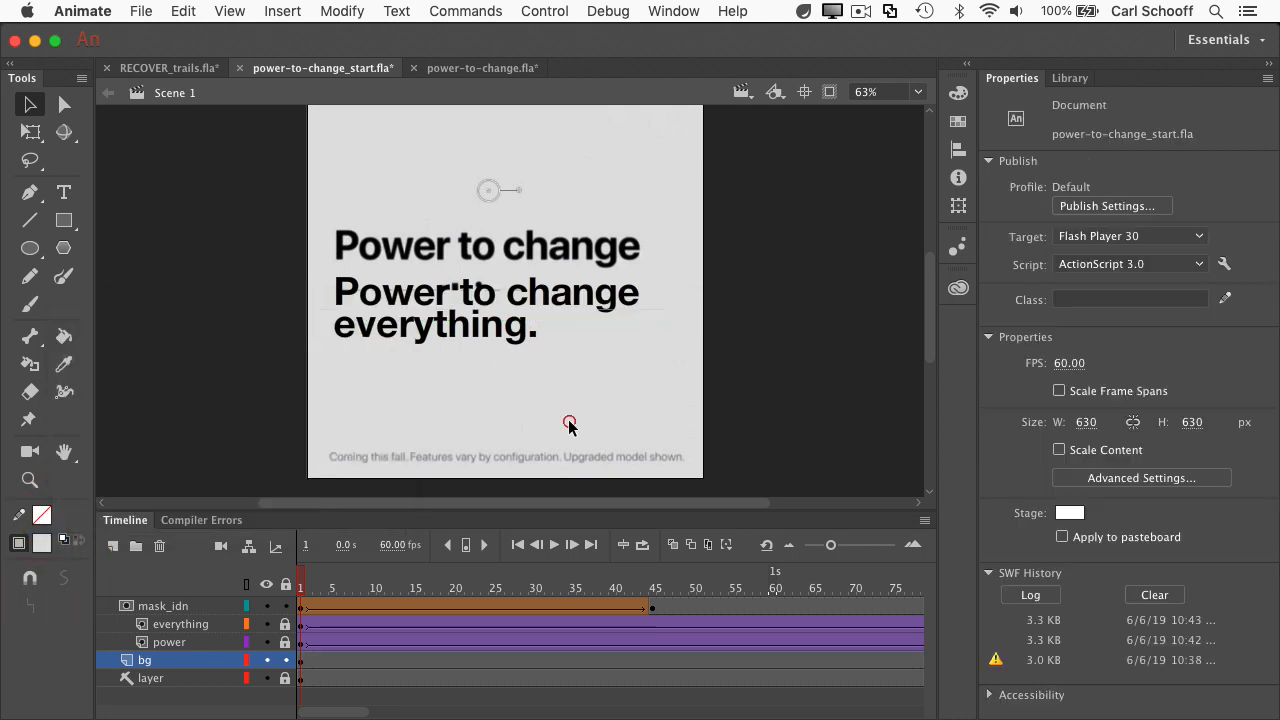
{"action": "left_click", "coordinate": [266, 679]}
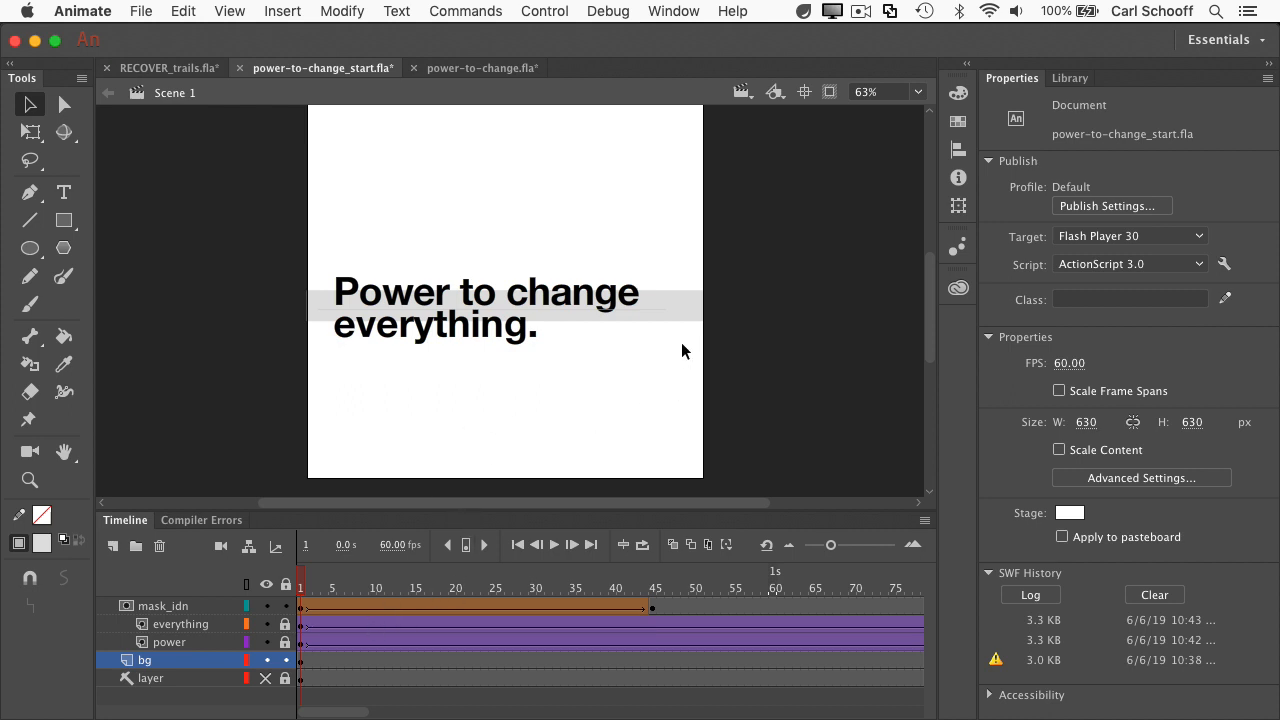
Step: Insert a keyframe at frame 80 of the bg layer and stretch its gray rectangle to about 710.9 px tall, covering the whole stage
{"action": "left_click_drag", "start_coordinate": [330, 714], "coordinate": [418, 708]}
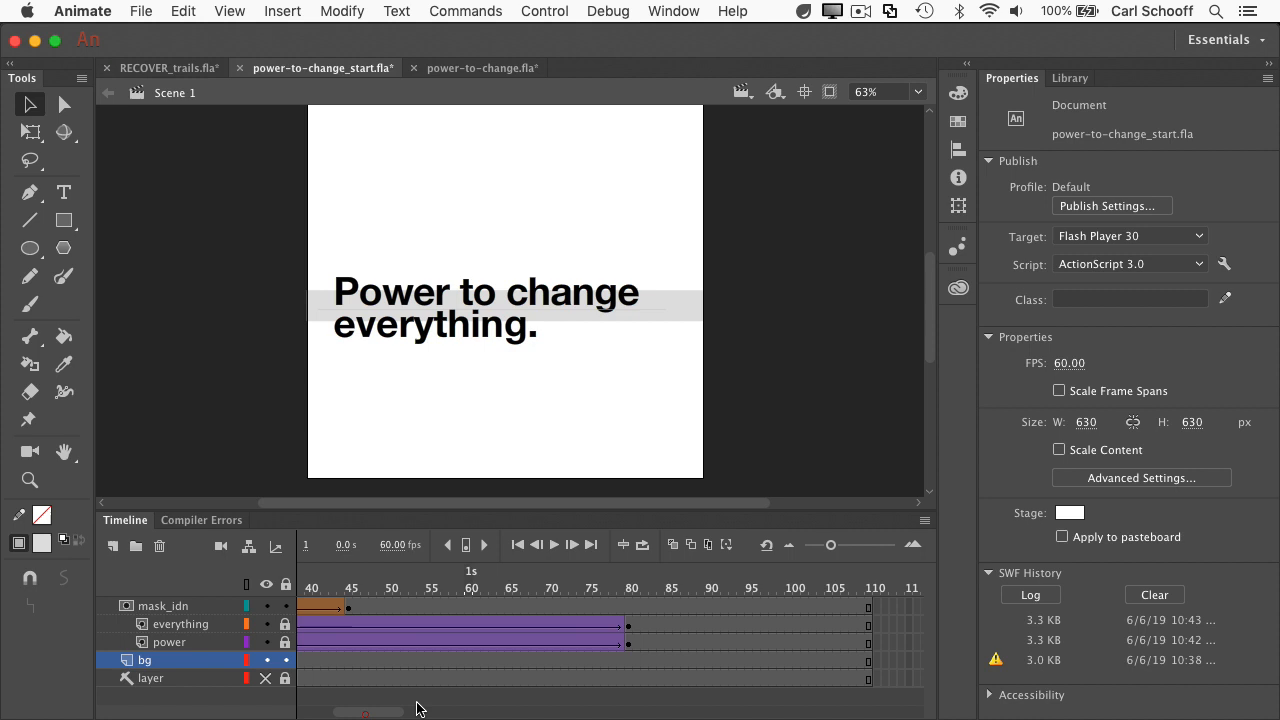
{"action": "left_click", "coordinate": [628, 661]}
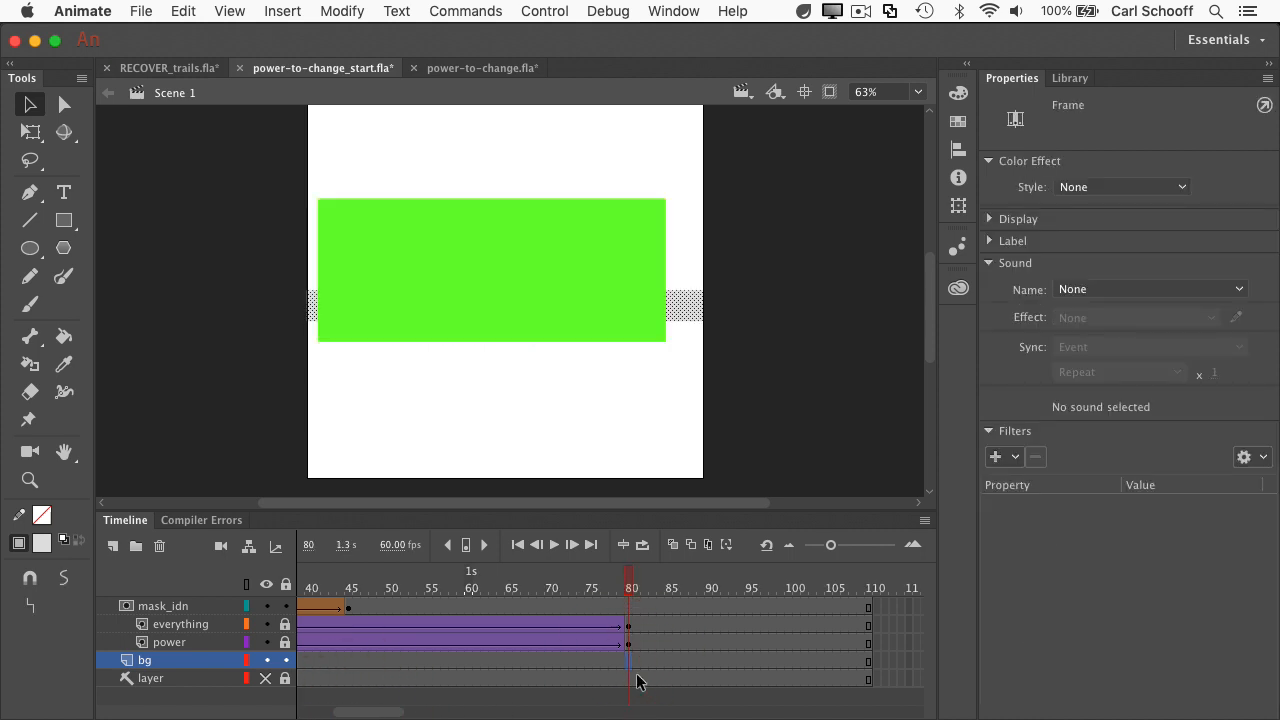
{"action": "key", "text": "F6"}
{"action": "left_click", "coordinate": [687, 300]}
{"action": "left_click", "coordinate": [30, 131]}
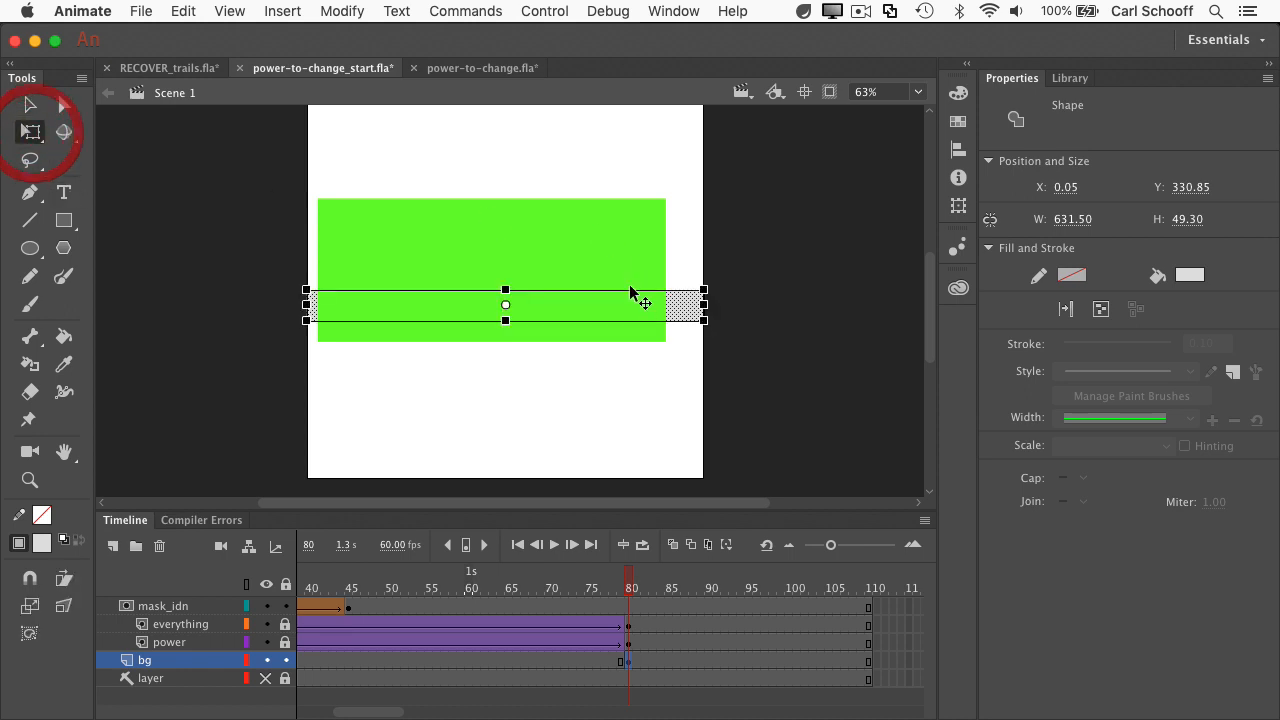
{"action": "left_click_drag", "start_coordinate": [507, 322], "coordinate": [507, 455]}
{"action": "scroll", "coordinate": [797, 382], "scroll_direction": "up", "scroll_amount": 5}
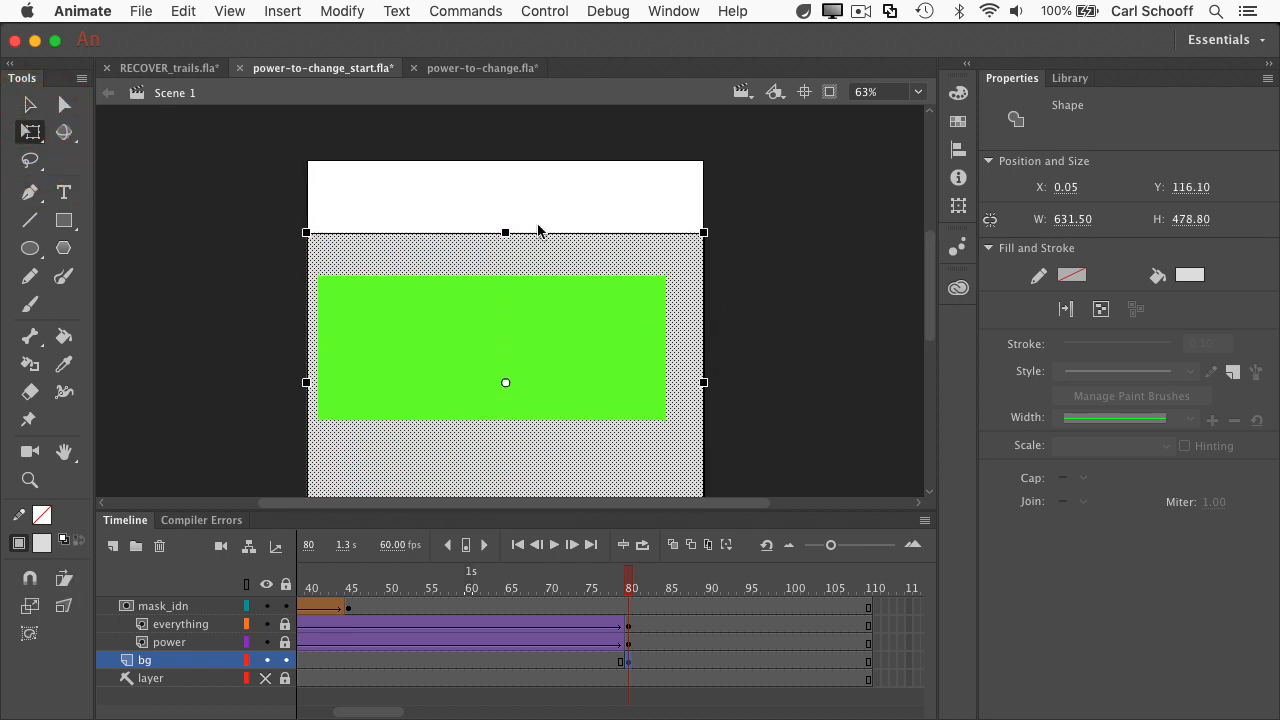
{"action": "left_click_drag", "start_coordinate": [507, 233], "coordinate": [507, 160]}
{"action": "scroll", "coordinate": [816, 307], "scroll_direction": "down", "scroll_amount": 7}
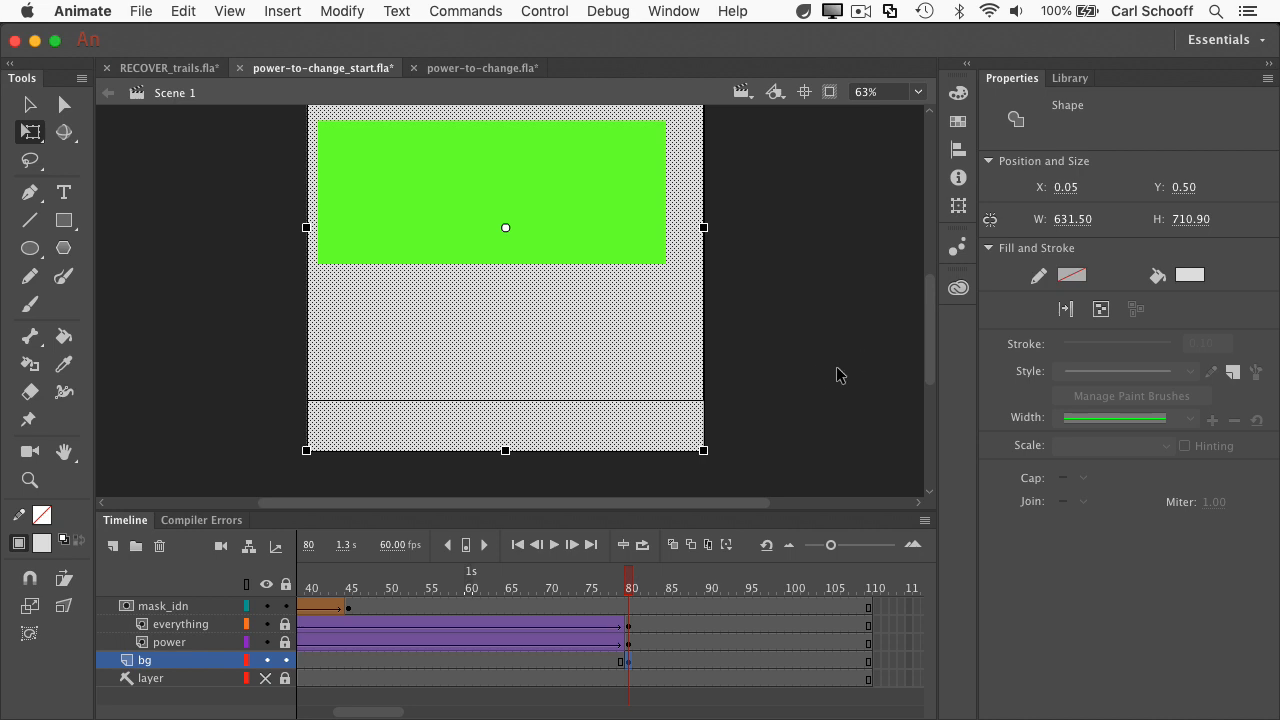
{"action": "left_click", "coordinate": [806, 390]}
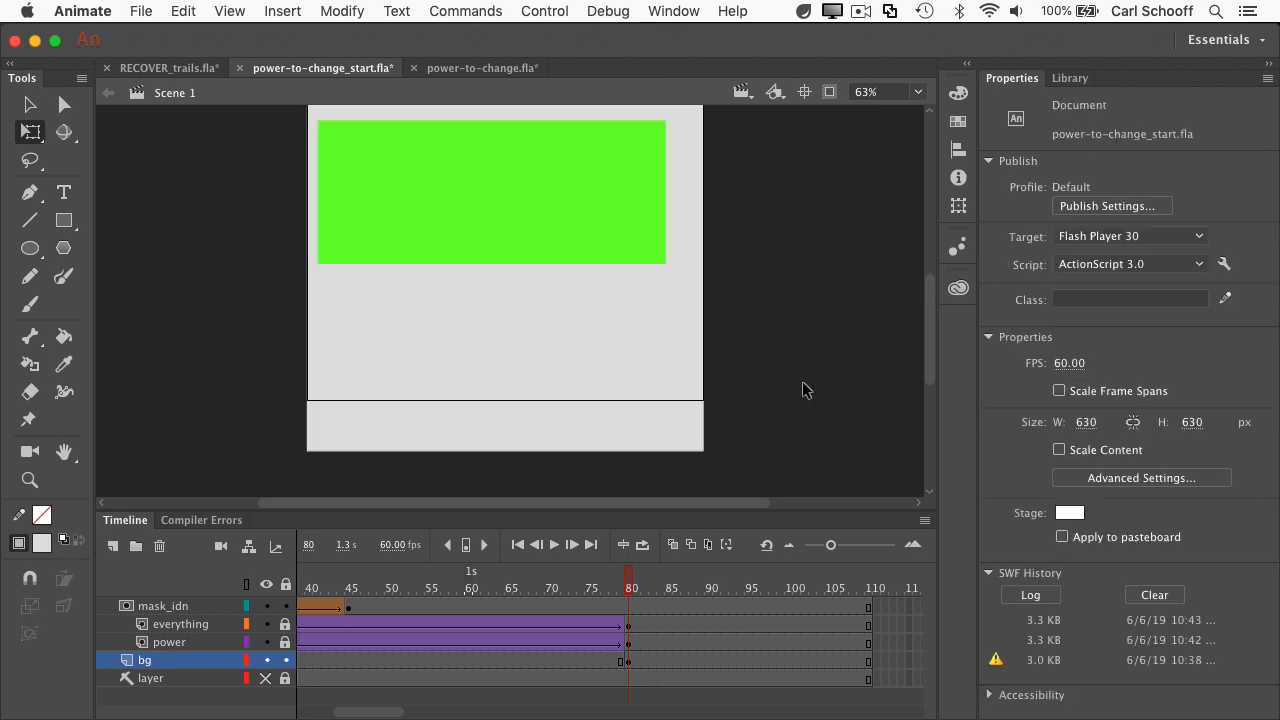
Step: Create a shape tween on the bg layer between frames 1 and 80 and test the movie
{"action": "right_click", "coordinate": [547, 664]}
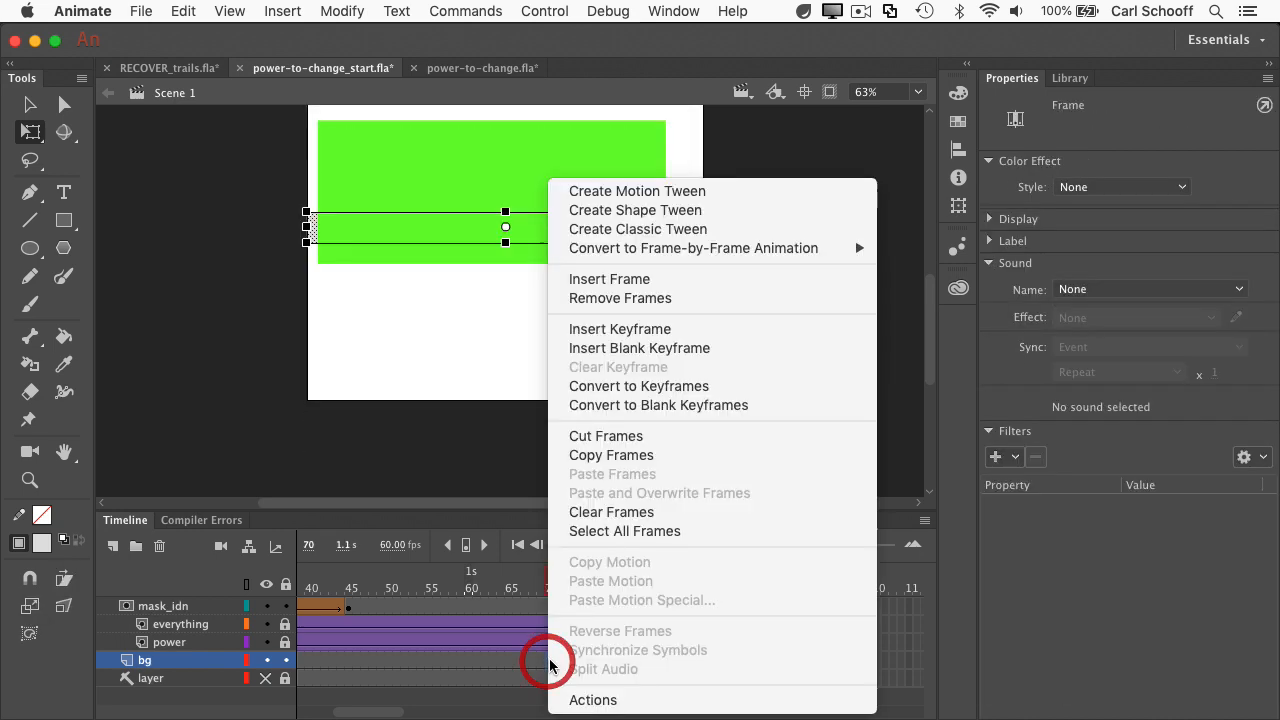
{"action": "left_click", "coordinate": [703, 211]}
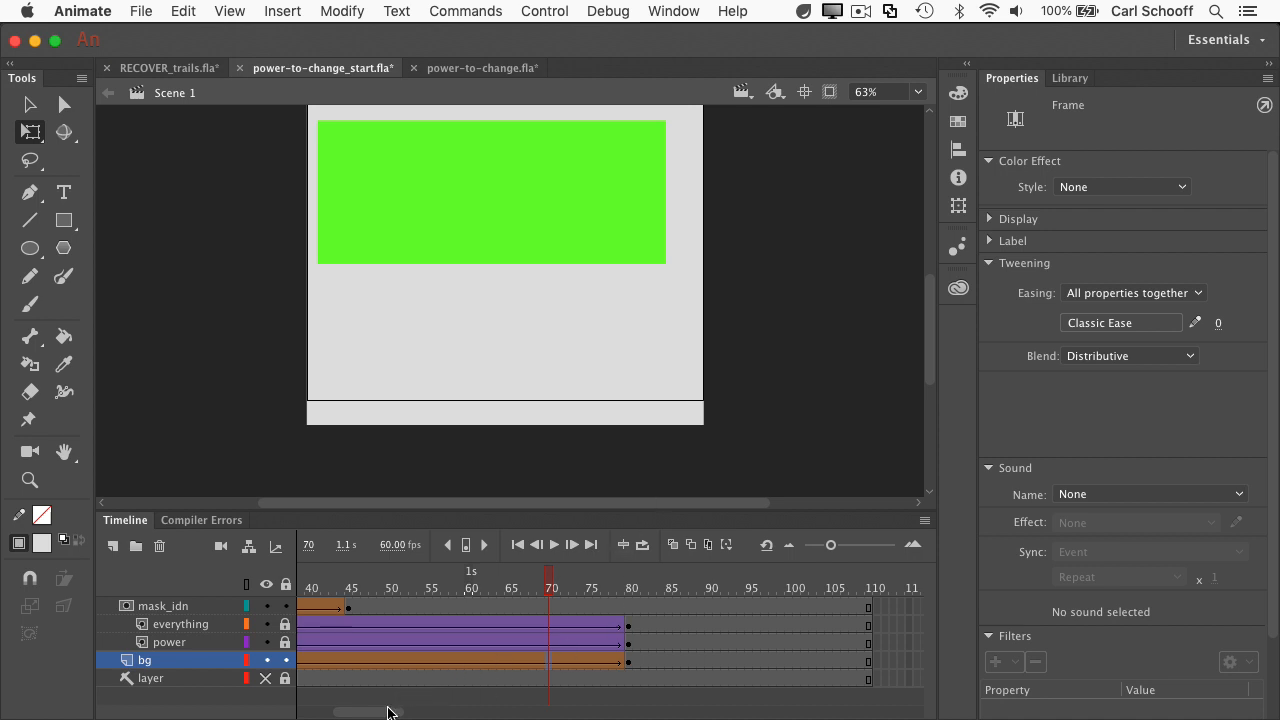
{"action": "left_click_drag", "start_coordinate": [390, 712], "coordinate": [290, 710]}
{"action": "left_click", "coordinate": [224, 428]}
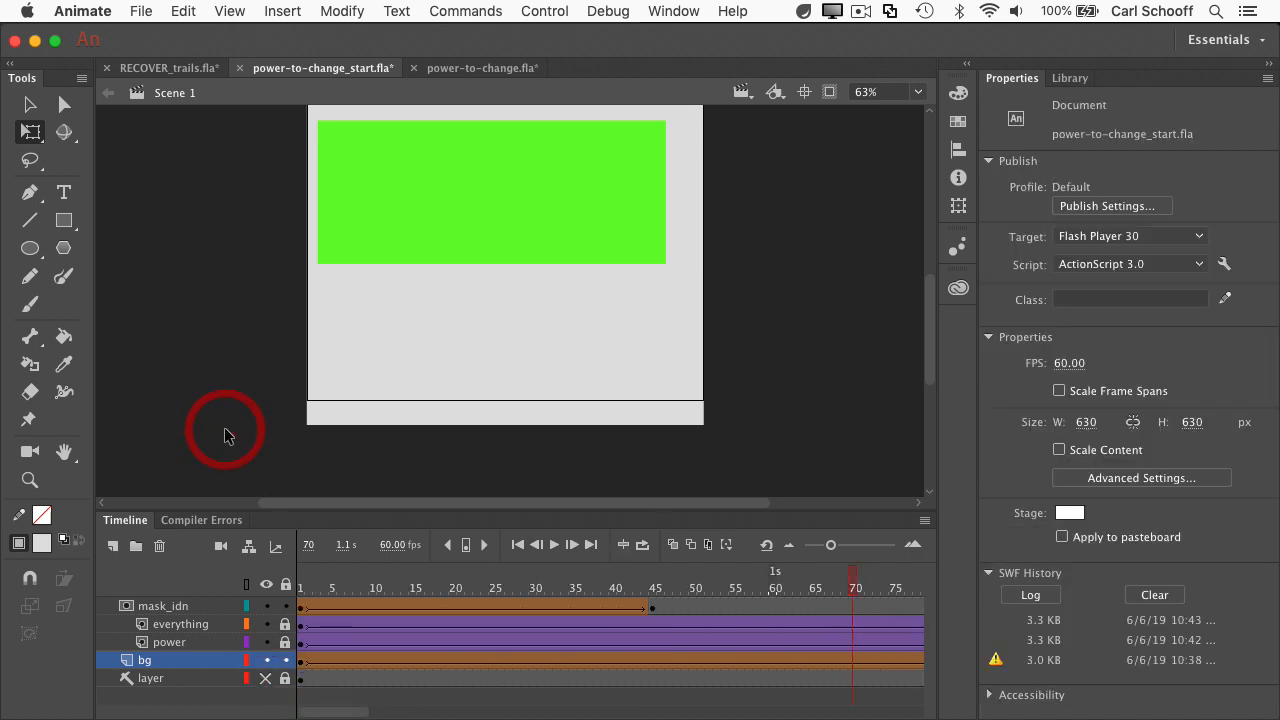
{"action": "key", "text": "super+Return"}
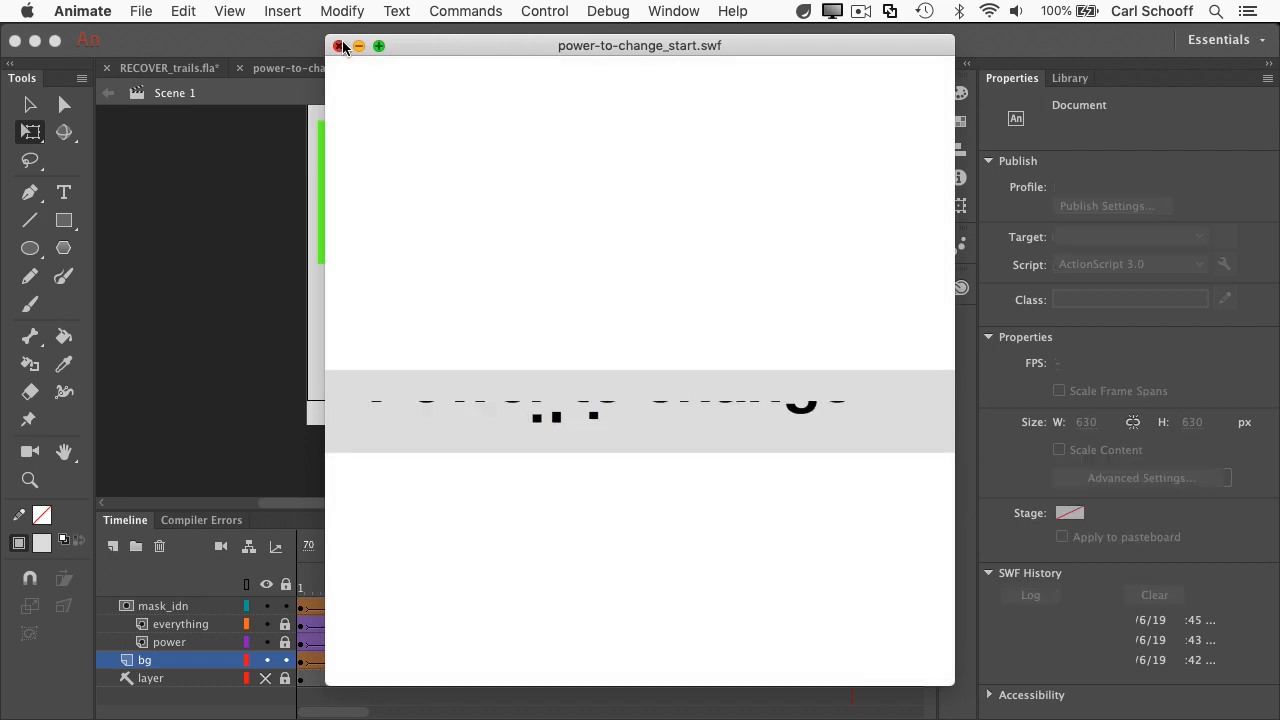
{"action": "left_click", "coordinate": [338, 46]}
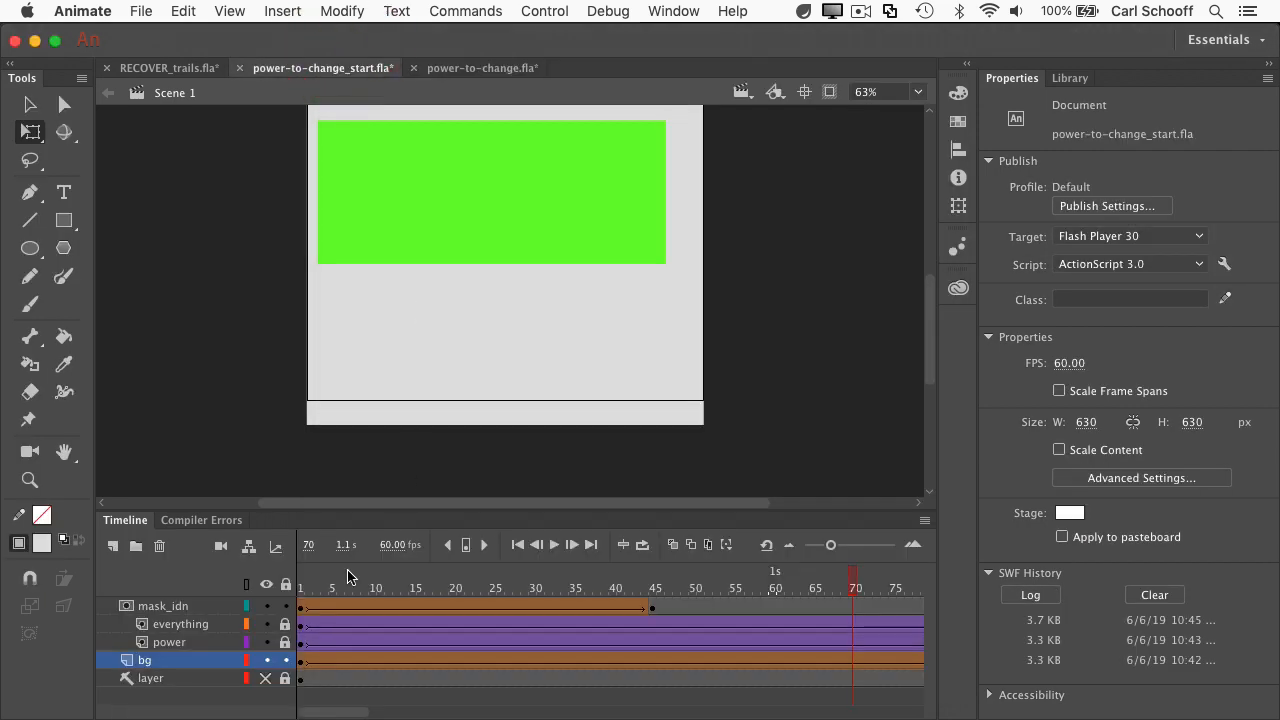
Step: Raise the Classic Ease strength of the bg layer's shape tween from frame 1 and test the movie again
{"action": "left_click", "coordinate": [301, 659]}
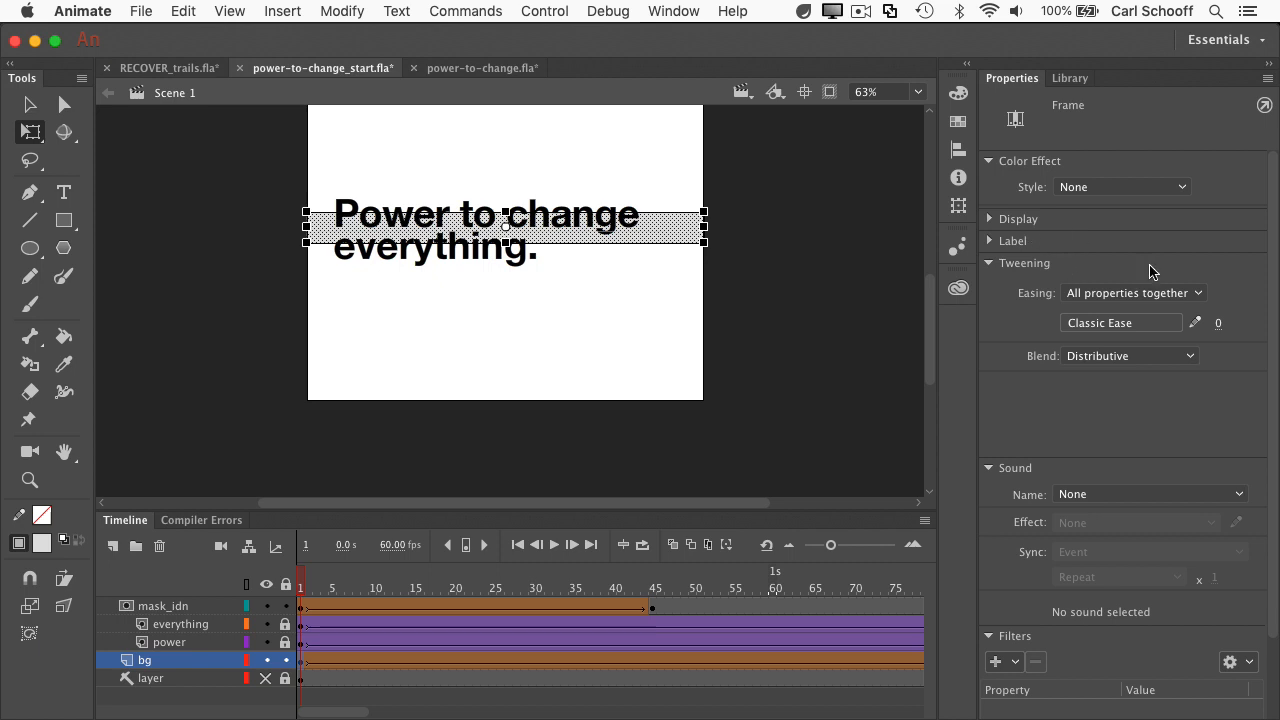
{"action": "left_click_drag", "start_coordinate": [1218, 323], "coordinate": [1275, 323]}
{"action": "left_click", "coordinate": [796, 365]}
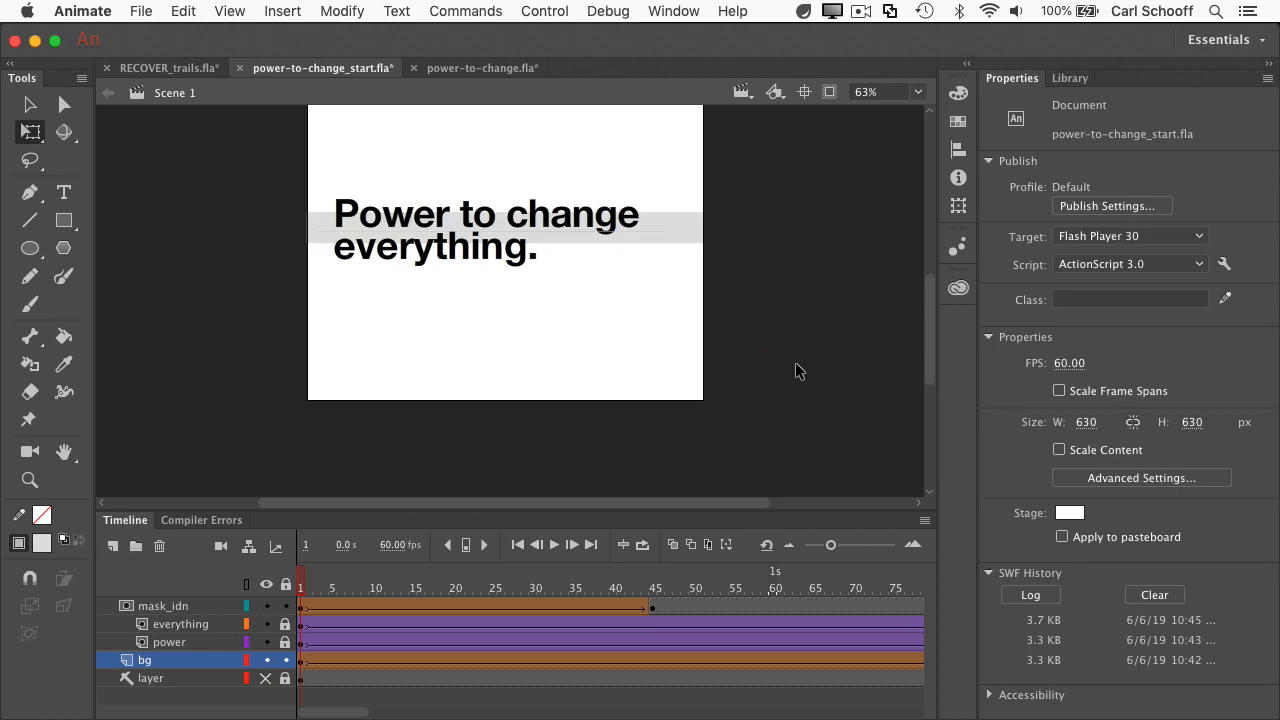
{"action": "key", "text": "super+Return"}
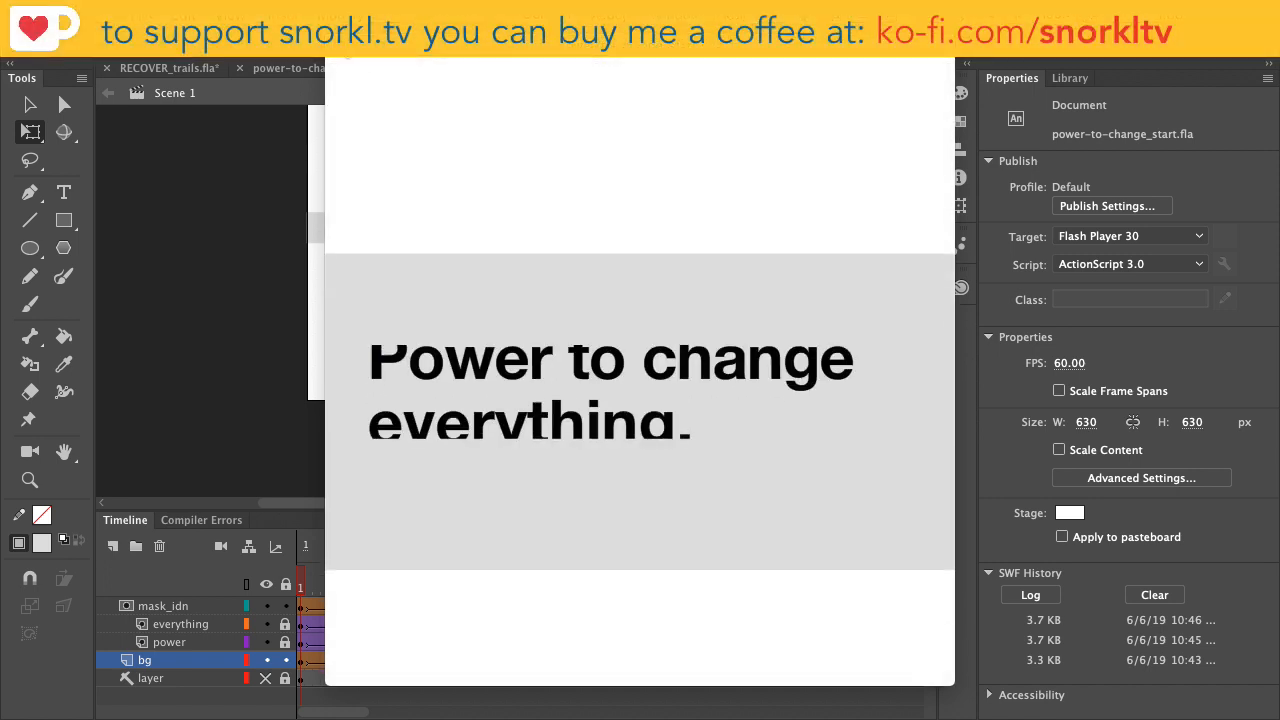
{"action": "left_click", "coordinate": [340, 49]}
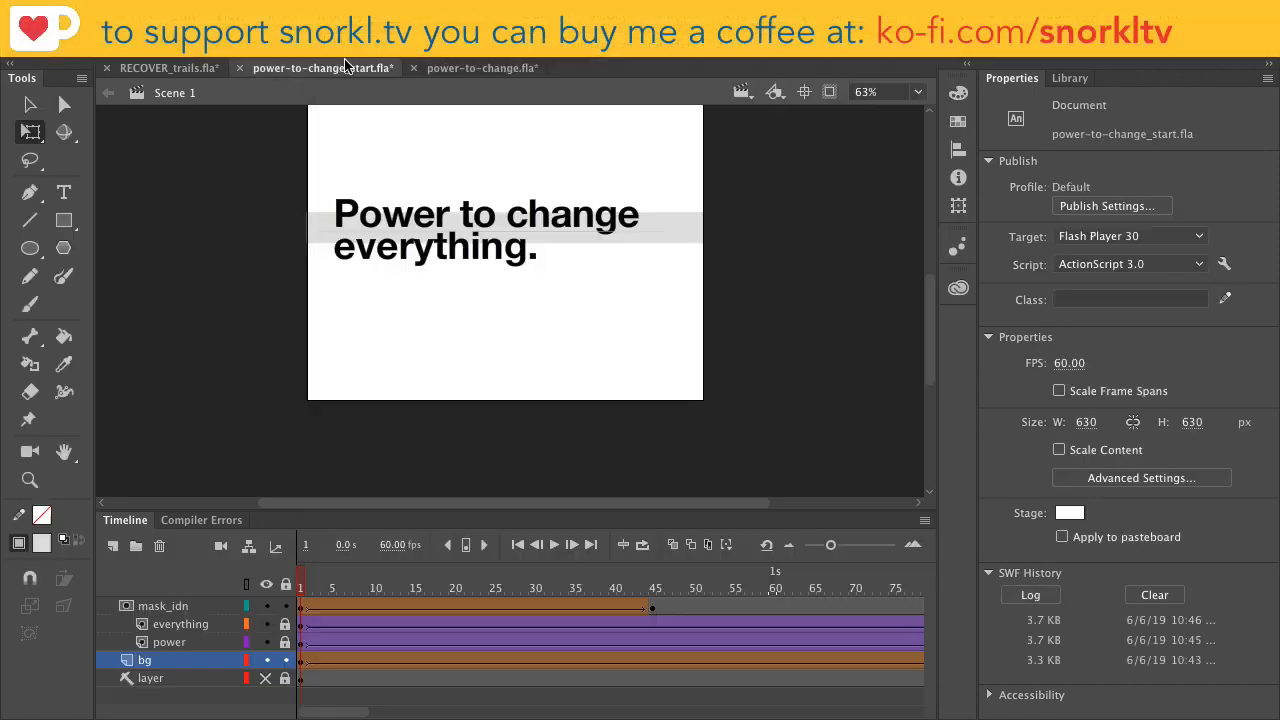
Step: Shrink the bg layer's gray band at frame 1 to about 12.8 px tall, nudge it down slightly and test the movie
{"action": "left_click", "coordinate": [674, 231]}
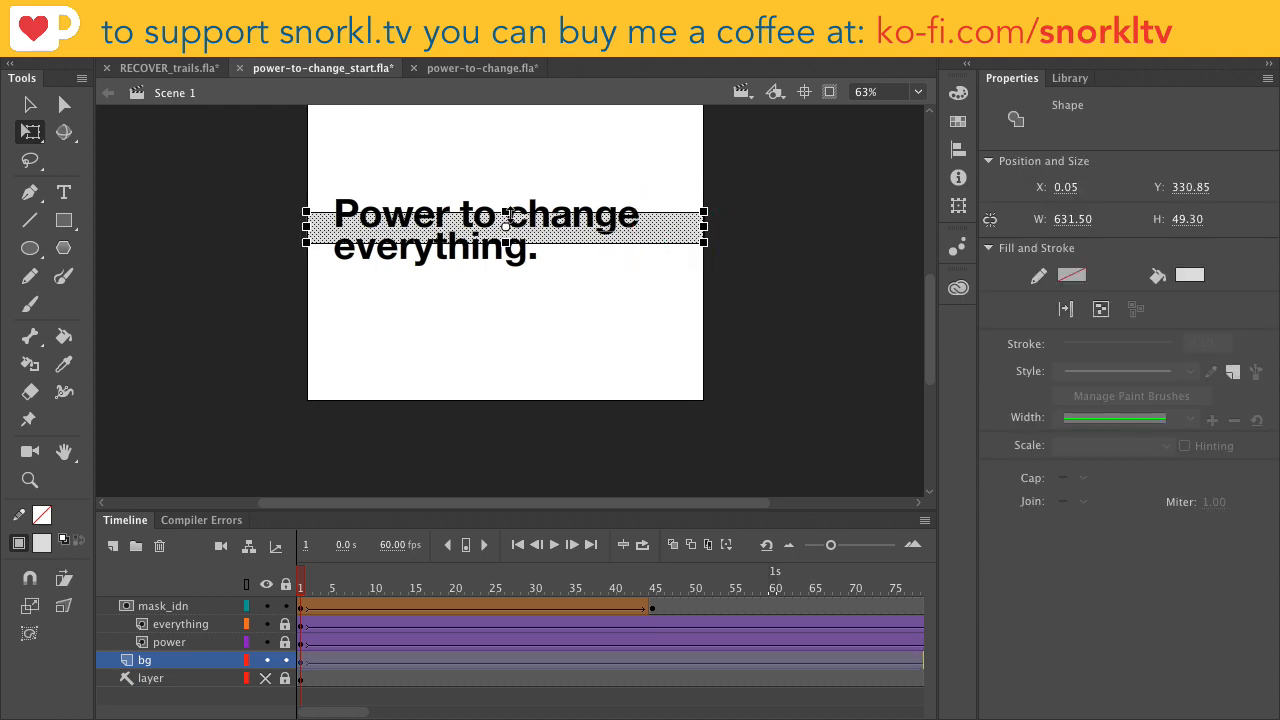
{"action": "left_click_drag", "start_coordinate": [510, 214], "coordinate": [508, 227]}
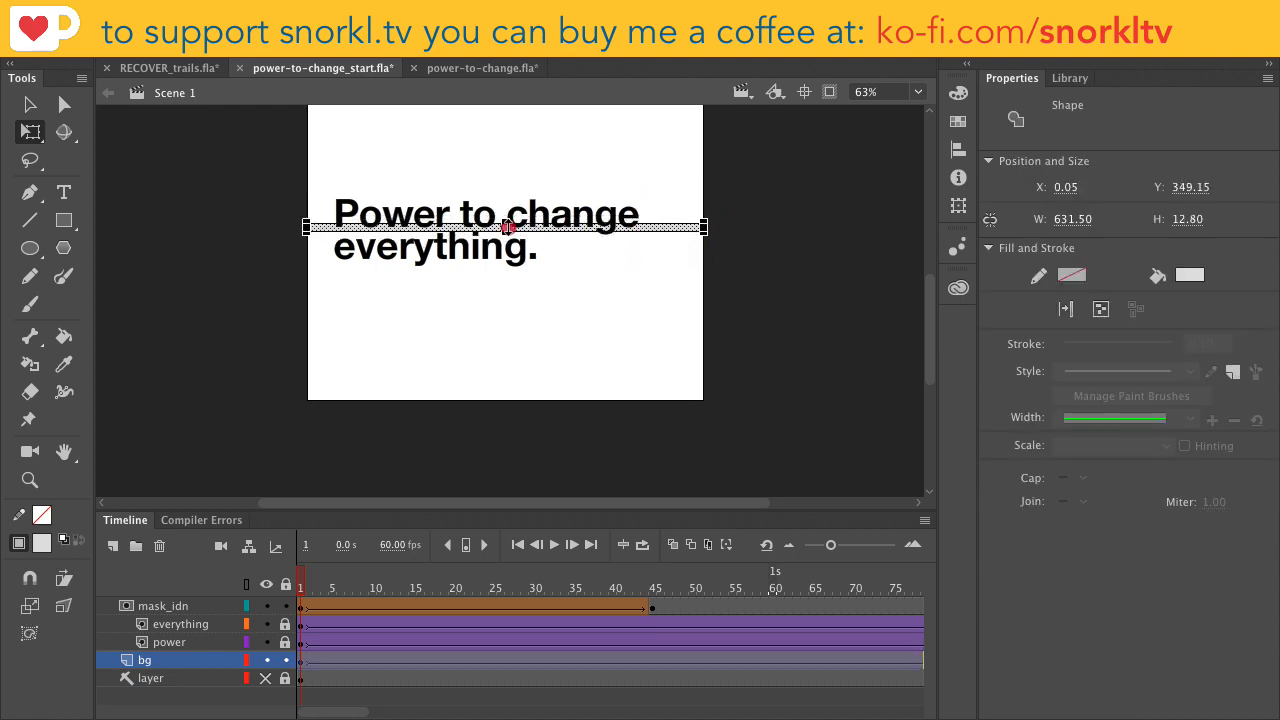
{"action": "key", "text": "Down"}
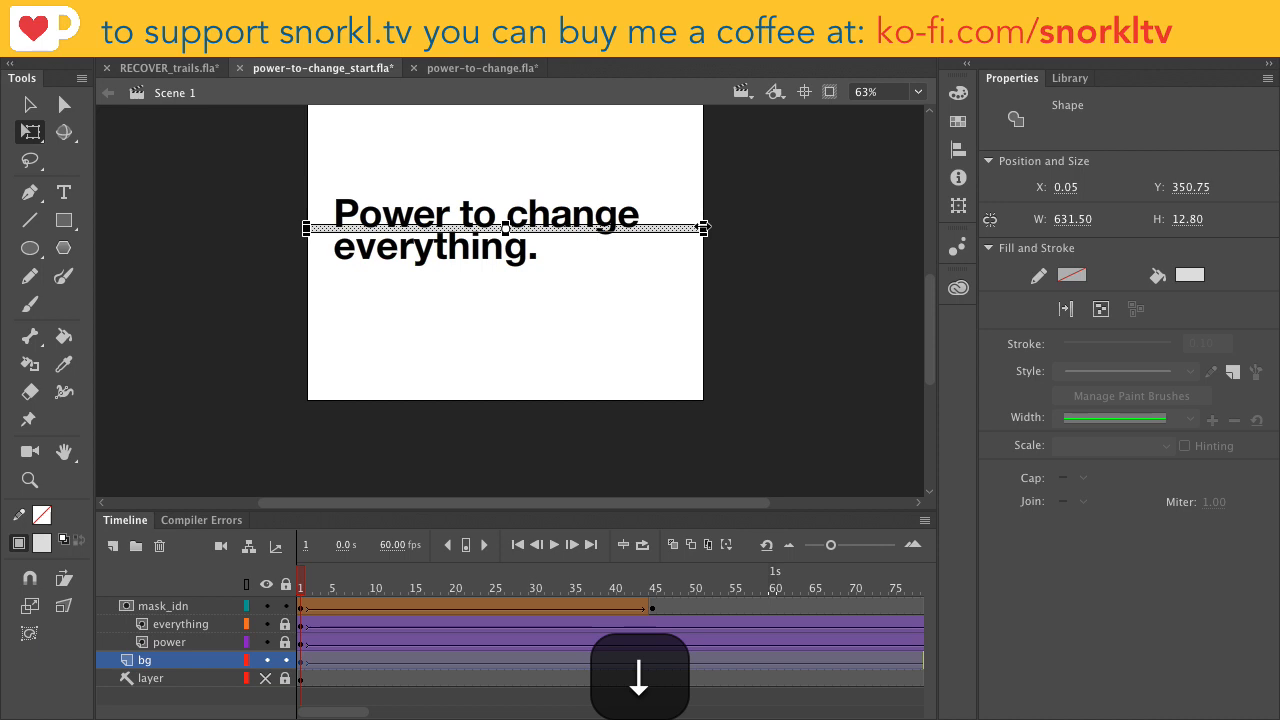
{"action": "left_click", "coordinate": [790, 279]}
{"action": "key", "text": "super+Return"}
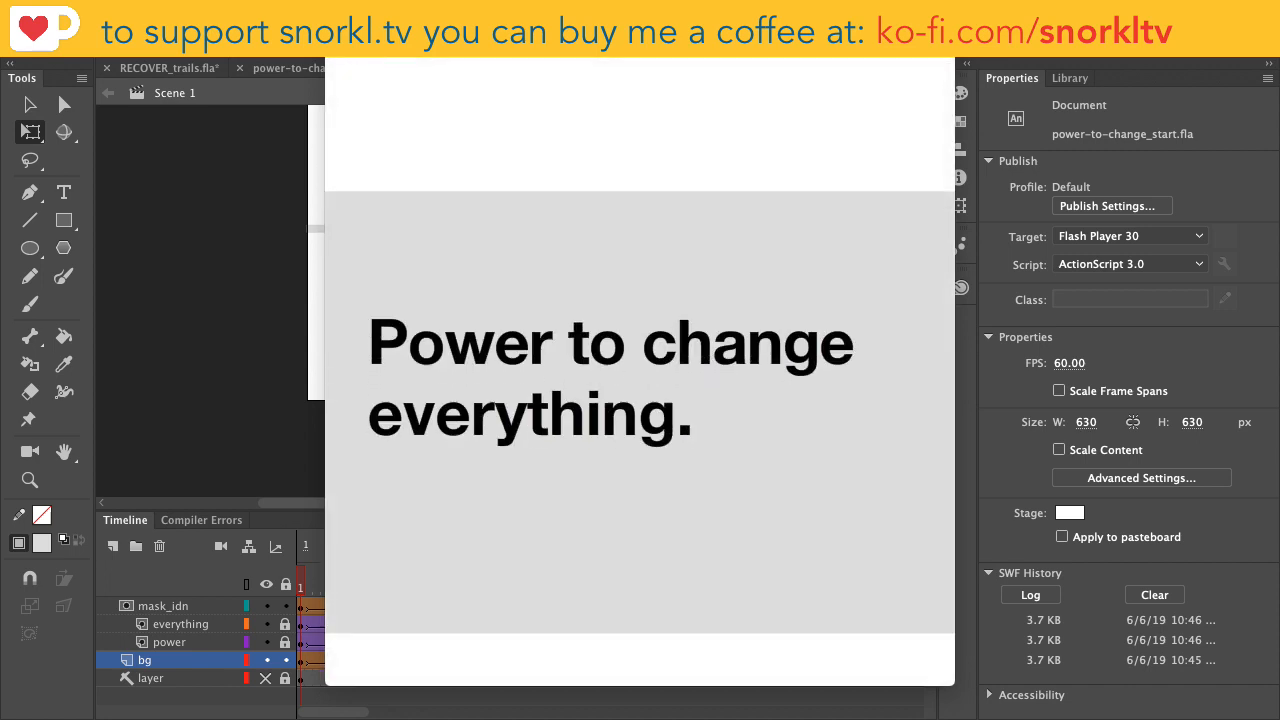
{"action": "left_click", "coordinate": [338, 46]}
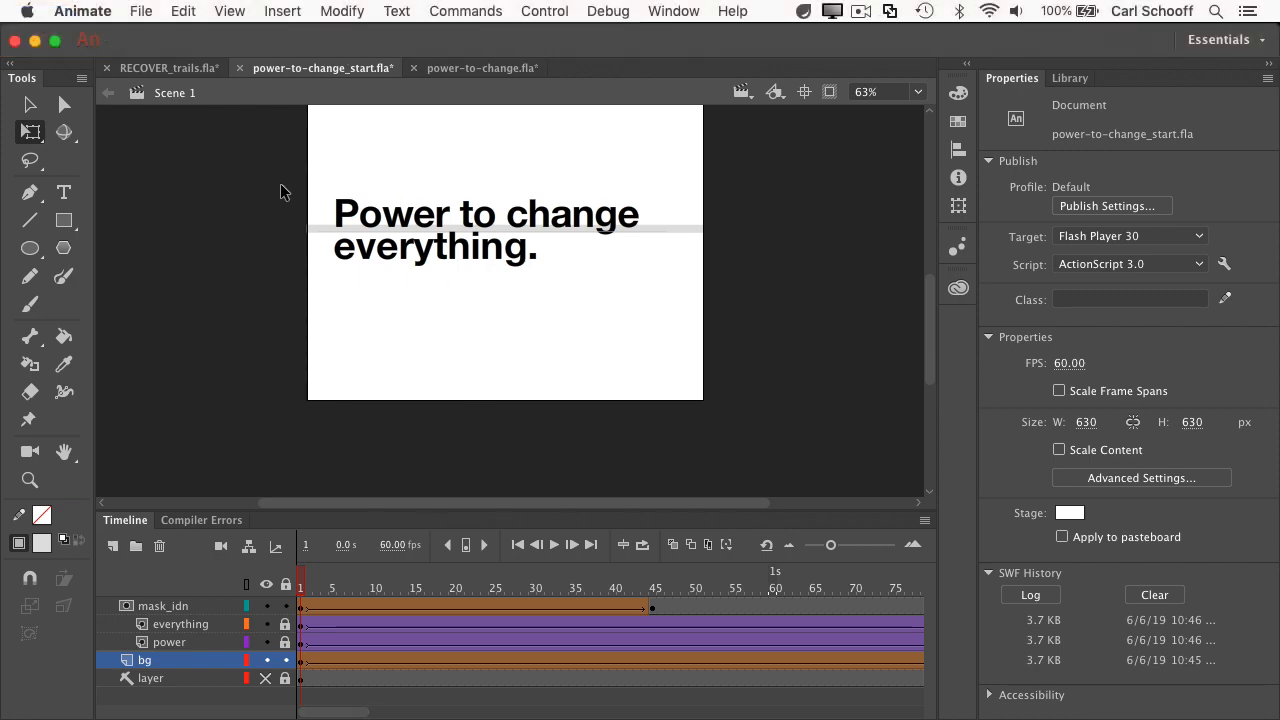
Step: Switch to the reference screen recording, replay the transition from the text to the logo around 16 to 18 seconds, and return to Animate
{"action": "key", "text": "super+Tab"}
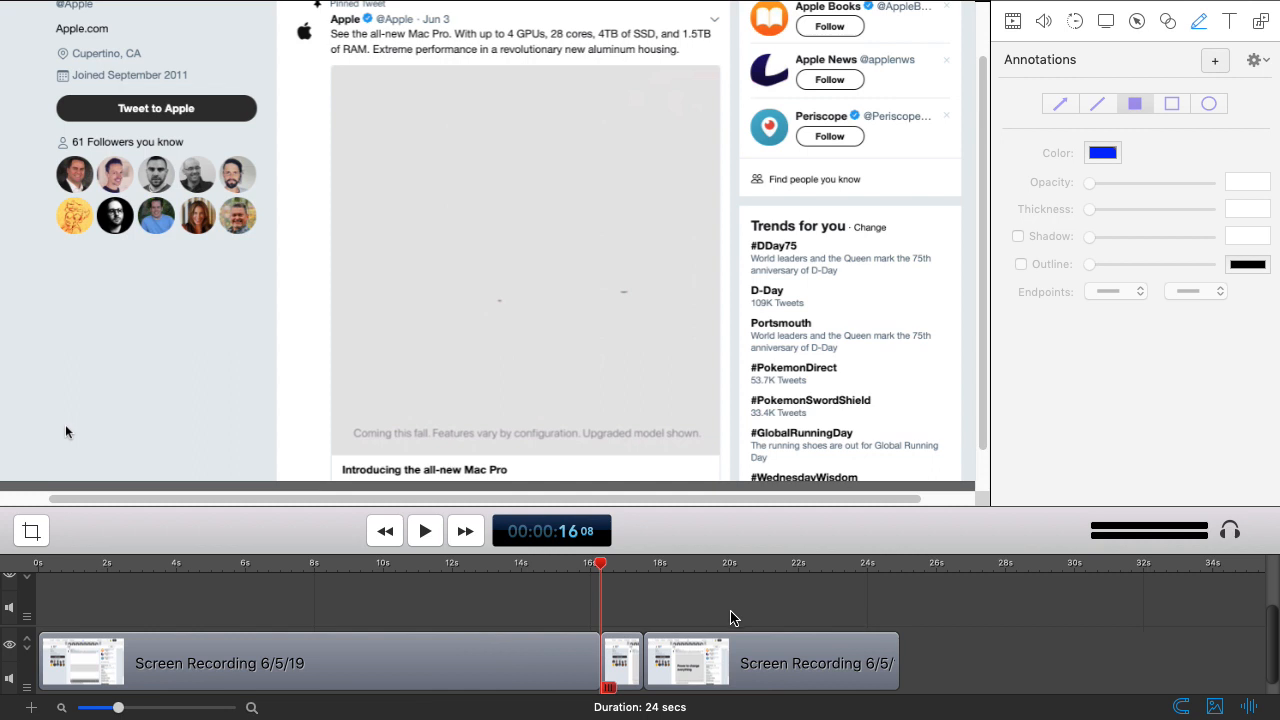
{"action": "key", "text": "space"}
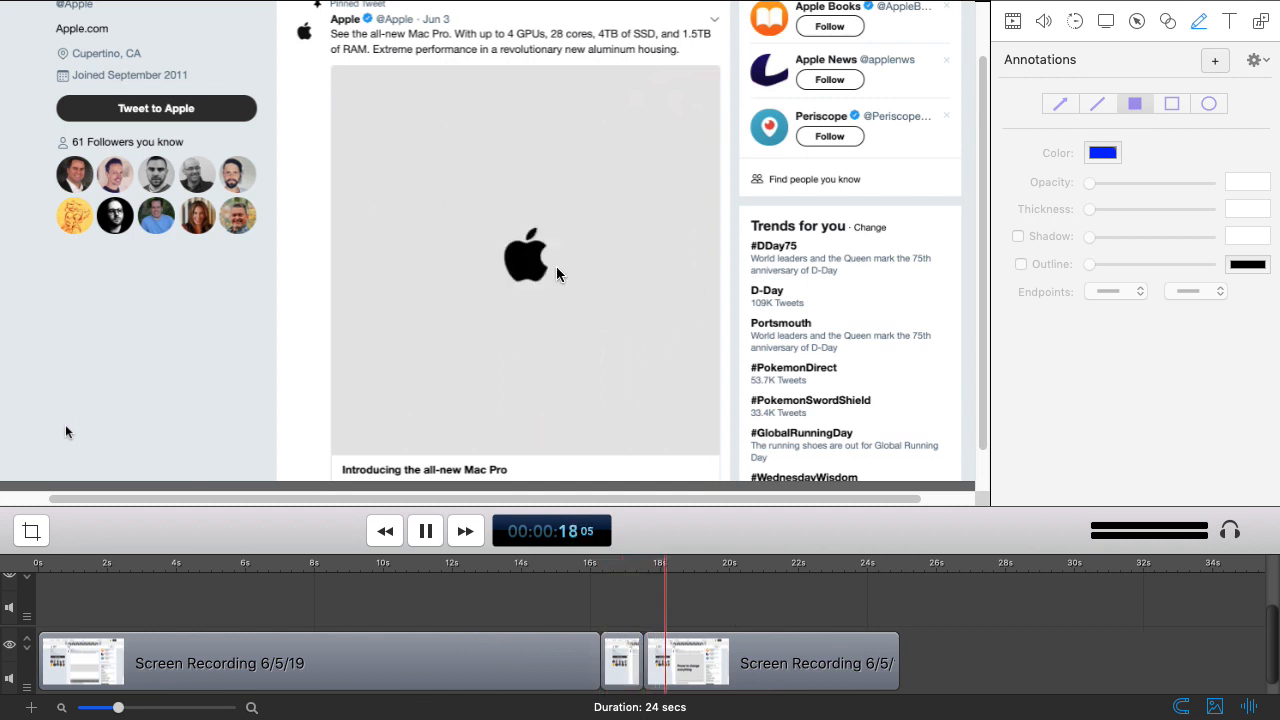
{"action": "key", "text": "space"}
{"action": "left_click", "coordinate": [611, 563]}
{"action": "key", "text": "space"}
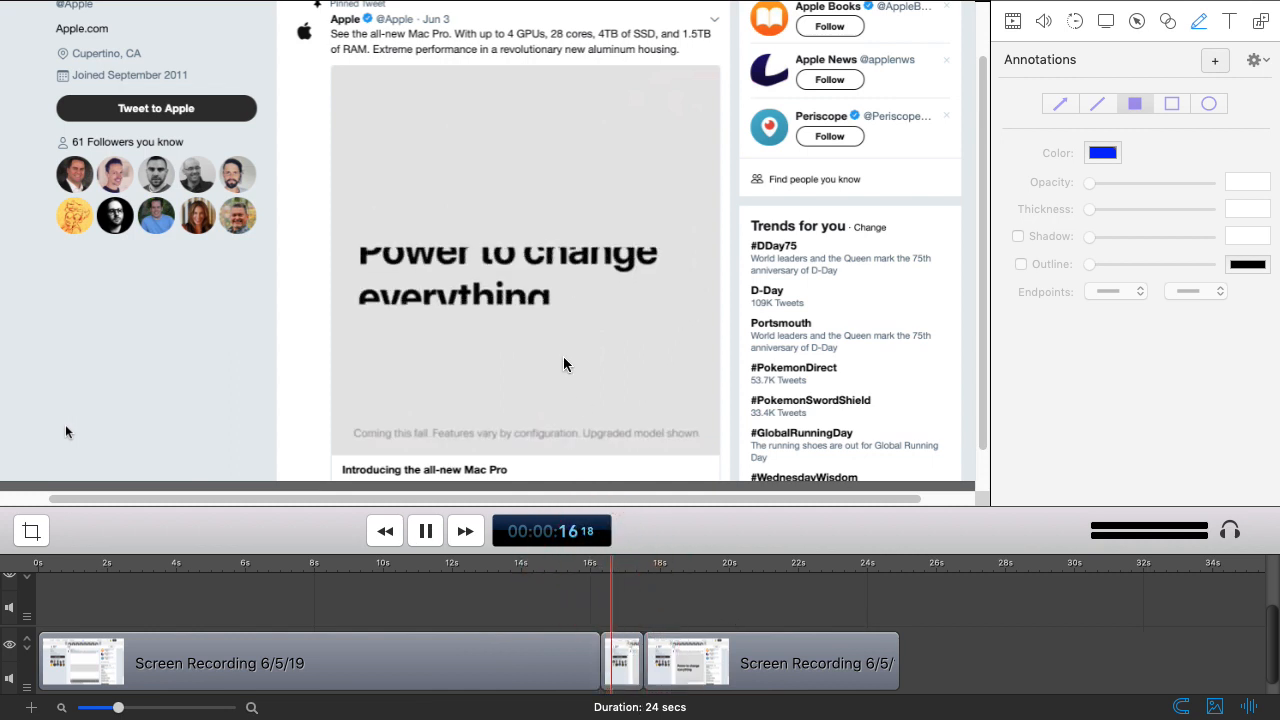
{"action": "key", "text": "space"}
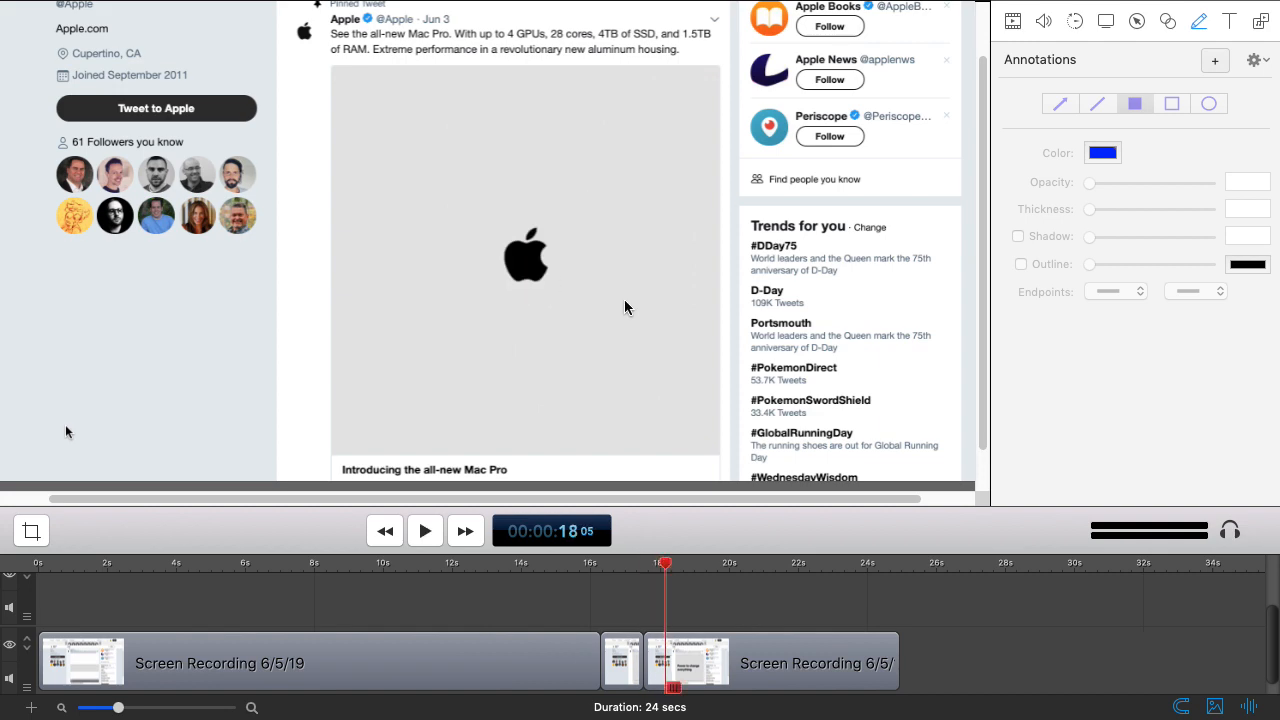
{"action": "key", "text": "super+Tab"}
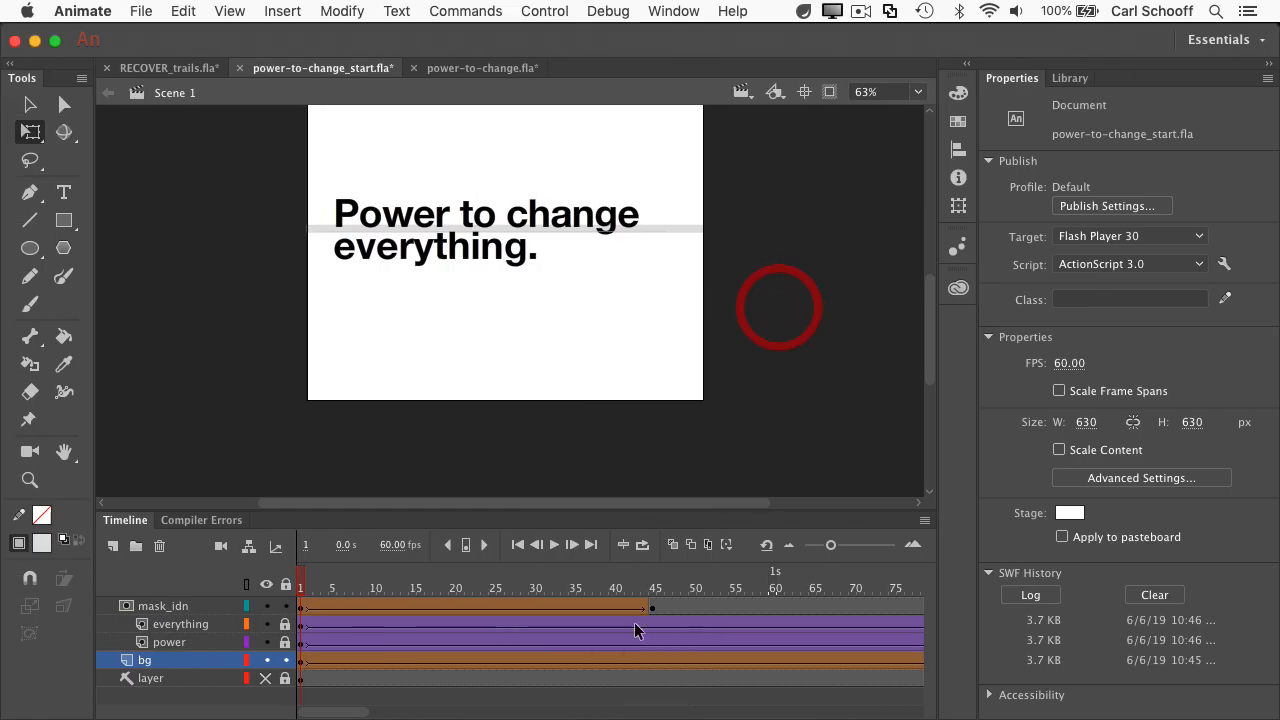
Step: At frame 80, unlock the everything and power layers and hide the mask_idn layer
{"action": "left_click_drag", "start_coordinate": [350, 712], "coordinate": [388, 712]}
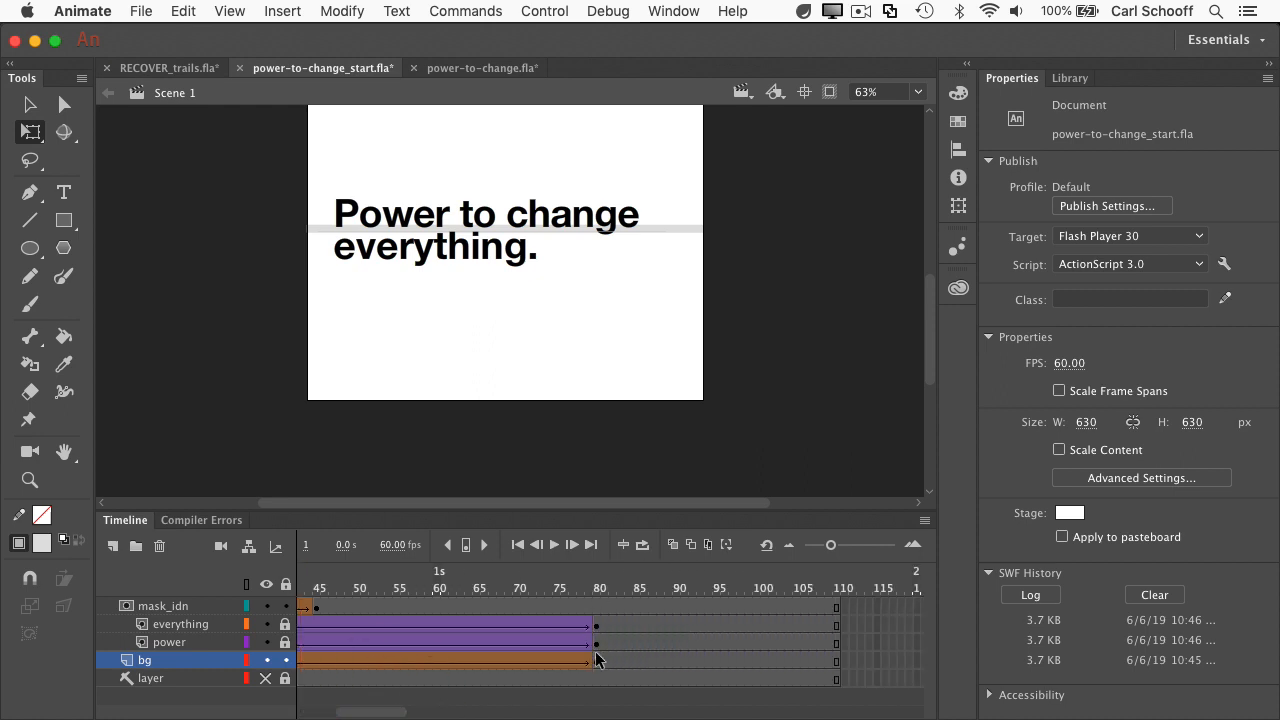
{"action": "left_click", "coordinate": [596, 595]}
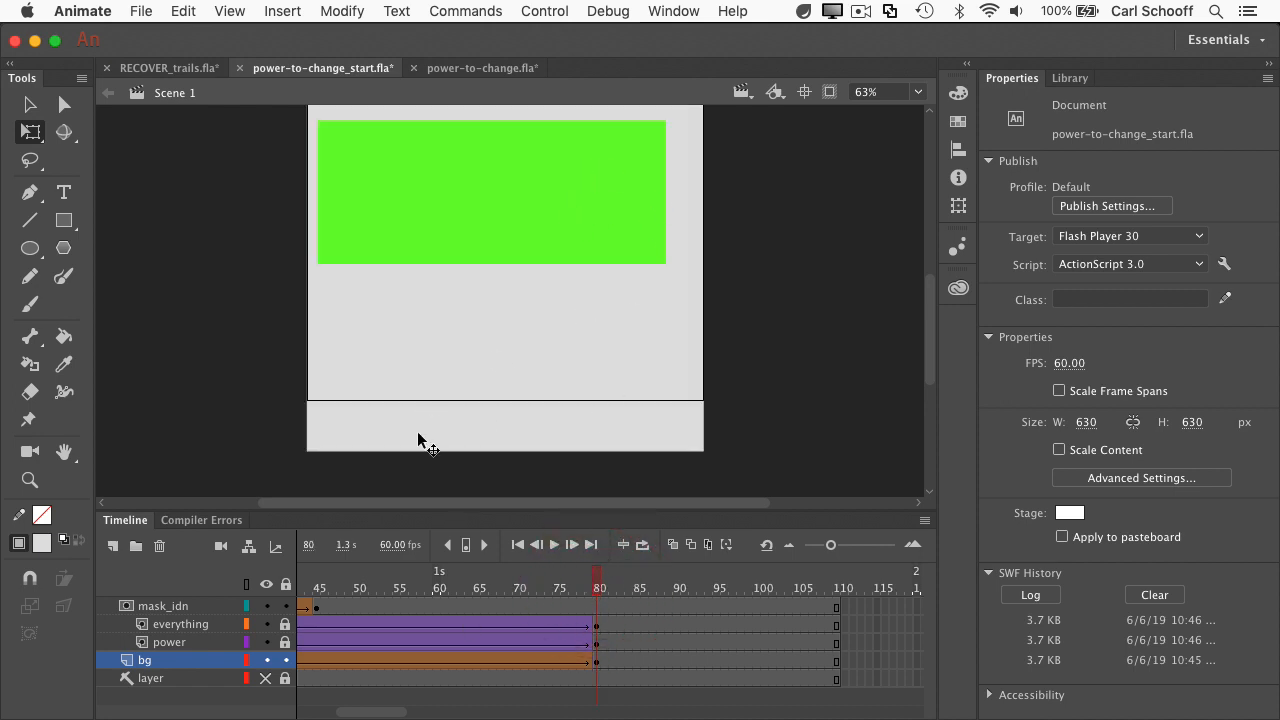
{"action": "left_click", "coordinate": [287, 627]}
{"action": "left_click", "coordinate": [265, 606]}
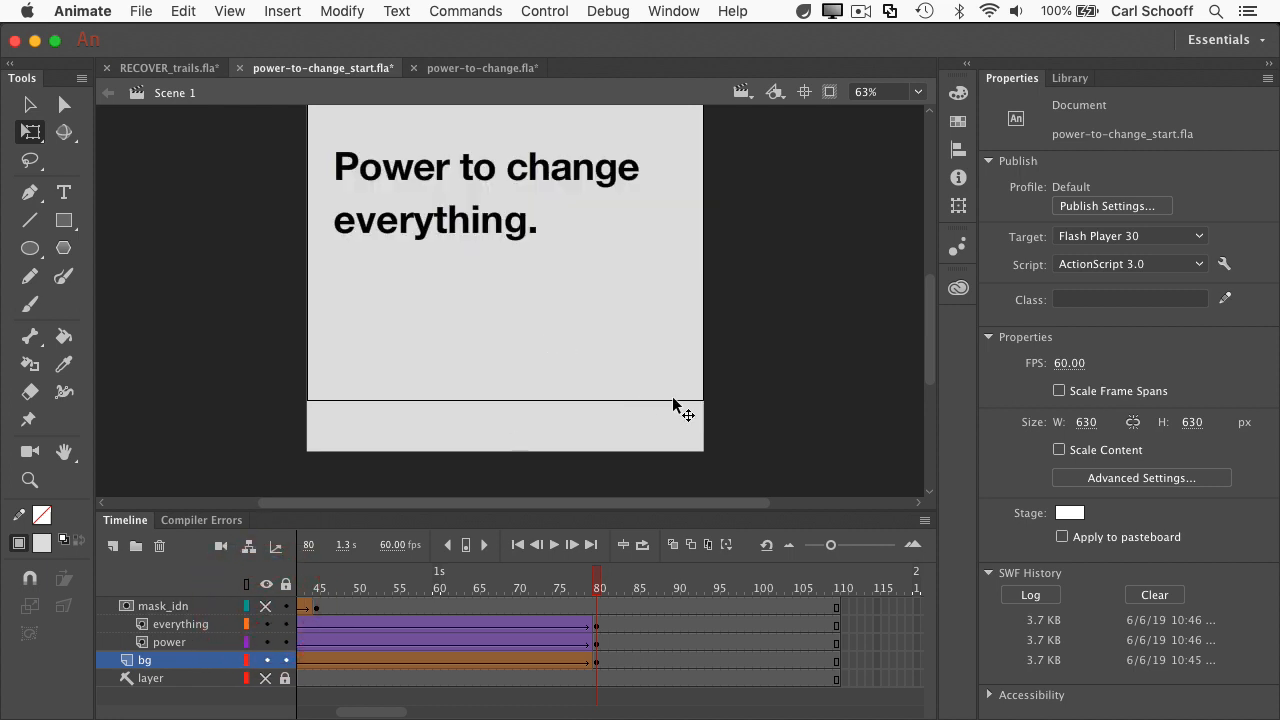
Step: Try deleting the "Power to change" text at frame 80 of the power layer and check the preceding frame
{"action": "scroll", "coordinate": [757, 376], "scroll_direction": "up", "scroll_amount": 2}
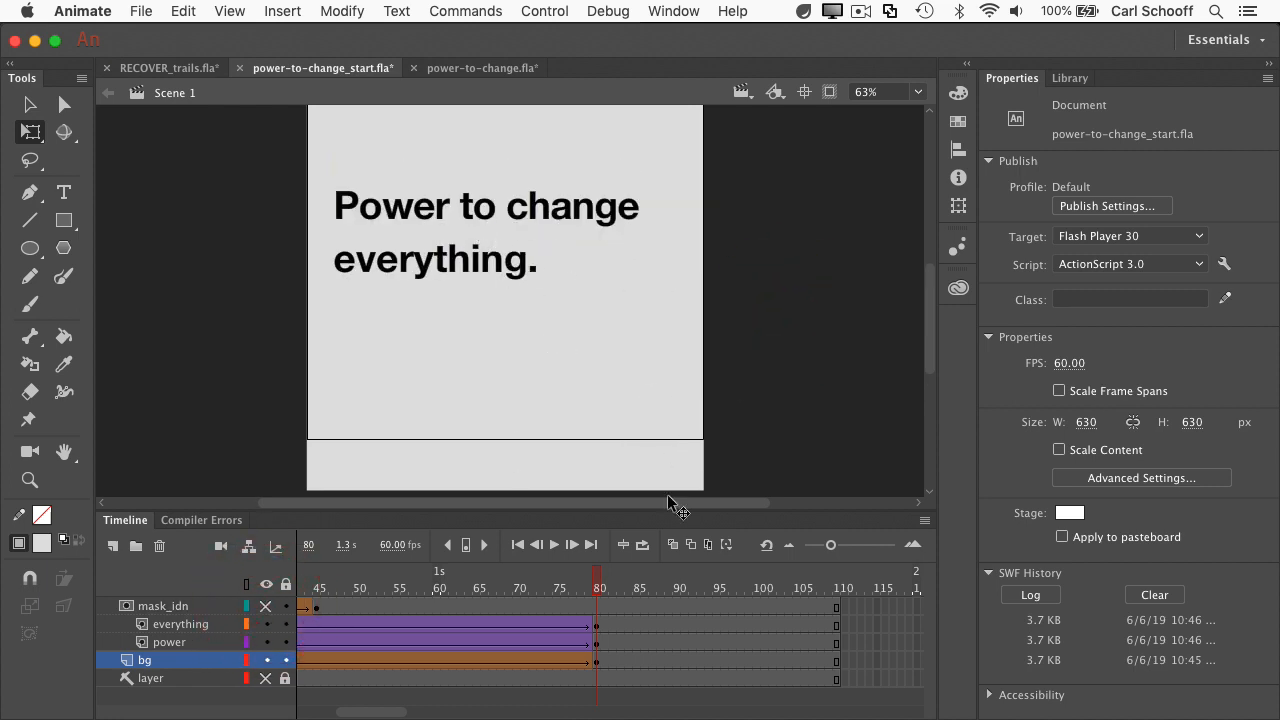
{"action": "left_click", "coordinate": [590, 215]}
{"action": "key", "text": "BackSpace"}
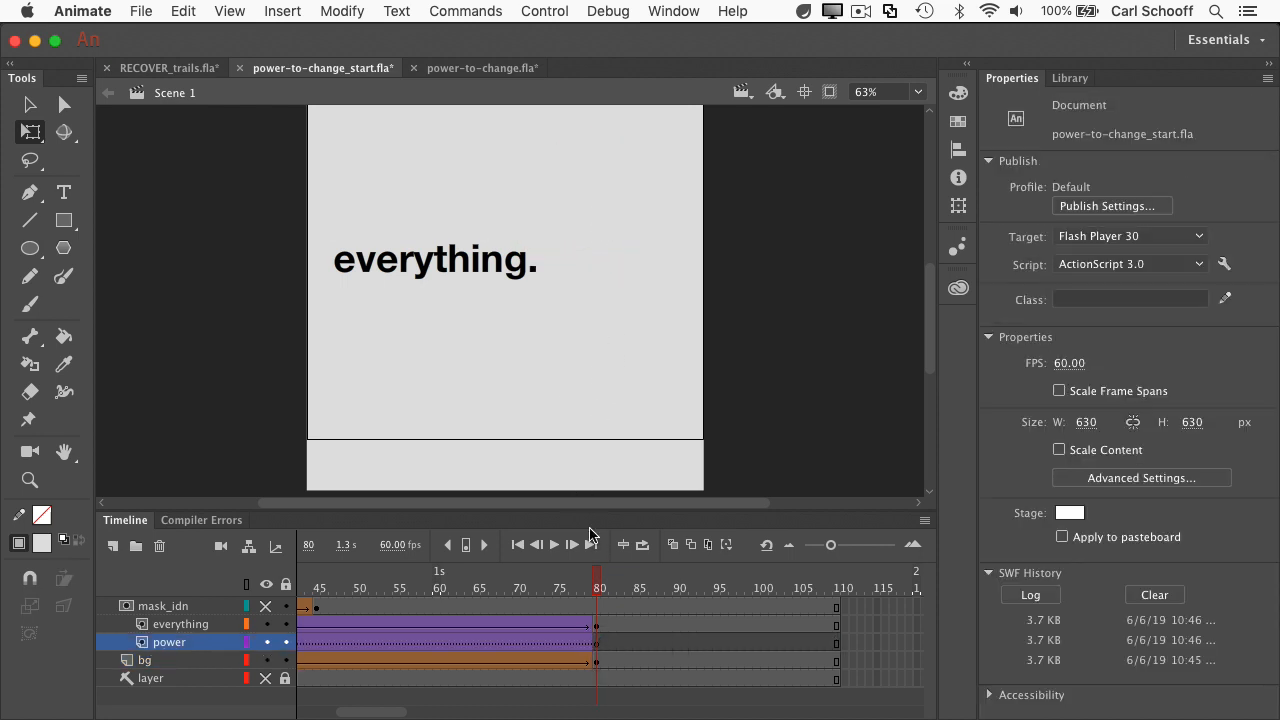
{"action": "mouse_move", "coordinate": [593, 575]}
{"action": "left_mouse_down"}
{"action": "mouse_move", "coordinate": [506, 577]}
{"action": "mouse_move", "coordinate": [599, 580]}
{"action": "left_mouse_up"}
{"action": "key", "text": "comma"}
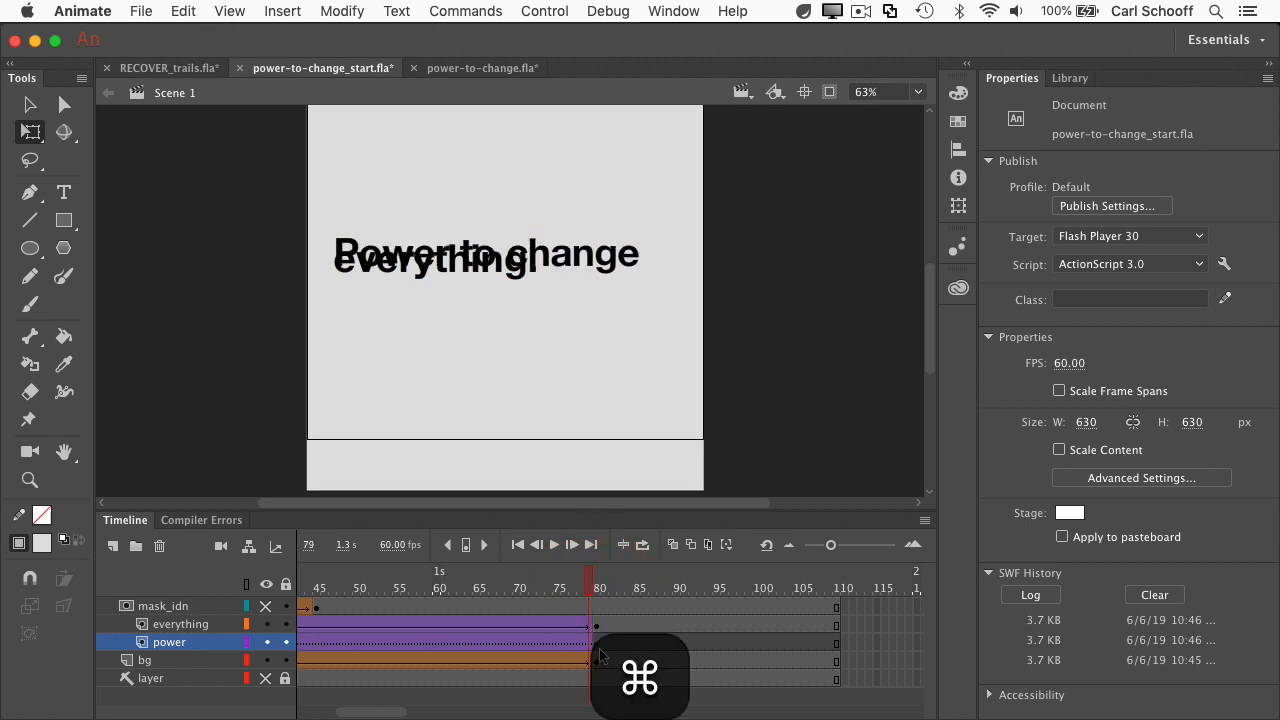
Step: Insert blank keyframes at frame 81 of the everything and power layers
{"action": "left_click", "coordinate": [611, 645]}
{"action": "left_click", "coordinate": [611, 643], "text": "super"}
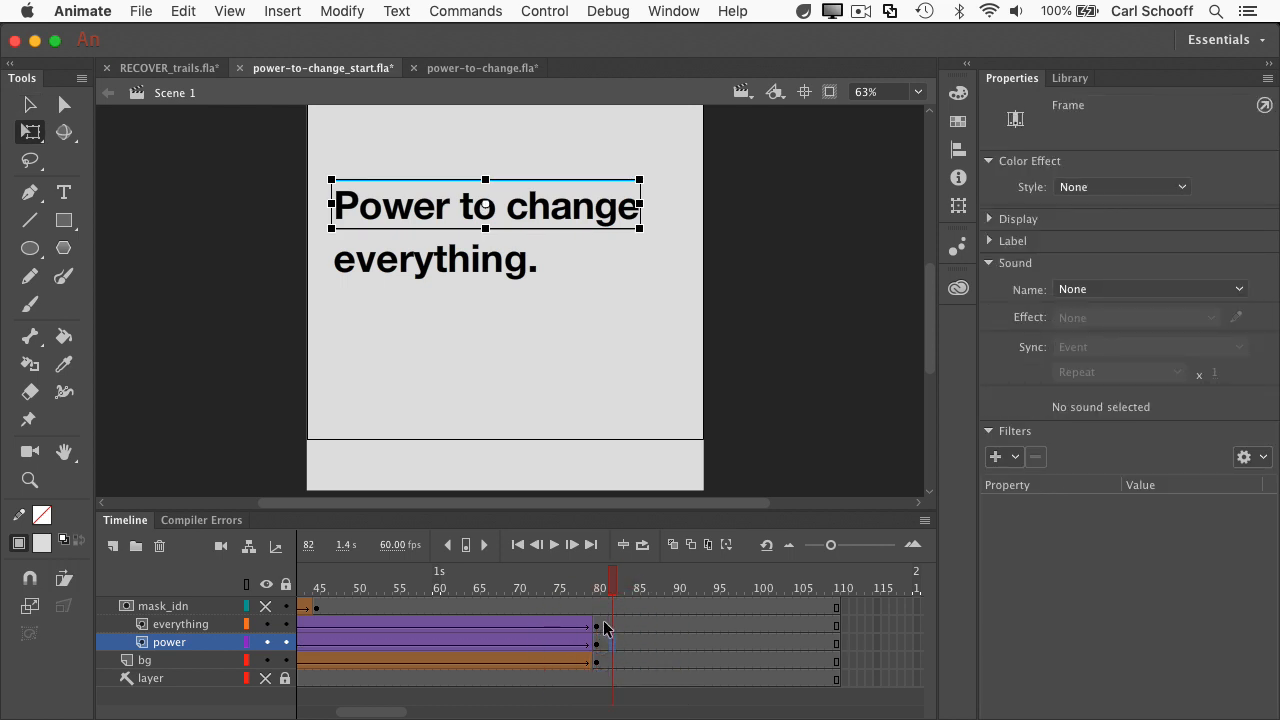
{"action": "left_click", "coordinate": [607, 625]}
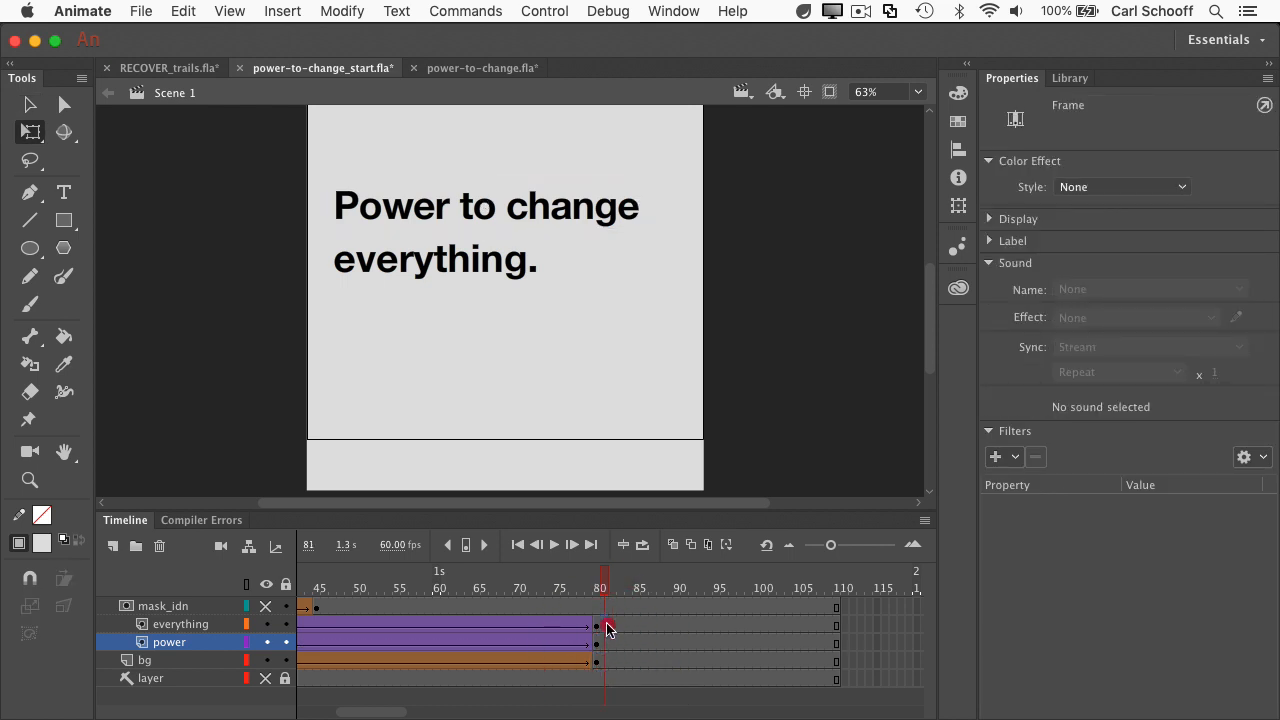
{"action": "left_click", "coordinate": [608, 645]}
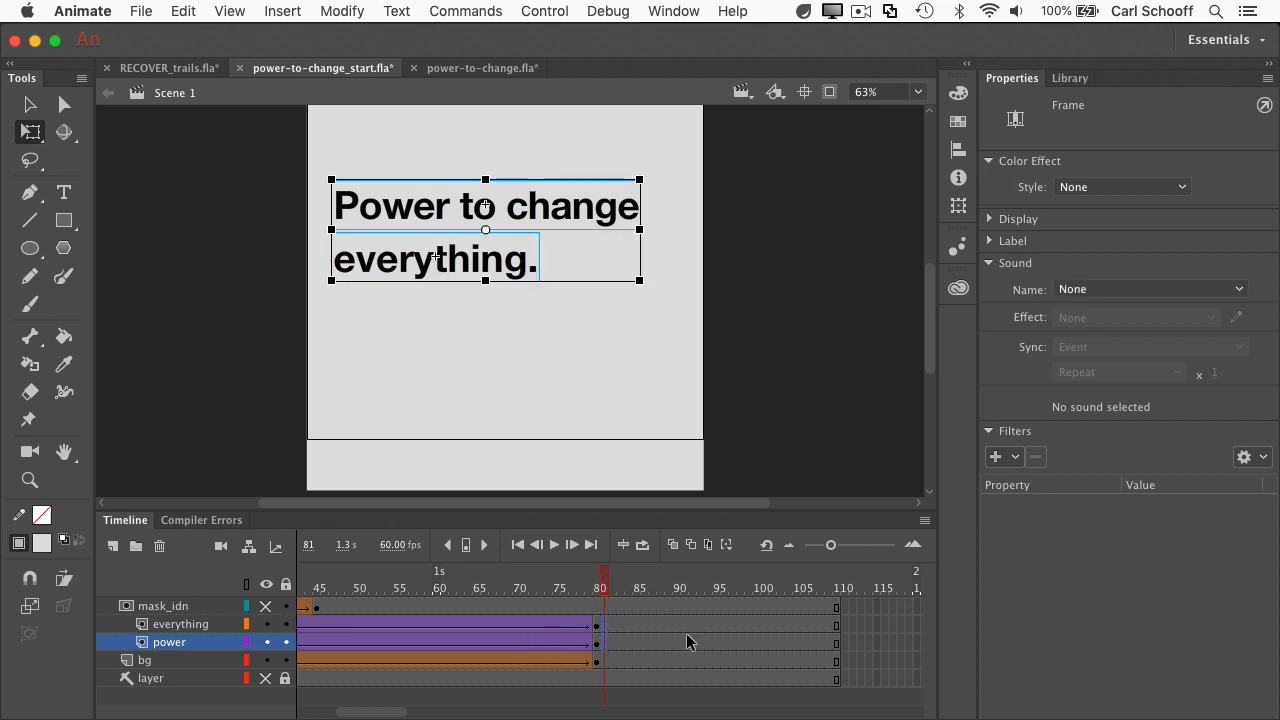
{"action": "key", "text": "F7"}
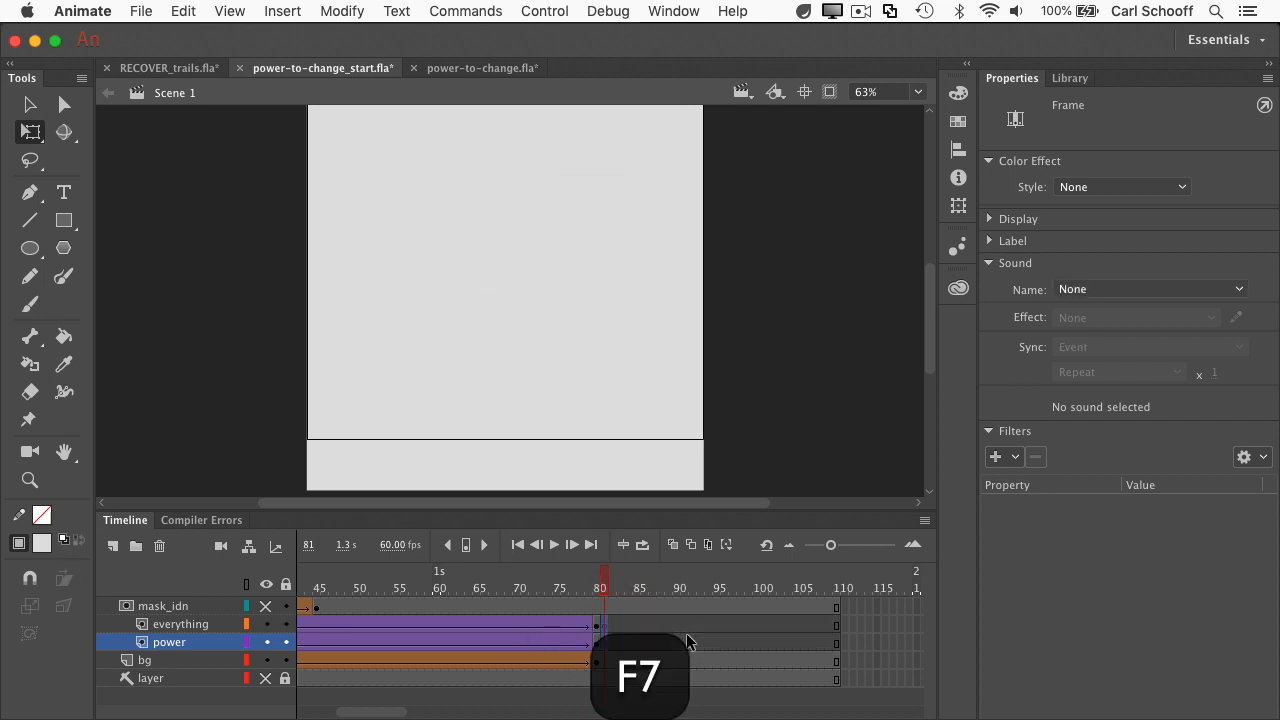
{"action": "left_click", "coordinate": [782, 419]}
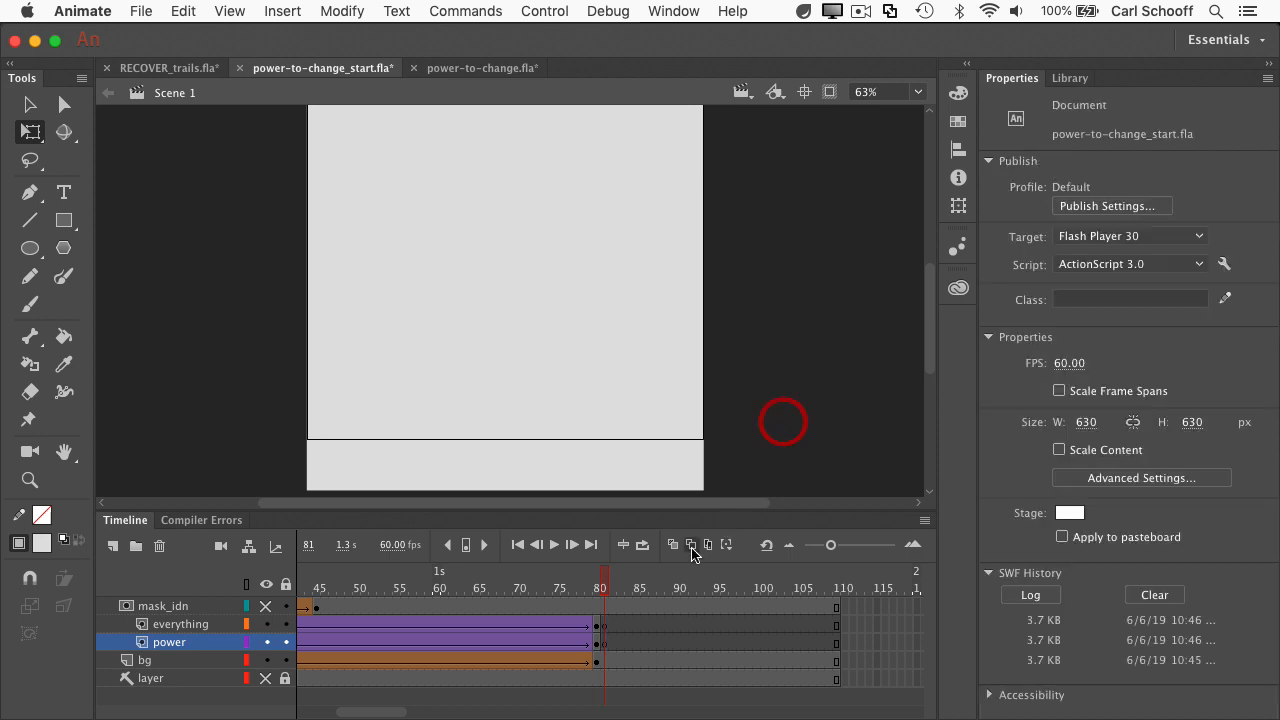
Step: Add a layer named "logo" above mask_idn and insert a keyframe at its frame 81
{"action": "left_click", "coordinate": [147, 607]}
{"action": "left_click", "coordinate": [113, 545]}
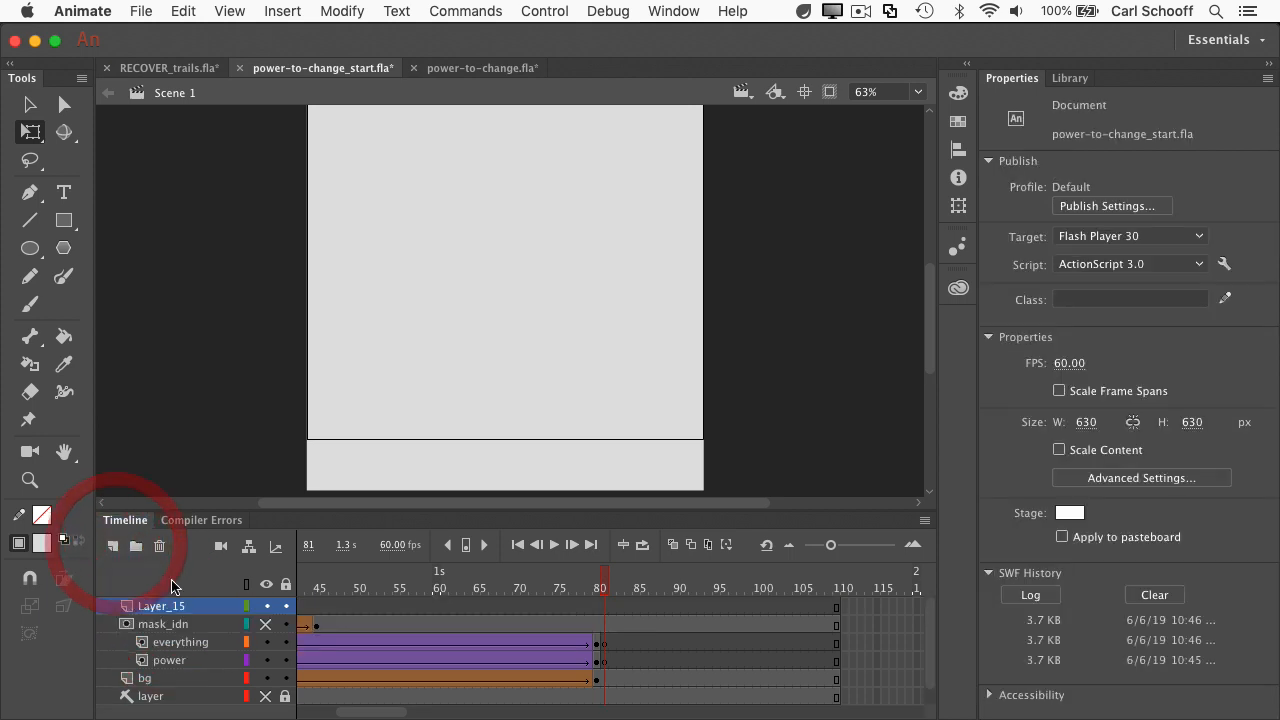
{"action": "double_click", "coordinate": [176, 607]}
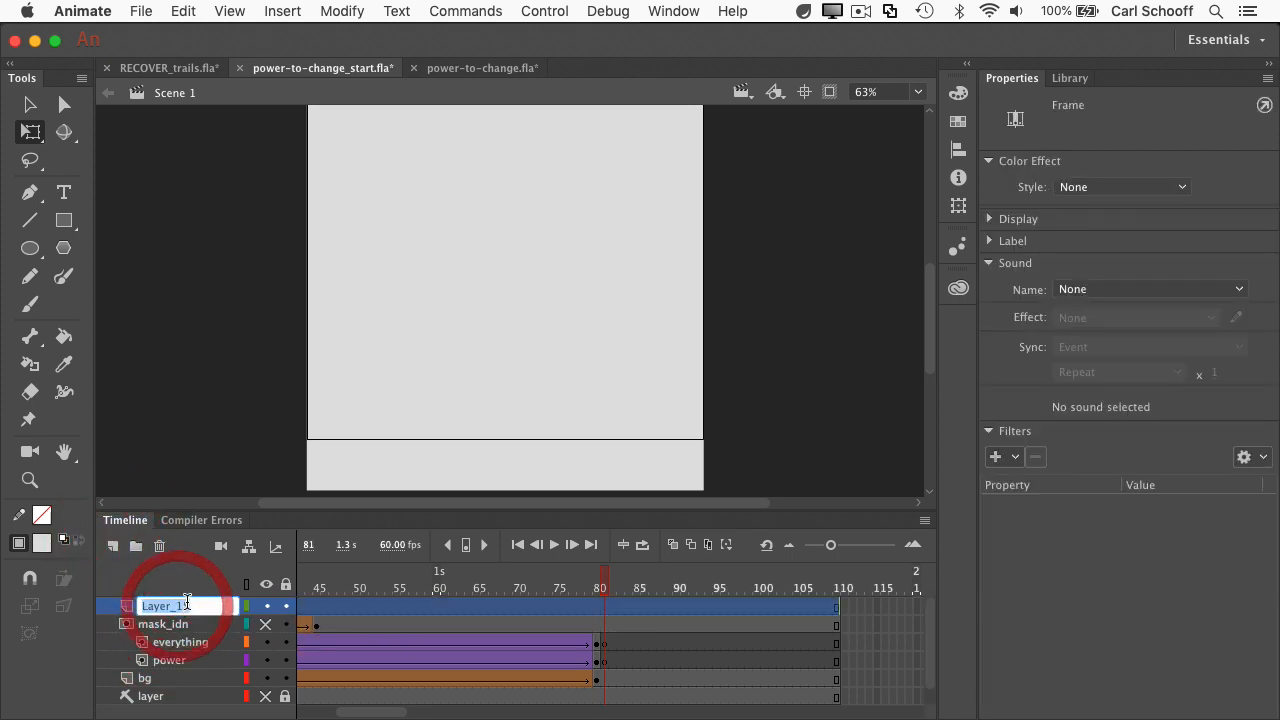
{"action": "type", "text": "logo"}
{"action": "key", "text": "Return"}
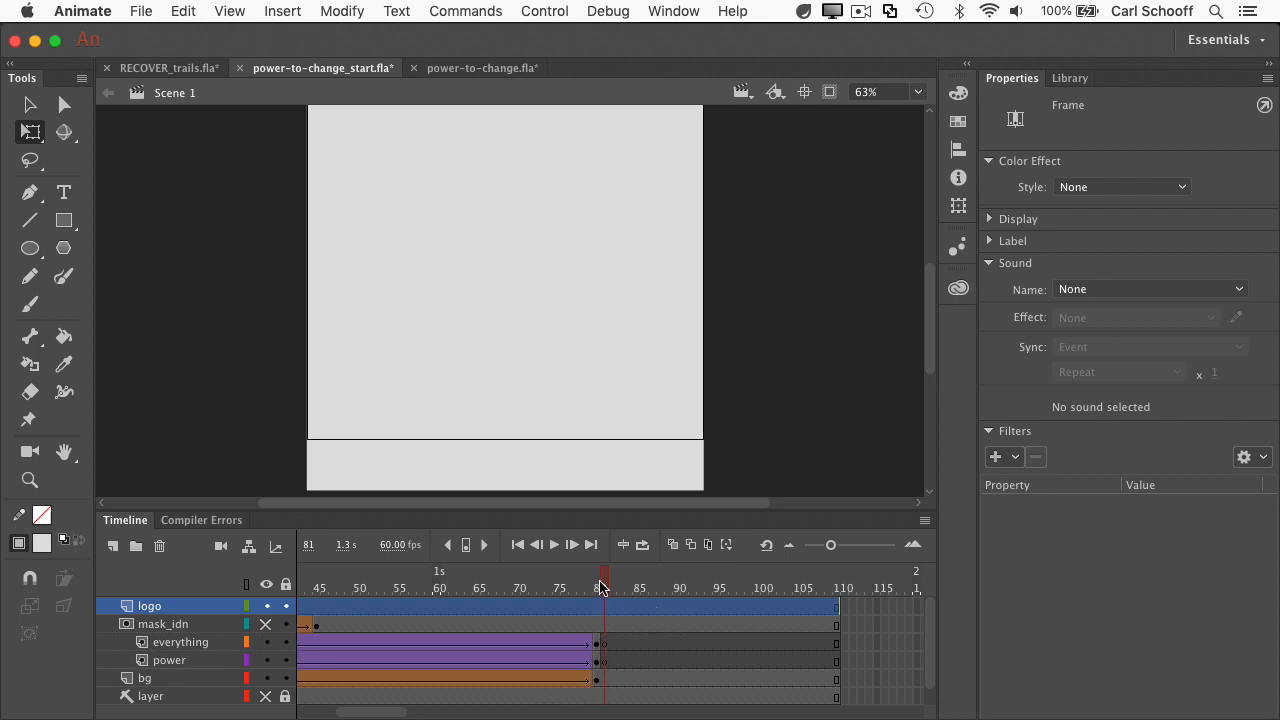
{"action": "left_click_drag", "start_coordinate": [601, 587], "coordinate": [605, 583]}
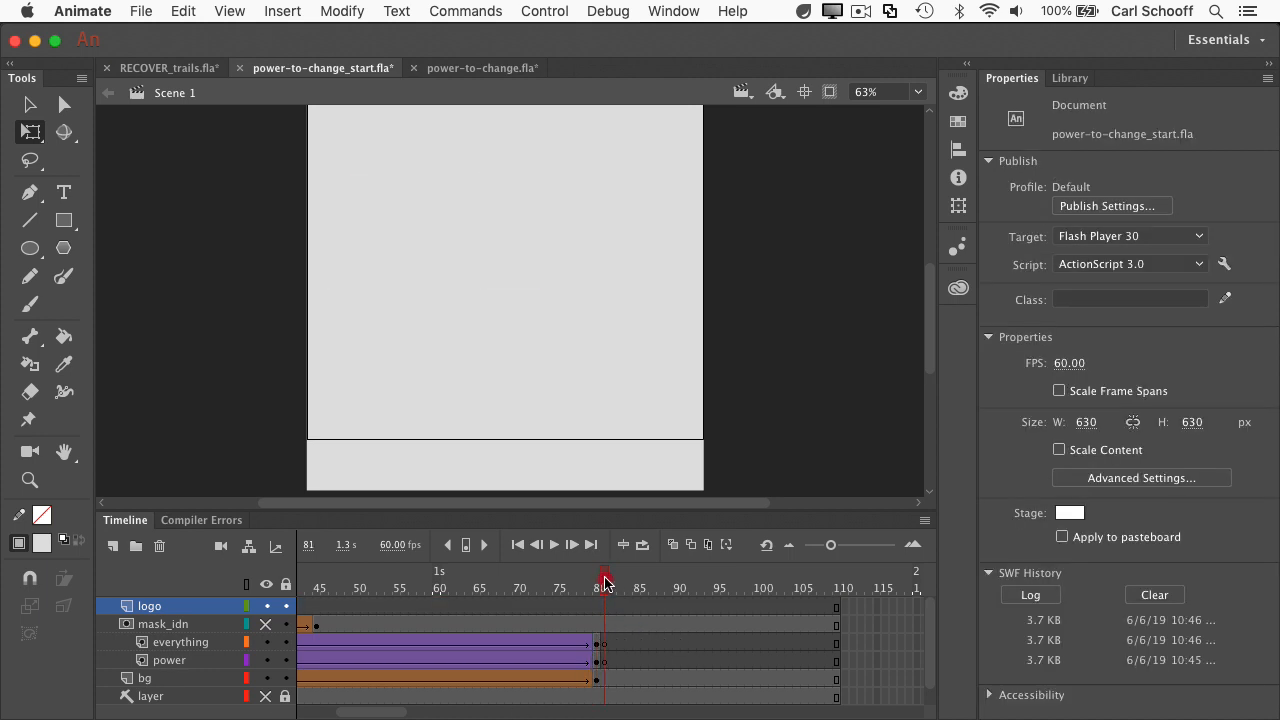
{"action": "left_click", "coordinate": [605, 606]}
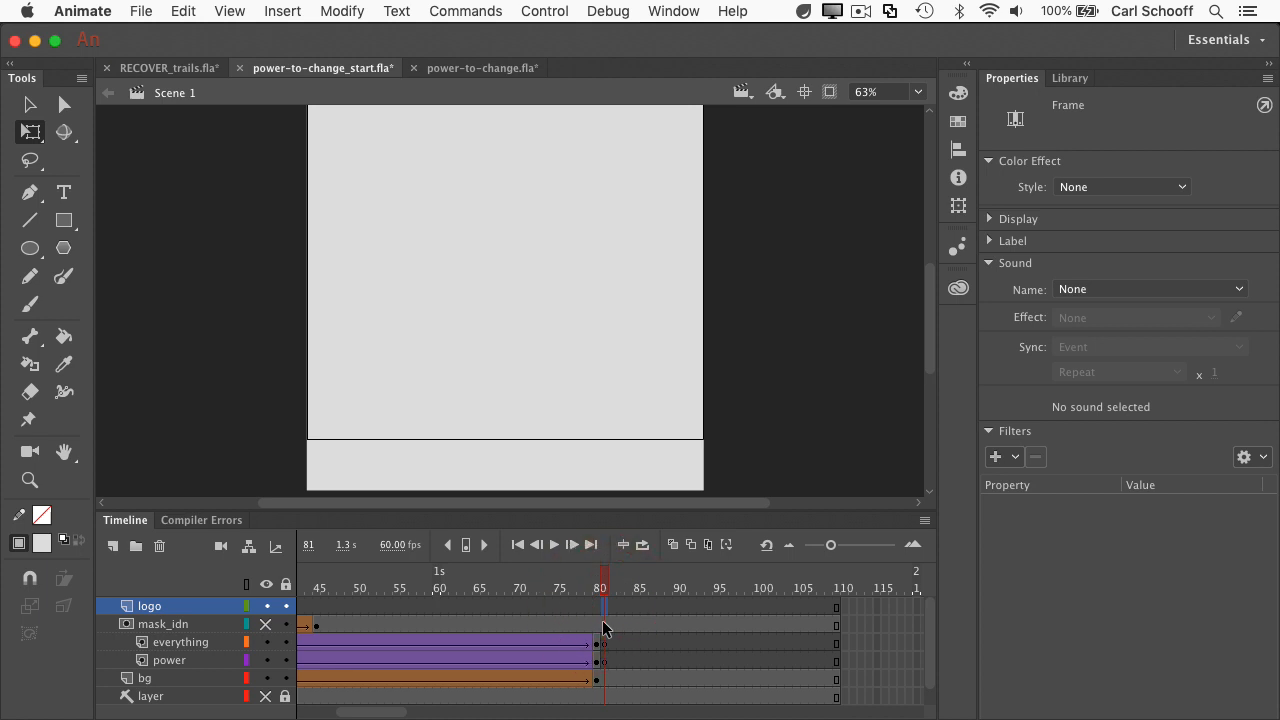
{"action": "key", "text": "F6"}
Step: Copy the blue head graphic from frame 80 of power-to-change.fla, paste it in place at frame 81 of the logo layer, and test the movie
{"action": "left_click", "coordinate": [170, 67]}
{"action": "left_click", "coordinate": [480, 68]}
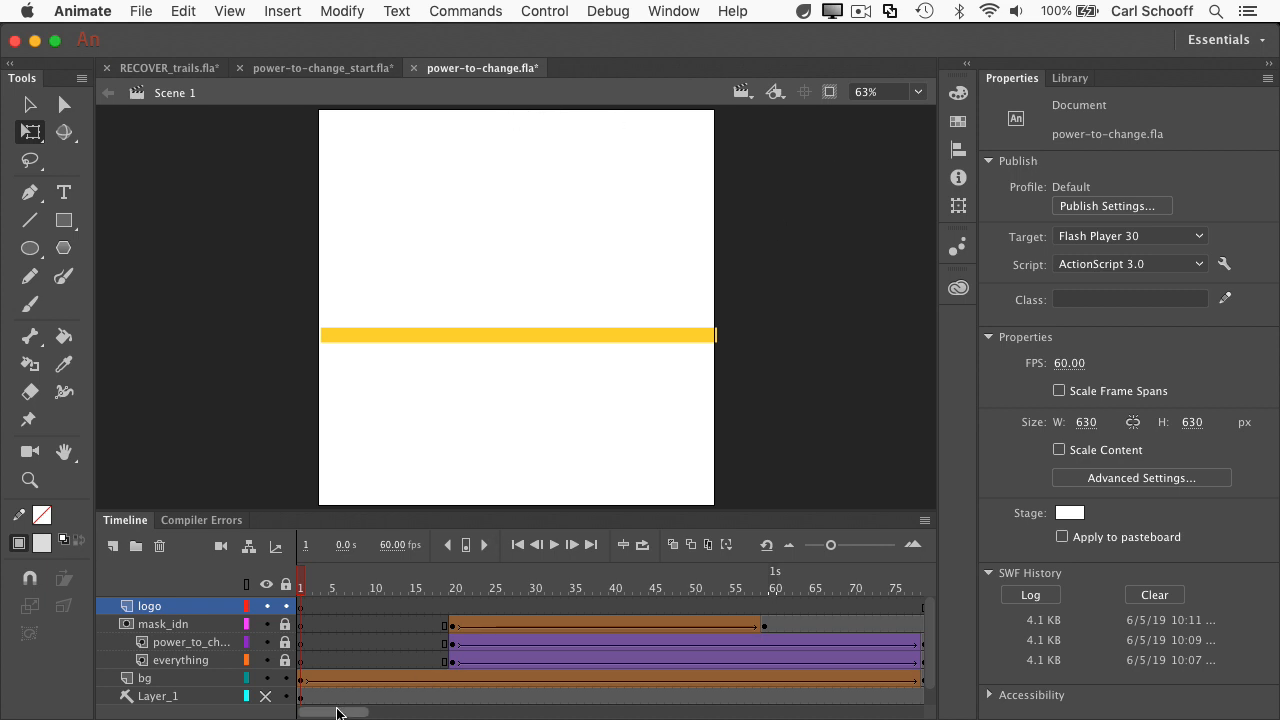
{"action": "left_click_drag", "start_coordinate": [338, 710], "coordinate": [401, 710]}
{"action": "left_click", "coordinate": [428, 588]}
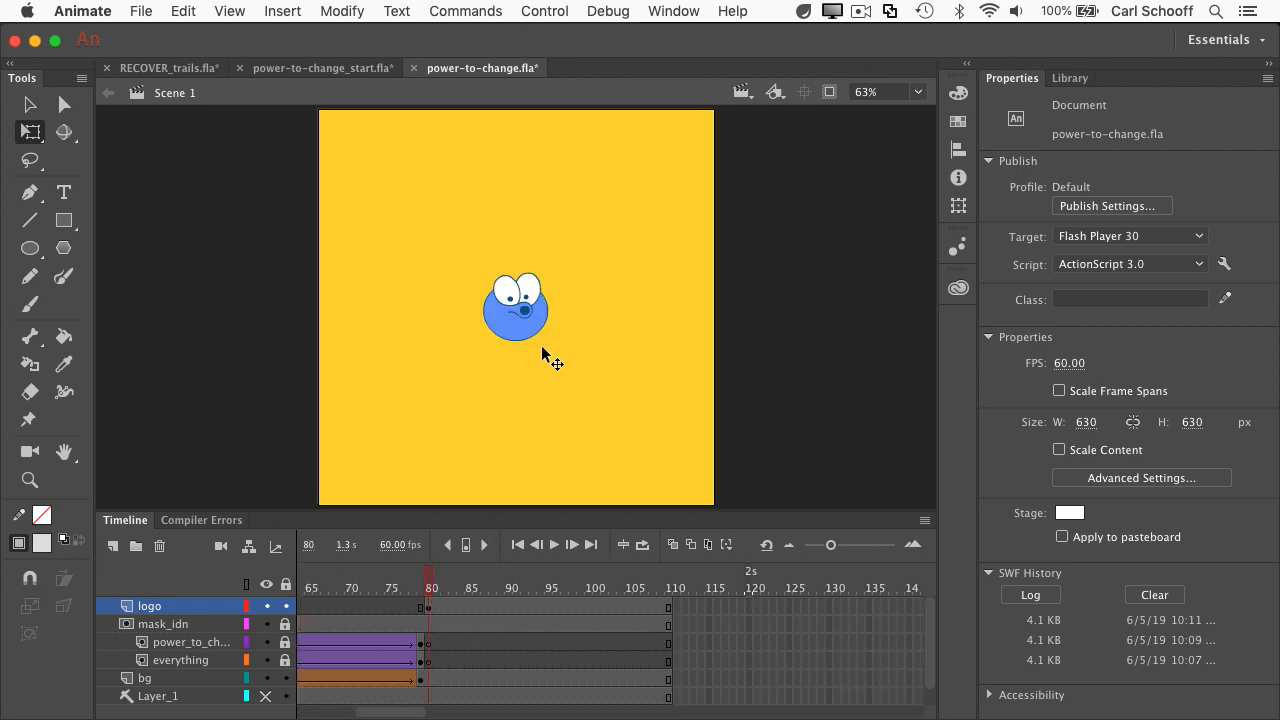
{"action": "left_click", "coordinate": [546, 339]}
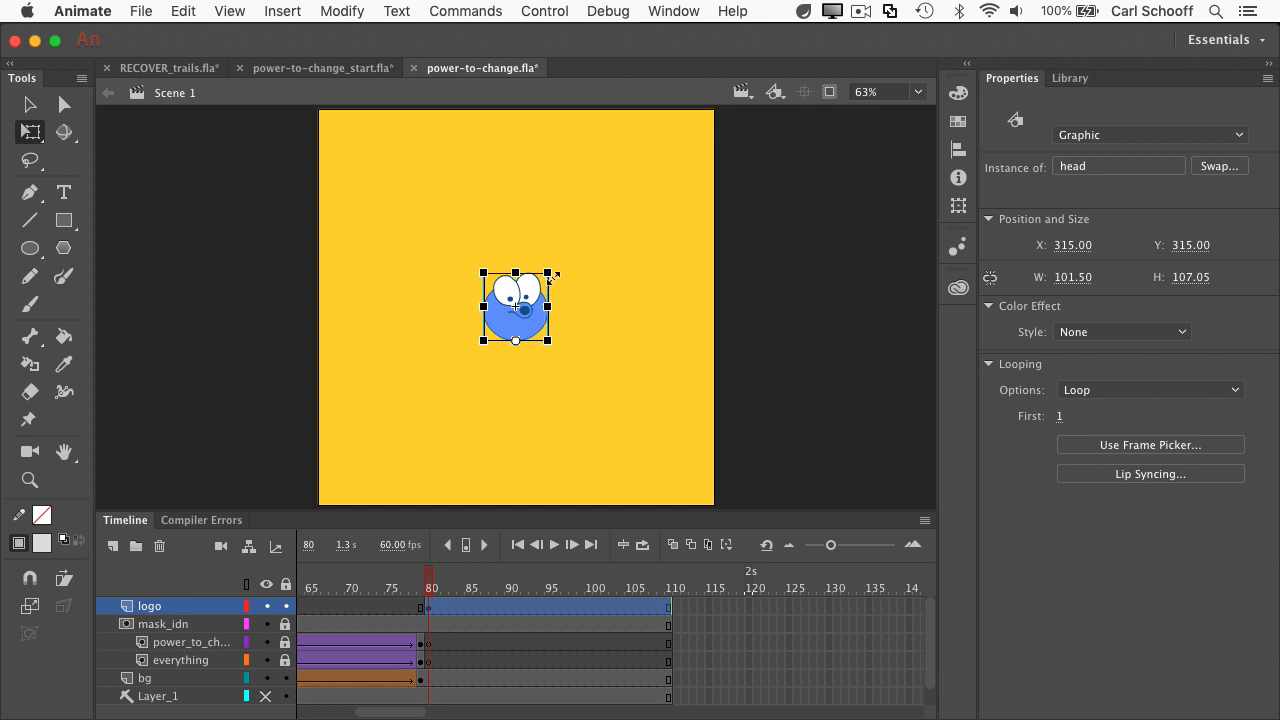
{"action": "left_click", "coordinate": [345, 70]}
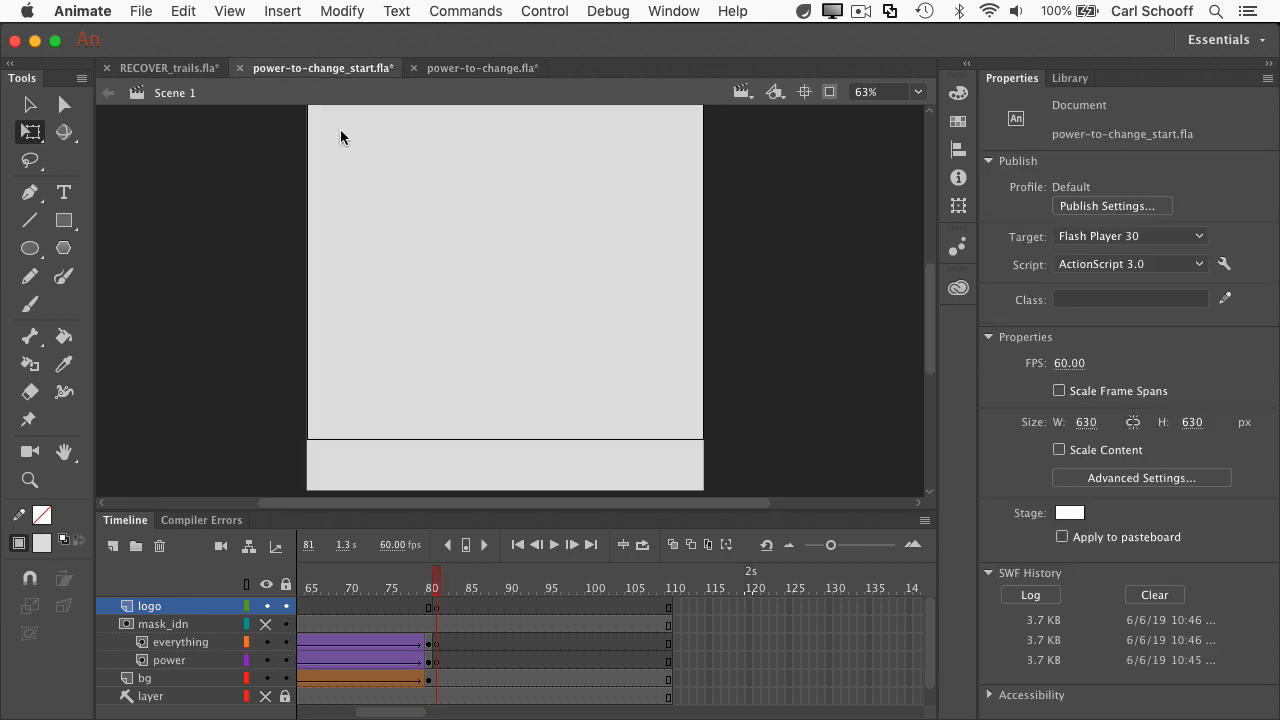
{"action": "left_click", "coordinate": [437, 606]}
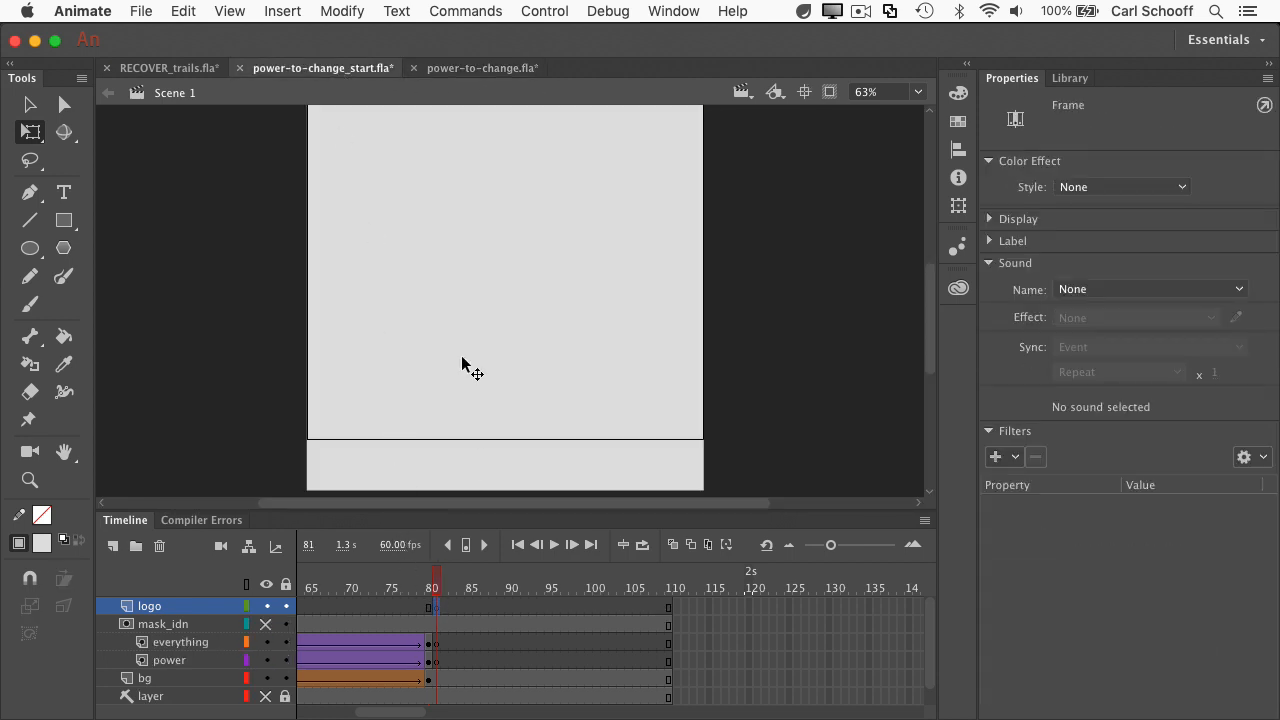
{"action": "key", "text": "super+shift+v"}
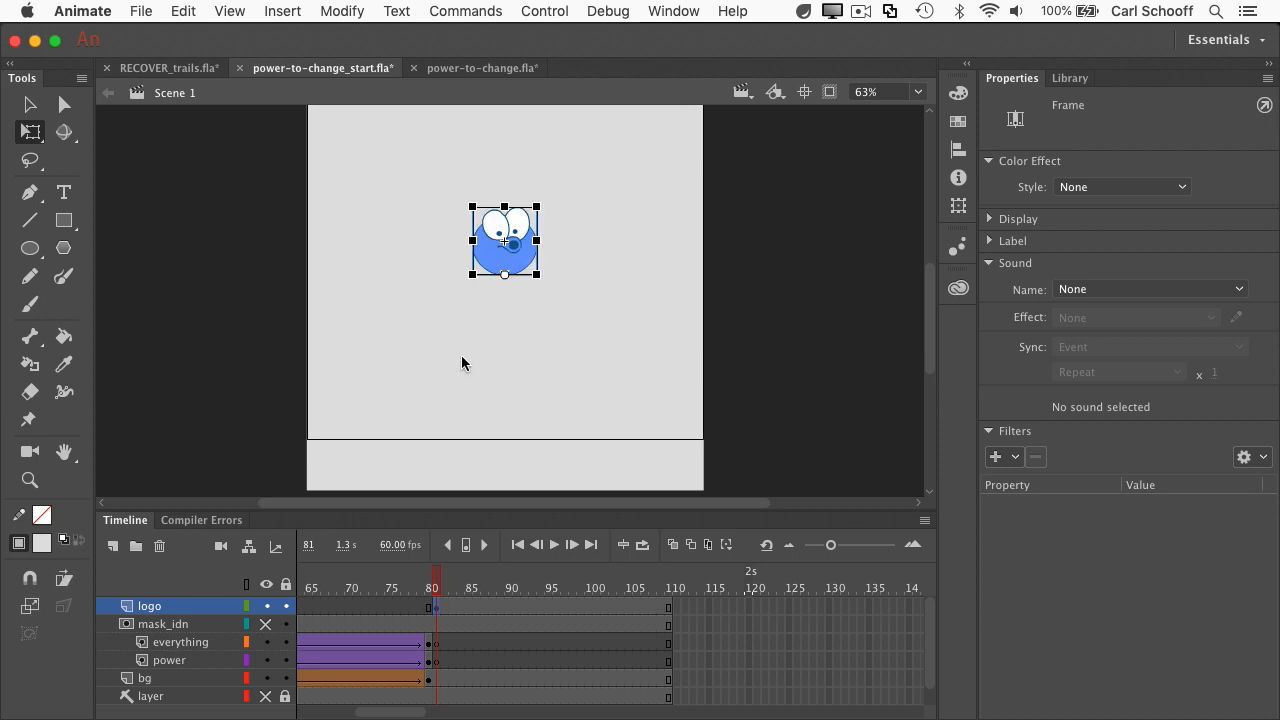
{"action": "left_click", "coordinate": [787, 333]}
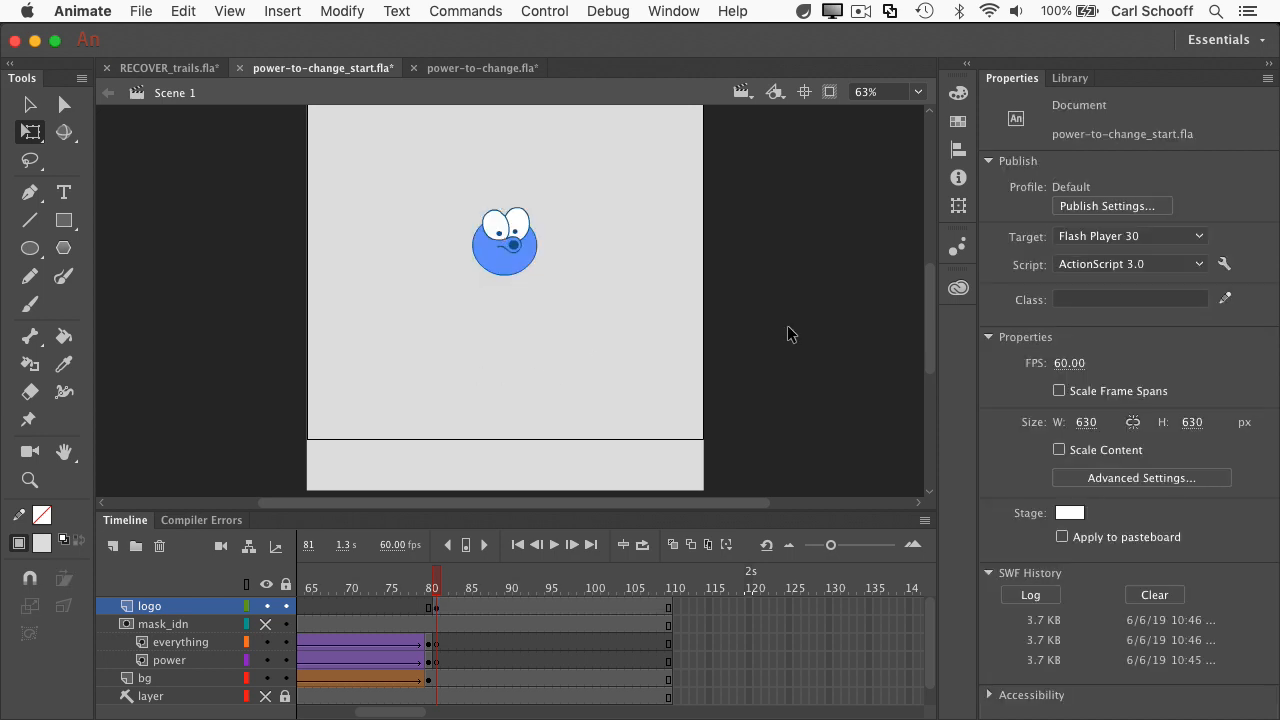
{"action": "key", "text": "super+Return"}
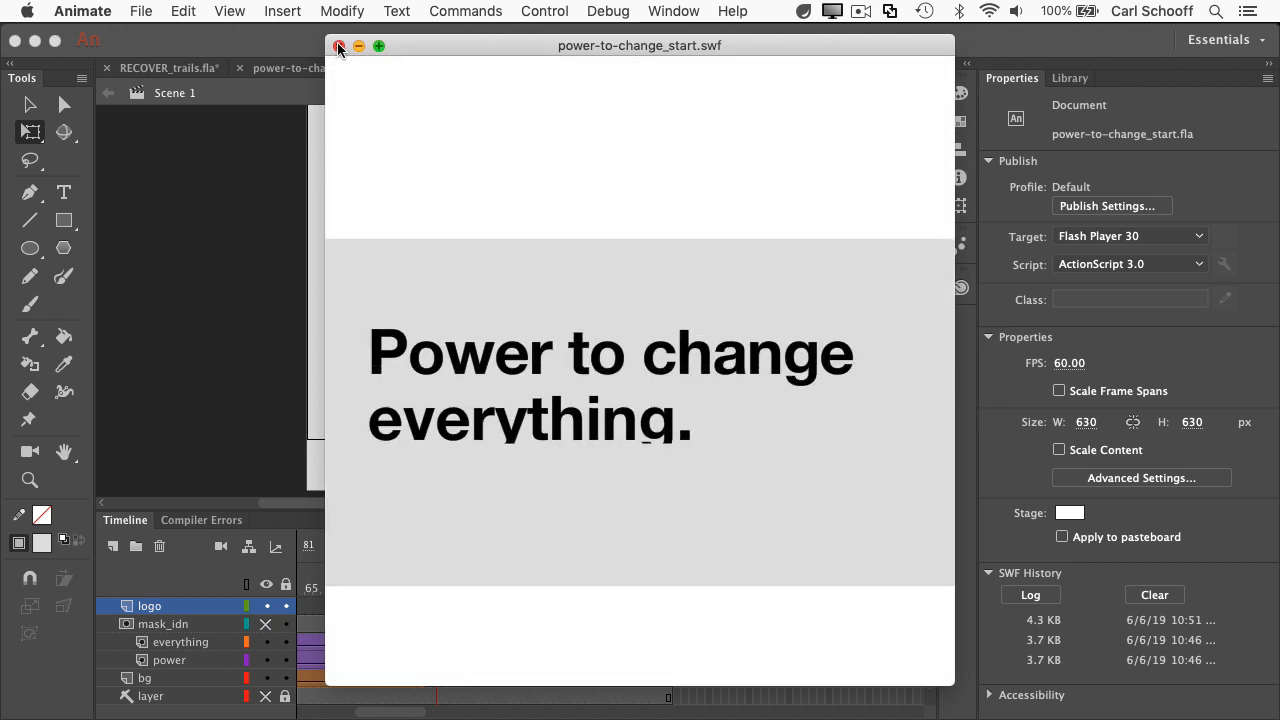
{"action": "left_click", "coordinate": [338, 47]}
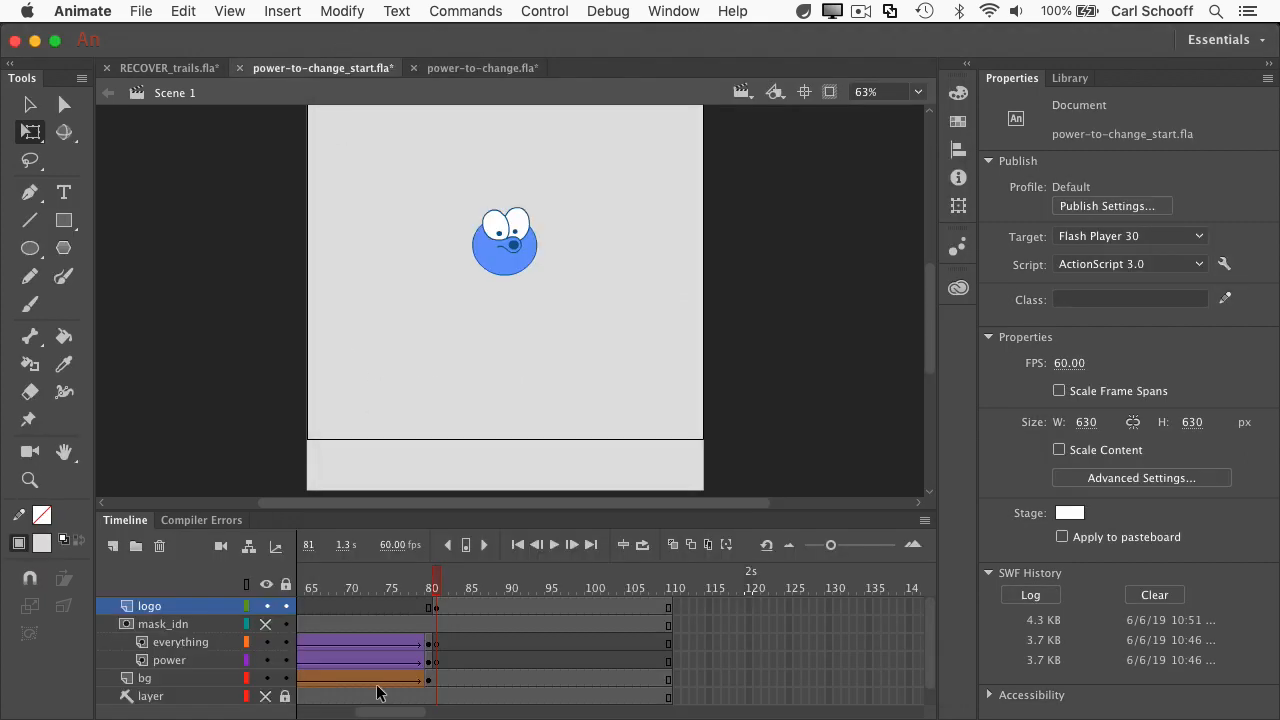
Step: Return to frame 1, switch to the reference screen recording, scrub through the gray background's expansion up to the title's appearance, and return to Animate
{"action": "left_click_drag", "start_coordinate": [389, 710], "coordinate": [332, 711]}
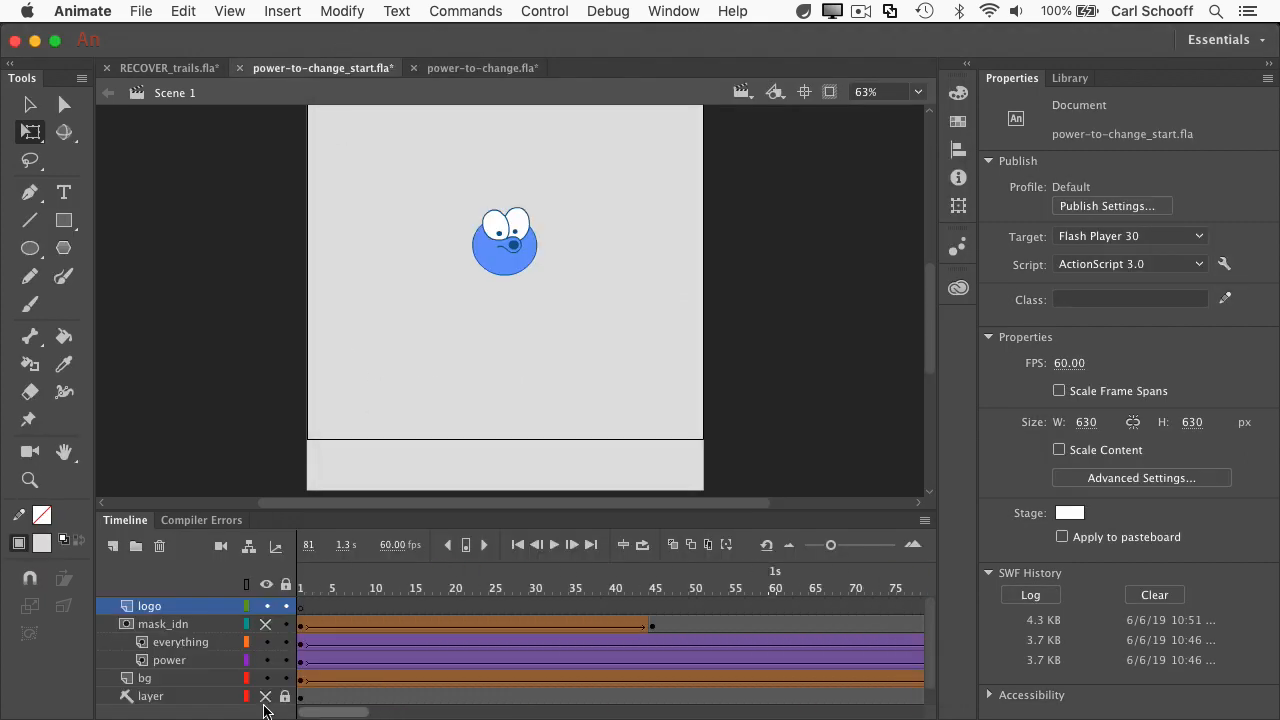
{"action": "left_click", "coordinate": [306, 578]}
{"action": "mouse_move", "coordinate": [306, 579]}
{"action": "left_mouse_down"}
{"action": "mouse_move", "coordinate": [396, 582]}
{"action": "mouse_move", "coordinate": [298, 582]}
{"action": "left_mouse_up"}
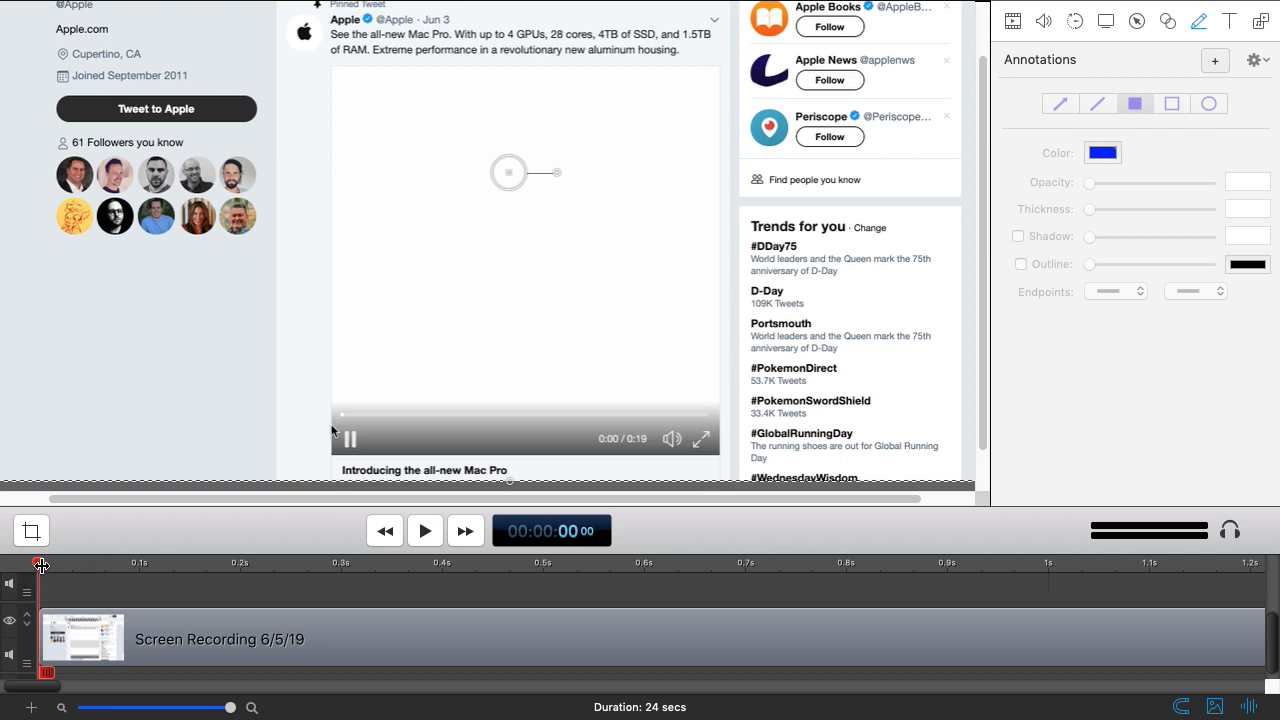
{"action": "left_click_drag", "start_coordinate": [43, 562], "coordinate": [345, 578]}
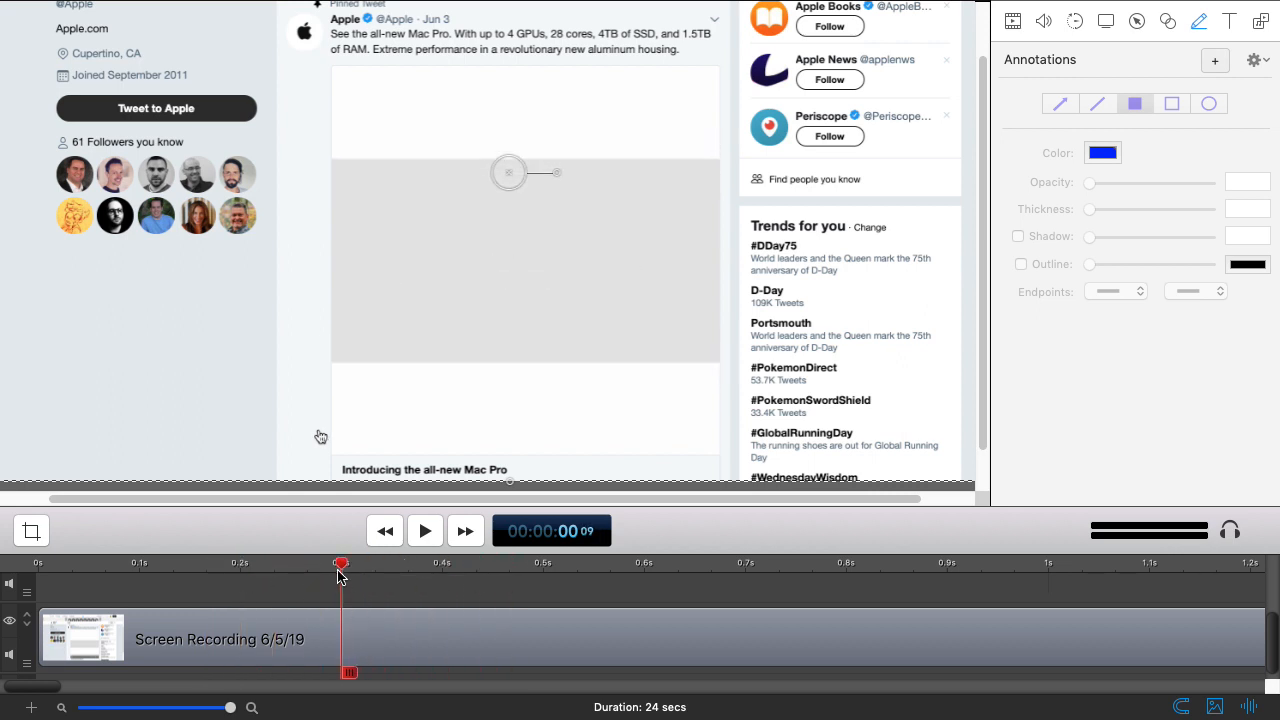
{"action": "left_click_drag", "start_coordinate": [340, 568], "coordinate": [880, 566]}
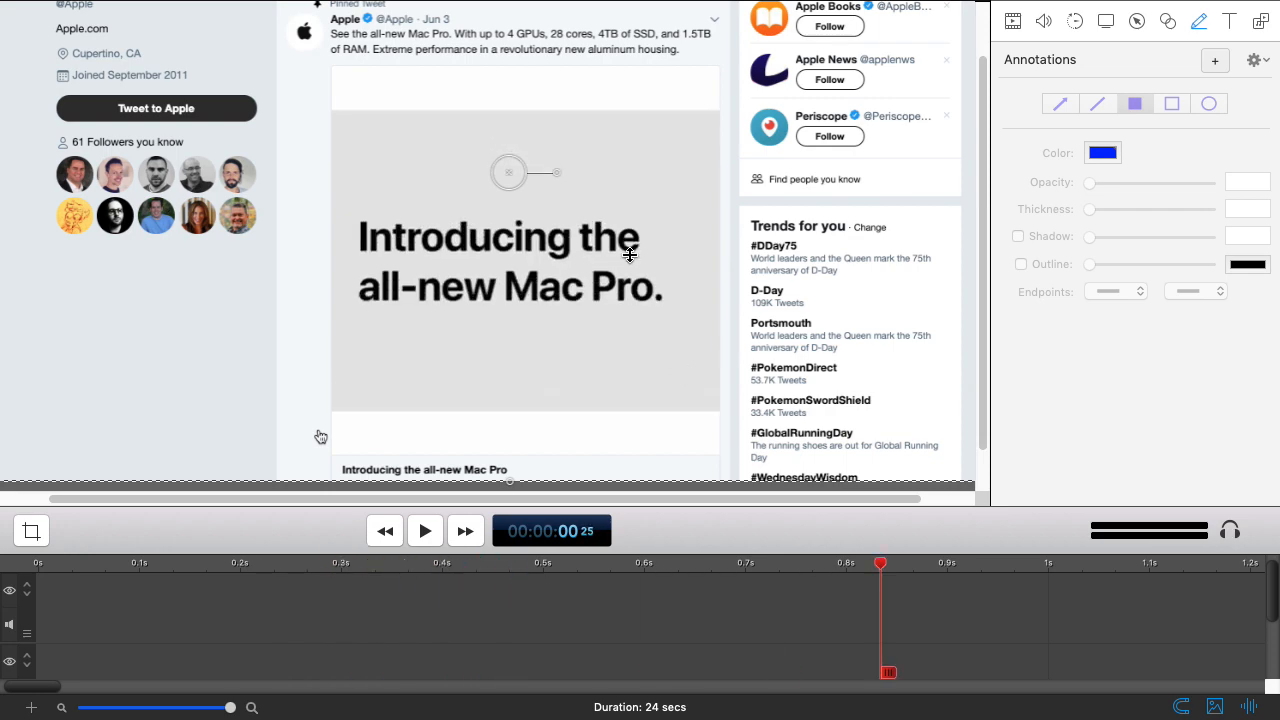
{"action": "key", "text": "super+Tab"}
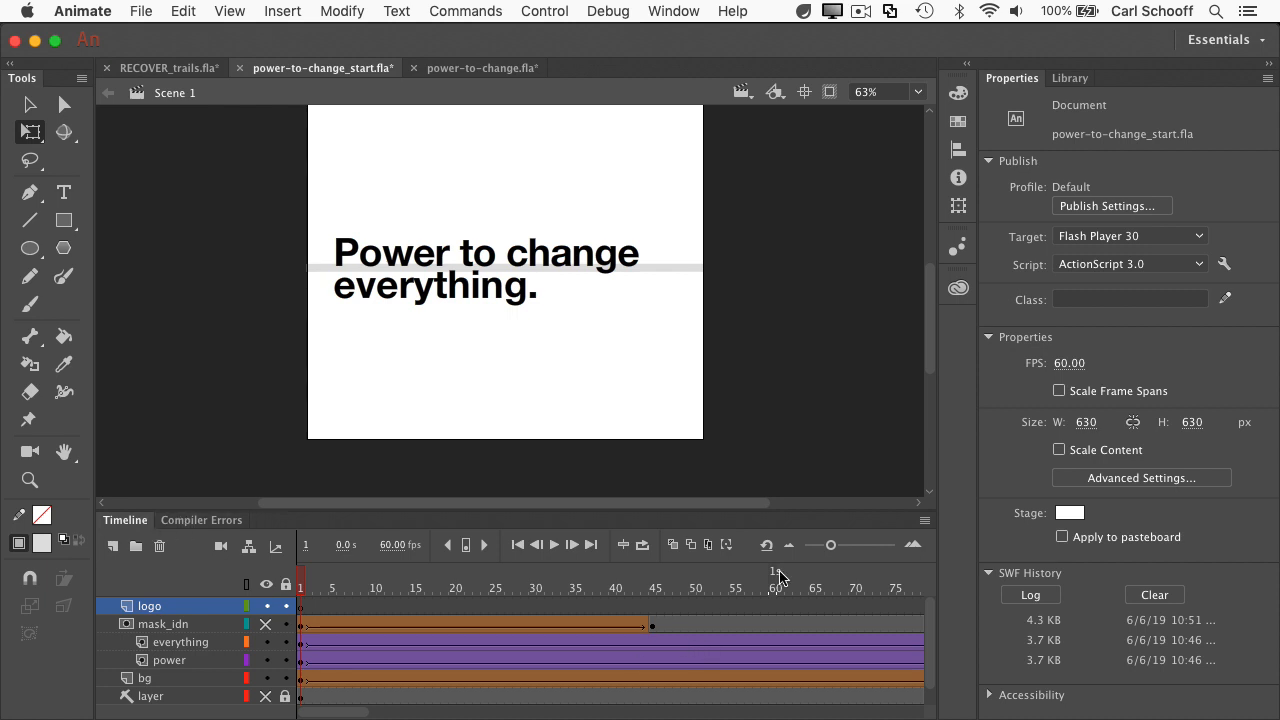
Step: Shift frames 1 to 81 of the mask_idn, everything and power layers to start at frame 21, and test the movie
{"action": "left_click_drag", "start_coordinate": [826, 548], "coordinate": [820, 548]}
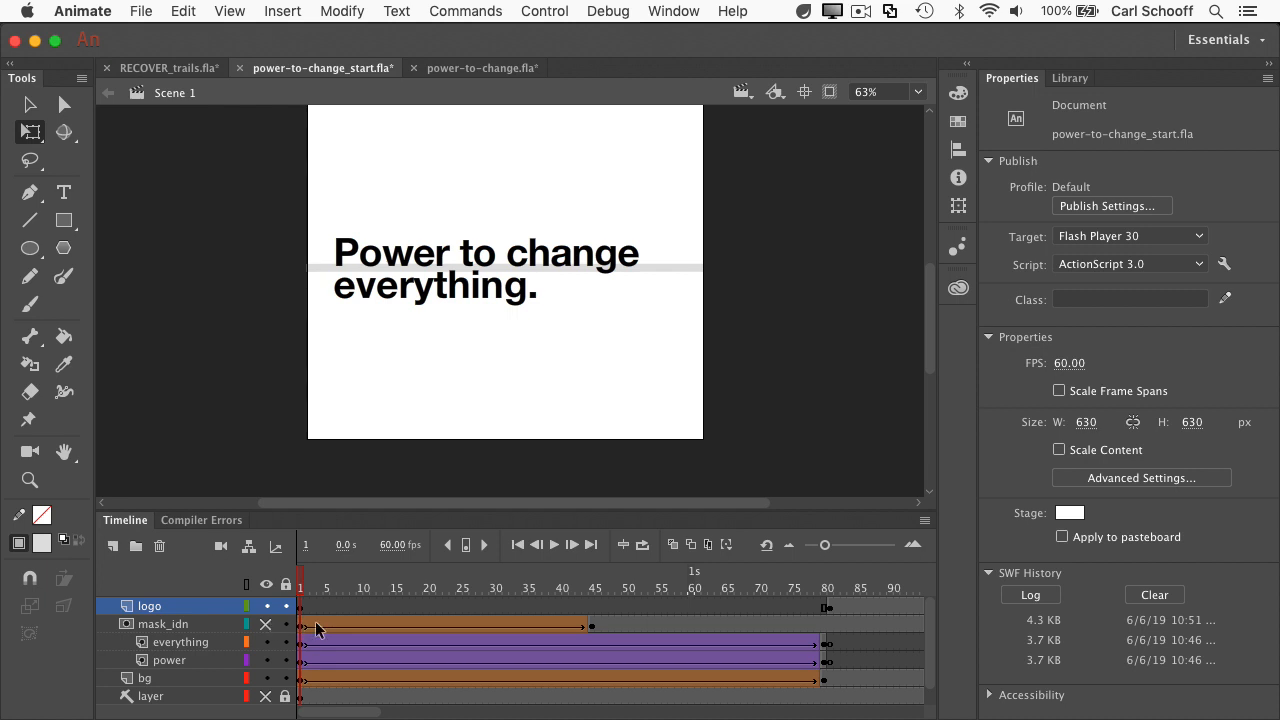
{"action": "left_click_drag", "start_coordinate": [302, 628], "coordinate": [829, 661]}
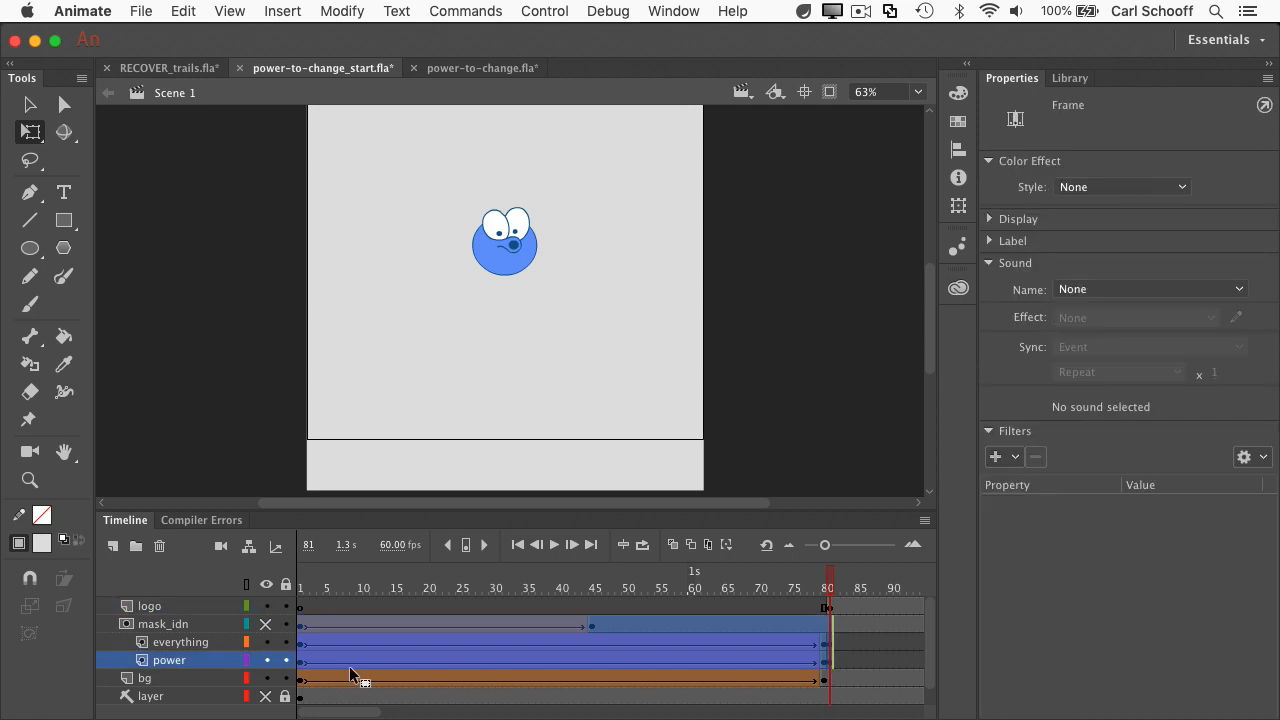
{"action": "left_click_drag", "start_coordinate": [308, 666], "coordinate": [433, 649]}
{"action": "left_click", "coordinate": [380, 604]}
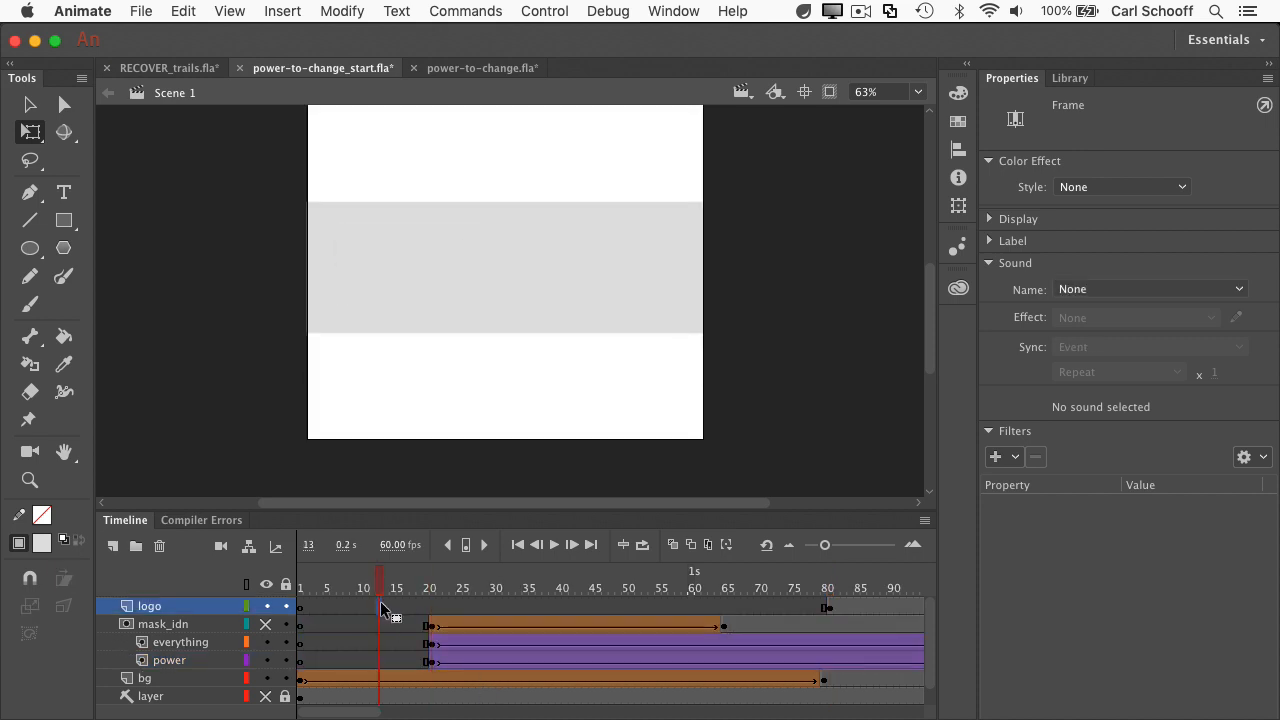
{"action": "left_click", "coordinate": [373, 588]}
{"action": "mouse_move", "coordinate": [373, 588]}
{"action": "left_mouse_down"}
{"action": "mouse_move", "coordinate": [729, 592]}
{"action": "mouse_move", "coordinate": [373, 596]}
{"action": "left_mouse_up"}
{"action": "key", "text": "super+Return"}
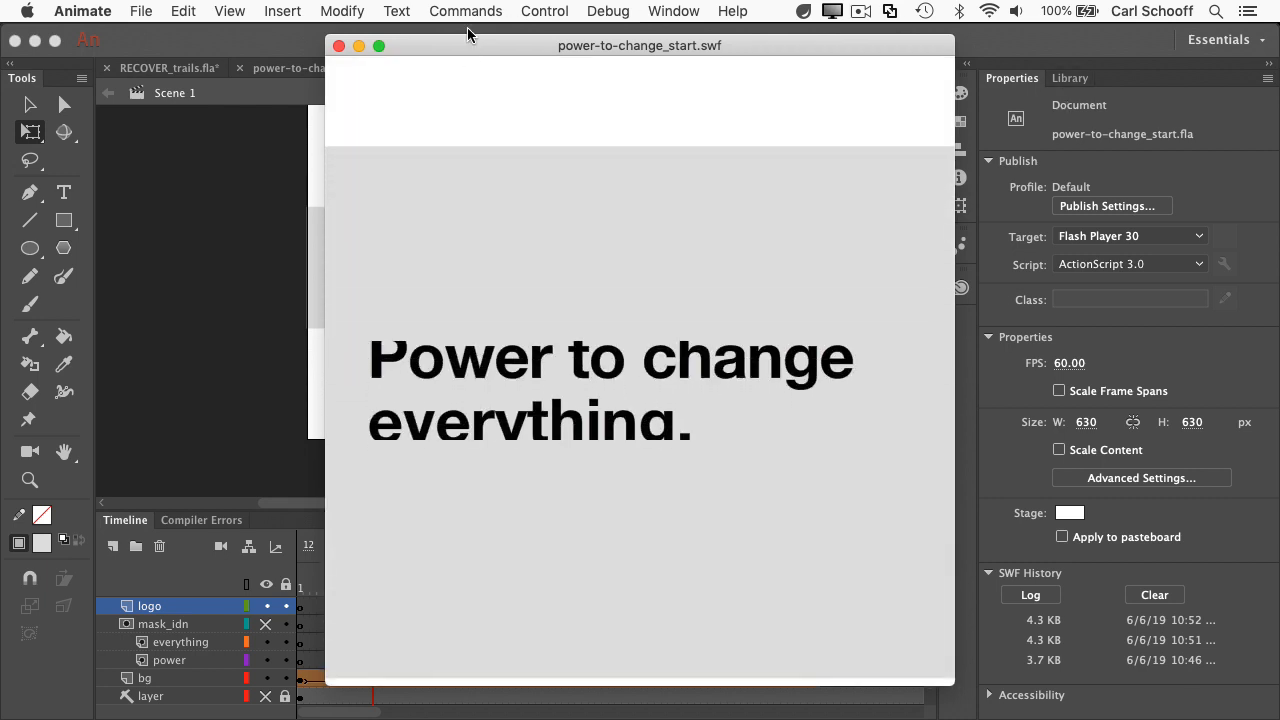
{"action": "left_click", "coordinate": [339, 46]}
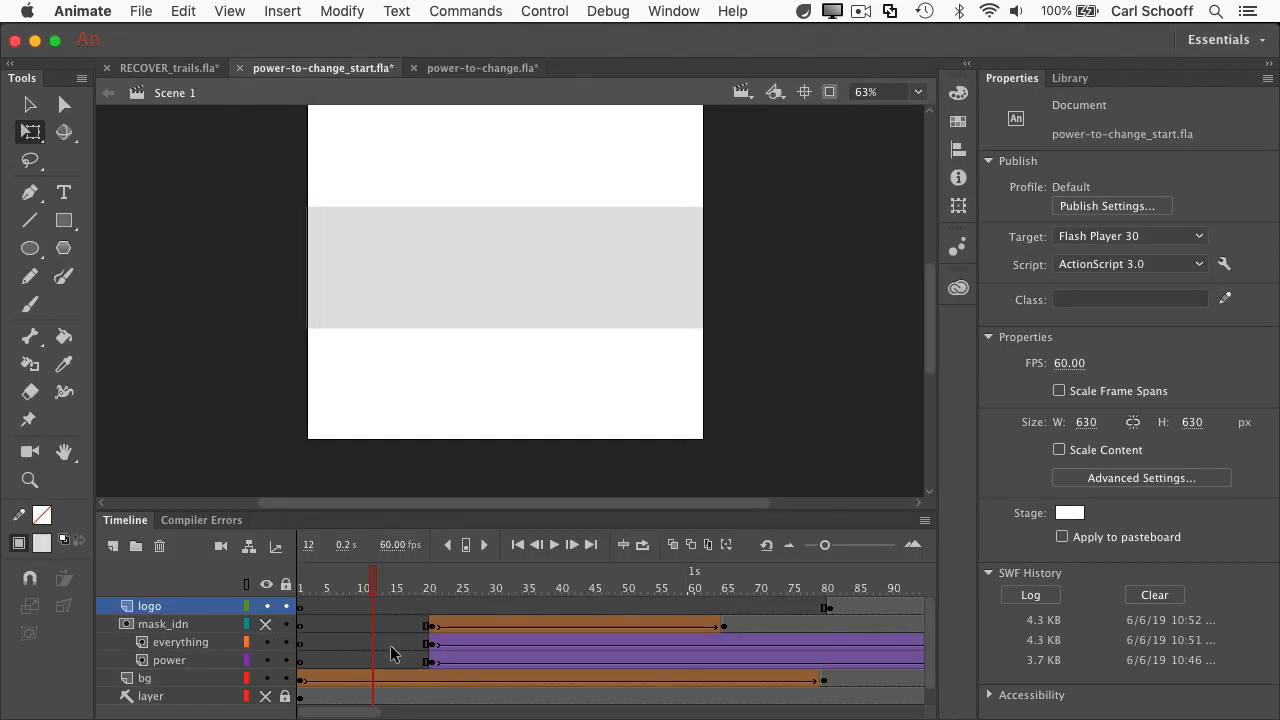
Step: Move the logo layer's keyframe from frame 81 to frame 101 and test the movie
{"action": "left_click_drag", "start_coordinate": [343, 711], "coordinate": [394, 712]}
{"action": "left_click", "coordinate": [490, 607]}
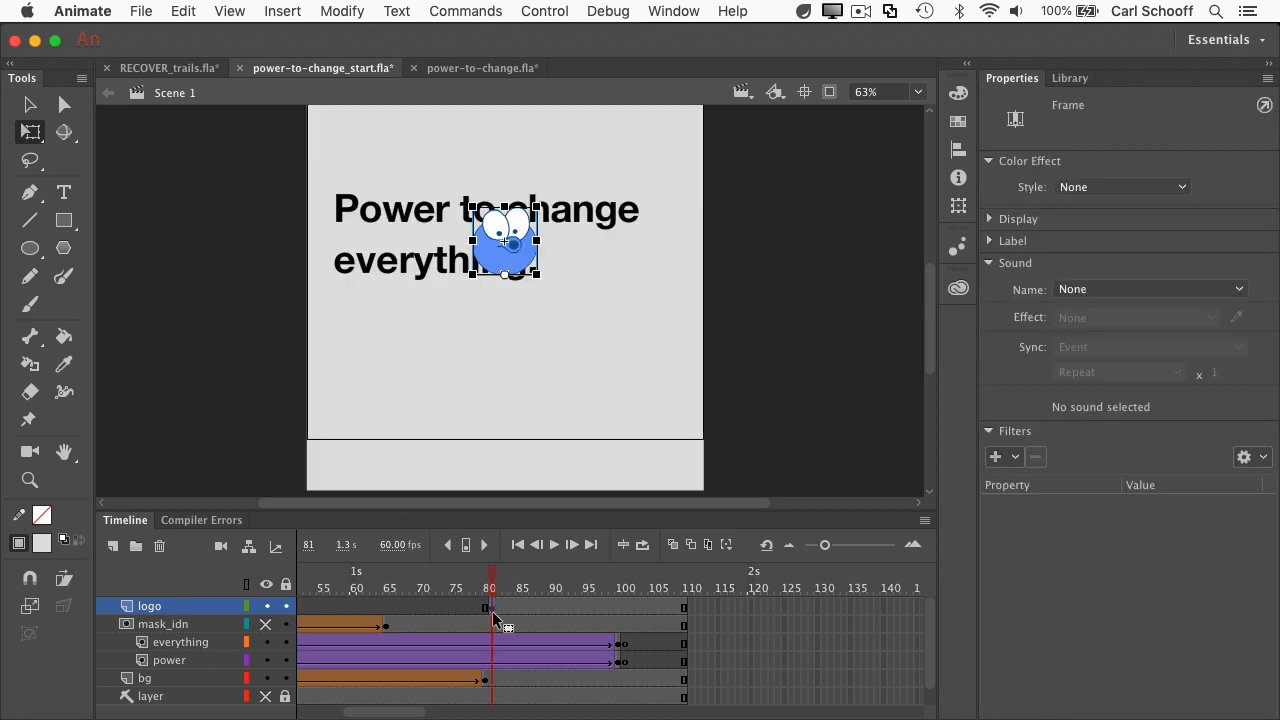
{"action": "left_click", "coordinate": [622, 606]}
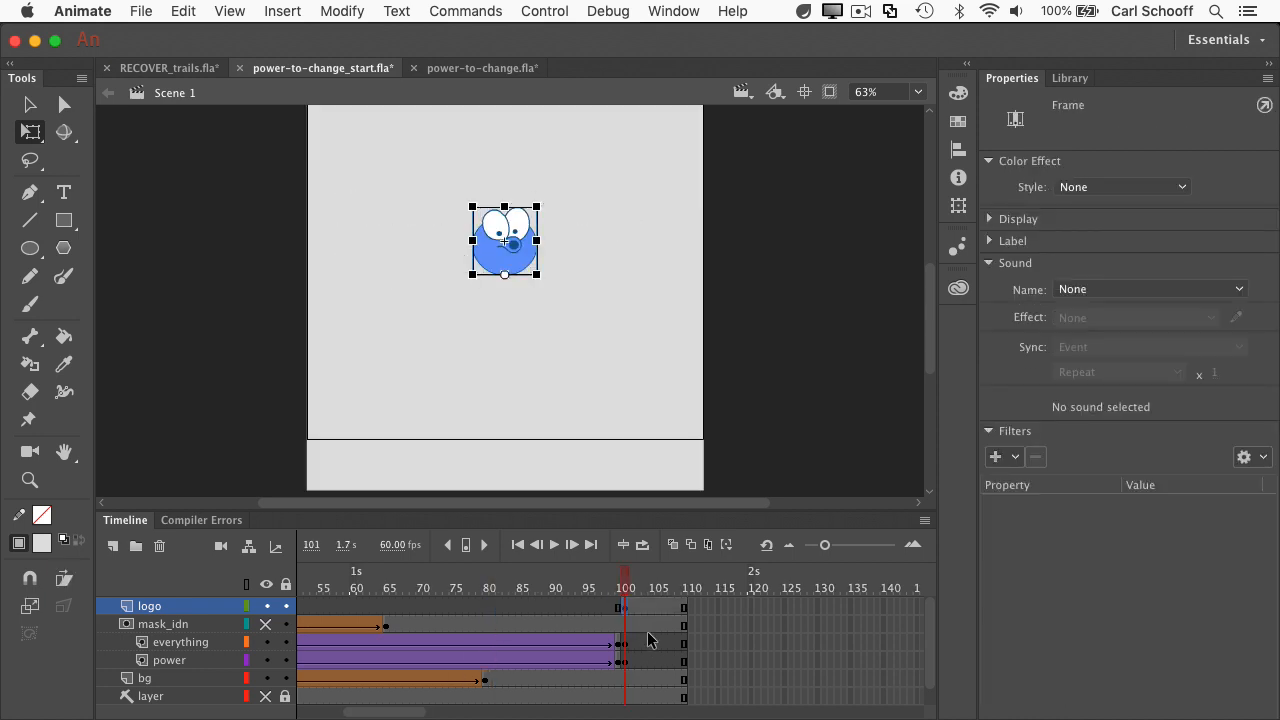
{"action": "key", "text": "super+Return"}
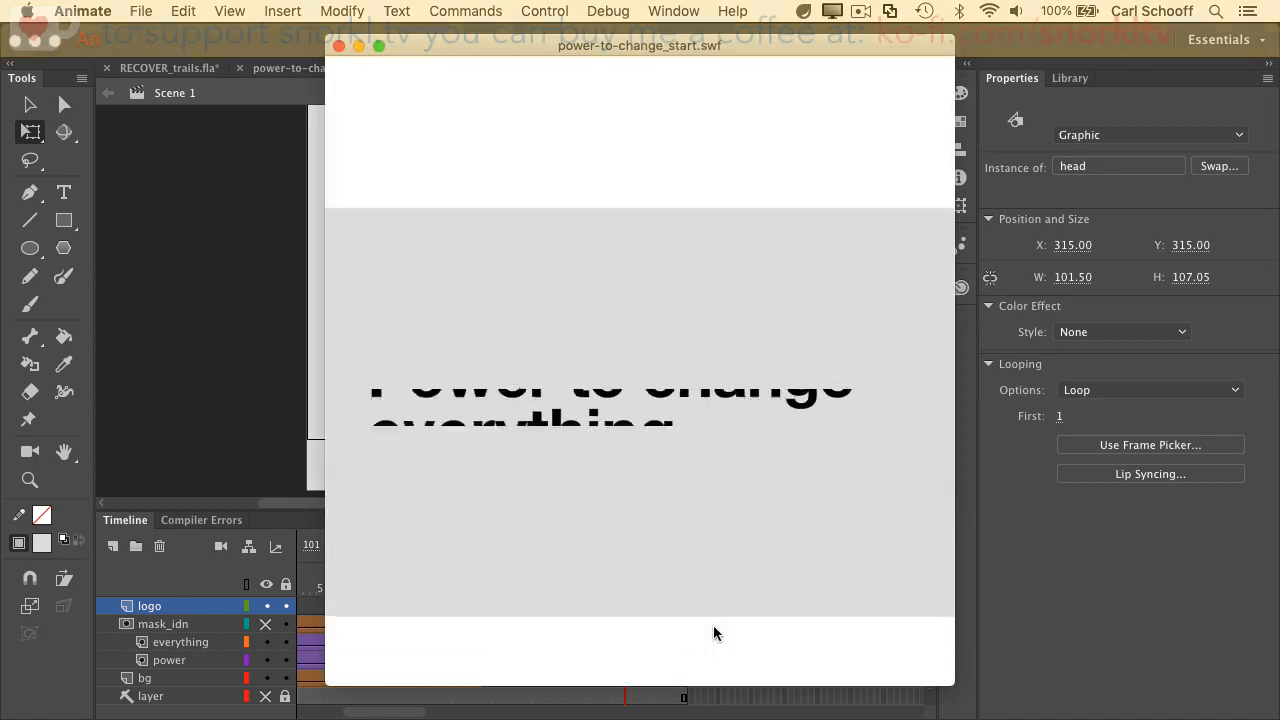